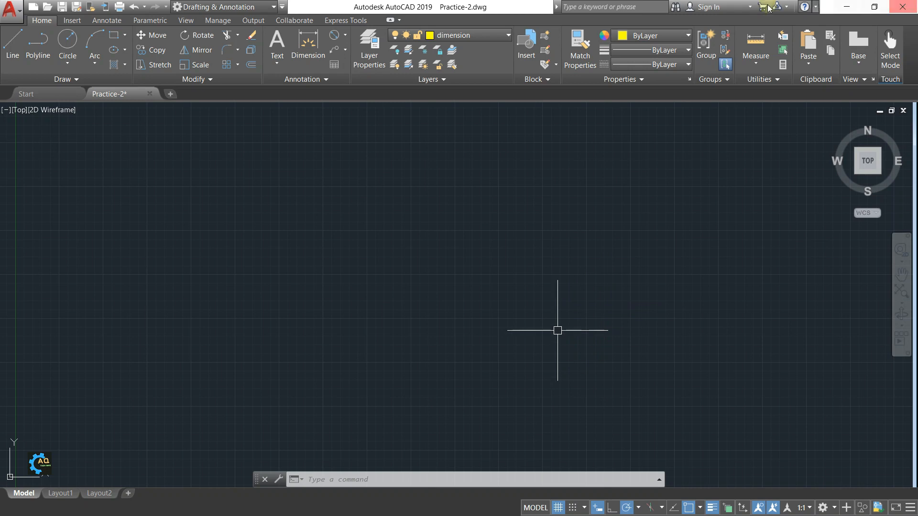
Try to insert the desktop file "images" with the Mickey Mouse picture into the drawing using the default scale, and undo it.
left_click(846, 8)
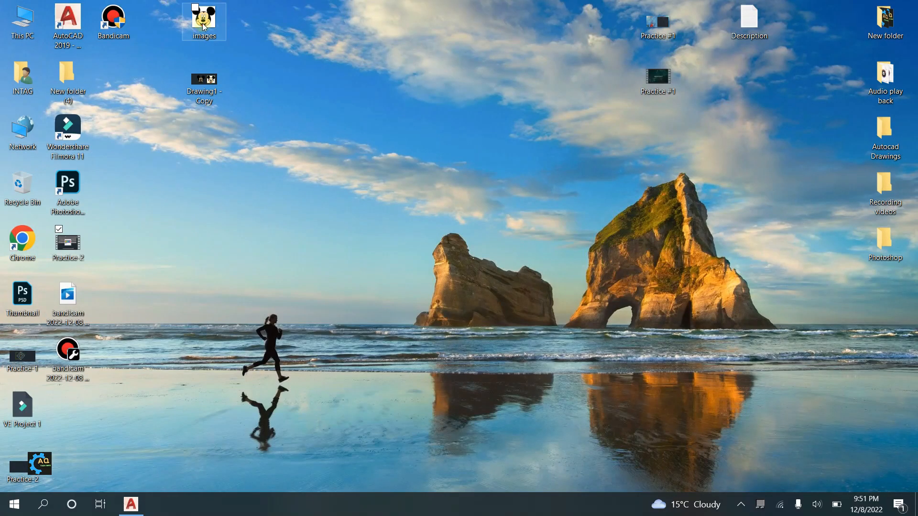
left_click(130, 504)
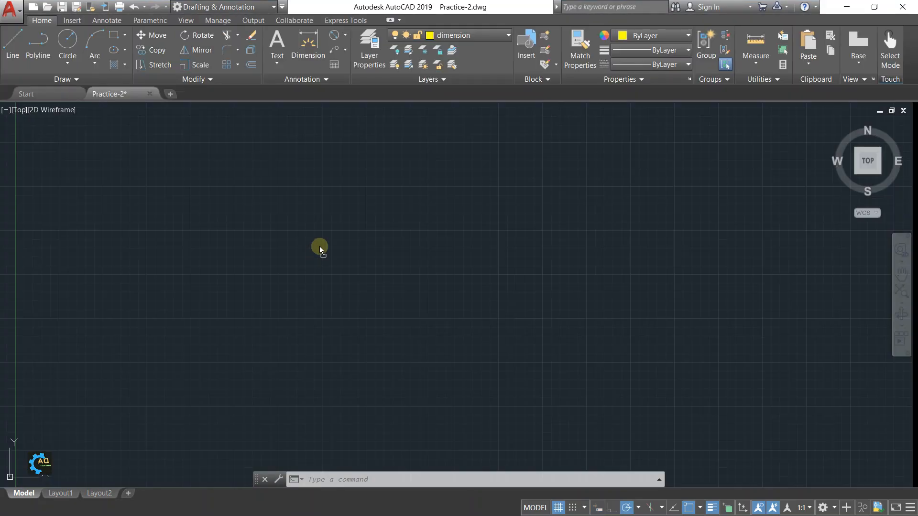
left_click(323, 223)
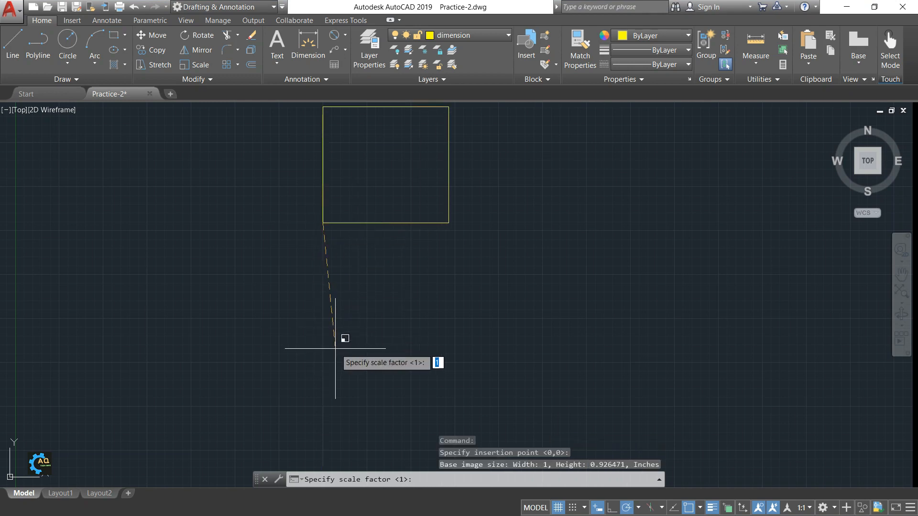
key("Return")
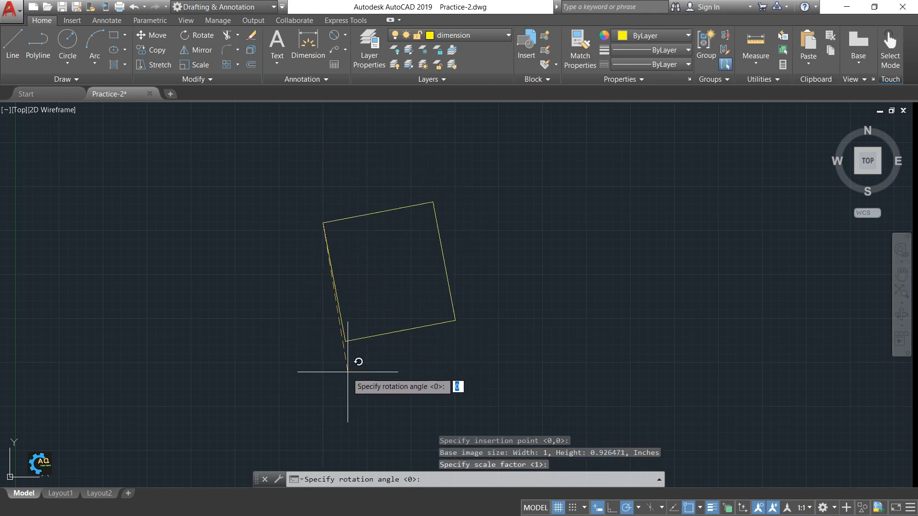
left_click(320, 380)
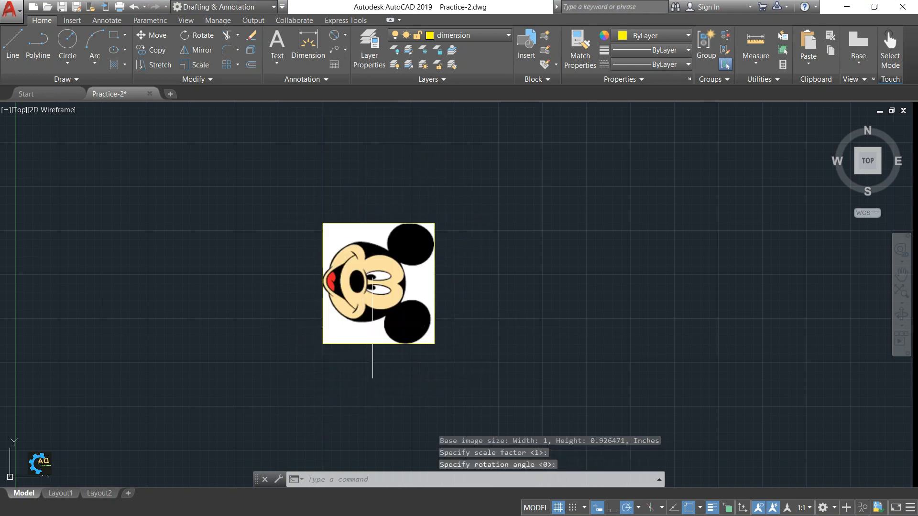
key("ctrl+z")
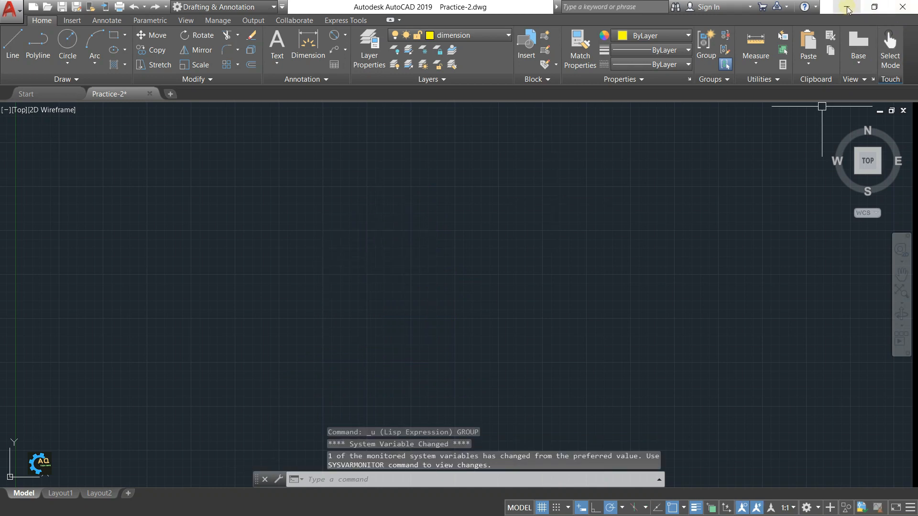
Insert the Mickey Mouse picture "images" from the desktop upright at 0 degrees rotation in the drawing and restore the full-size window.
left_click(882, 7)
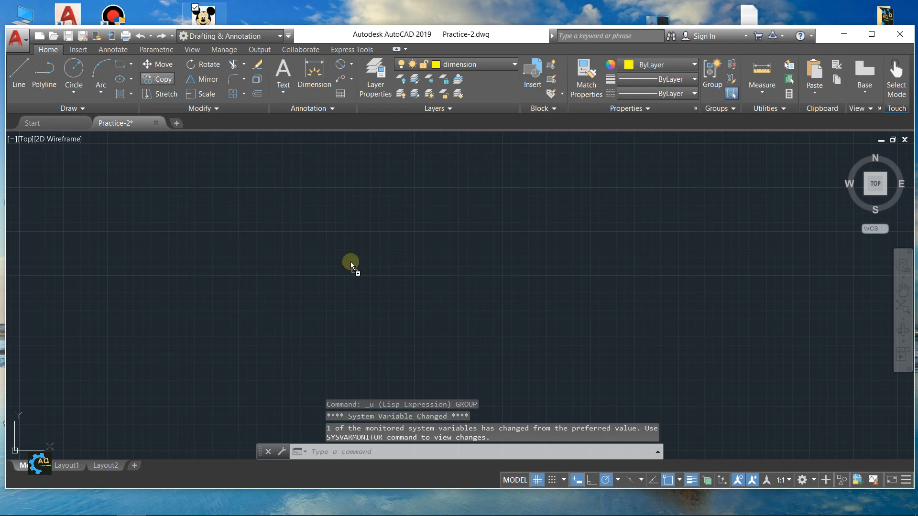
left_click_drag(347, 261, 349, 264)
left_click(361, 277)
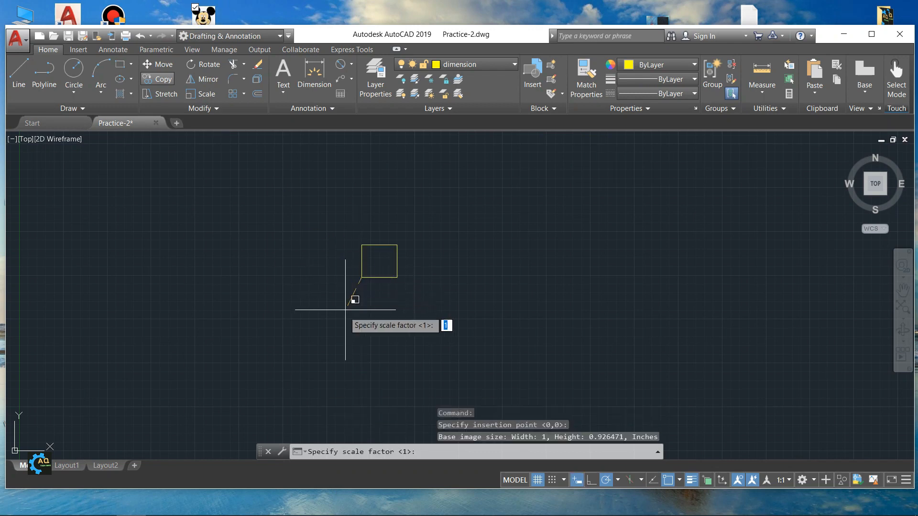
left_click(338, 349)
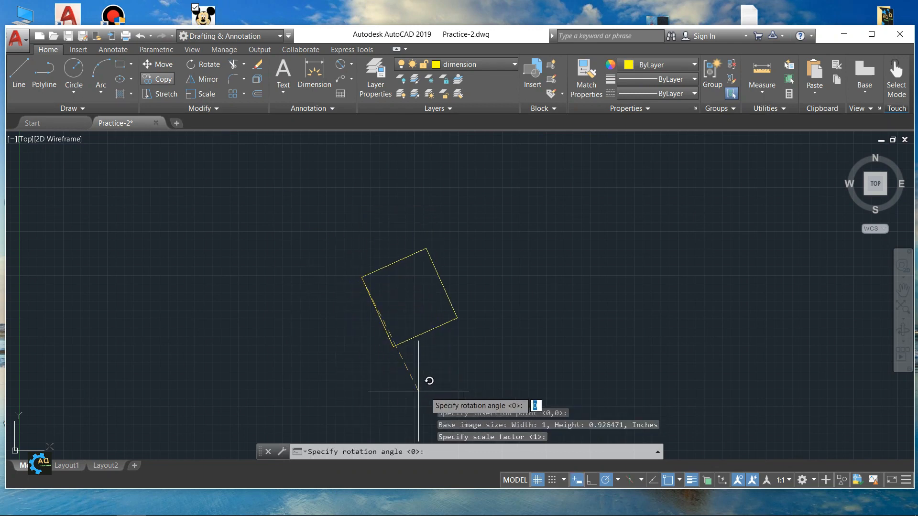
left_click(593, 278)
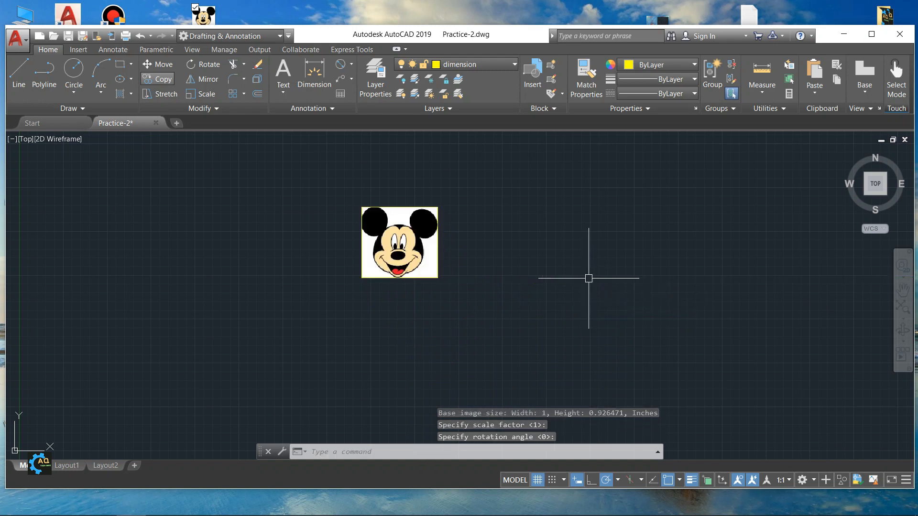
left_click(872, 36)
Examine the inserted Mickey Mouse picture and the empty space around it.
scroll(244, 256, "up", 2)
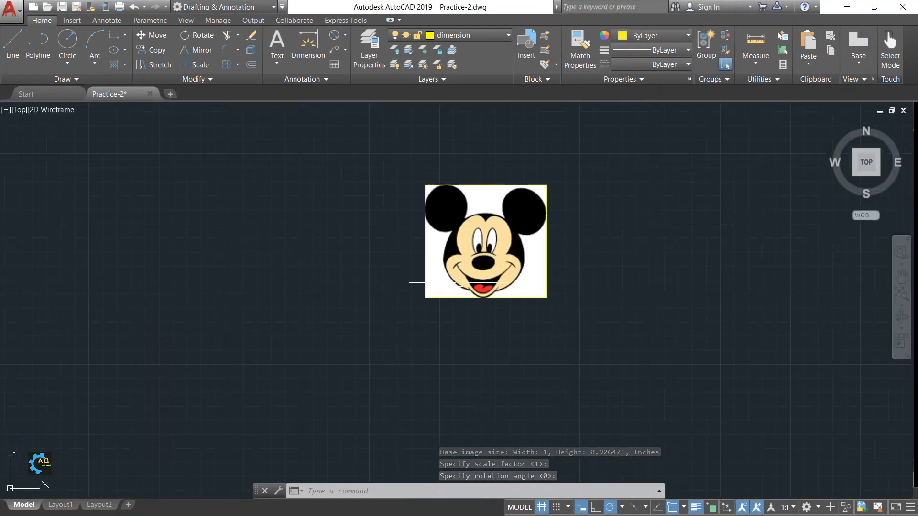
scroll(477, 282, "up", 2)
middle_click_drag(641, 293, 612, 320)
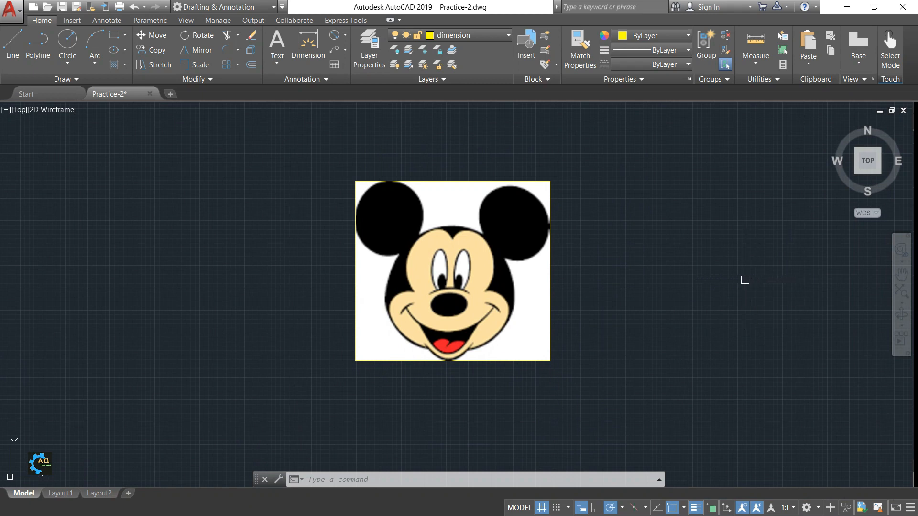
scroll(705, 273, "down", 2)
mouse_move(680, 276)
middle_mouse_down()
mouse_move(621, 299)
mouse_move(659, 310)
mouse_move(605, 279)
middle_mouse_up()
mouse_move(756, 222)
middle_mouse_down()
mouse_move(624, 248)
mouse_move(563, 221)
middle_mouse_up()
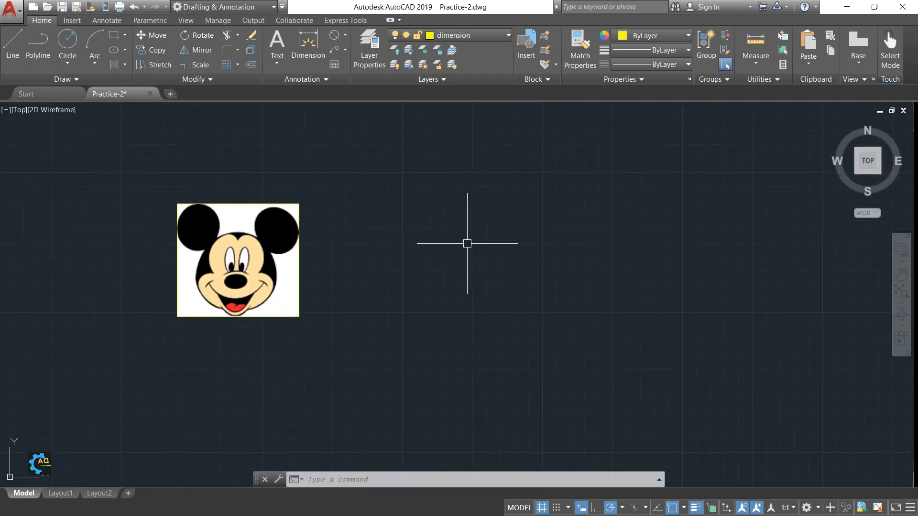
middle_click_drag(395, 239, 485, 230)
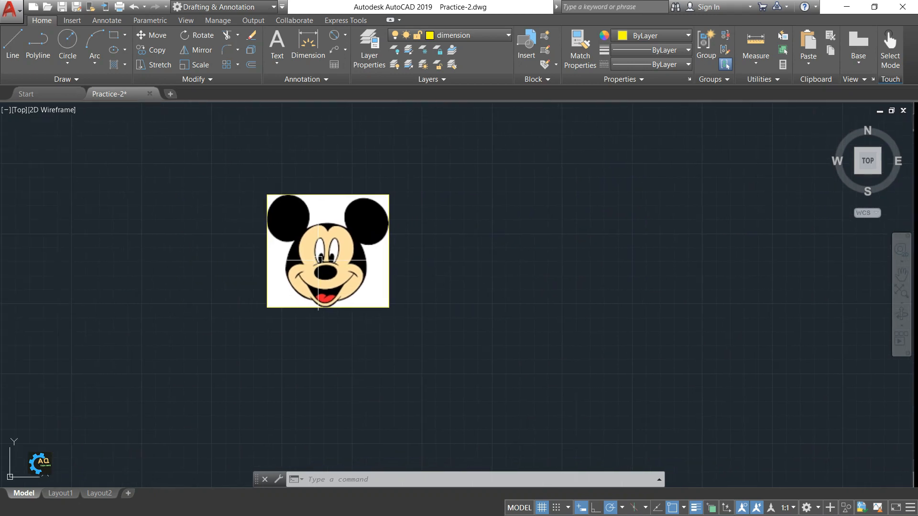
middle_click_drag(226, 294, 312, 270)
scroll(335, 267, "up", 4)
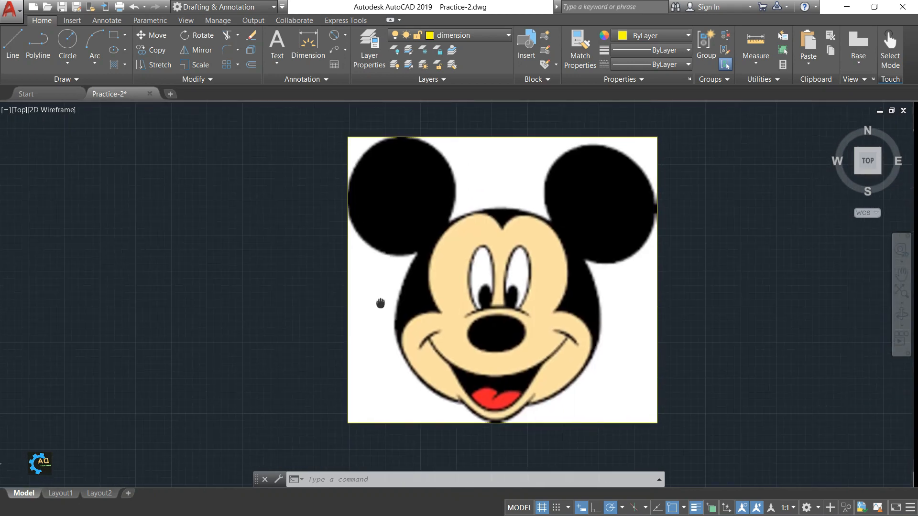
middle_click_drag(409, 276, 405, 286)
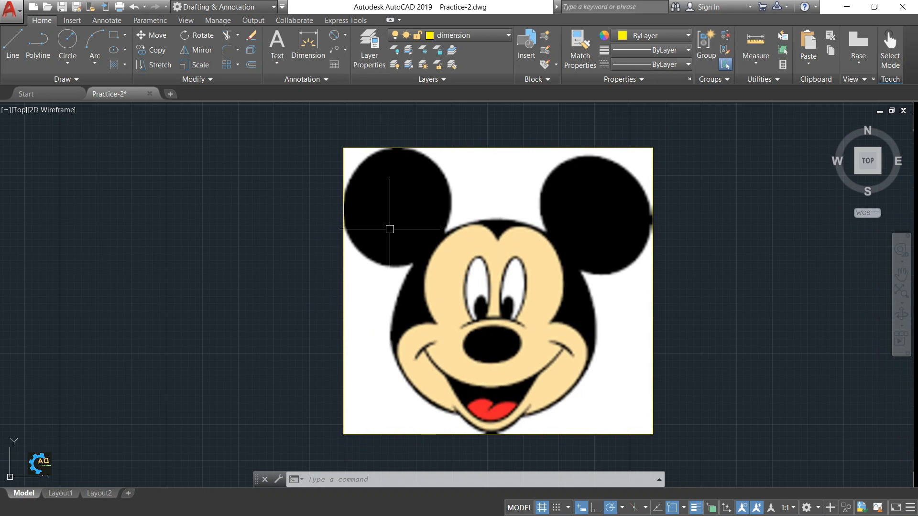
left_click(125, 49)
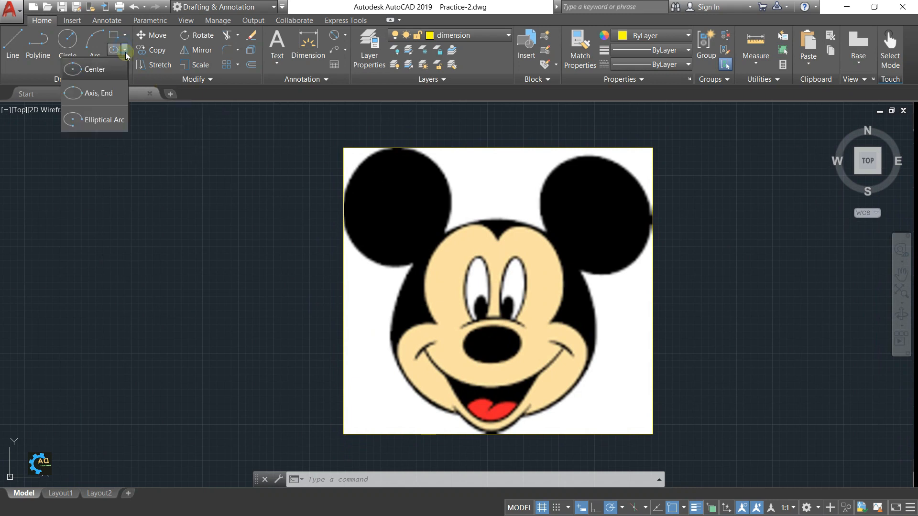
left_click(98, 71)
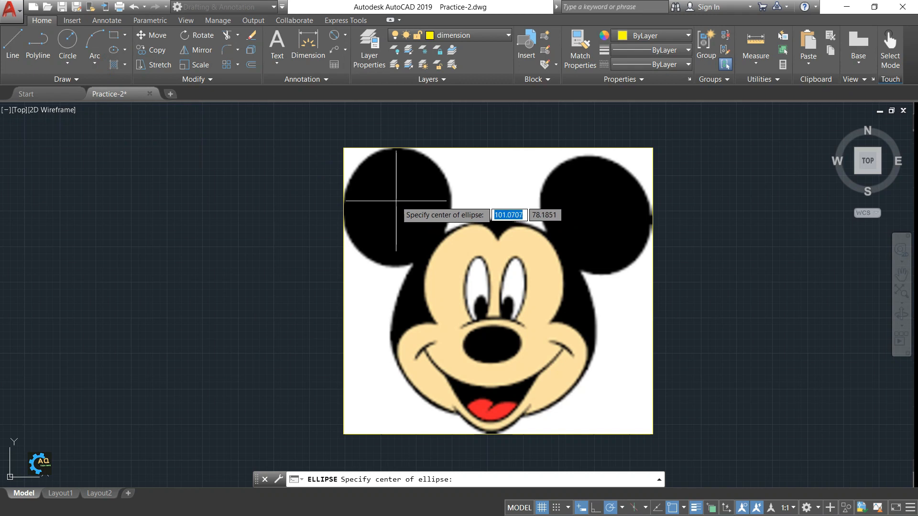
left_click(396, 201)
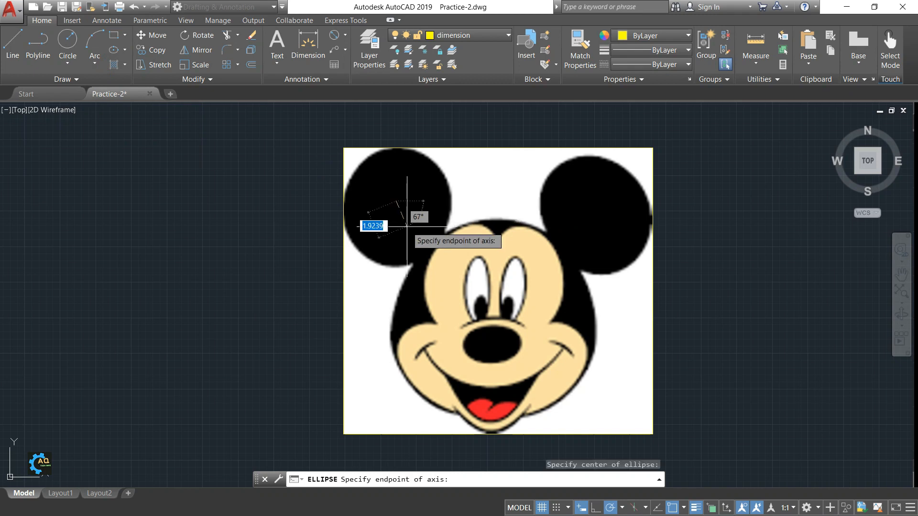
left_click(444, 226)
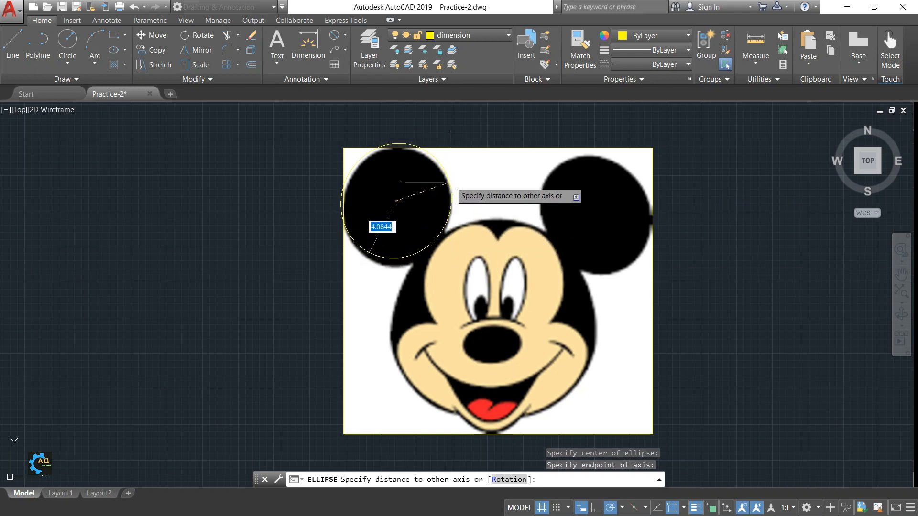
key("Escape")
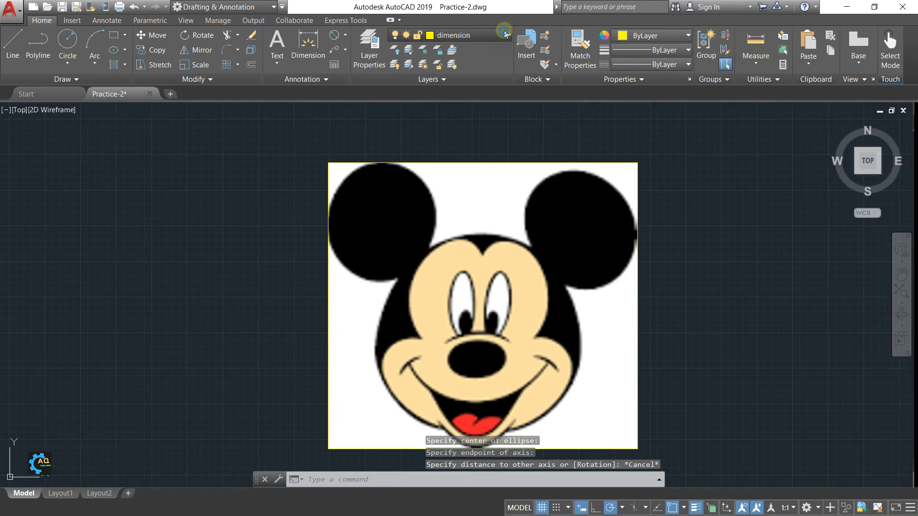
Make Obj the current layer and set its colour to red.
left_click(478, 35)
left_click(457, 108)
left_click(369, 49)
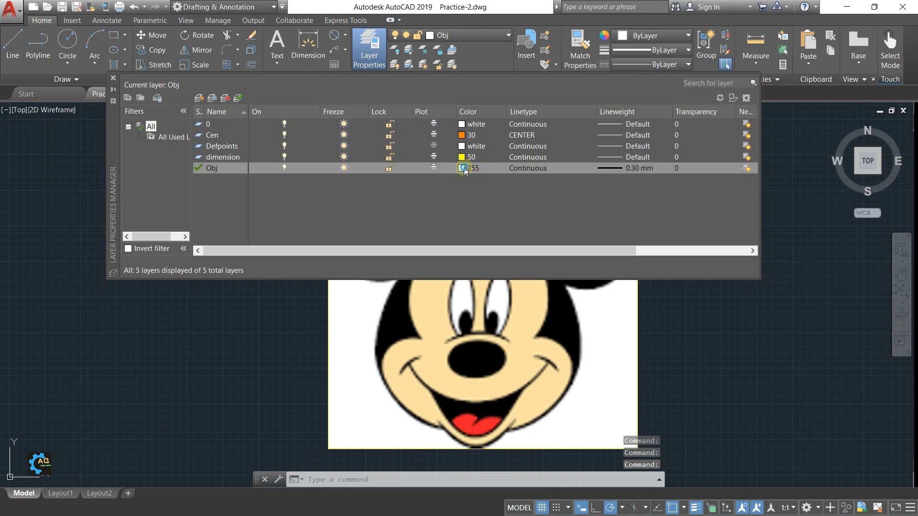
left_click(462, 168)
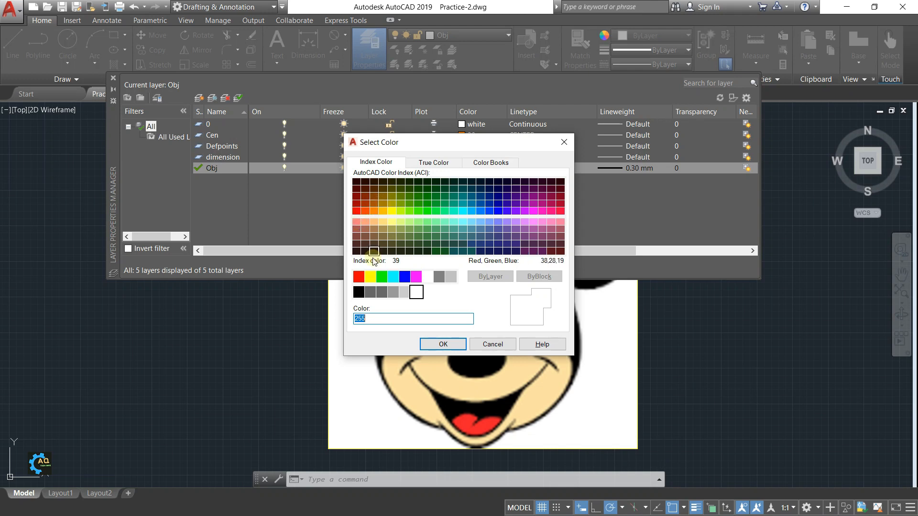
left_click(359, 276)
left_click(443, 345)
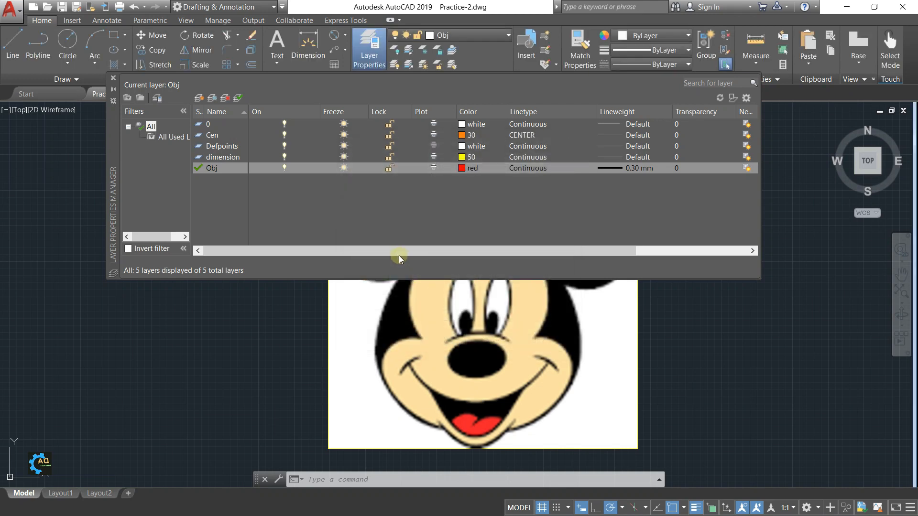
left_click(113, 78)
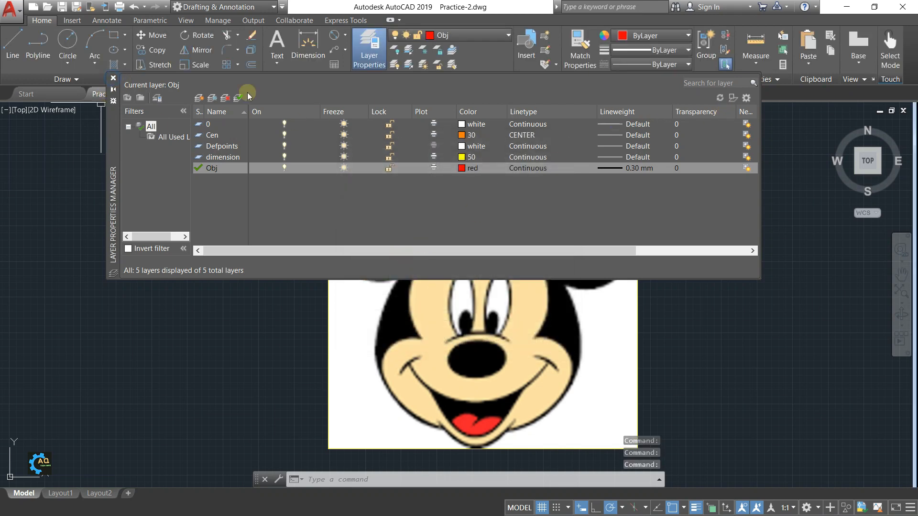
Trace the picture's left ear with an ellipse drawn from the ear's centre out to its edge.
scroll(378, 219, "up", 2)
left_click(113, 49)
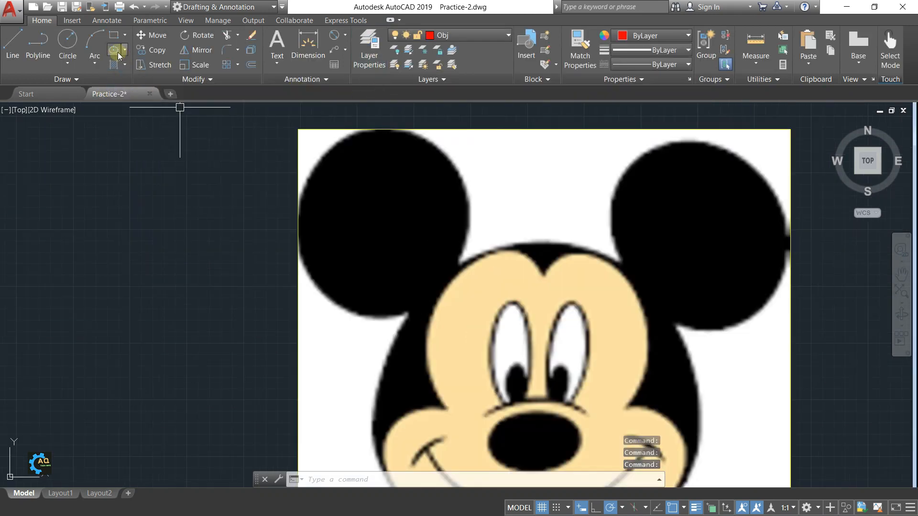
left_click(382, 214)
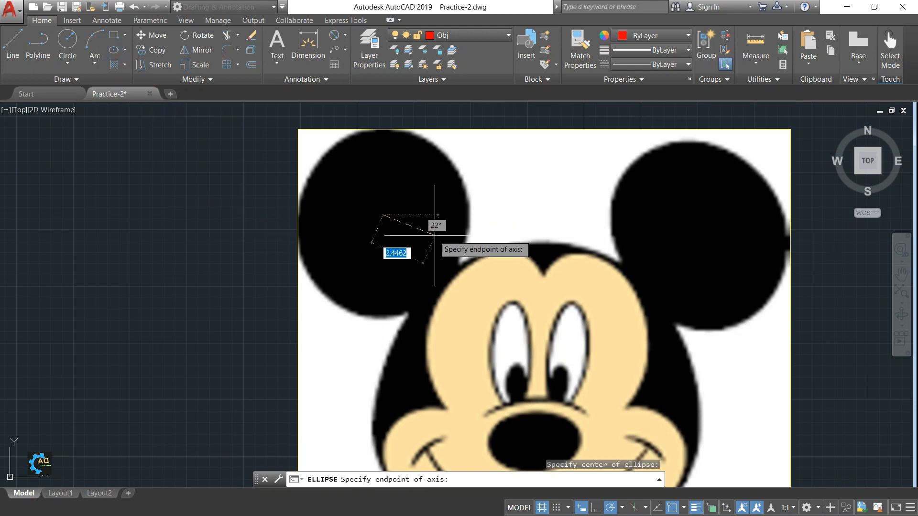
left_click(460, 252)
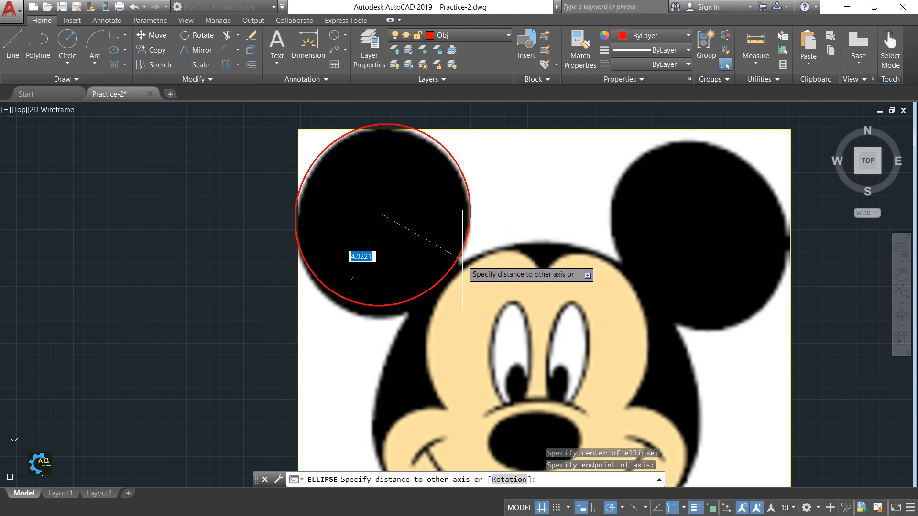
left_click(467, 231)
Trace the picture's right ear with a tilted ellipse from the ear's centre, with one half-axis about 4.3 units long toward the lower right.
mouse_move(430, 238)
middle_mouse_down()
mouse_move(403, 246)
mouse_move(389, 240)
mouse_move(395, 234)
middle_mouse_up()
left_click(113, 50)
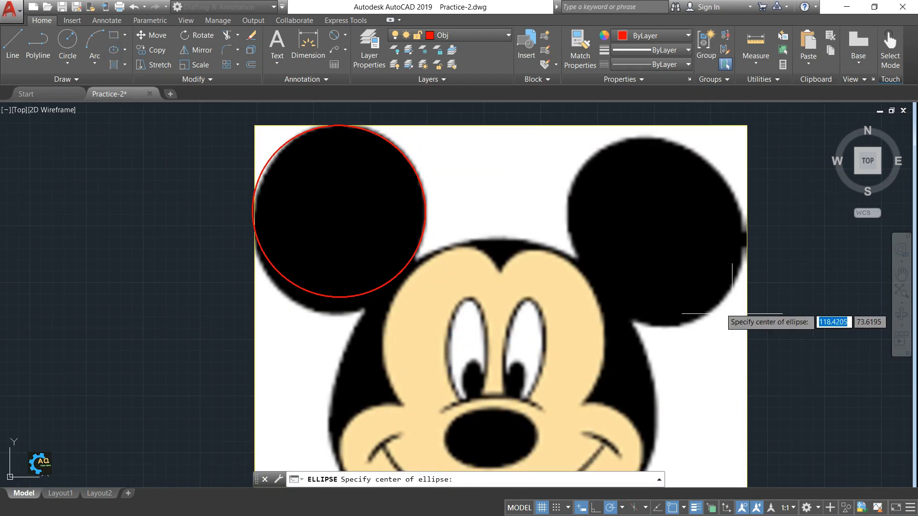
left_click(657, 227)
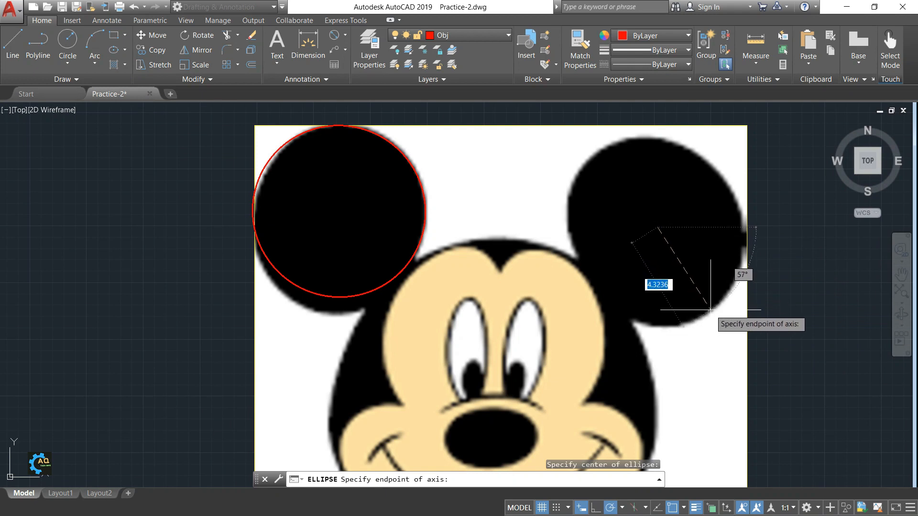
left_click(711, 310)
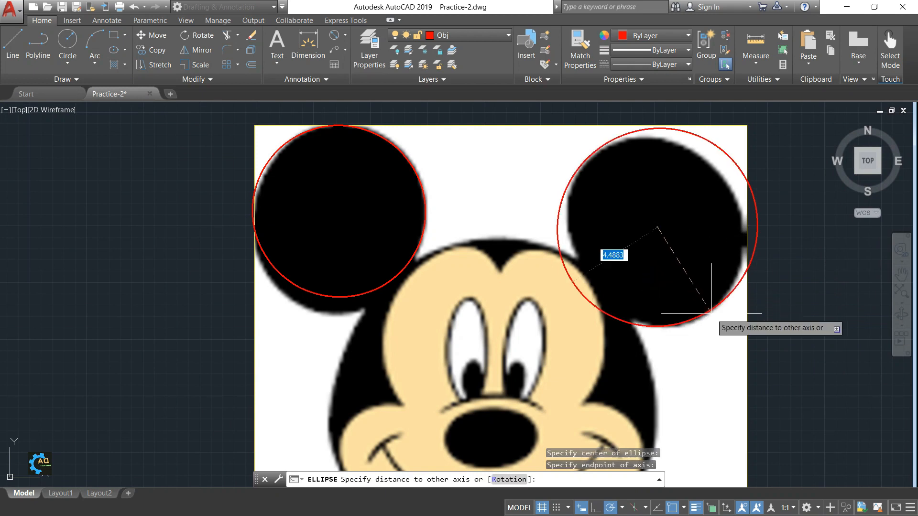
left_click(714, 280)
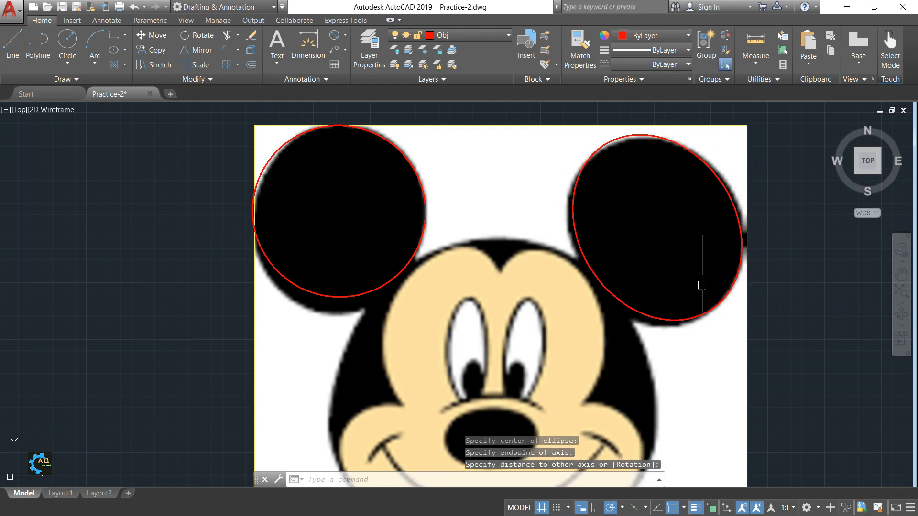
scroll(530, 237, "up", 3)
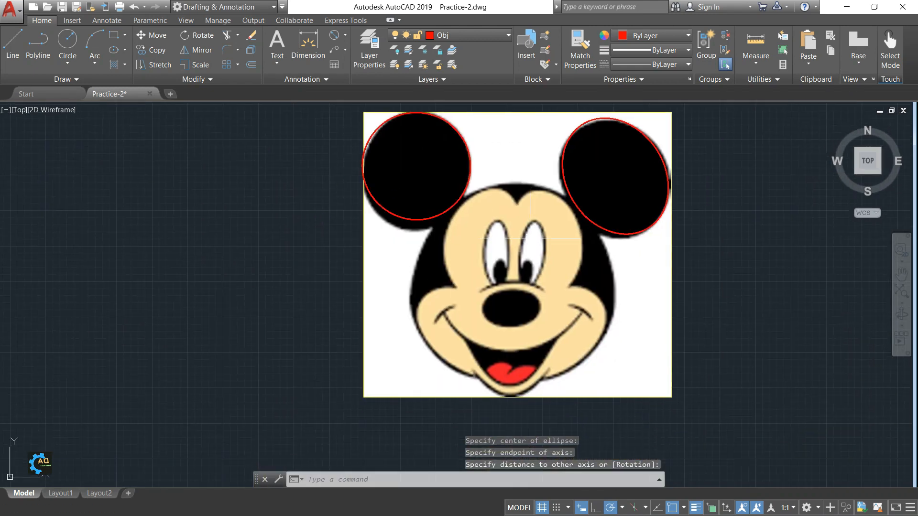
middle_click_drag(511, 269, 481, 272)
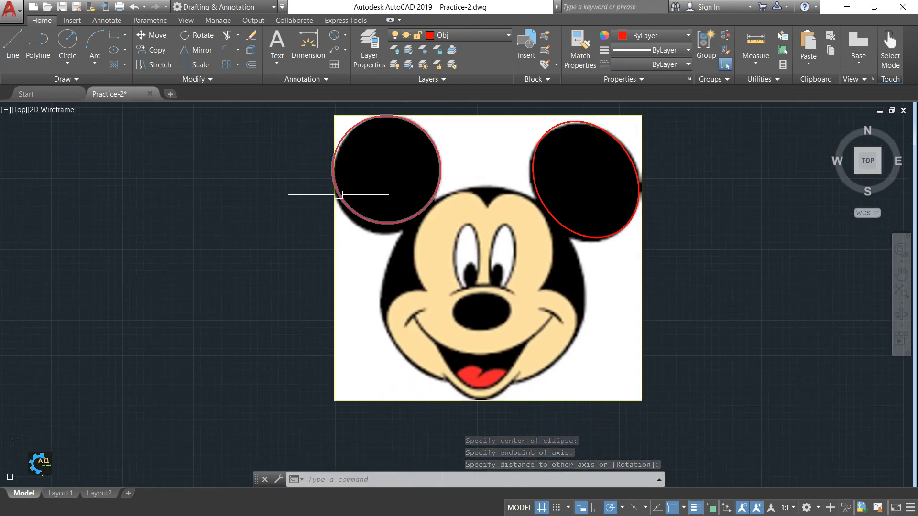
left_click(113, 50)
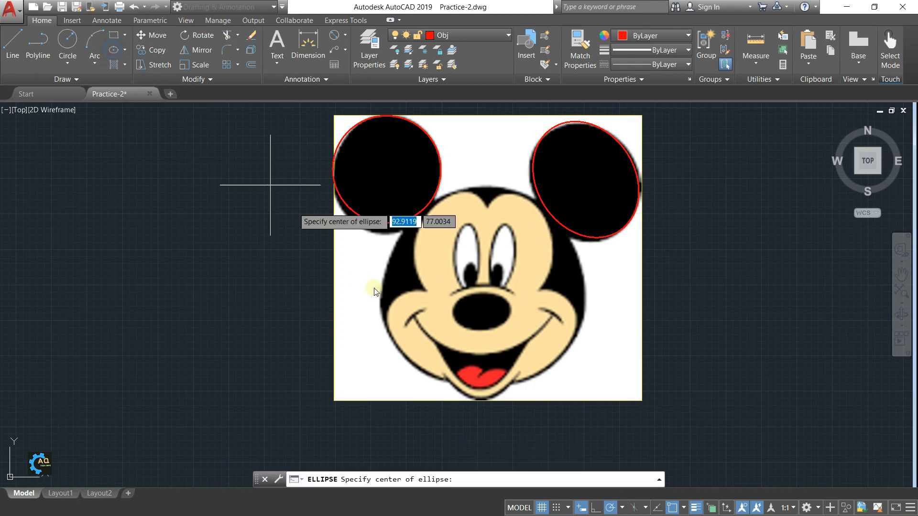
left_click(486, 285)
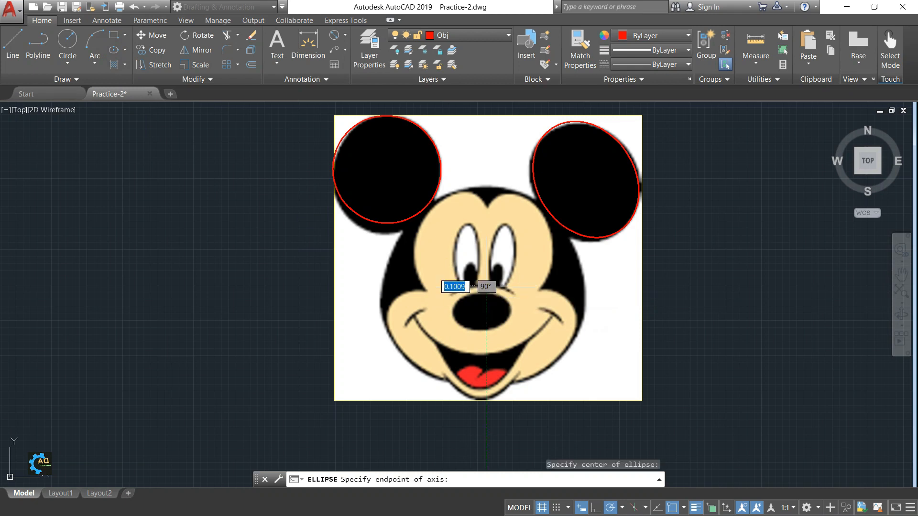
left_click(537, 370)
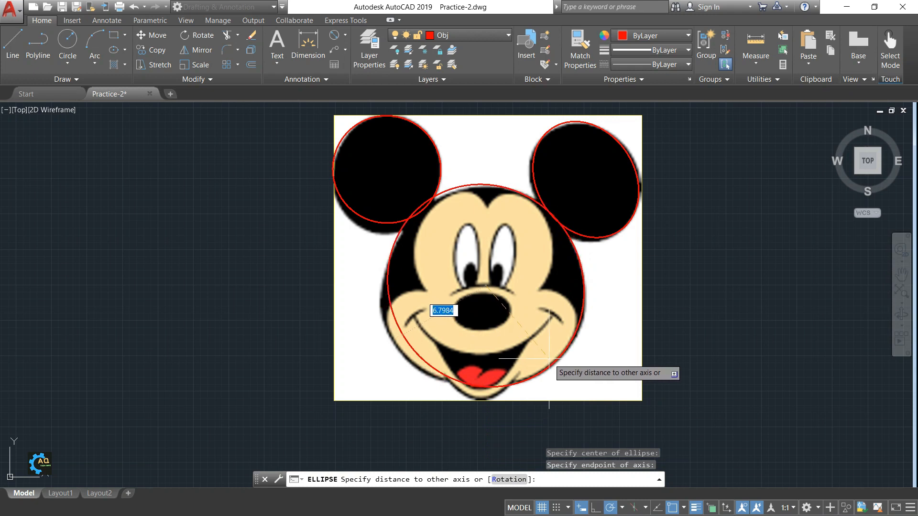
key("Escape")
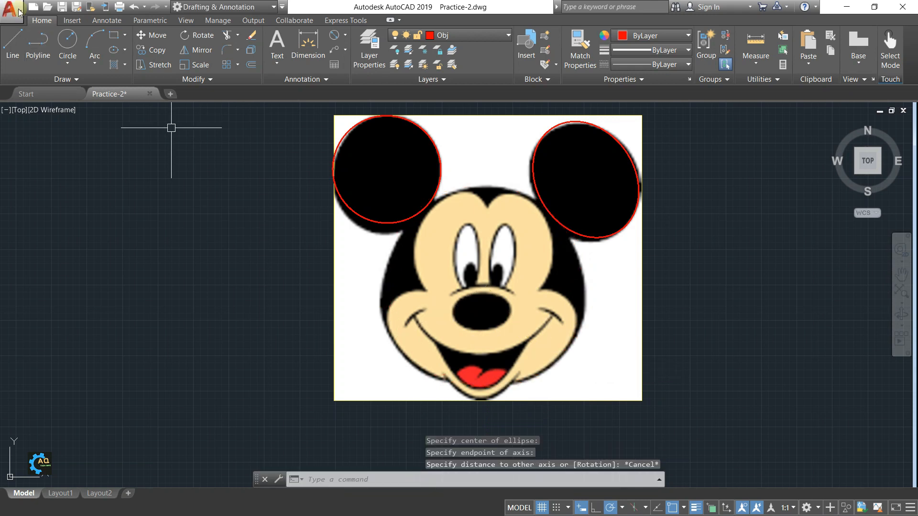
Trace the head with a circle centred between the eyes and the nose, with a radius of about 6.94 units.
left_click(67, 40)
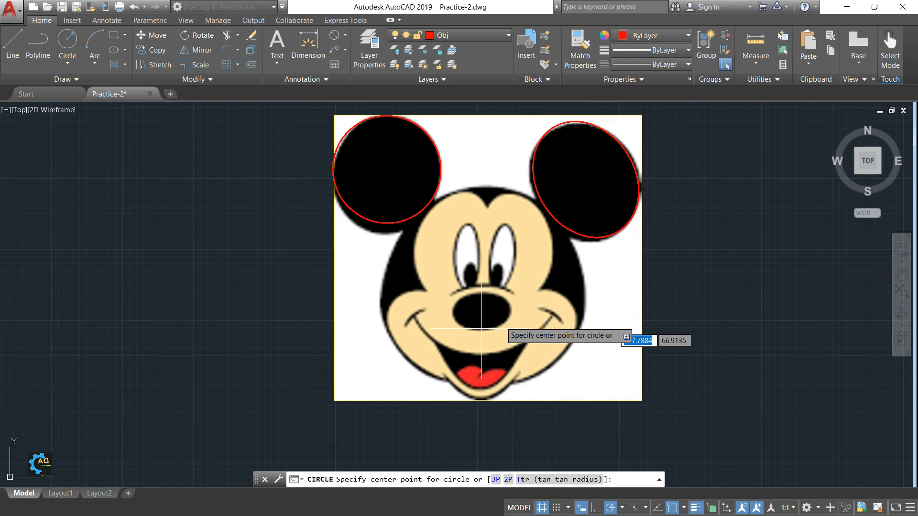
left_click(485, 285)
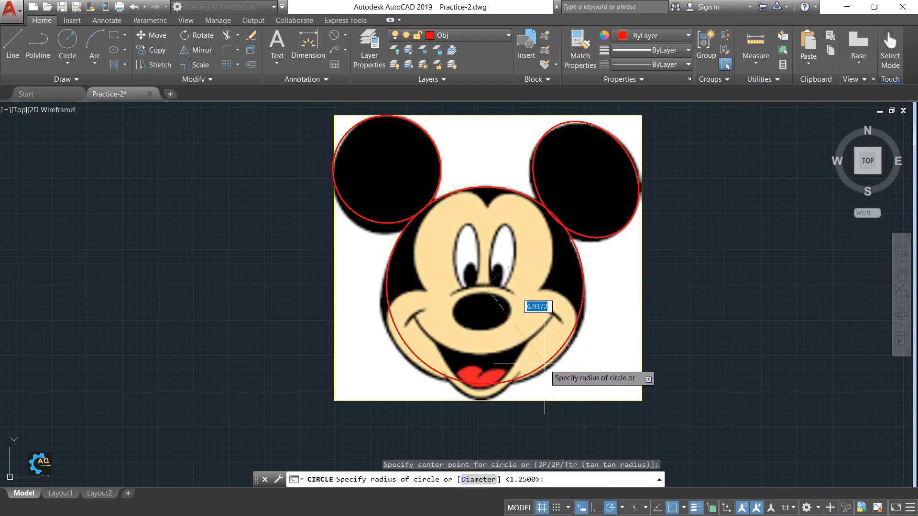
left_click(544, 364)
Move the head circle straight down by about 0.24 units.
middle_click_drag(517, 323, 518, 304)
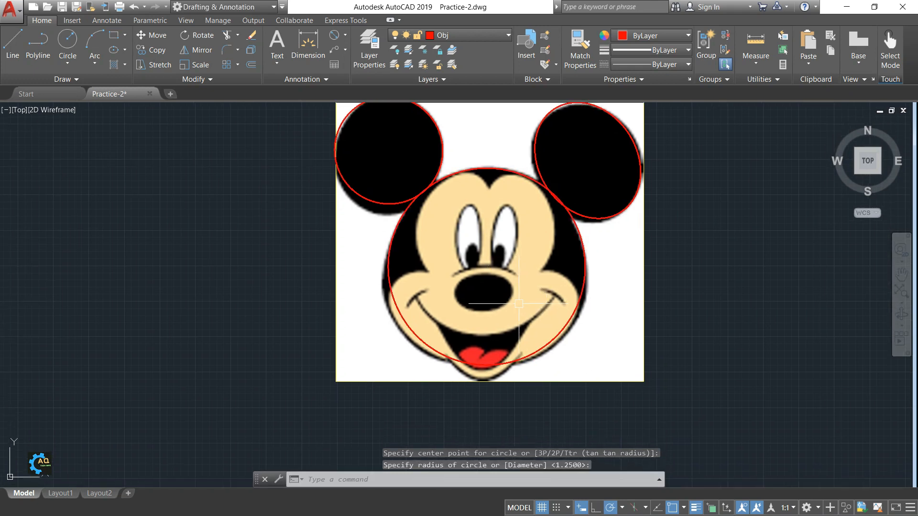
type("m")
key("Return")
left_click(580, 292)
key("Return")
left_click(692, 270)
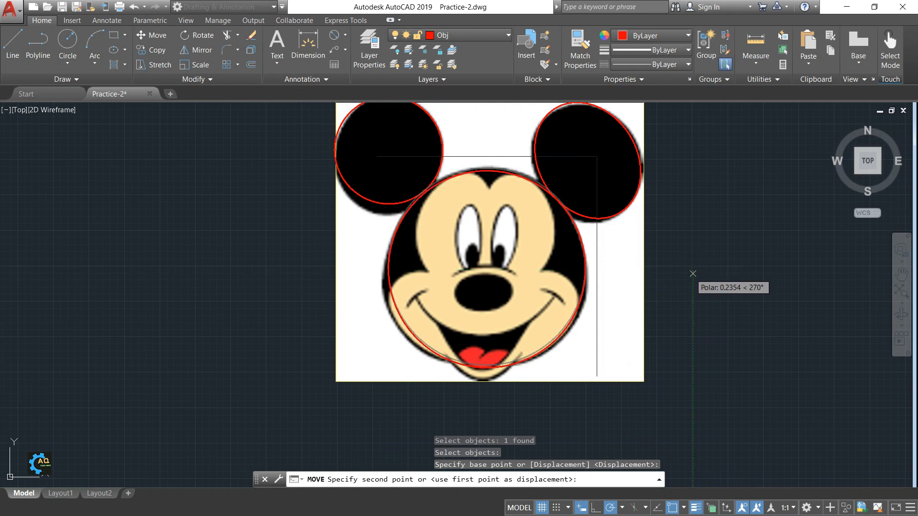
left_click(693, 273)
Trace the nose with an ellipse drawn from its centre, with a horizontal half-axis of about 1.9 units.
scroll(469, 330, "up", 5)
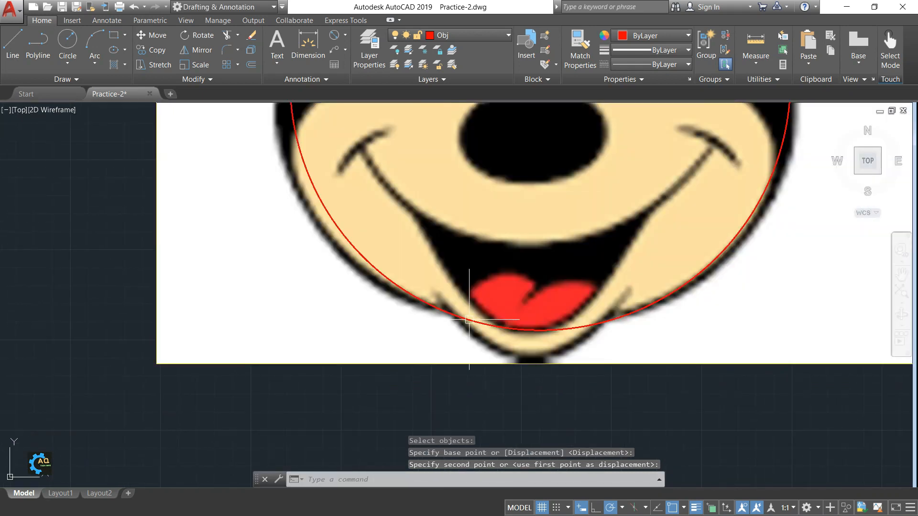
mouse_move(493, 310)
middle_mouse_down()
mouse_move(457, 315)
mouse_move(436, 342)
middle_mouse_up()
scroll(457, 318, "down", 2)
middle_click_drag(457, 277, 476, 338)
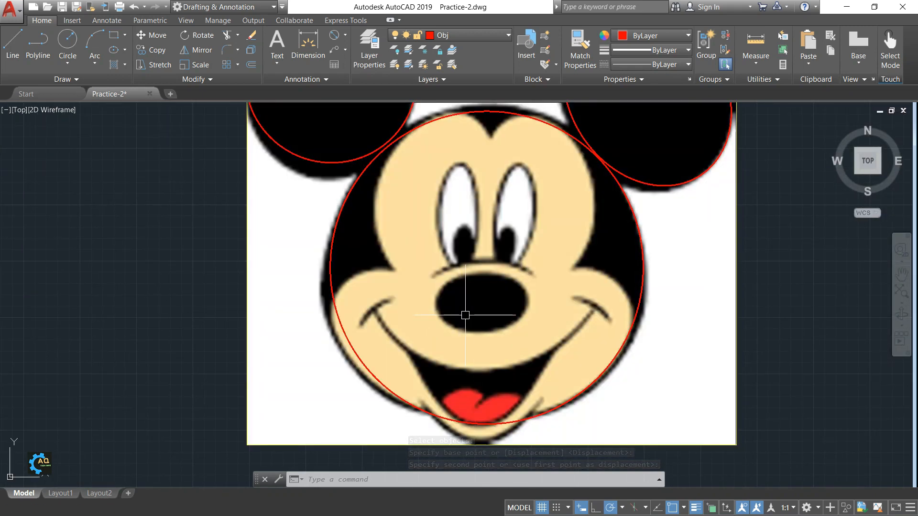
left_click(119, 52)
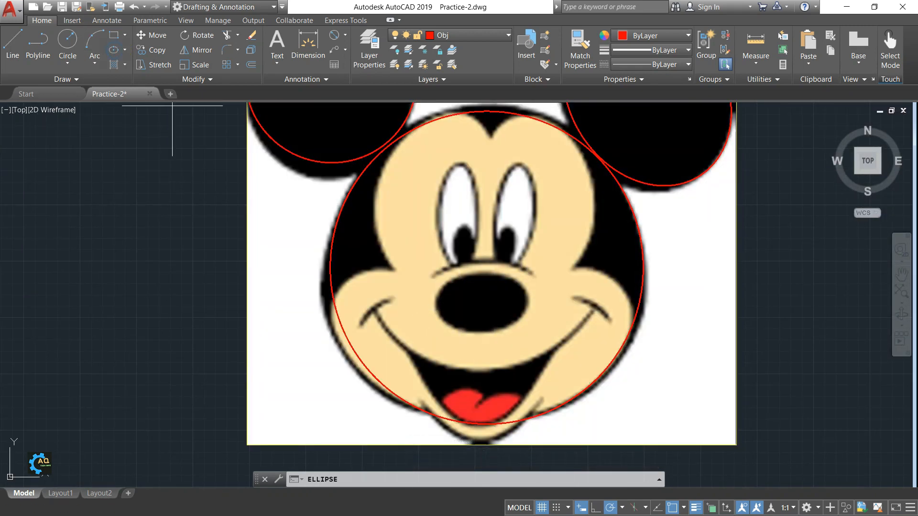
left_click(483, 297)
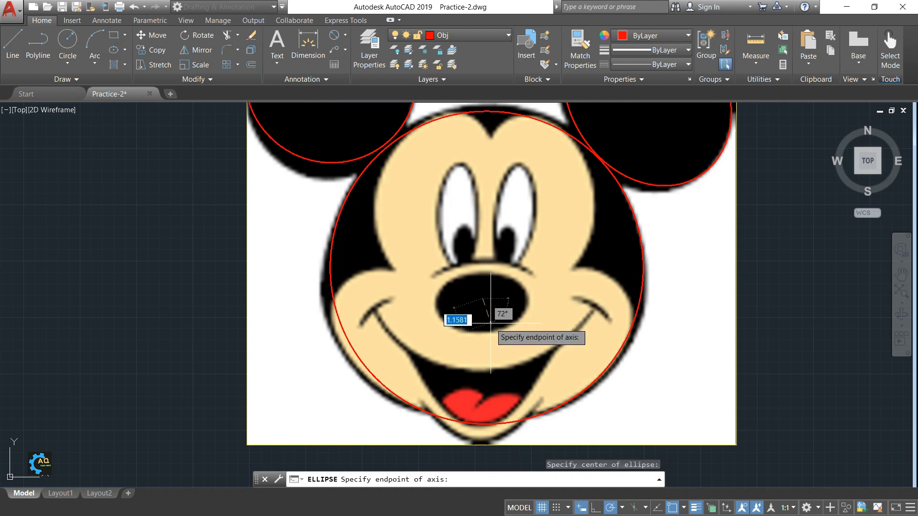
left_click(483, 330)
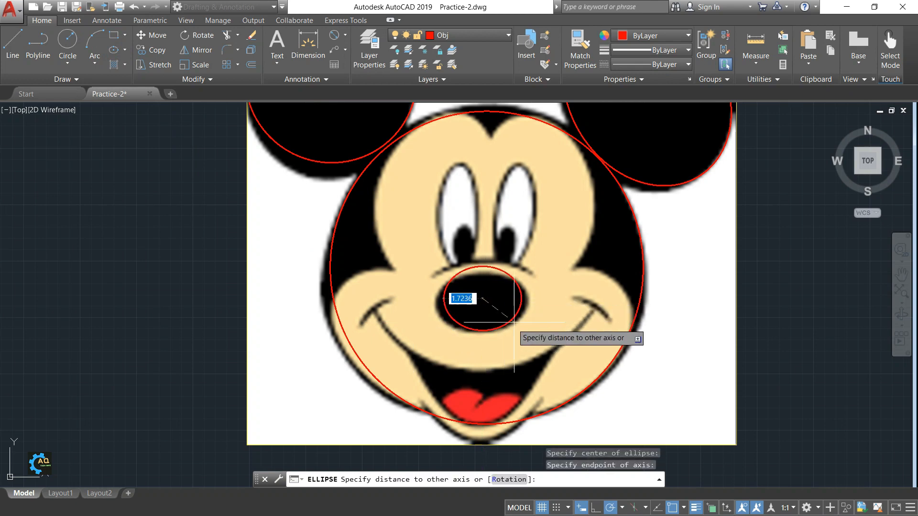
left_click(530, 299)
Stretch the upper quadrant of the nose ellipse to a vertical half-axis of about 1.06 units.
left_click(479, 275)
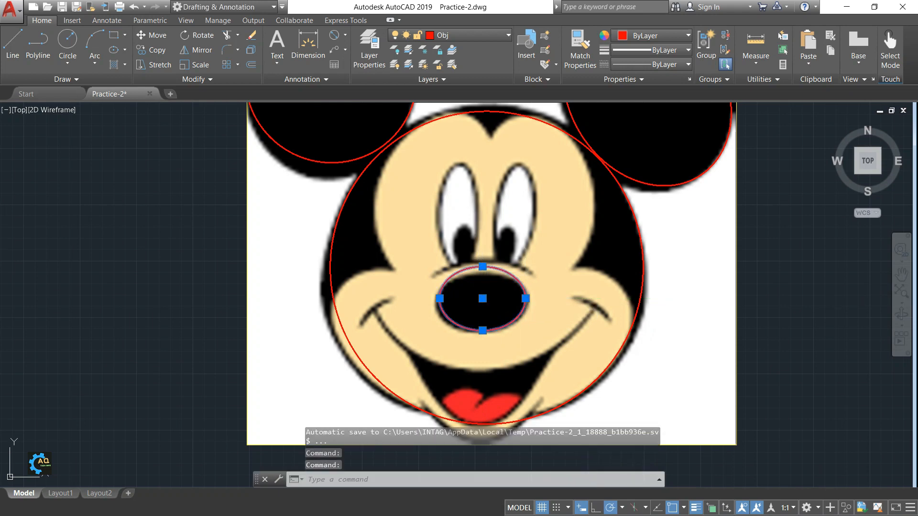
left_click(482, 266)
scroll(482, 275, "up", 2)
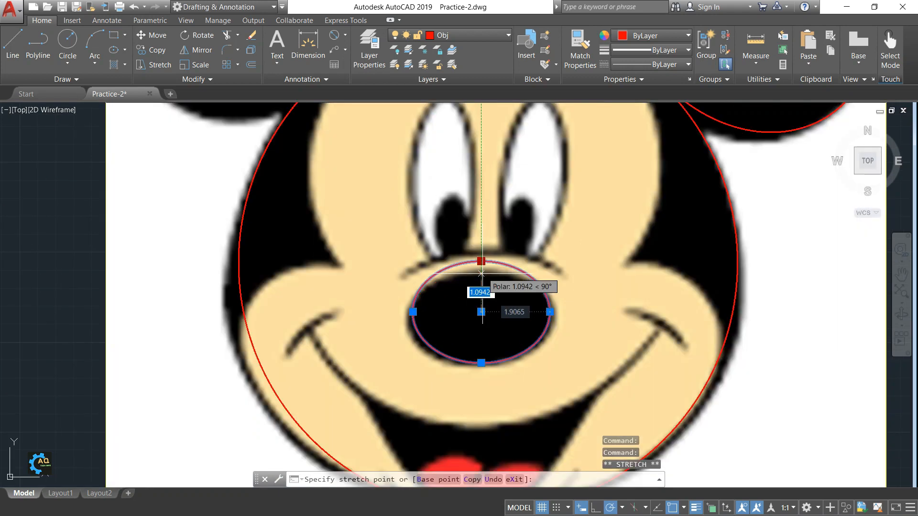
scroll(481, 274, "up", 3)
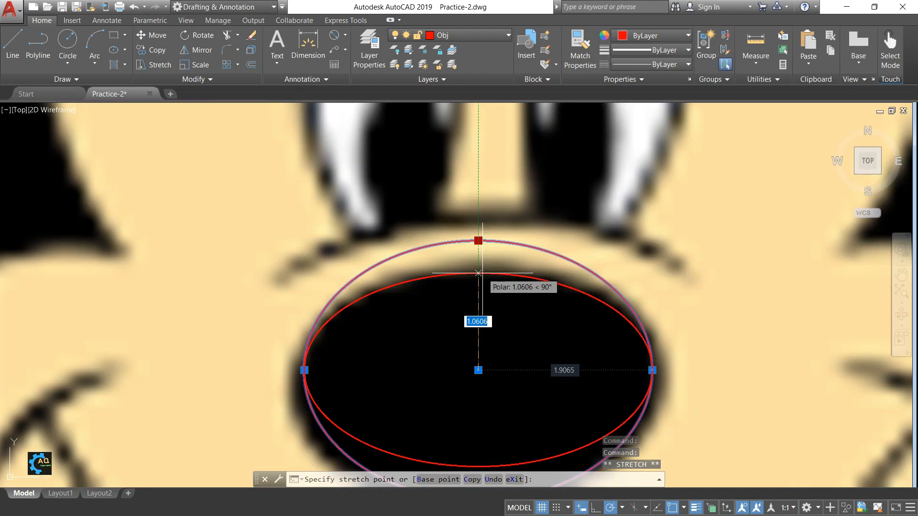
left_click(478, 273)
scroll(496, 282, "down", 2)
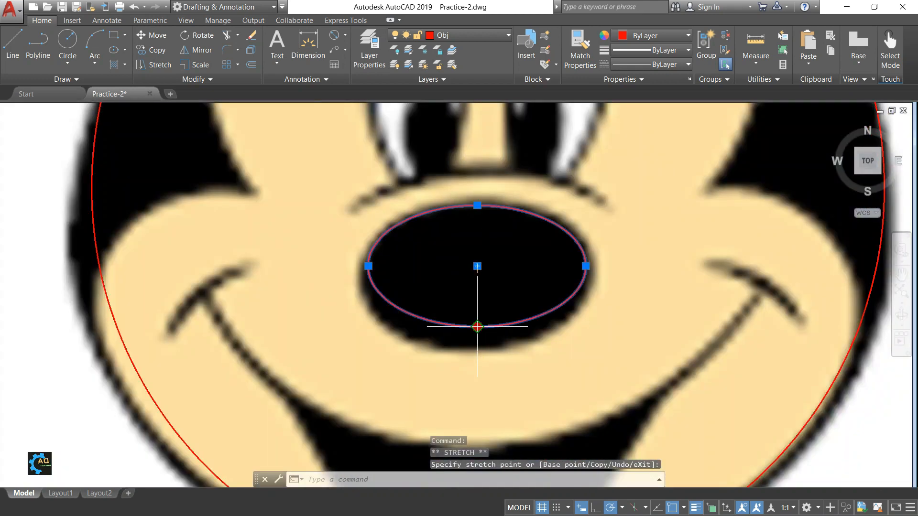
key("Escape")
key("Escape")
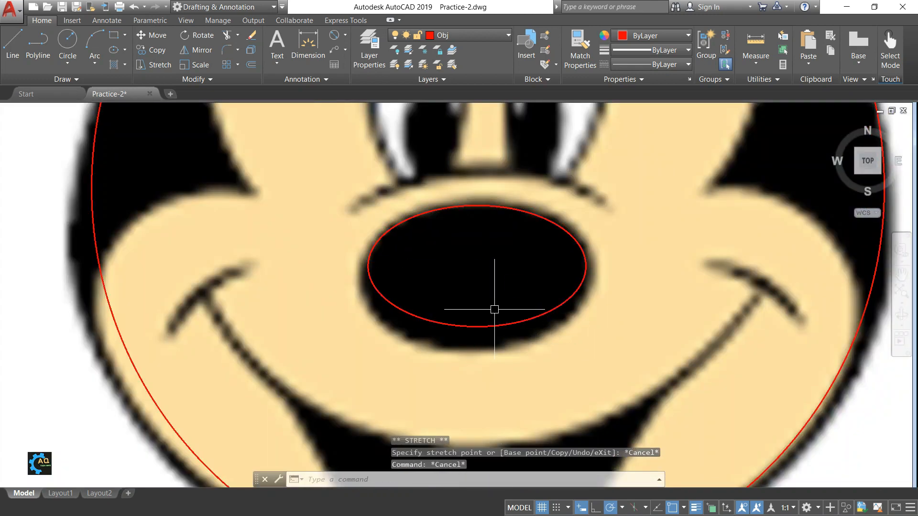
Move the nose ellipse slightly straight down to centre it on the picture's nose.
type("m")
key("Return")
left_click(577, 252)
key("Return")
left_click(472, 264)
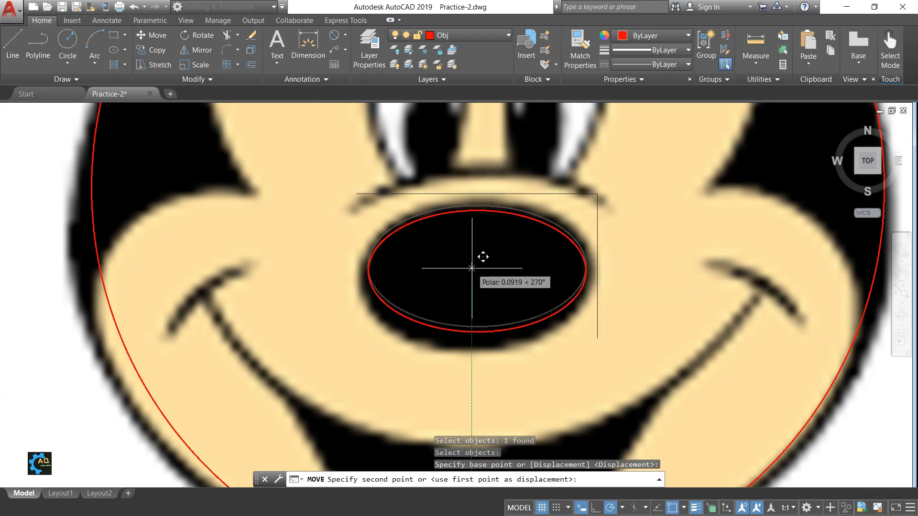
key("Escape")
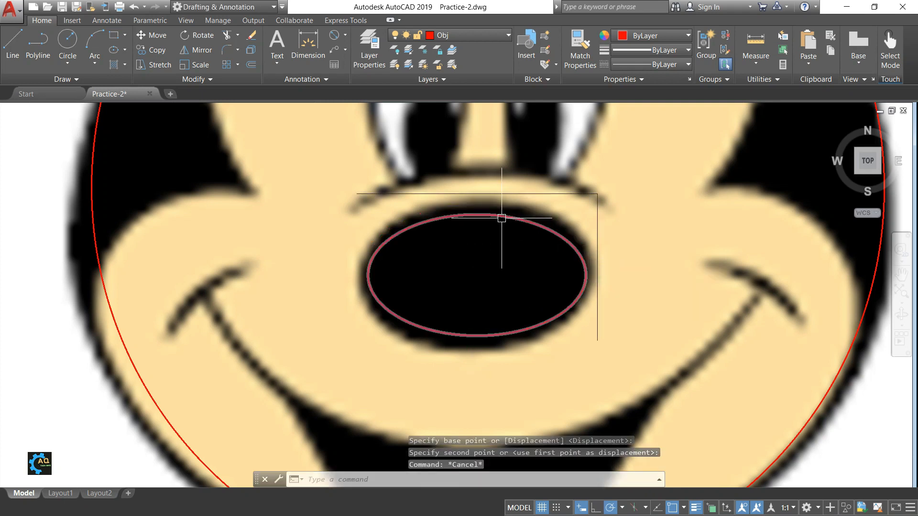
Stretch the nose ellipse slightly taller from its upper quadrant to fit the nose's edge.
left_click(492, 216)
left_click(477, 215)
key("Escape")
Trace the left eye with an upright ellipse drawn from the eye's centre to its upper edge and side.
scroll(489, 254, "down", 4)
middle_click_drag(487, 272, 490, 361)
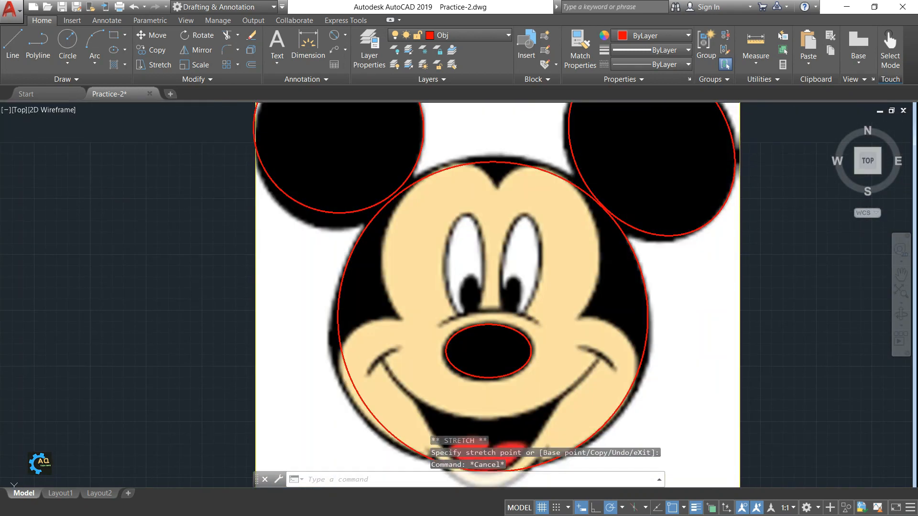
left_click(114, 50)
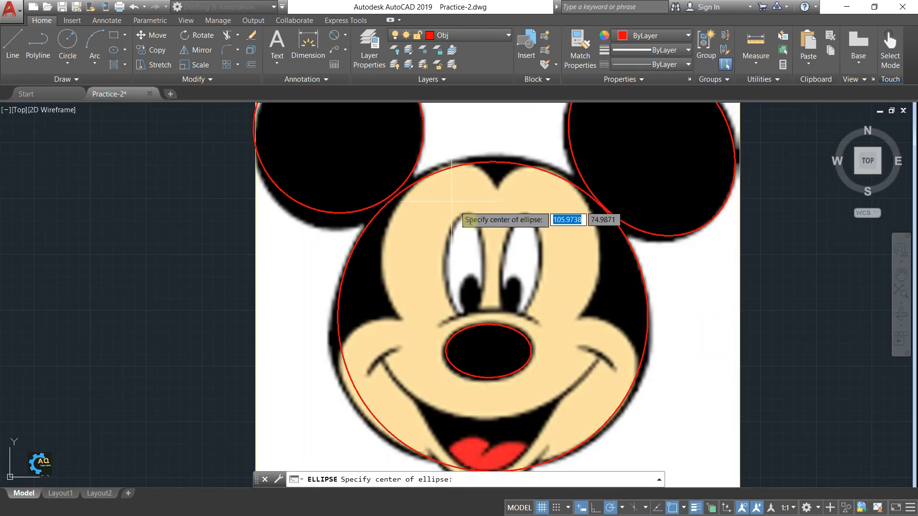
left_click(465, 259)
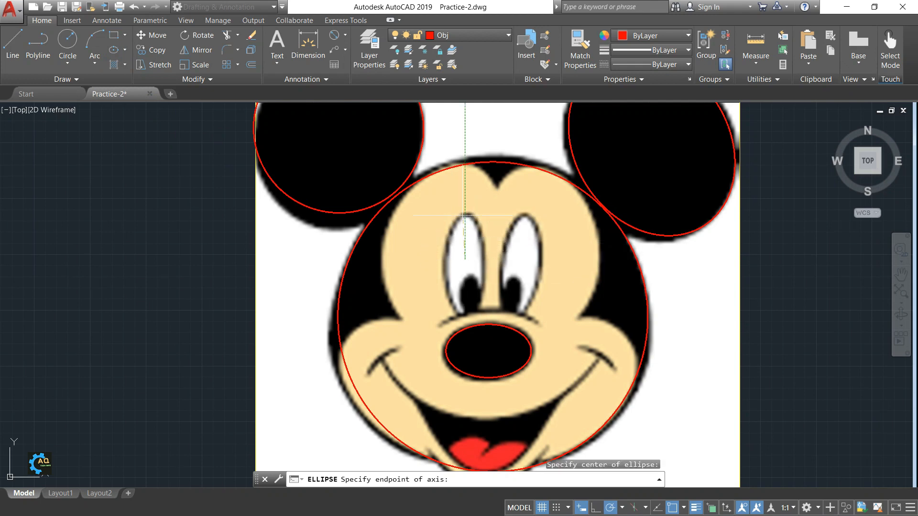
left_click(464, 227)
left_click(466, 238)
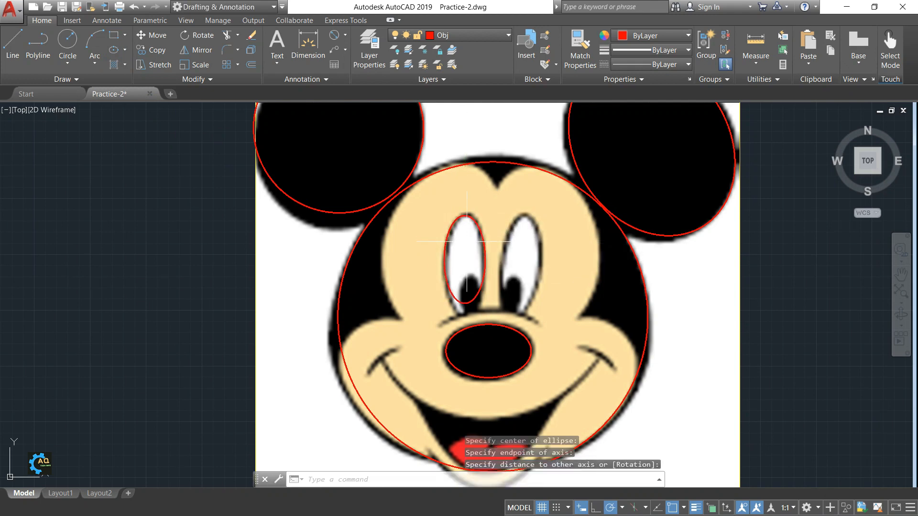
Stretch the left eye ellipse taller from its lower quadrant toward the eye's lower end.
scroll(466, 286, "up", 2)
left_click(469, 311)
left_click(464, 314)
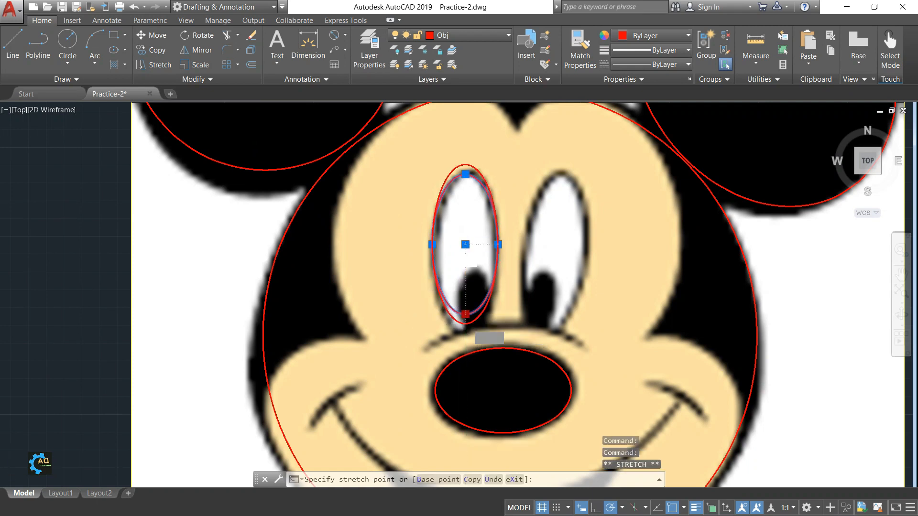
scroll(468, 326, "up", 2)
left_click(467, 322)
middle_click_drag(464, 264, 459, 303)
key("Escape")
Move the left eye ellipse straight down by about 0.18 units.
type("m")
key("Return")
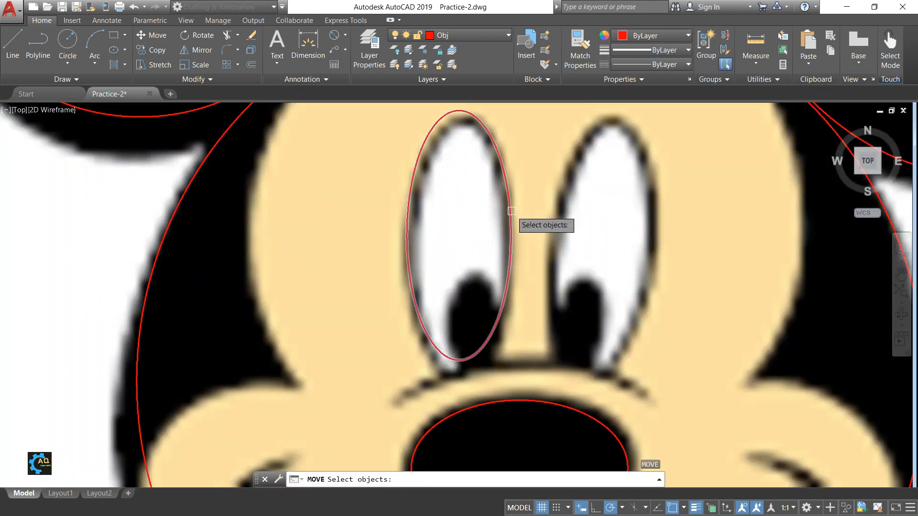
left_click(509, 210)
key("Return")
left_click(479, 204)
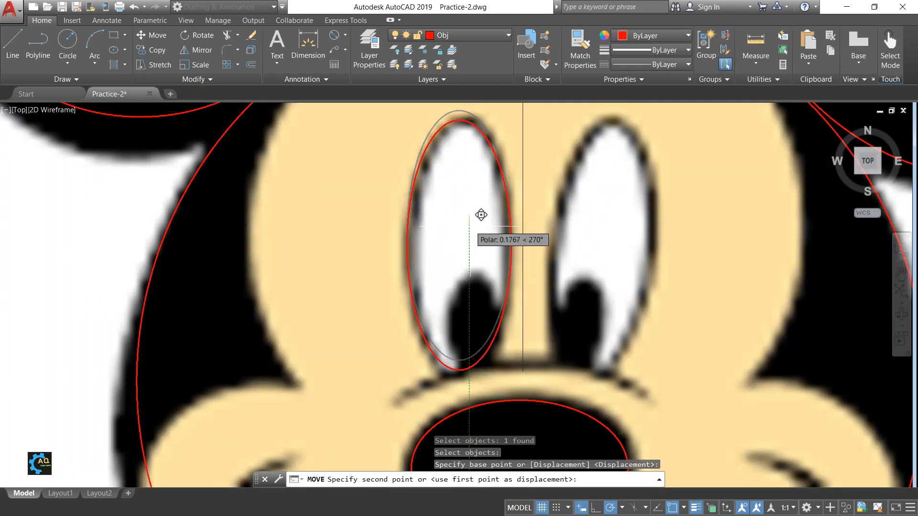
left_click(480, 209)
Draw a horizontal line about 0.67 units long from the left eye ellipse's right quadrant to the right eye's edge.
scroll(530, 235, "down", 2)
middle_click_drag(526, 239, 459, 241)
type("l")
key("Return")
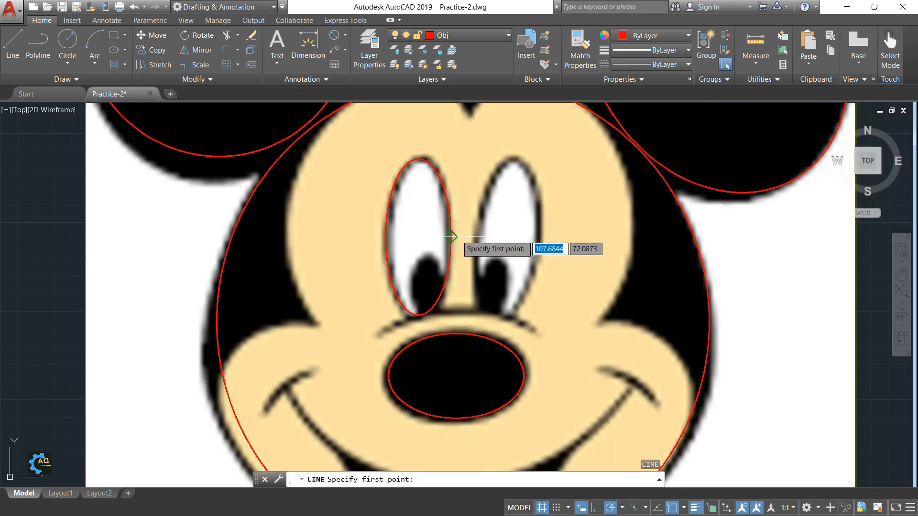
left_click(452, 236)
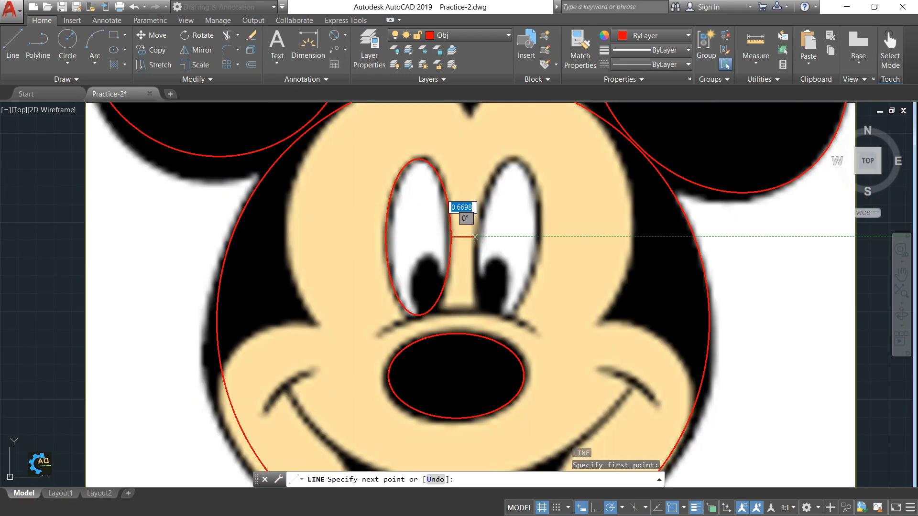
left_click(475, 236)
key("Escape")
key("Escape")
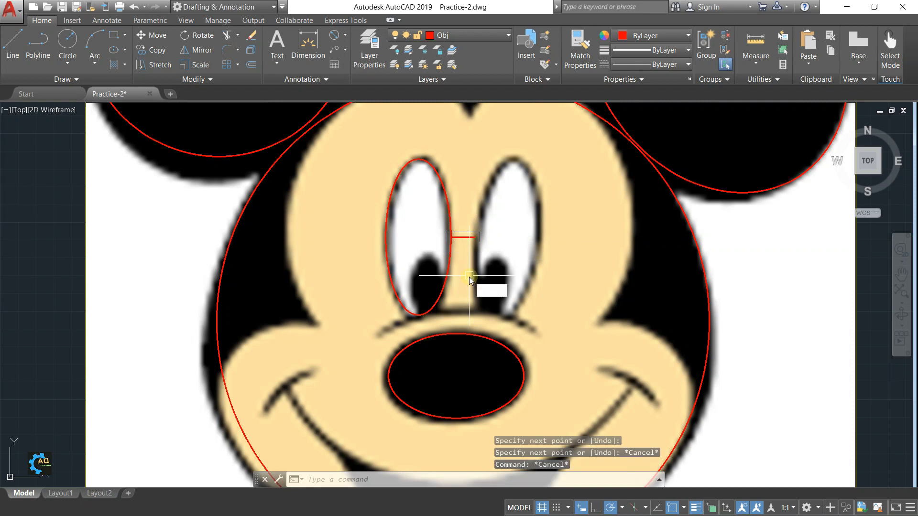
Mirror the left eye ellipse across a vertical axis through the short line's midpoint, keeping the original.
type("mi")
key("Return")
left_click(448, 258)
key("Return")
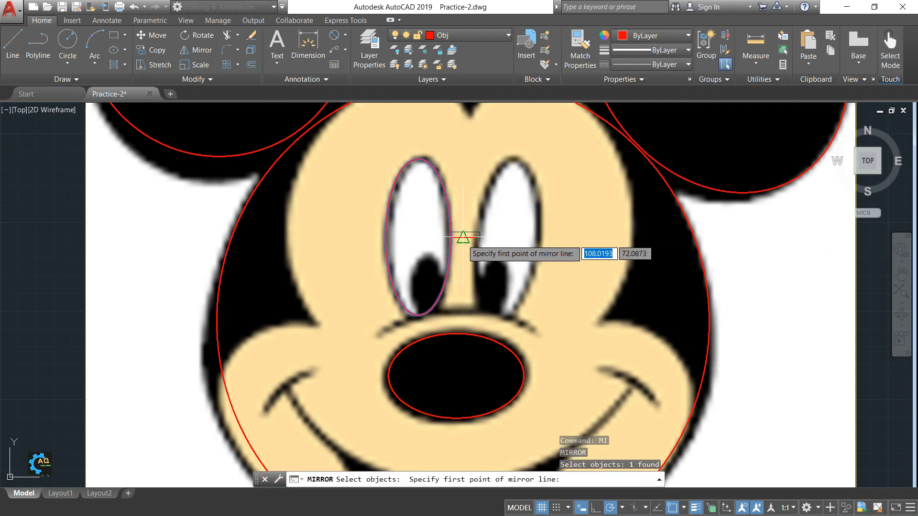
left_click(462, 236)
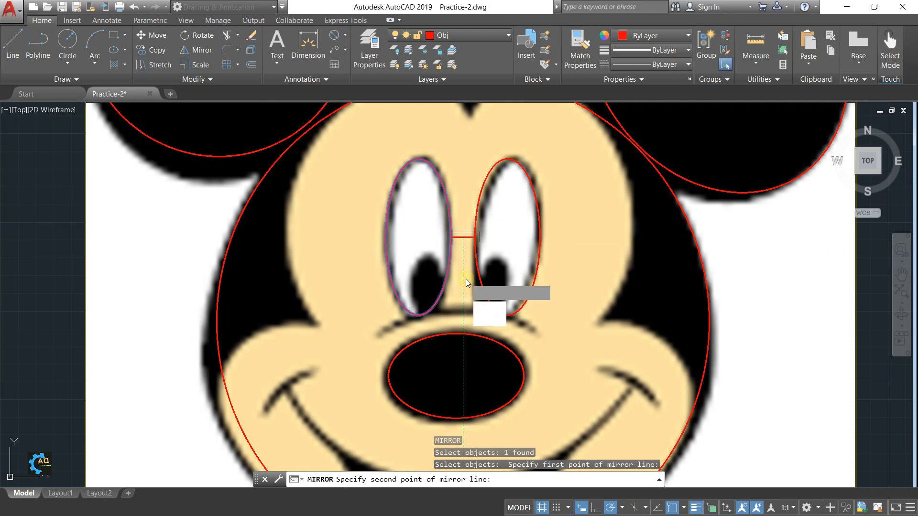
left_click(466, 281)
key("Return")
Rotate the right eye ellipse by about 354 degrees around its centre to match the eye's tilt.
middle_click_drag(534, 208, 513, 245)
left_click(514, 245)
key("Escape")
key("Escape")
type("r")
key("Return")
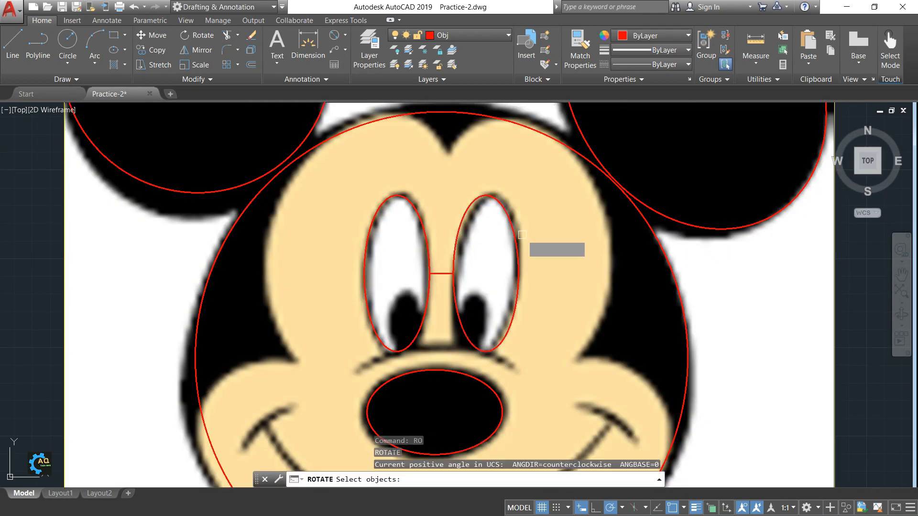
left_click(518, 244)
key("Return")
left_click(487, 269)
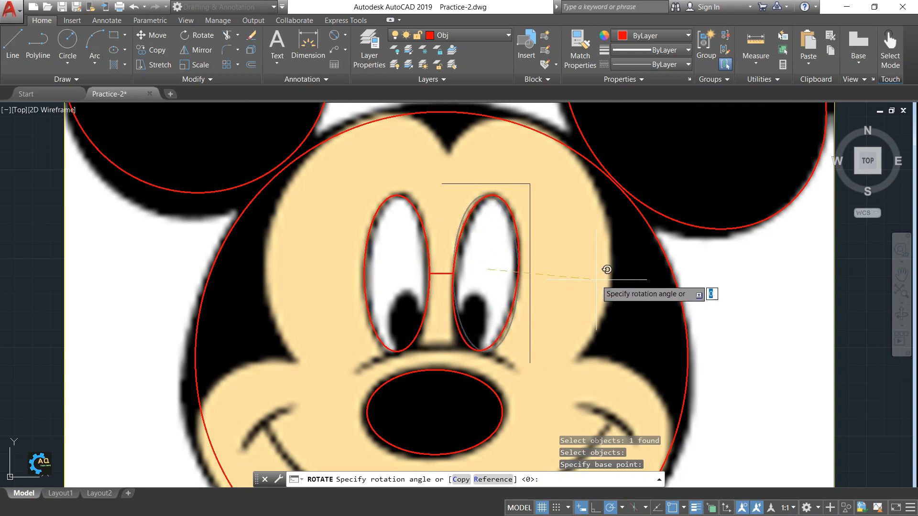
key("Return")
Delete the short horizontal line between the two eye ellipses.
left_click(442, 274)
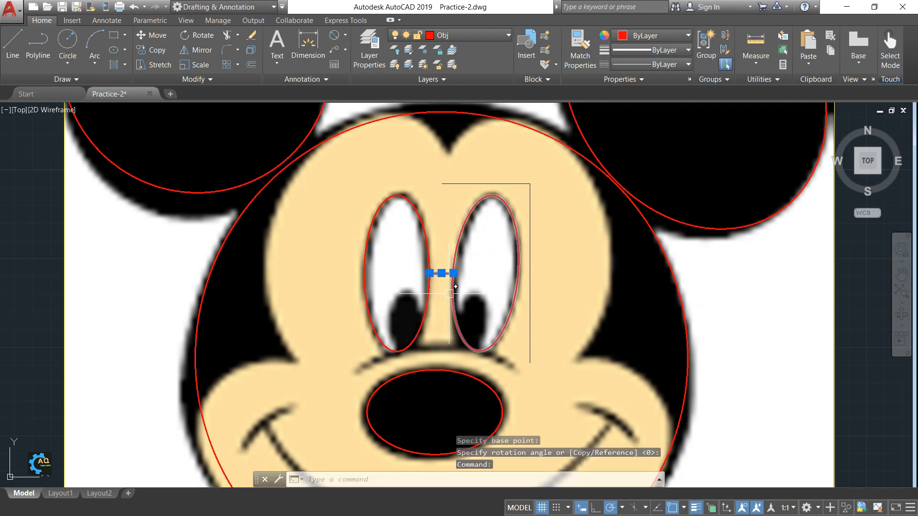
key("Delete")
mouse_move(445, 293)
middle_mouse_down()
mouse_move(465, 237)
mouse_move(481, 259)
middle_mouse_up()
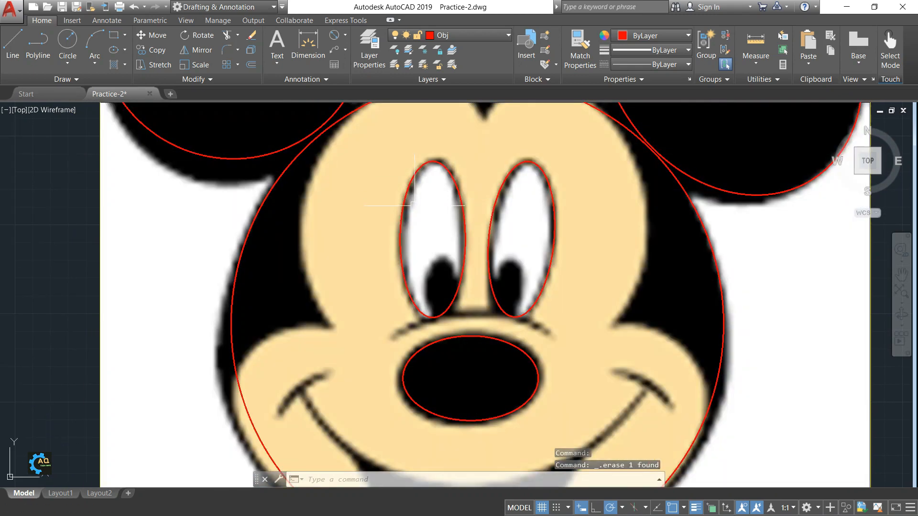
middle_click_drag(413, 199, 410, 221)
key("Return")
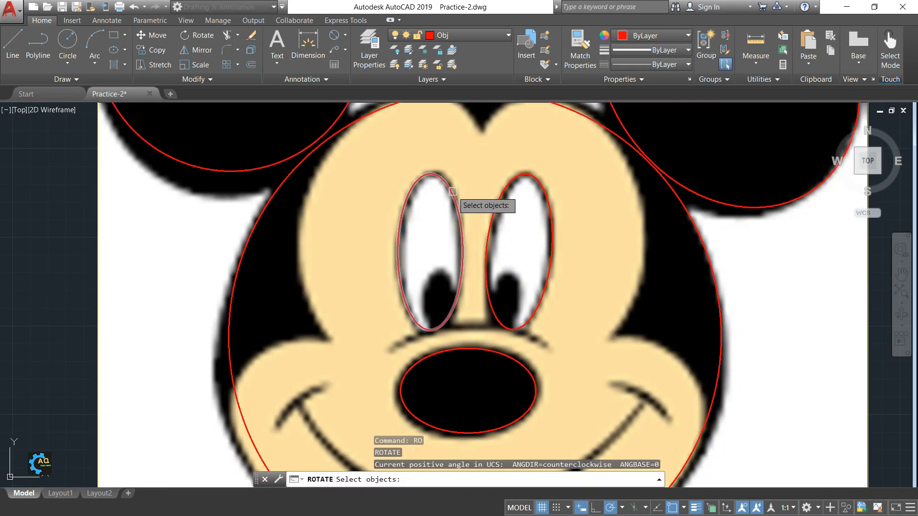
left_click(458, 251)
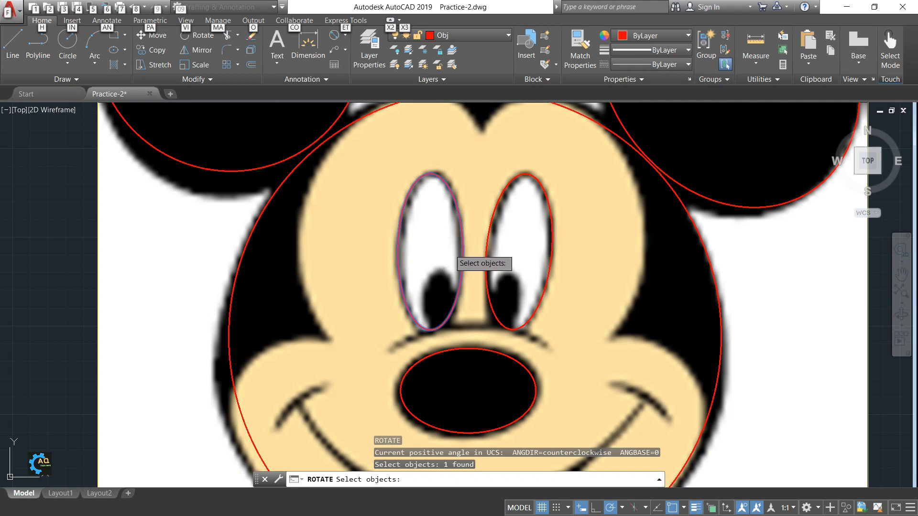
key("Escape")
Rotate the left eye ellipse a few degrees counterclockwise around its centre to follow the eye's tilt.
type("ro")
key("Return")
left_click(466, 241)
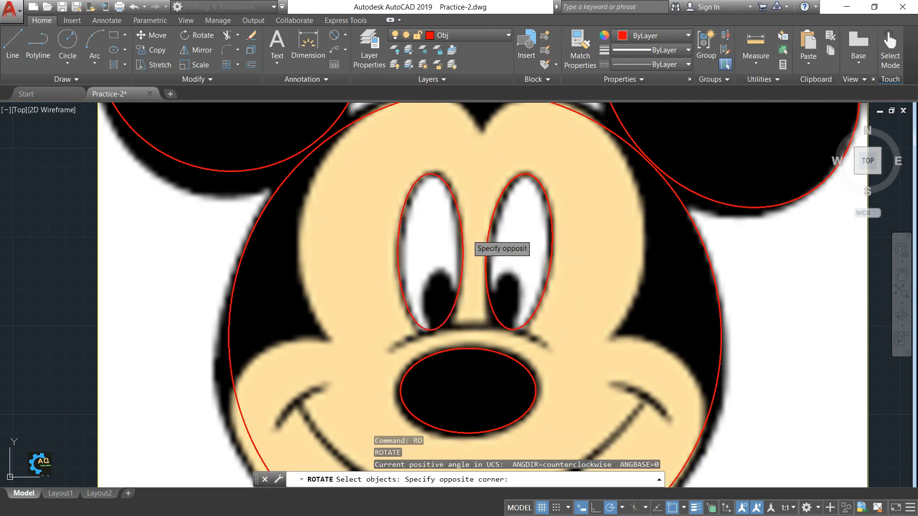
left_click(459, 238)
key("Return")
left_click(433, 250)
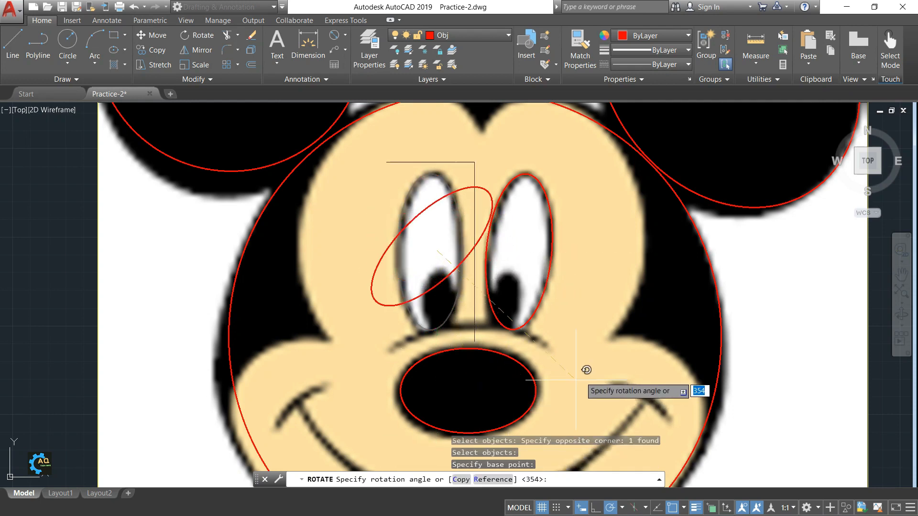
left_click(636, 237)
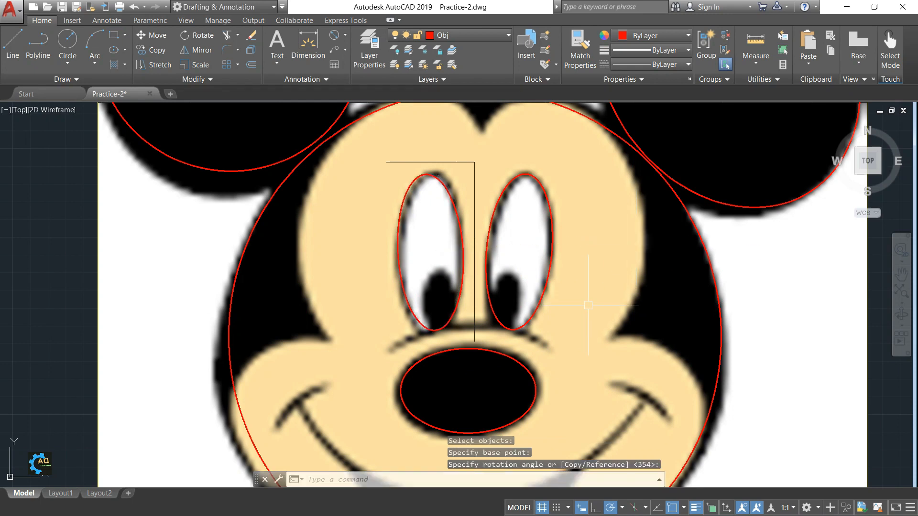
key("Escape")
Draw a Start, End, Direction arc bulging upward above the nose, between the two ends of the crease under the eyes.
scroll(525, 180, "down", 2)
middle_click_drag(520, 200, 502, 218)
mouse_move(401, 317)
middle_mouse_down()
mouse_move(409, 283)
mouse_move(410, 297)
middle_mouse_up()
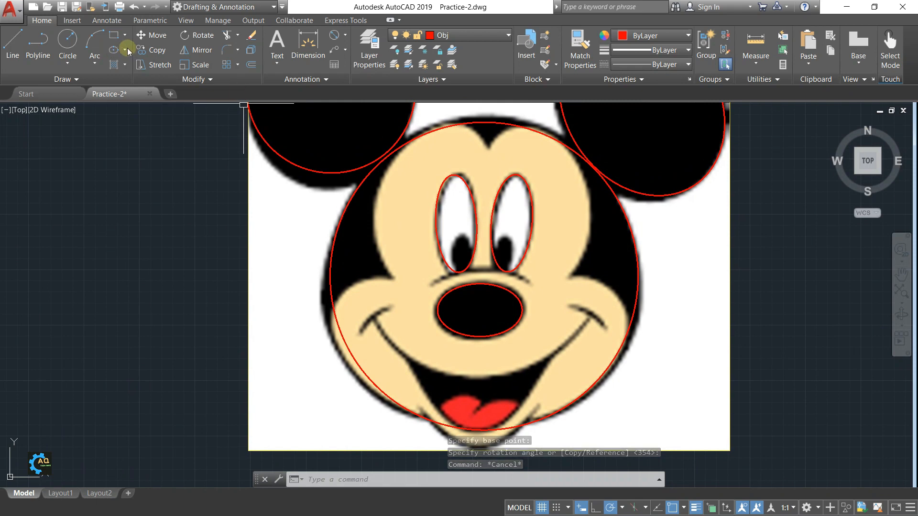
left_click(95, 62)
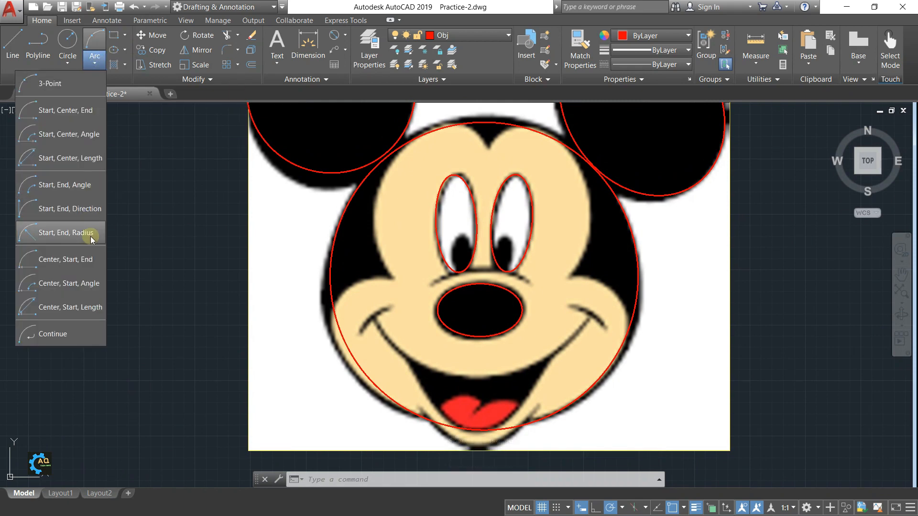
left_click(82, 207)
scroll(424, 291, "up", 4)
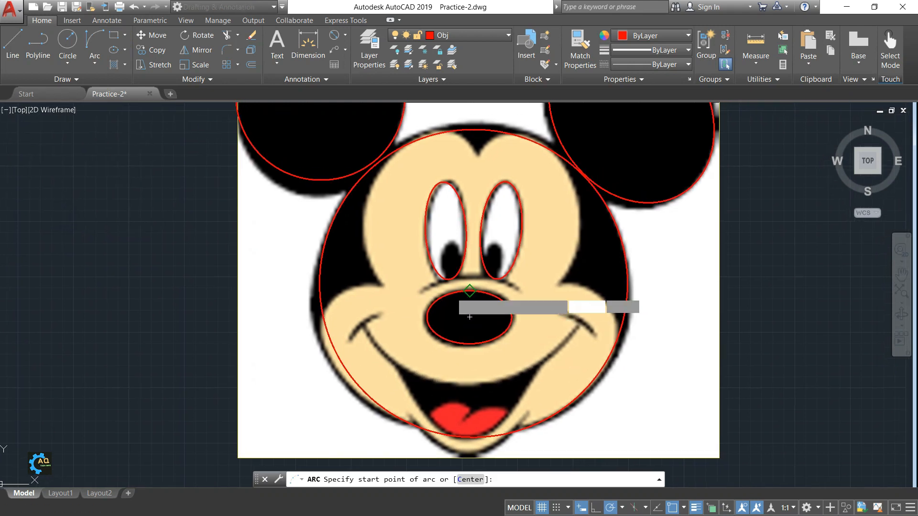
left_click(384, 299)
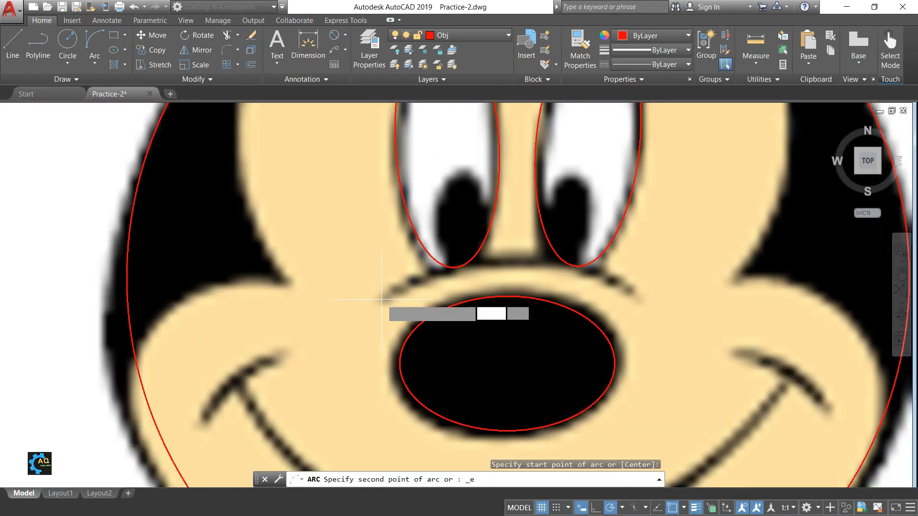
left_click(631, 293)
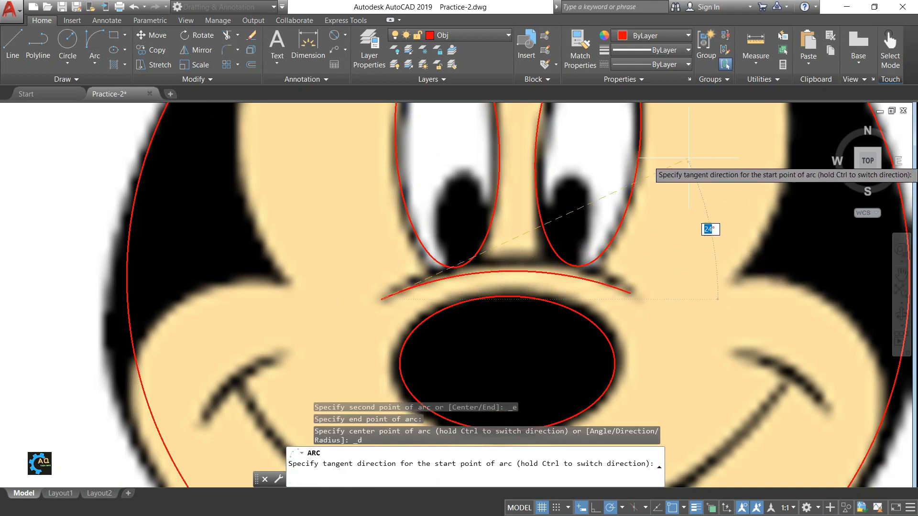
left_click(686, 108)
Trace the smile line with a downward-bulging Start, End, Direction arc about 9.7 units wide from the left to the right mouth corner.
scroll(621, 184, "down", 2)
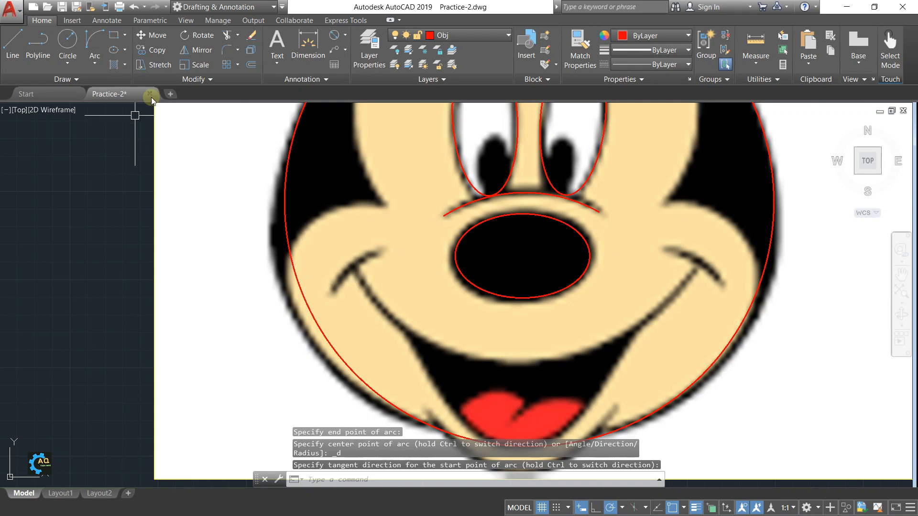
left_click(98, 48)
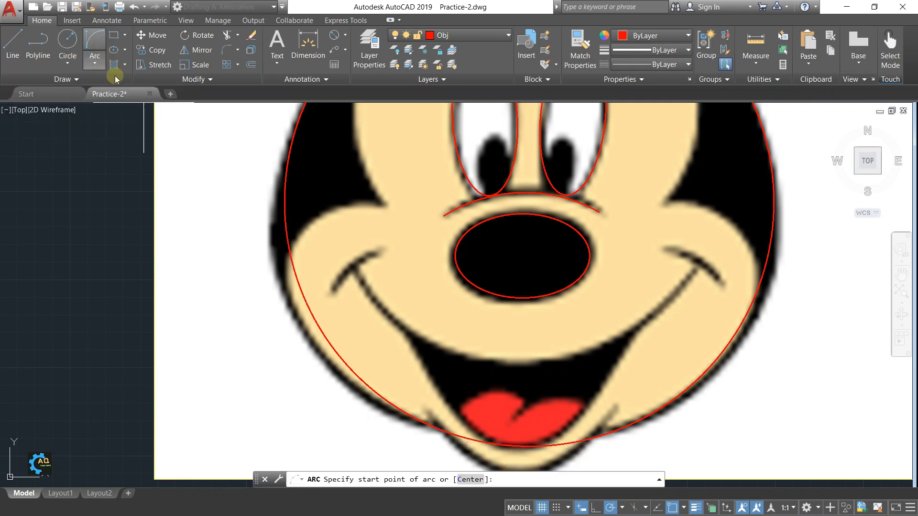
left_click(355, 270)
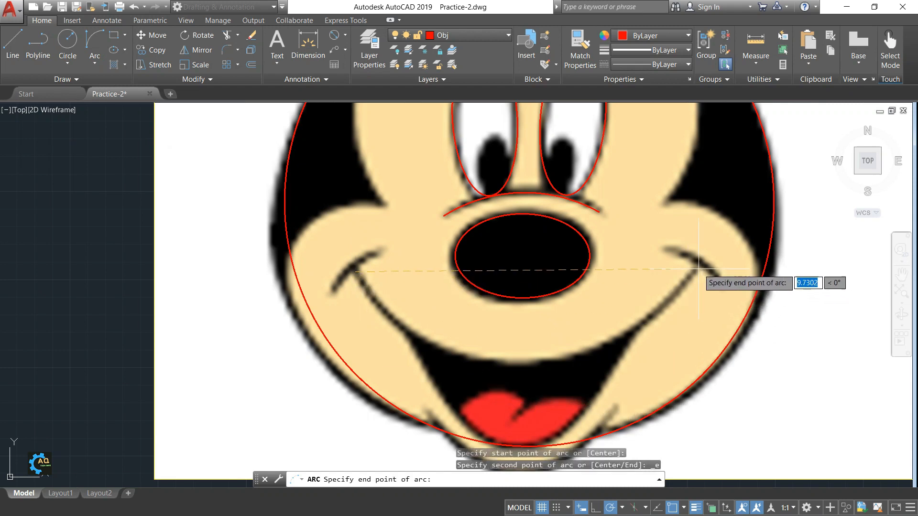
left_click(695, 271)
scroll(779, 378, "down", 4)
middle_click_drag(769, 407, 660, 332)
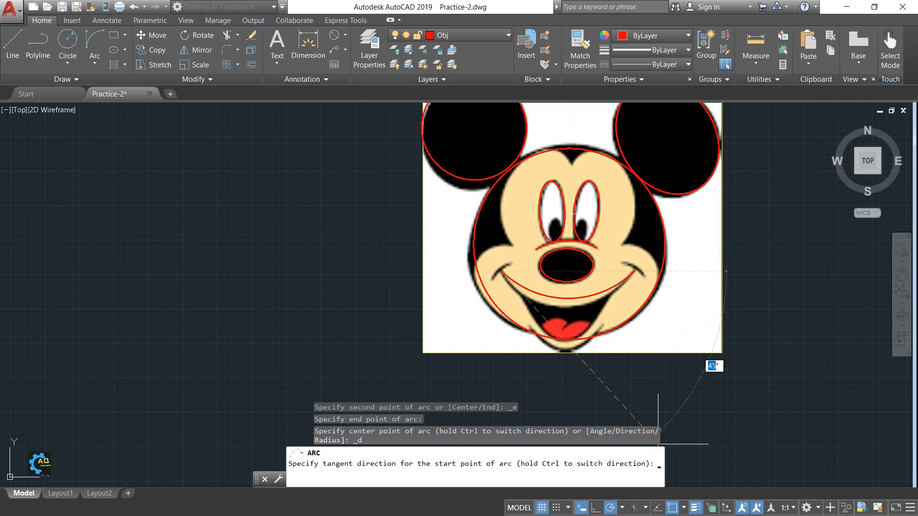
middle_click_drag(698, 444, 750, 343)
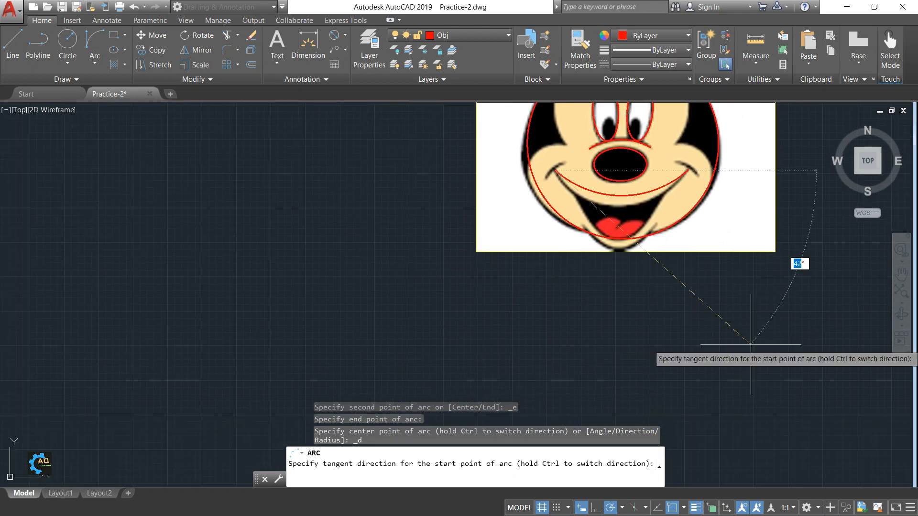
left_click(716, 399)
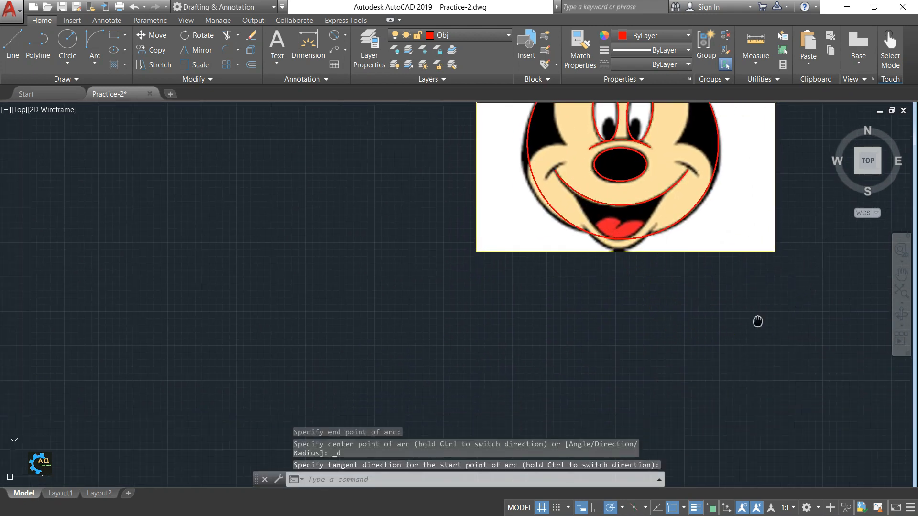
Trace the short crease at the left mouth corner with a Start, End, Direction arc from its upper to its lower end.
middle_click_drag(756, 319, 686, 397)
scroll(581, 255, "up", 2)
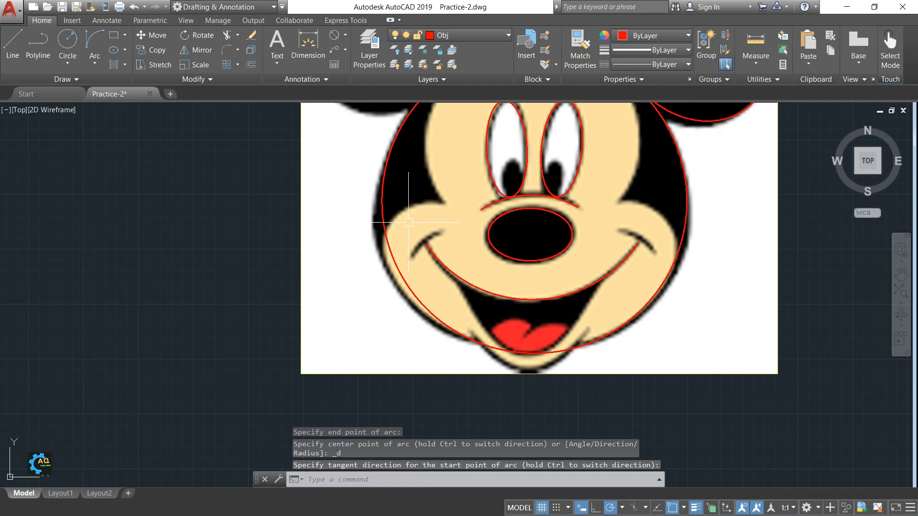
left_click(90, 37)
scroll(505, 258, "up", 2)
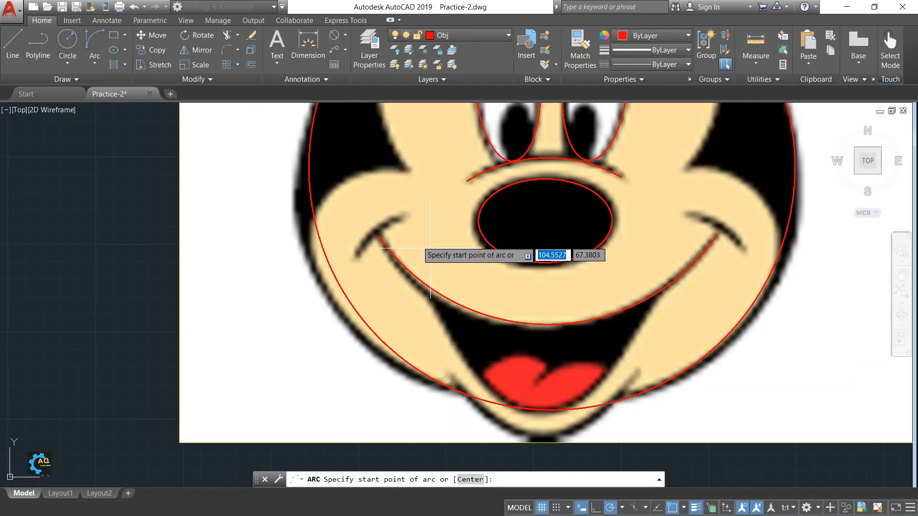
left_click(404, 217)
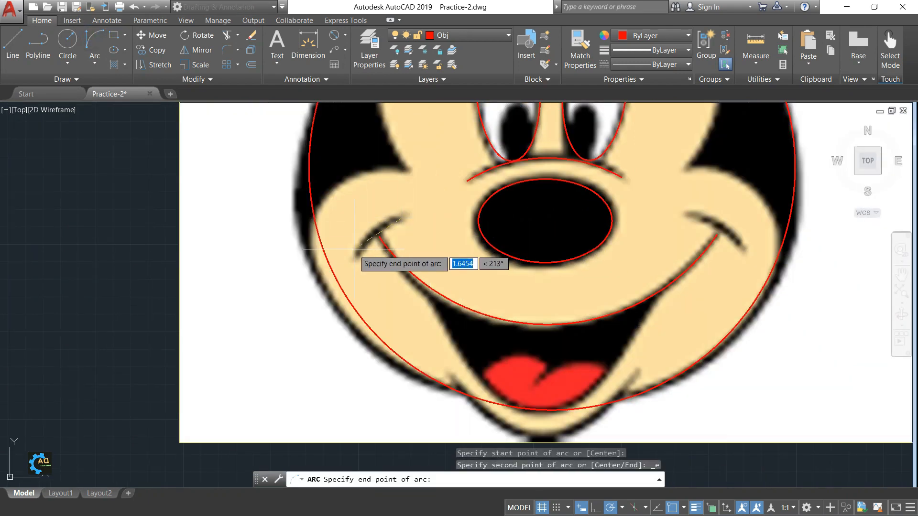
left_click(355, 255)
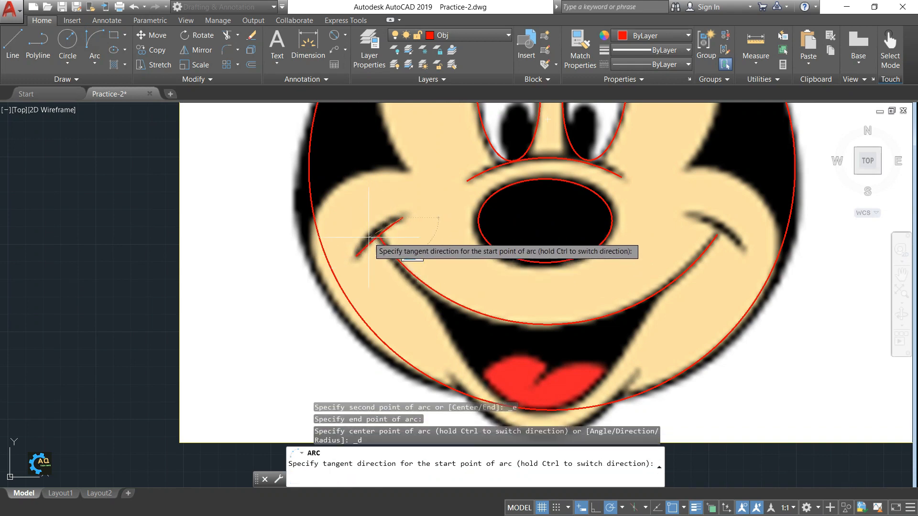
scroll(363, 232, "up", 4)
scroll(363, 230, "up", 2)
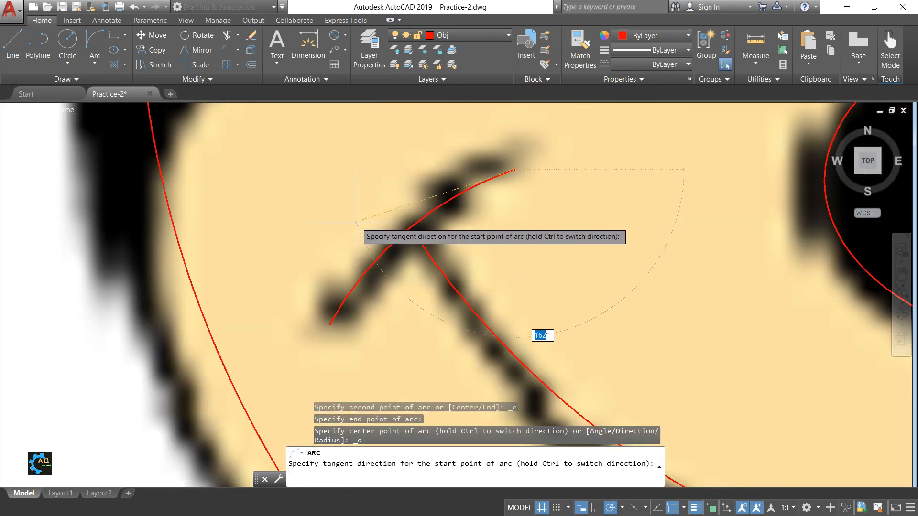
left_click(360, 222)
Mirror the left mouth-corner arc across a vertical axis through the smile arc's midpoint, keeping the original.
scroll(529, 248, "down", 6)
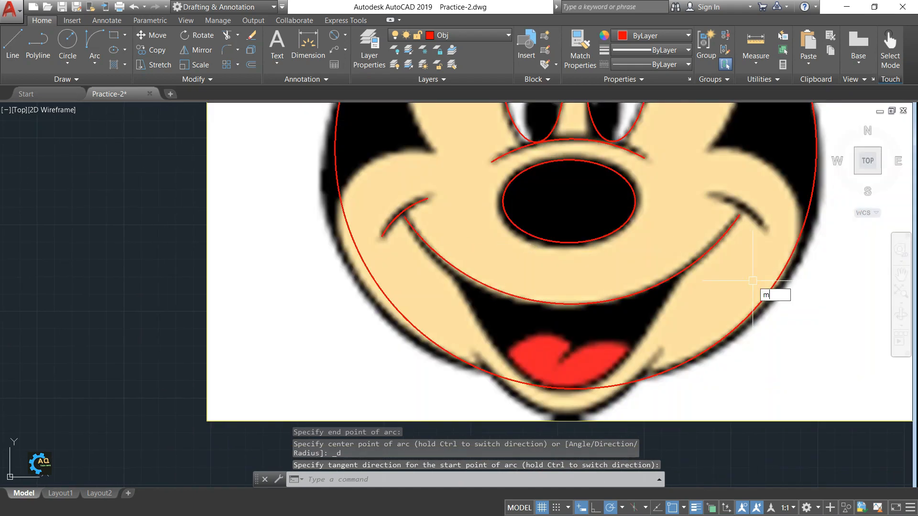
key("Return")
left_click(416, 203)
key("Return")
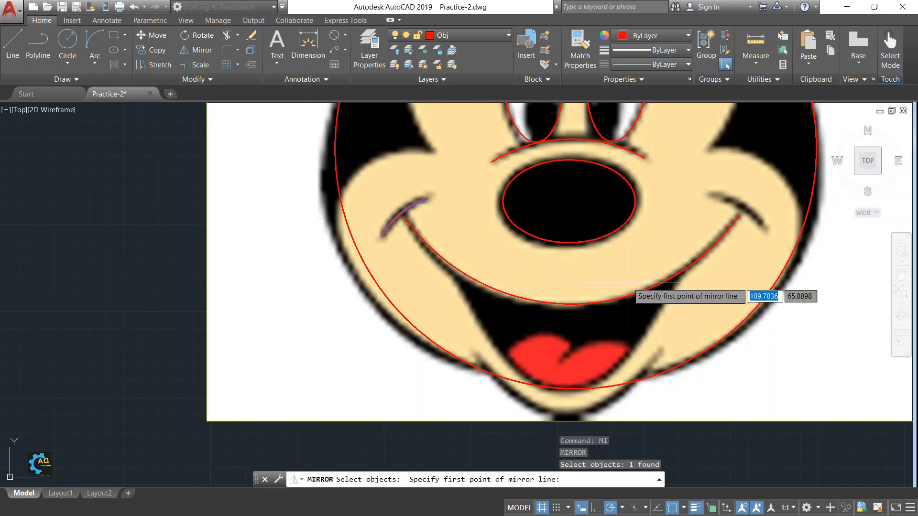
left_click(571, 303)
left_click(577, 326)
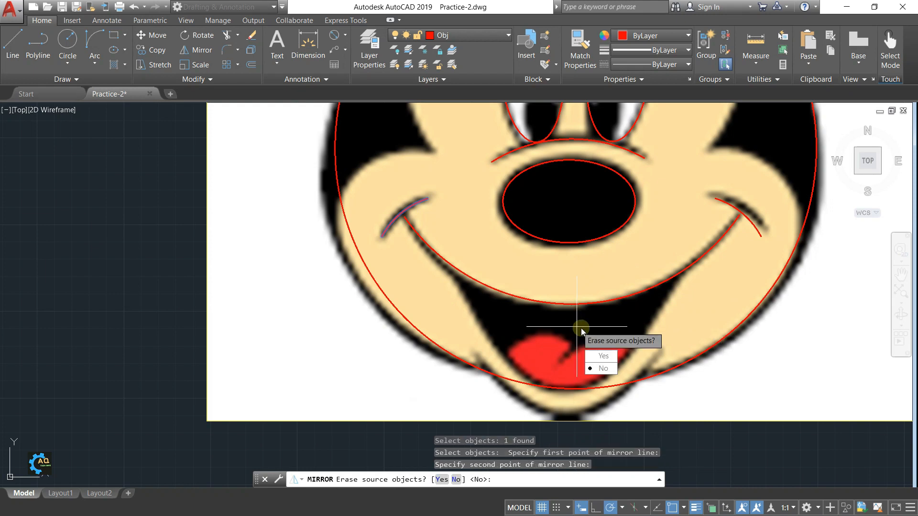
key("Return")
middle_click_drag(781, 311, 724, 345)
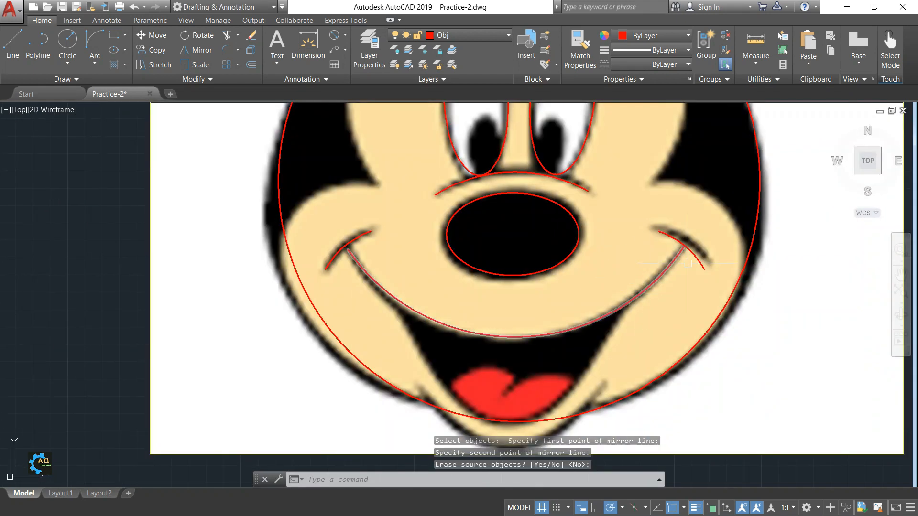
scroll(687, 262, "up", 3)
scroll(632, 314, "down", 4)
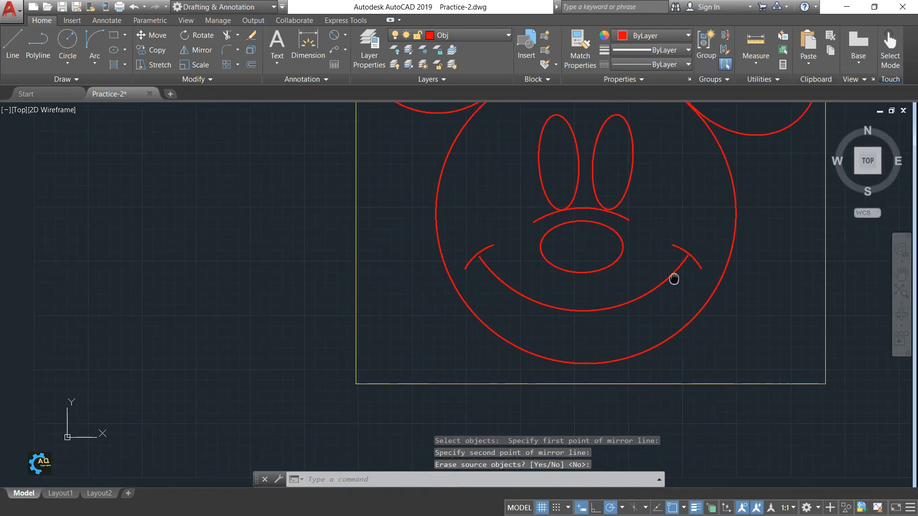
middle_click_drag(603, 311, 604, 302)
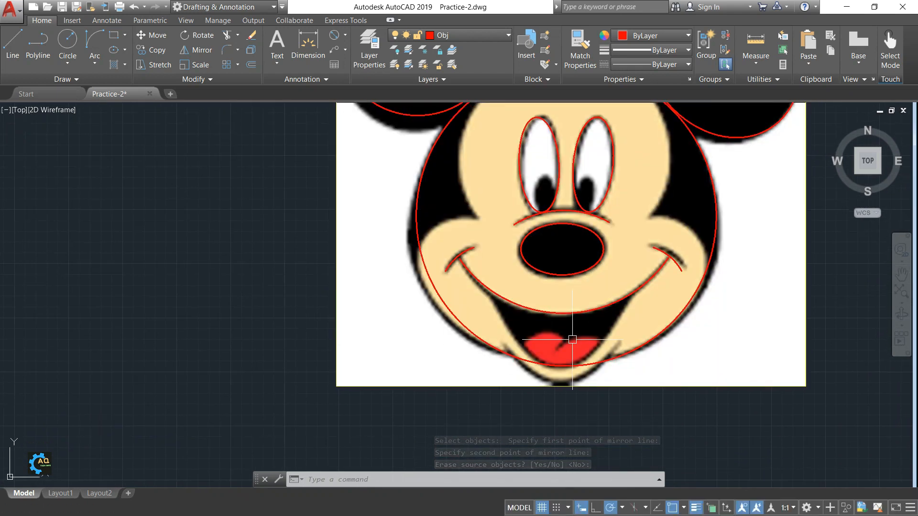
left_click(87, 39)
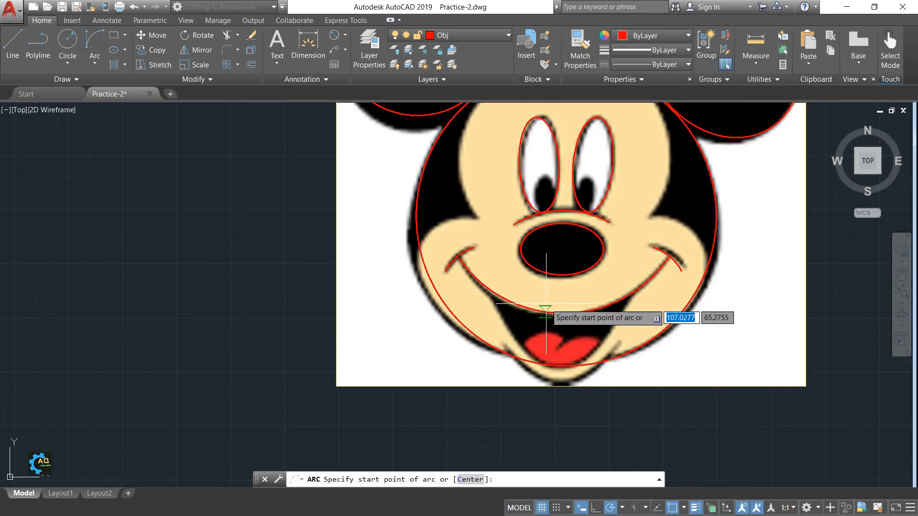
scroll(483, 295, "up", 4)
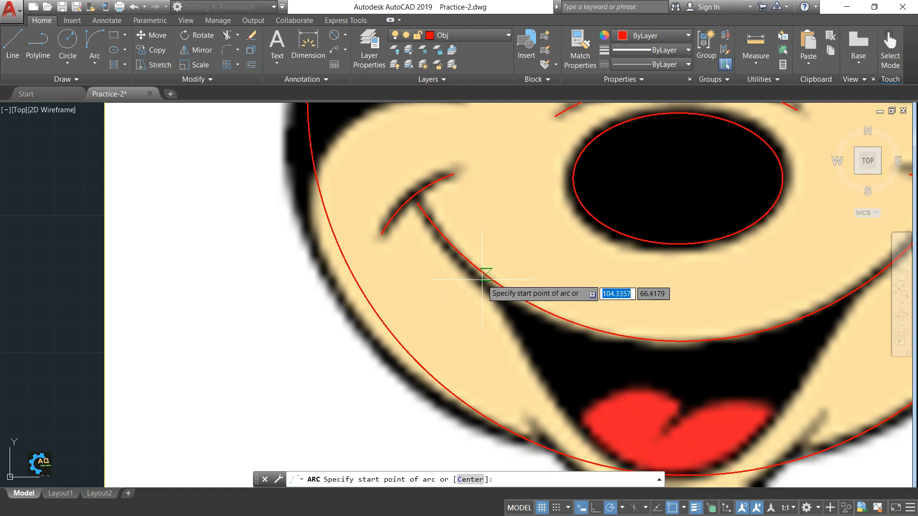
left_click(480, 275)
middle_click_drag(703, 361, 521, 300)
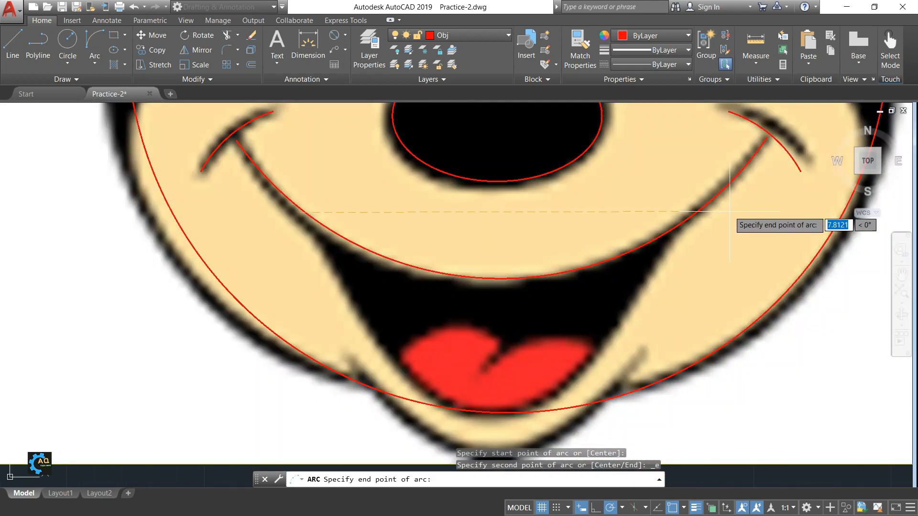
left_click(691, 213)
scroll(675, 304, "down", 4)
middle_click_drag(671, 313, 631, 139)
scroll(585, 334, "down", 2)
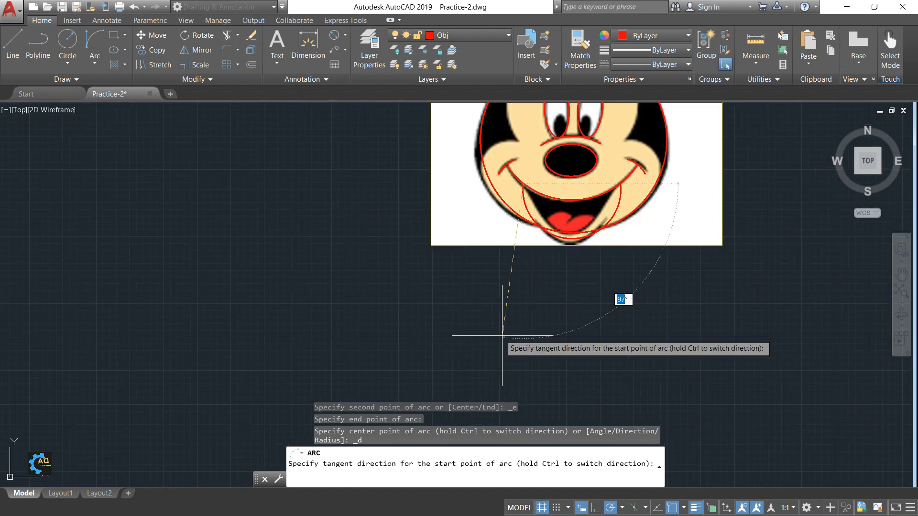
key("Escape")
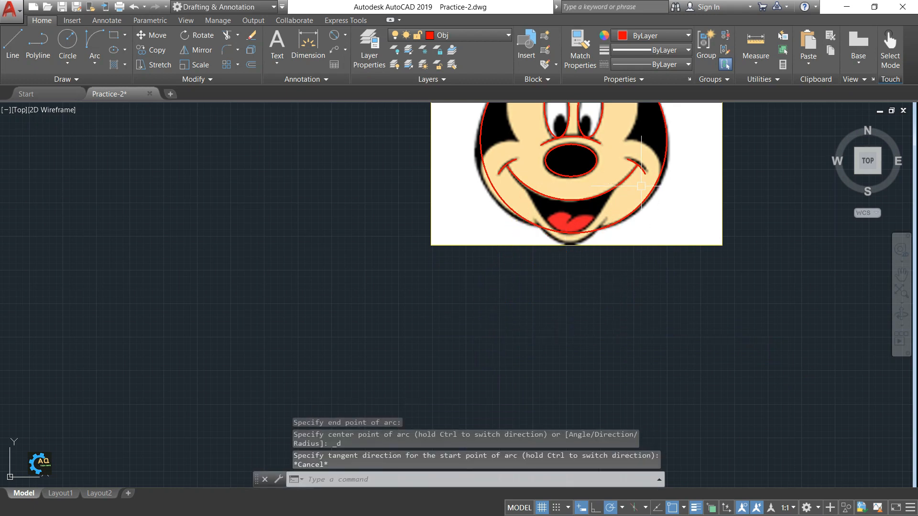
Draw a straight line along the open mouth's right edge, from the smile arc down to the right side of the tongue.
scroll(621, 197, "up", 4)
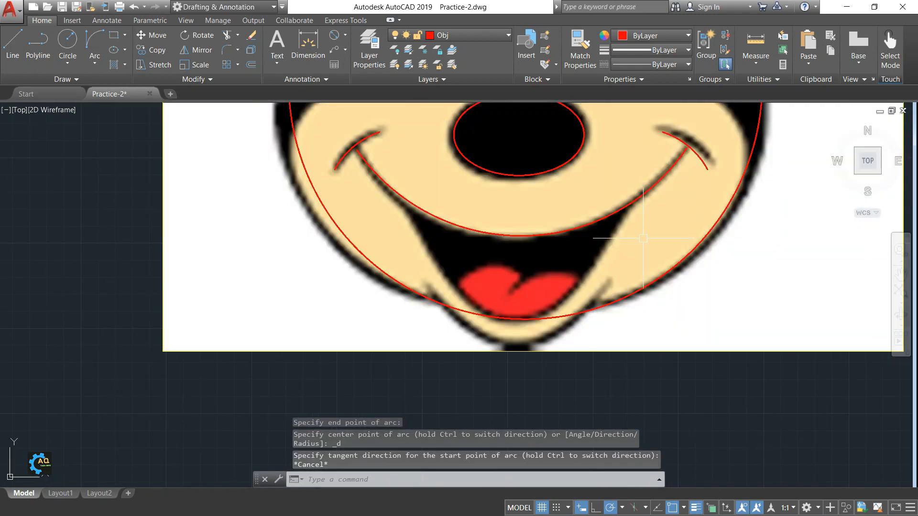
type("l")
key("Return")
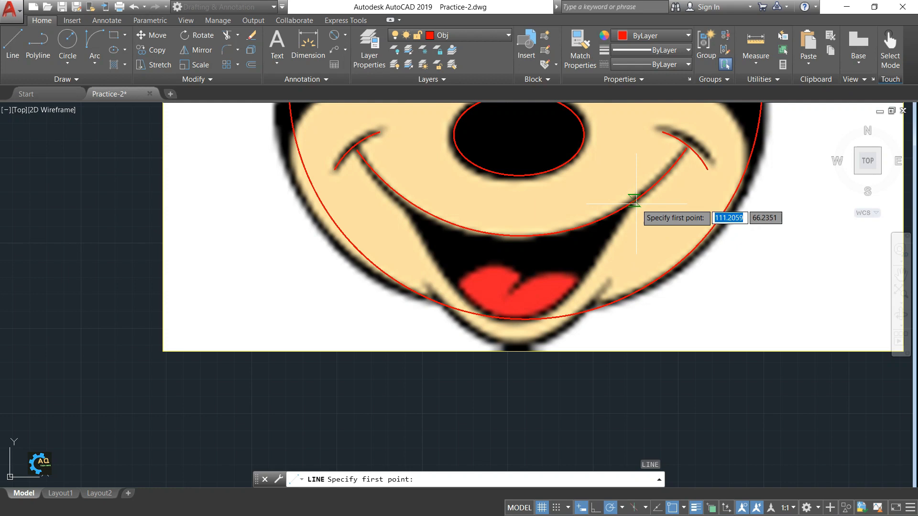
left_click(634, 202)
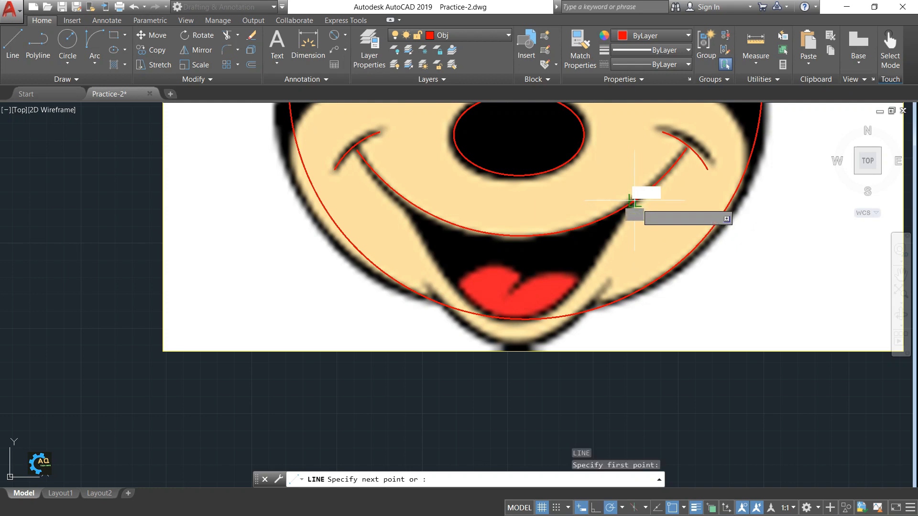
left_click(579, 287)
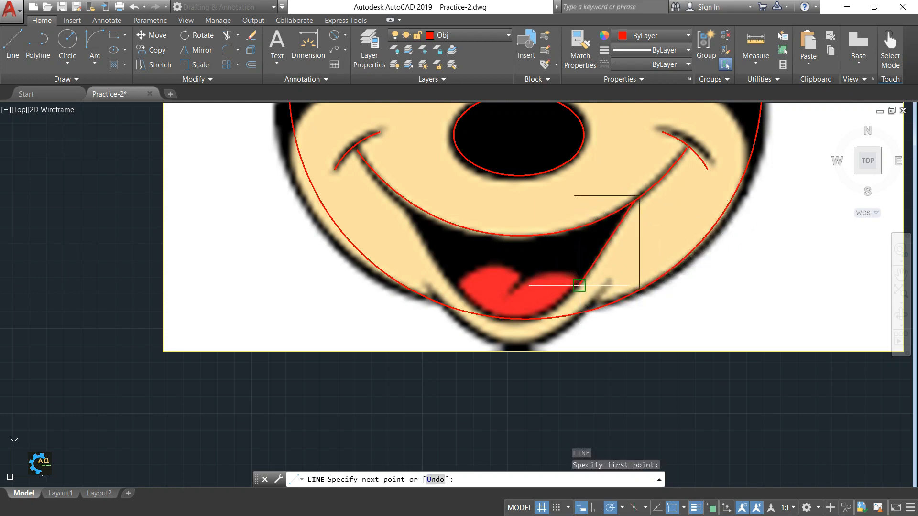
key("Return")
Draw a matching straight line along the open mouth's left edge, from the smile arc down beside the tongue.
key("Return")
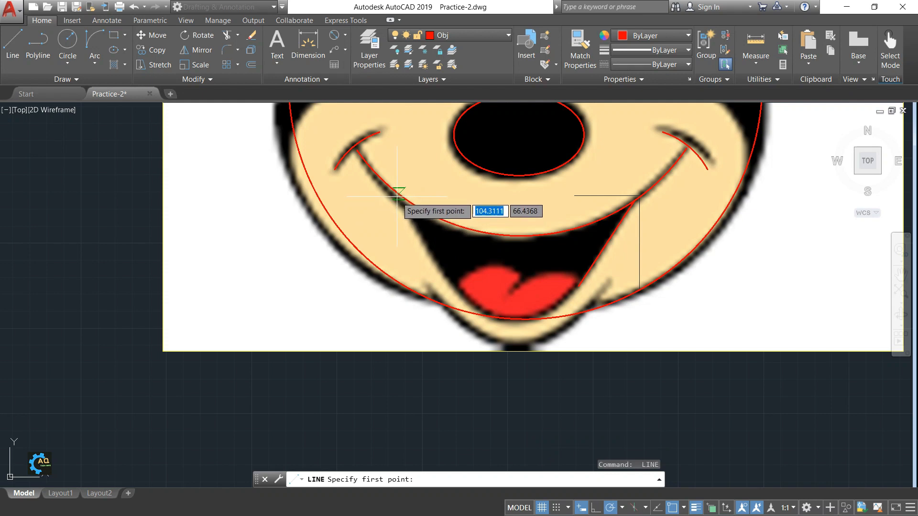
left_click(399, 196)
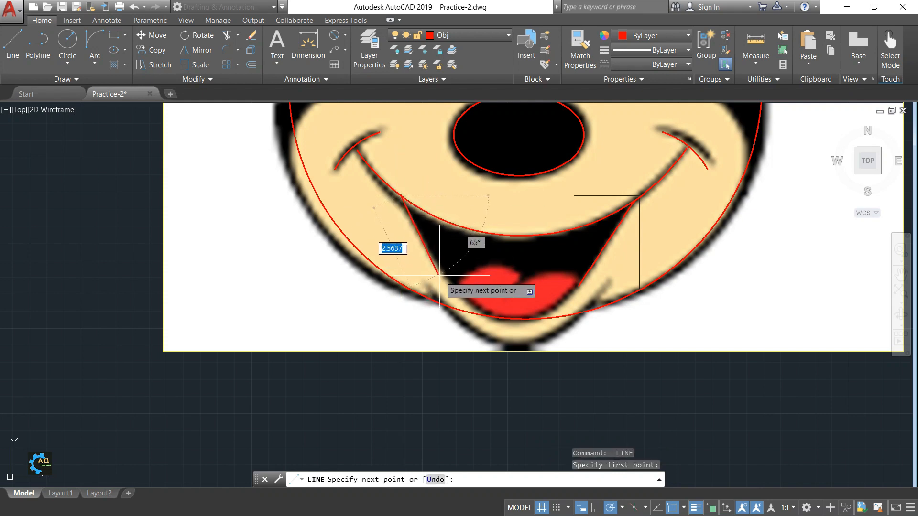
left_click(452, 289)
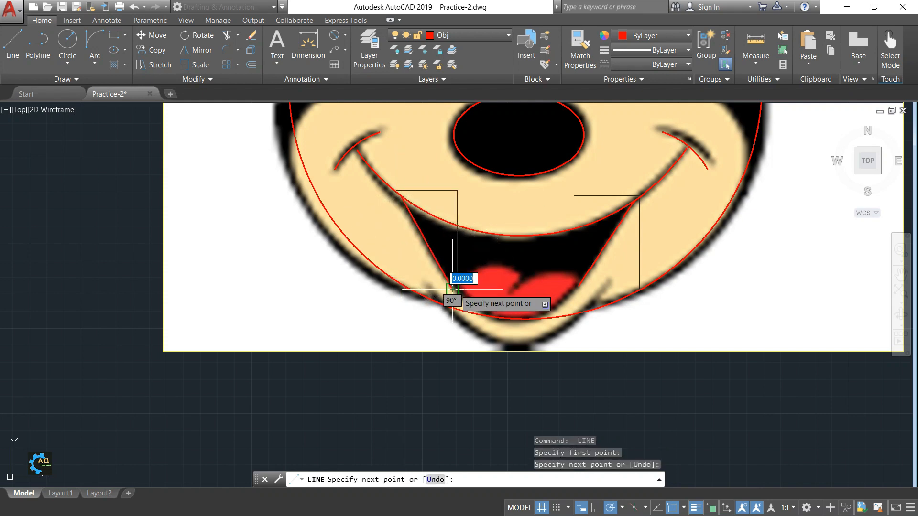
key("Escape")
Try to fillet the lower ends of the two mouth side lines with a radius of 25.
mouse_move(496, 265)
middle_mouse_down()
mouse_move(484, 270)
mouse_move(520, 266)
mouse_move(513, 253)
middle_mouse_up()
type("f")
key("Return")
type("r")
key("Return")
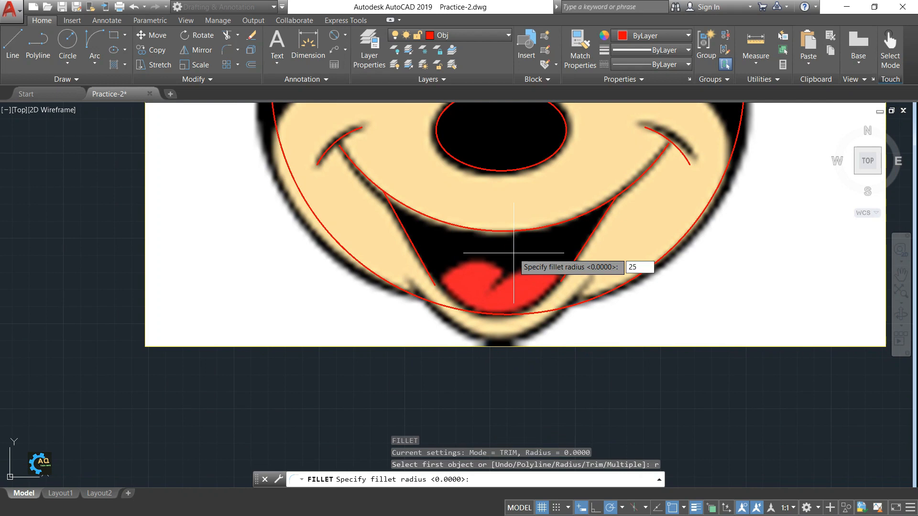
type("25")
key("Return")
left_click(431, 280)
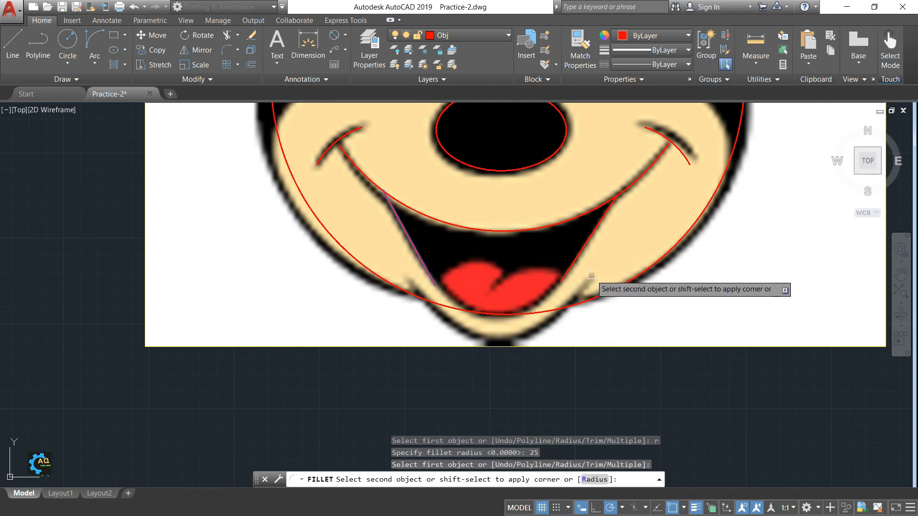
key("Escape")
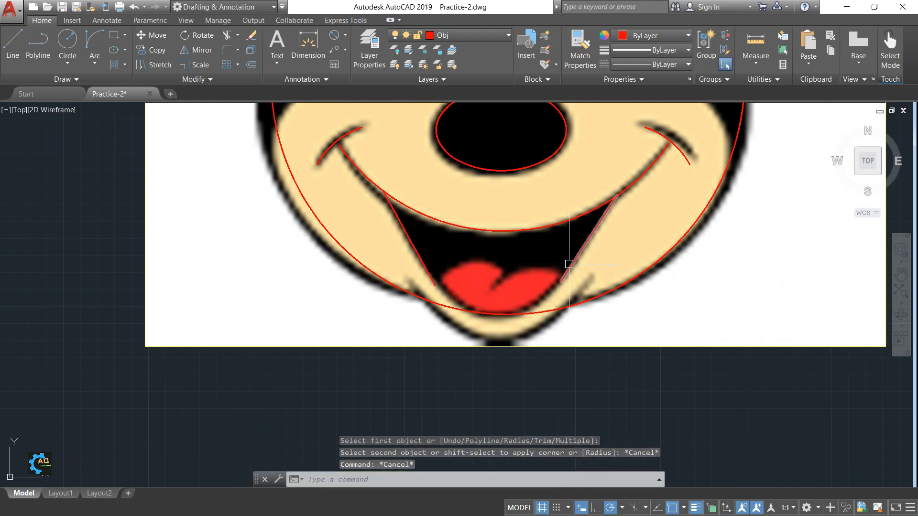
Try to fillet the two mouth side lines with a radius of 10.
key("Return")
type("r")
key("Return")
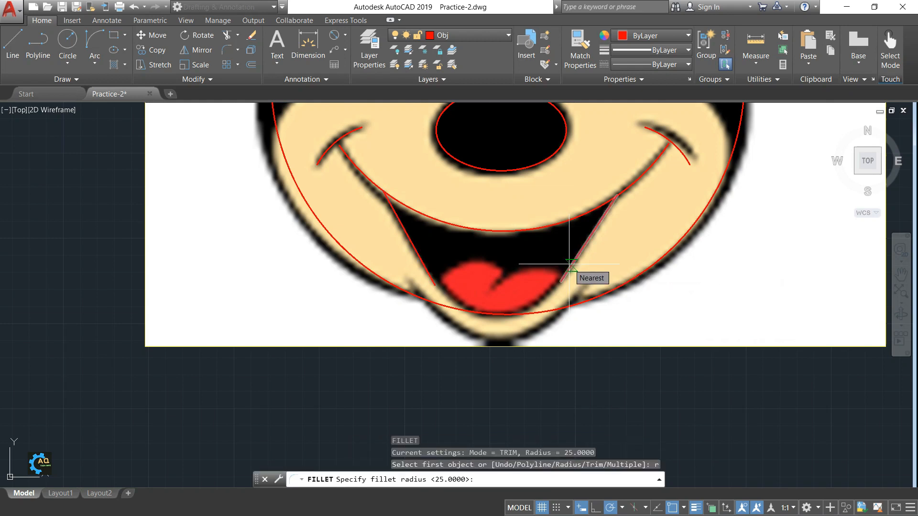
type("10")
key("Return")
left_click(569, 264)
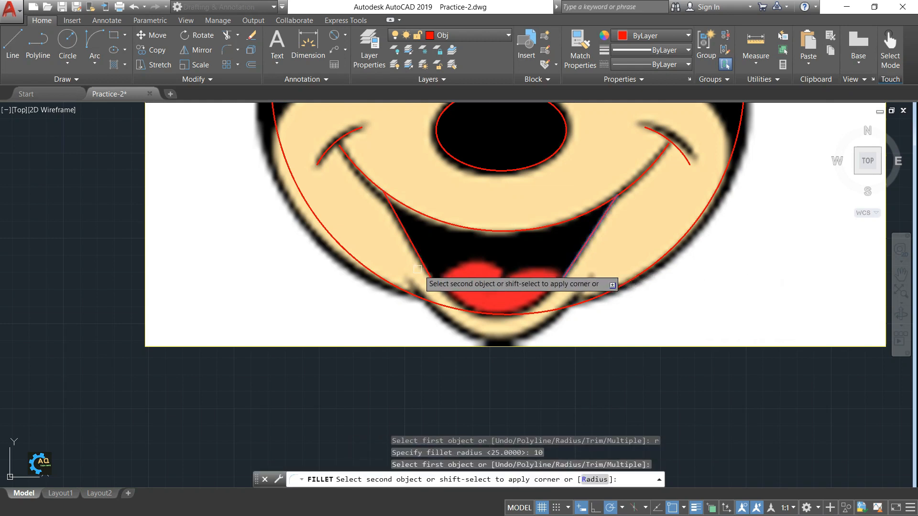
key("Escape")
key("Escape")
Try to round the bottom of the mouth by filleting its left and right side lines with a radius of 2.
type("f")
key("Return")
type("r")
key("Return")
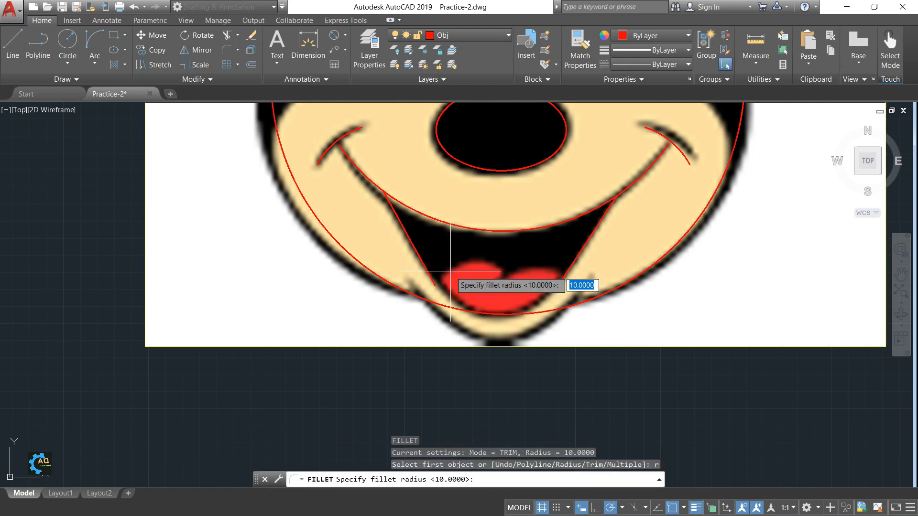
type("2")
key("Return")
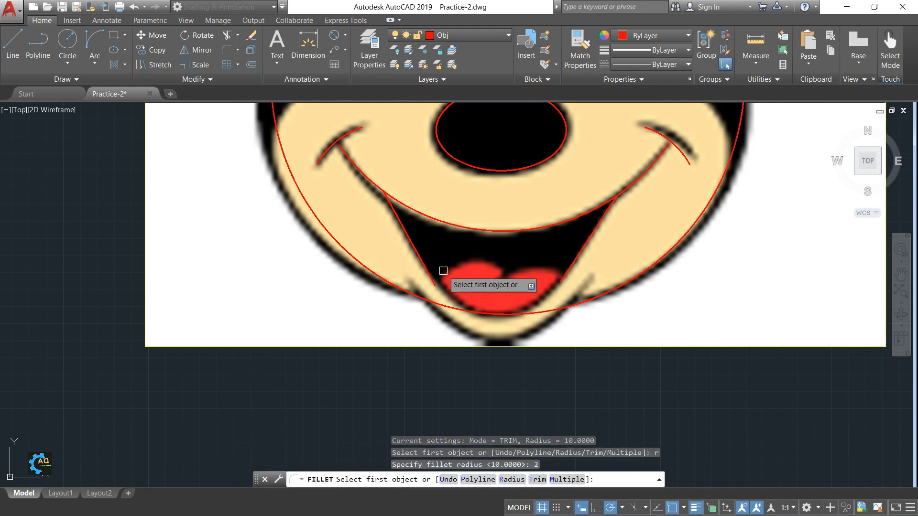
left_click(427, 273)
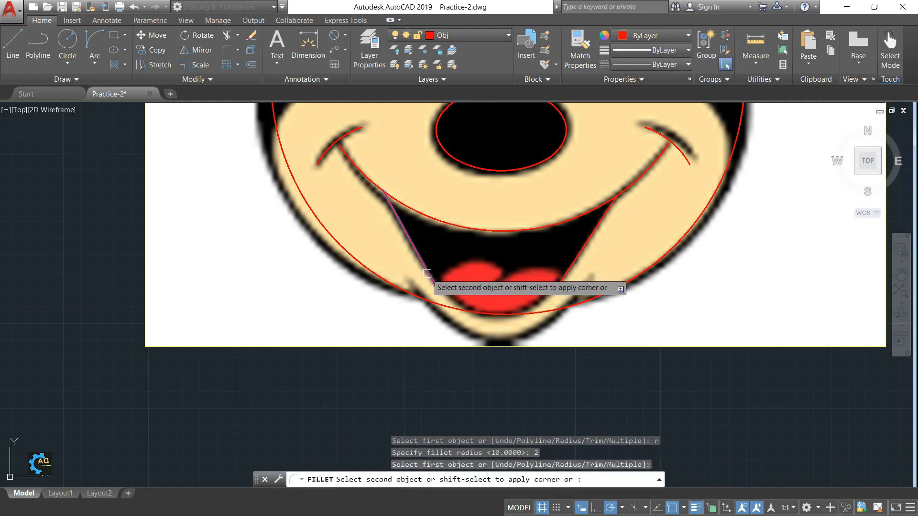
left_click(567, 269)
Try a fillet radius of 2.5 between the two mouth side lines.
key("Return")
type("r")
key("Return")
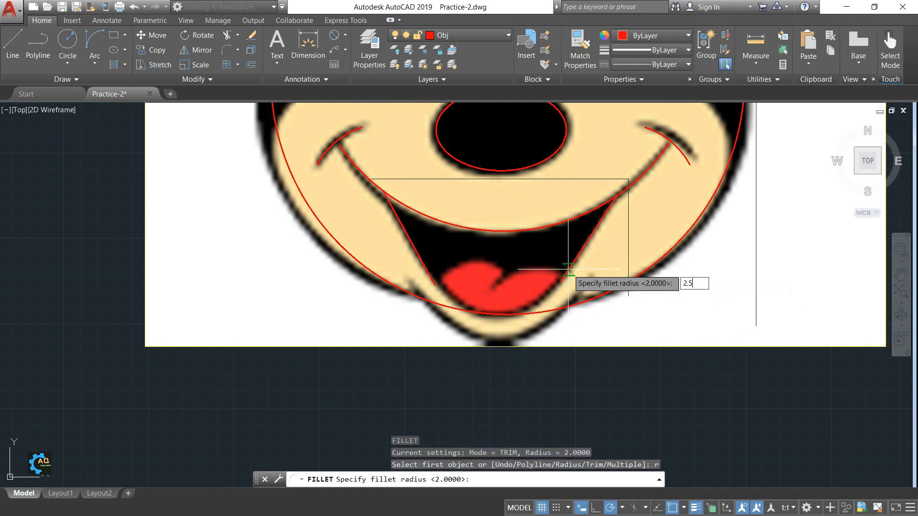
type("2.5")
key("Return")
left_click(568, 269)
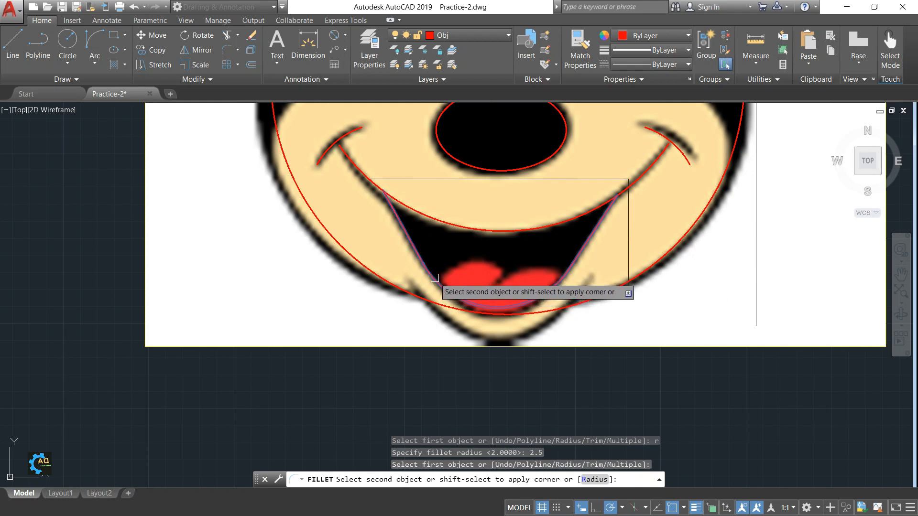
key("Escape")
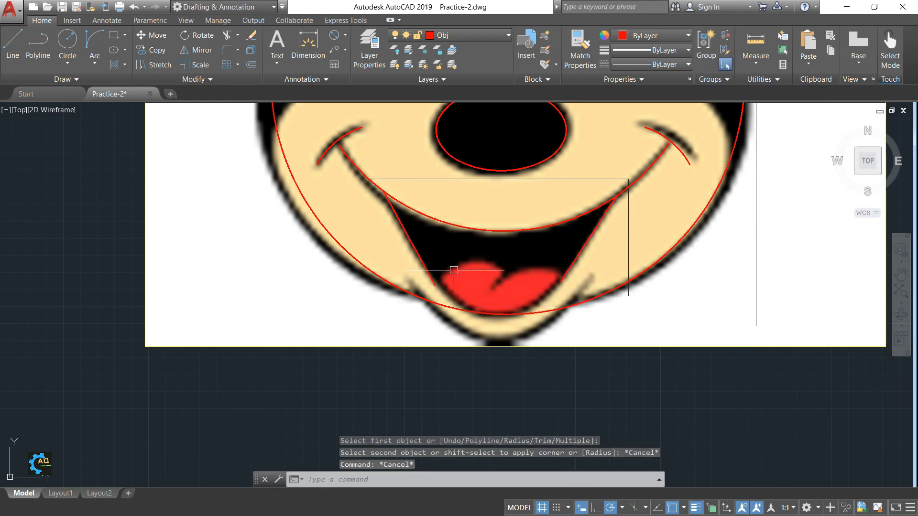
Fillet the left and right mouth side lines with a radius of 2.25 to close the bottom of the mouth.
type("f")
key("Return")
type("r")
key("Return")
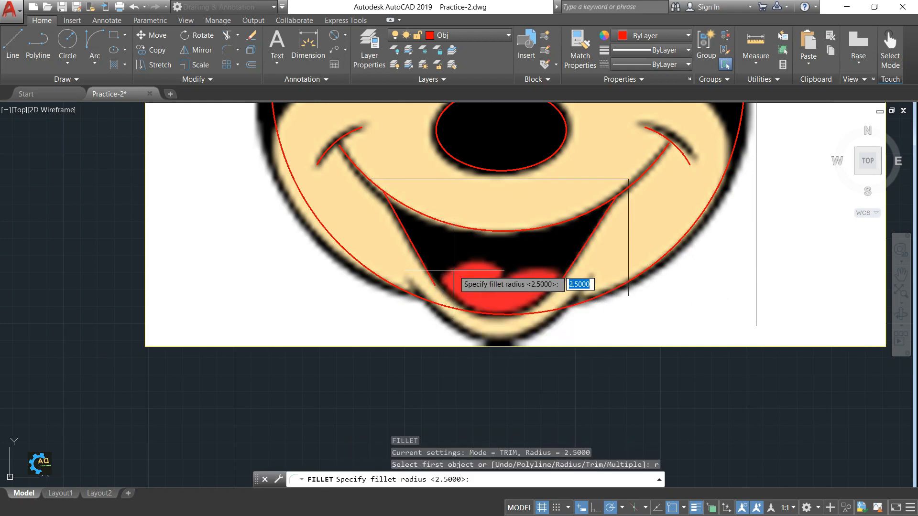
type("2.25")
key("Return")
left_click(428, 269)
left_click(568, 267)
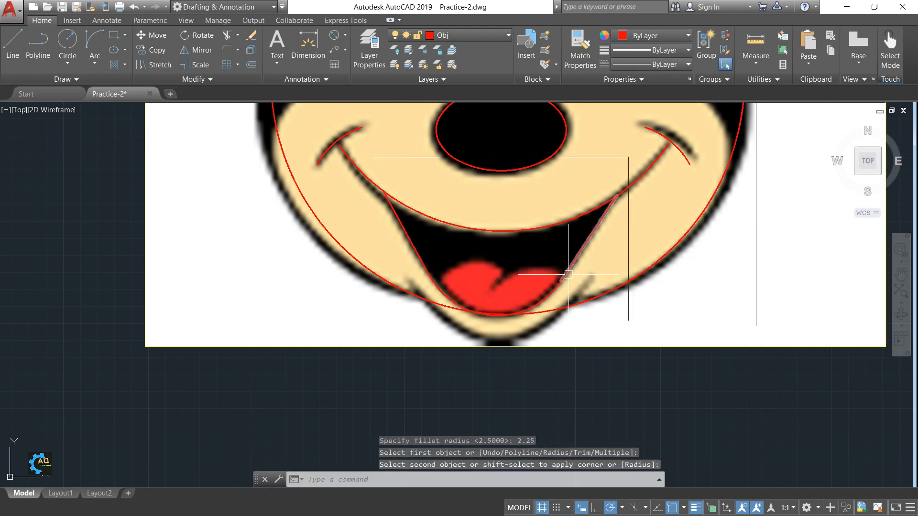
Trim away the short segment of the head circle that crosses the bottom of the mouth curve.
scroll(583, 270, "up", 3)
key("Escape")
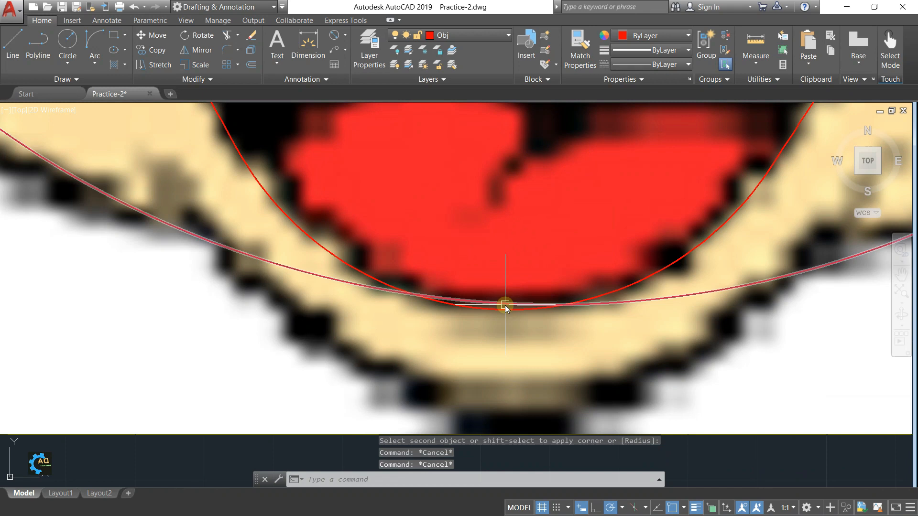
type("tr")
key("Return")
key("Return")
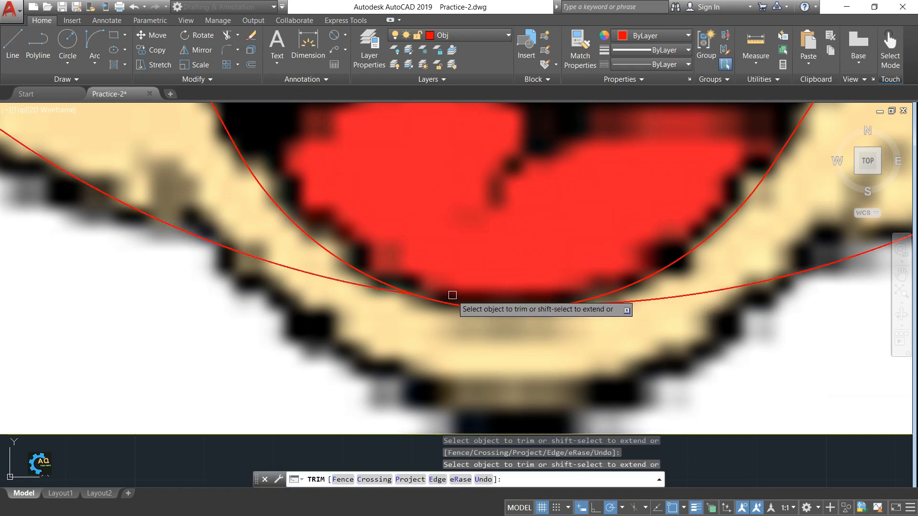
scroll(444, 306, "down", 3)
scroll(478, 299, "down", 2)
key("Escape")
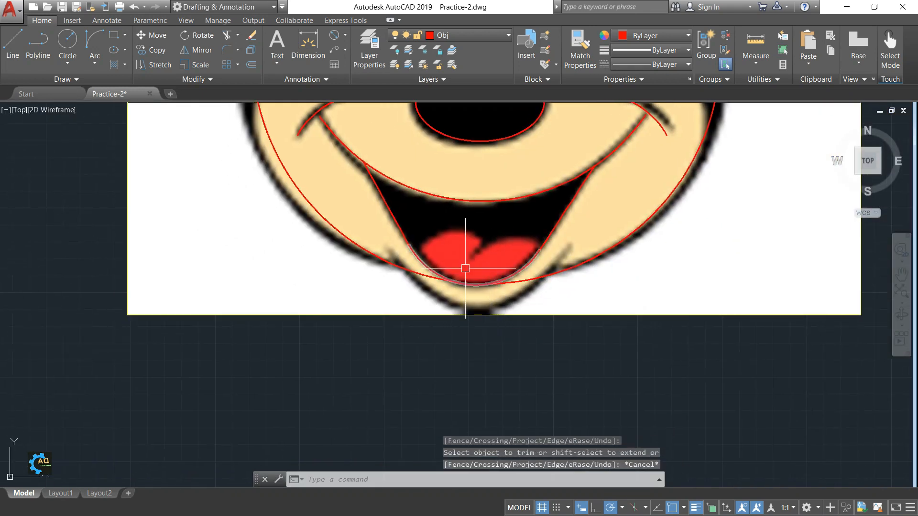
Draw a downward-bulging Start, End, Direction arc for the chin between two points on the head circle, with a start direction of about 58°.
left_click(95, 40)
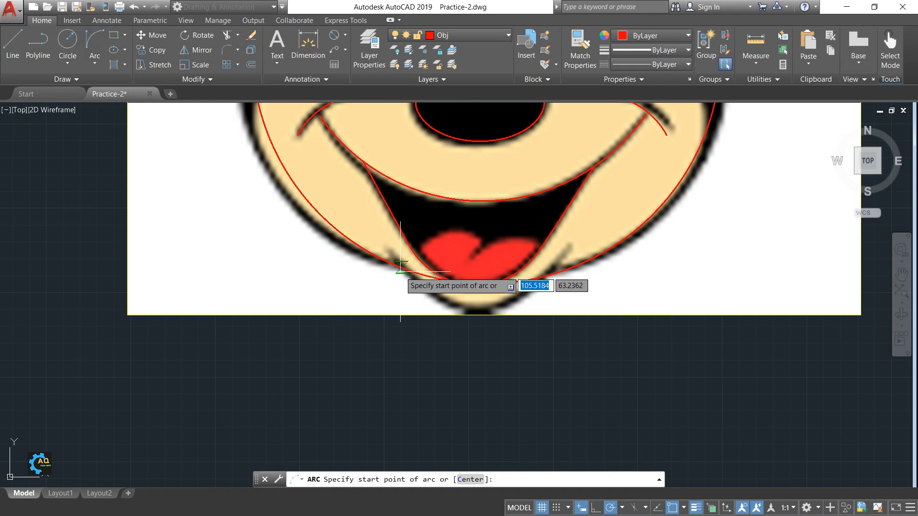
left_click(401, 268)
left_click(559, 271)
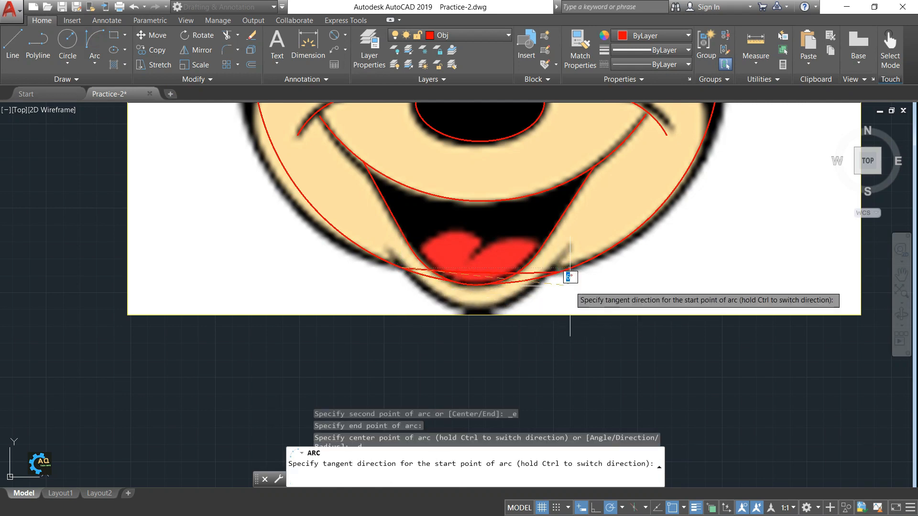
middle_click_drag(533, 351, 628, 250)
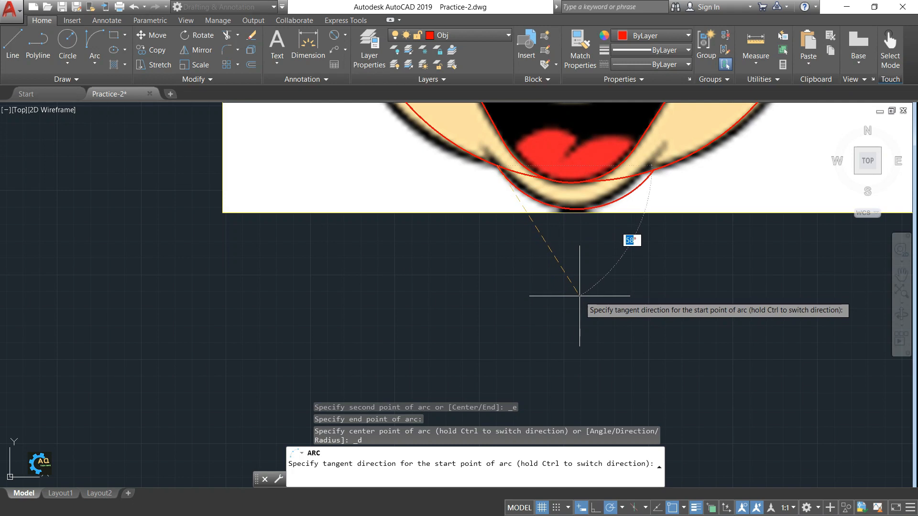
left_click(579, 296)
middle_click_drag(630, 270, 589, 328)
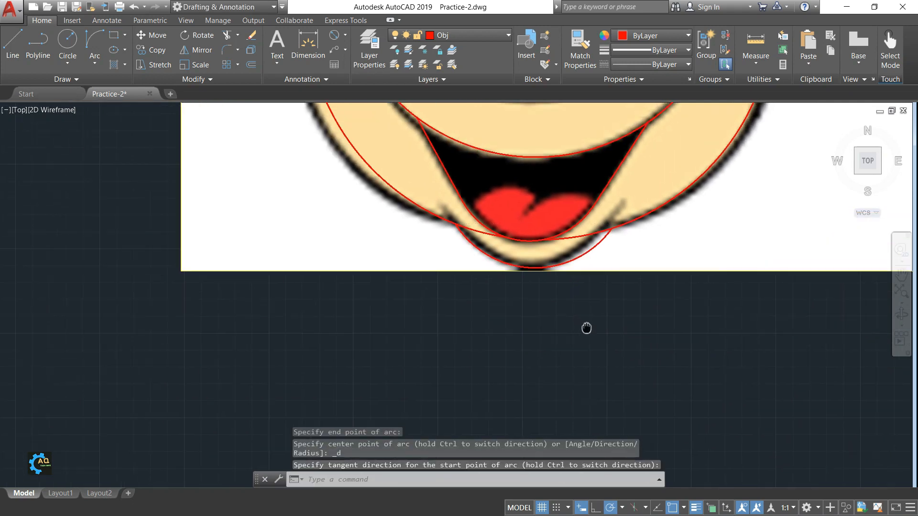
Stretch the right end of the chin arc slightly inward along the head circle.
left_click(607, 242)
scroll(608, 242, "up", 4)
left_click(610, 234)
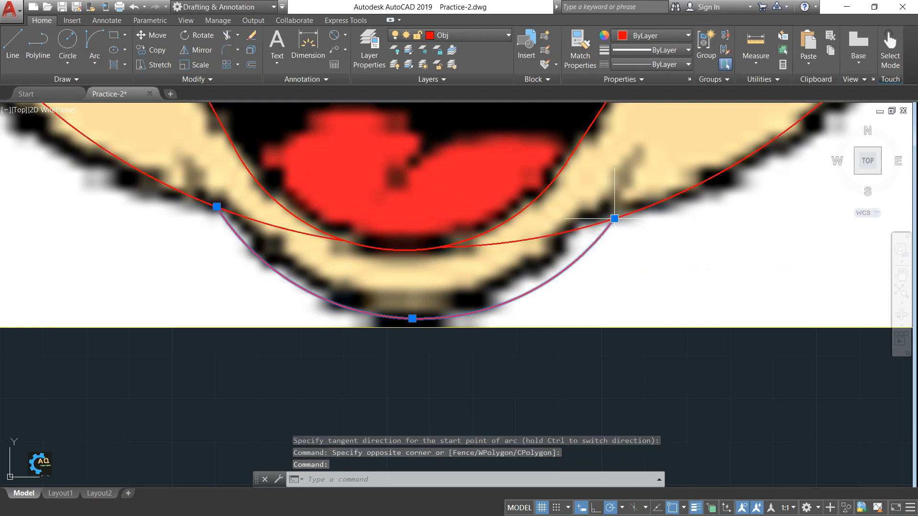
left_click(614, 219)
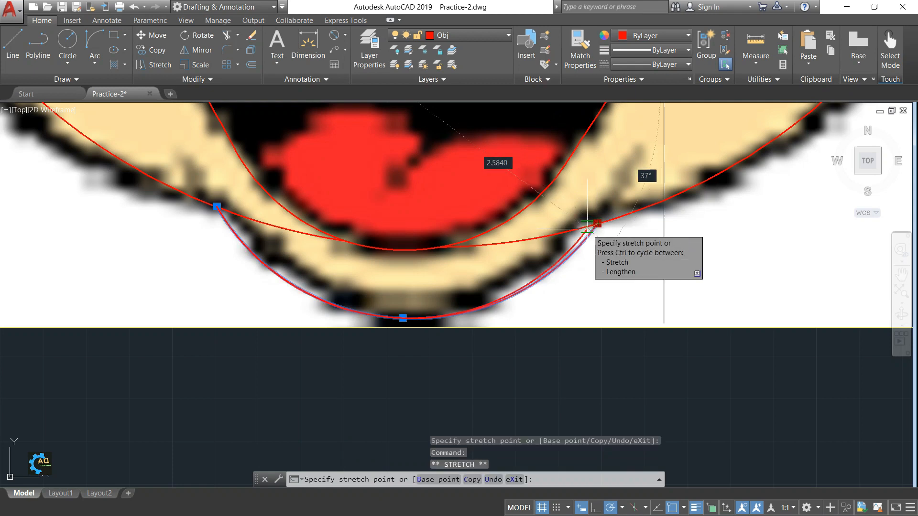
key("Escape")
scroll(583, 243, "down", 3)
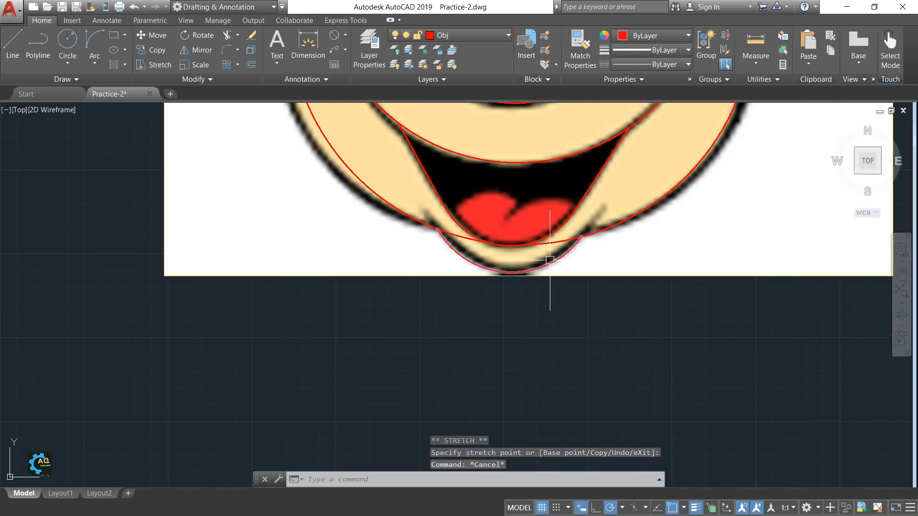
Trim away the remaining head circle pieces between the mouth curve and the two ends of the chin arc.
key("Return")
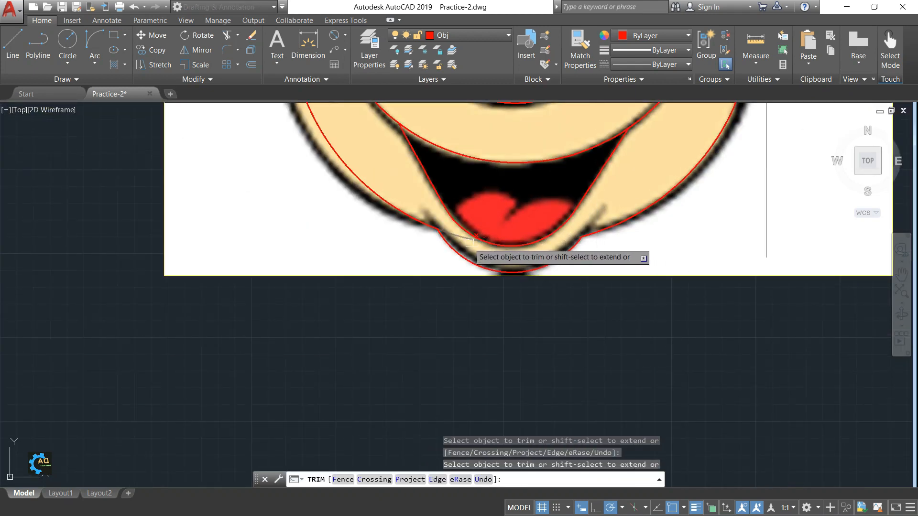
key("Escape")
mouse_move(538, 236)
middle_mouse_down()
mouse_move(559, 263)
mouse_move(566, 339)
mouse_move(590, 339)
middle_mouse_up()
scroll(559, 265, "down", 4)
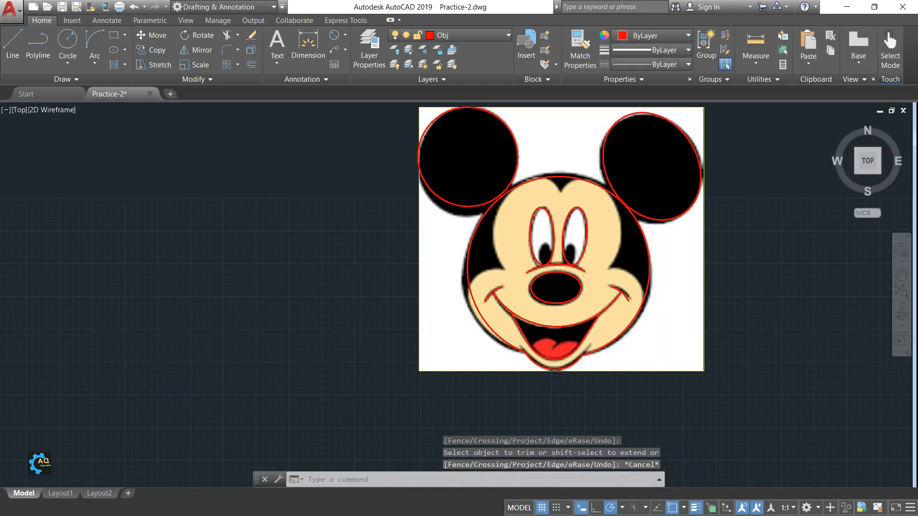
Stretch the top of the red head outline up to the upper edge of the head in the picture.
middle_click_drag(539, 230, 530, 252)
middle_click_drag(623, 280, 617, 269)
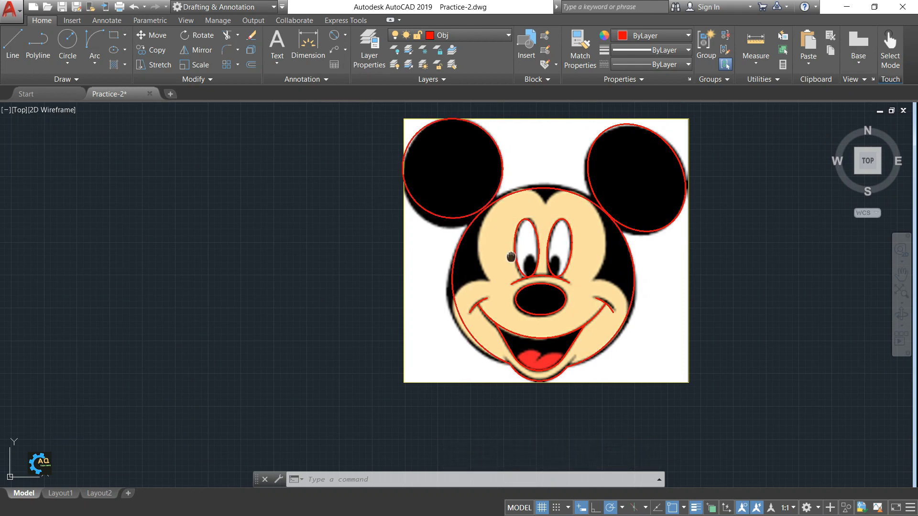
scroll(510, 256, "up", 4)
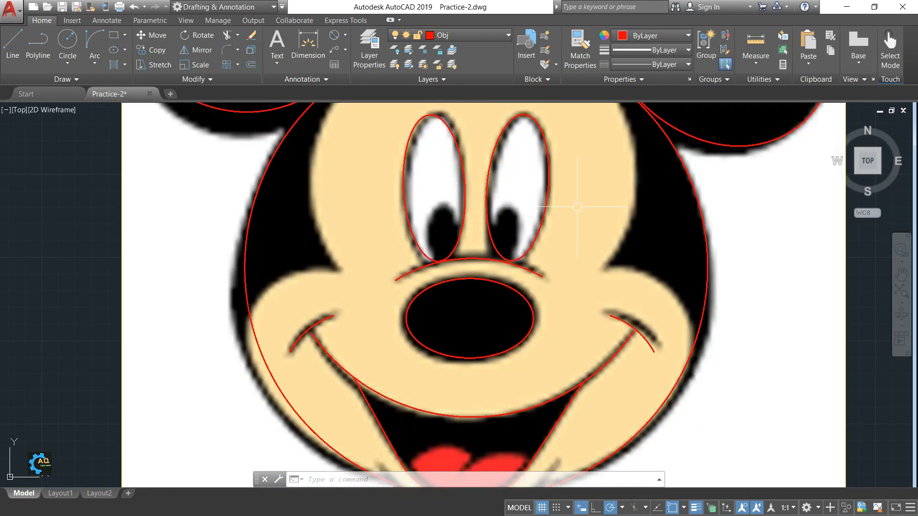
scroll(577, 207, "down", 2)
middle_click_drag(577, 207, 577, 224)
mouse_move(573, 169)
middle_mouse_down()
mouse_move(549, 194)
mouse_move(536, 182)
middle_mouse_up()
left_click(519, 173)
scroll(518, 173, "up", 2)
left_click(518, 173)
left_click(519, 165)
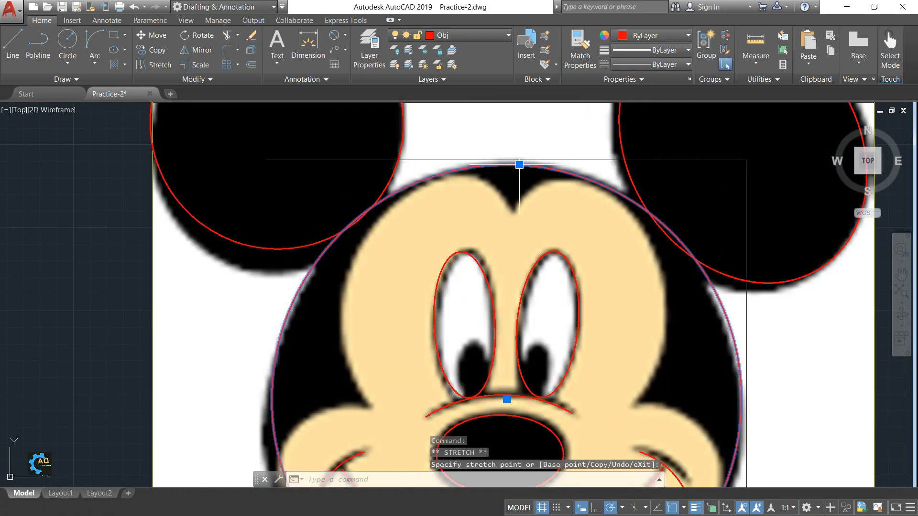
Stretch the left ear outline into an ellipse by extending its lower end and pulling its upper end back in.
middle_click_drag(558, 205, 569, 222)
middle_click_drag(433, 241, 561, 256)
left_click(406, 258)
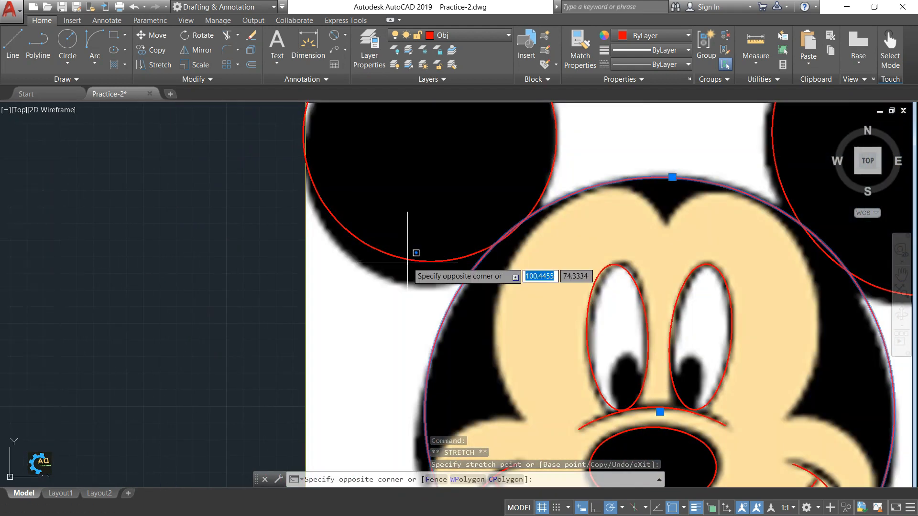
left_click(399, 257)
left_click(375, 248)
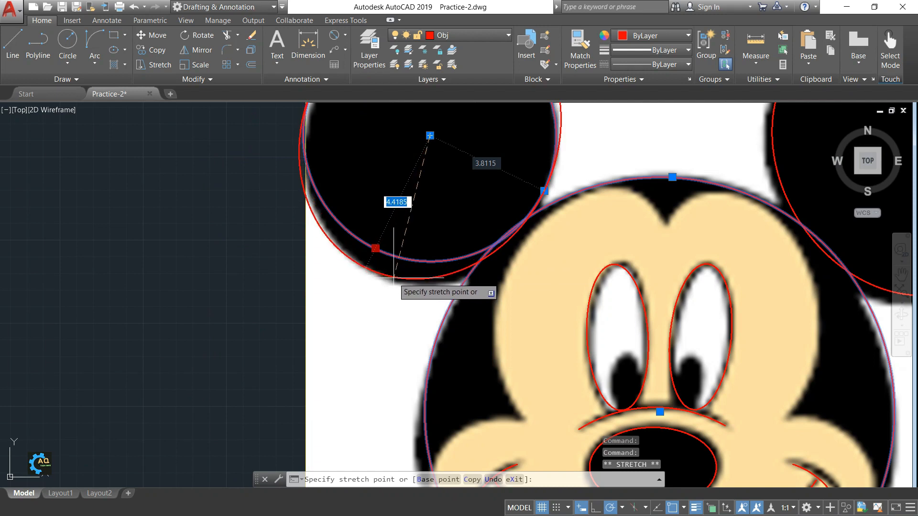
middle_click_drag(415, 250, 412, 344)
middle_click_drag(426, 229, 424, 265)
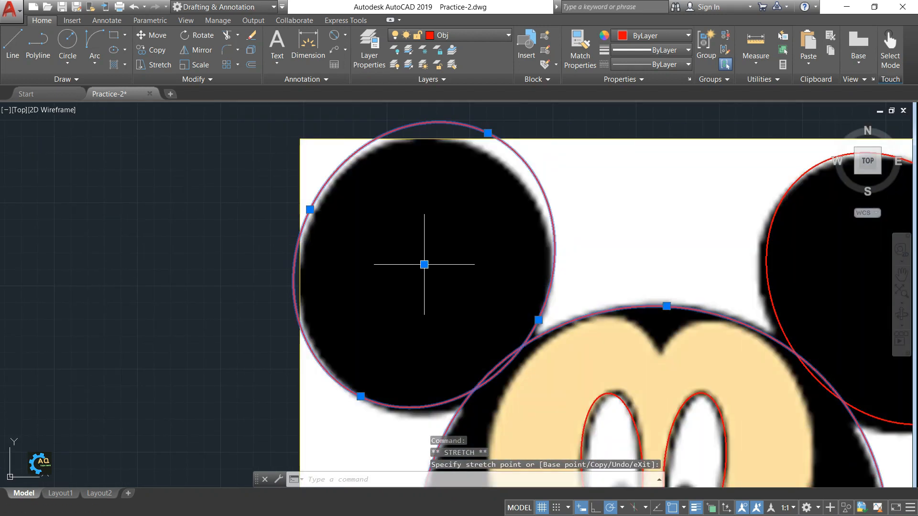
left_click(487, 133)
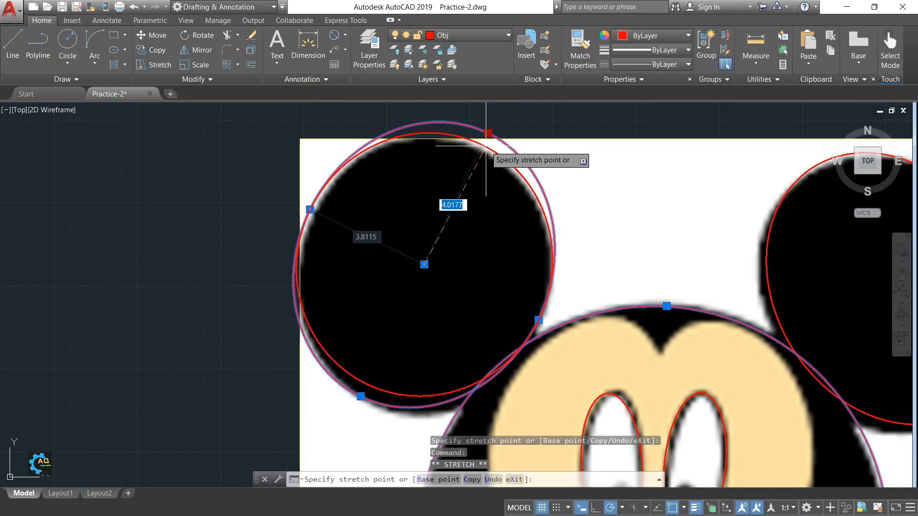
key("Escape")
key("Escape")
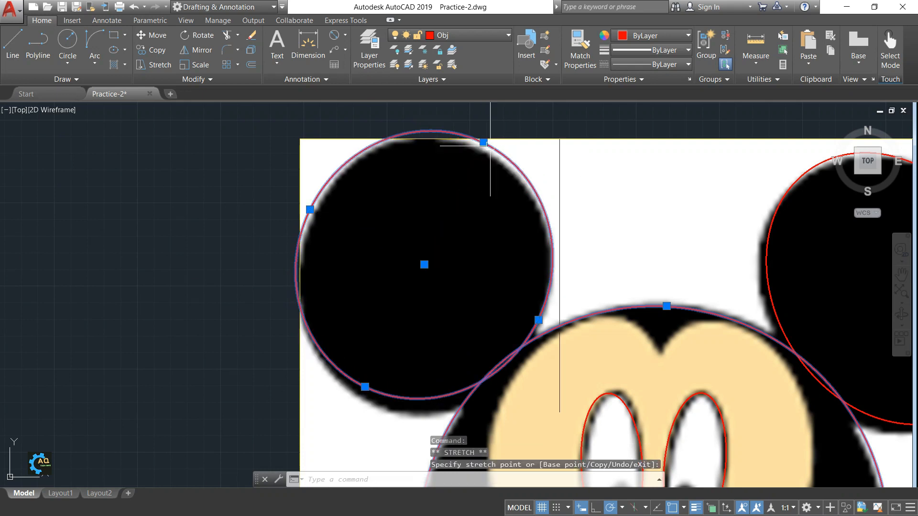
Move the left ear ellipse straight down by about 0.27 to align it with the picture.
middle_click_drag(495, 186, 492, 159)
type("m")
key("Return")
left_click(527, 160)
key("Return")
left_click(432, 180)
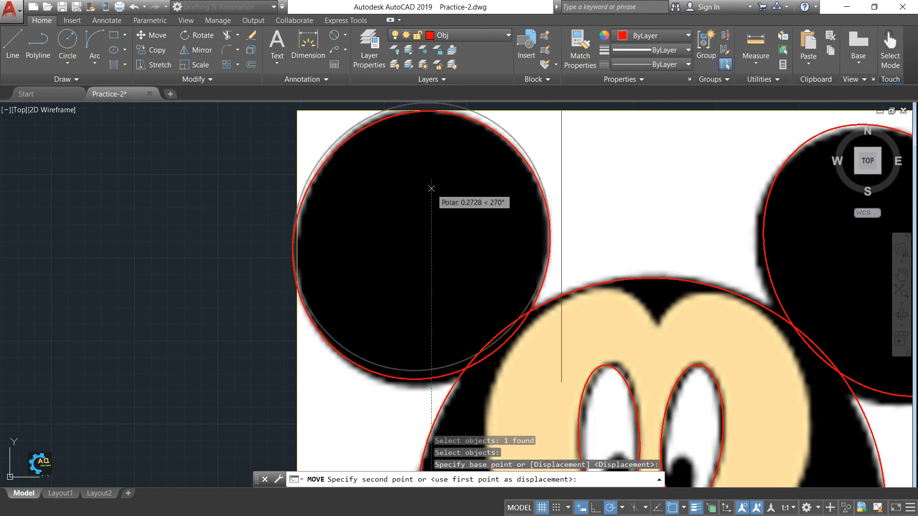
left_click(431, 189)
middle_click_drag(469, 237, 424, 248)
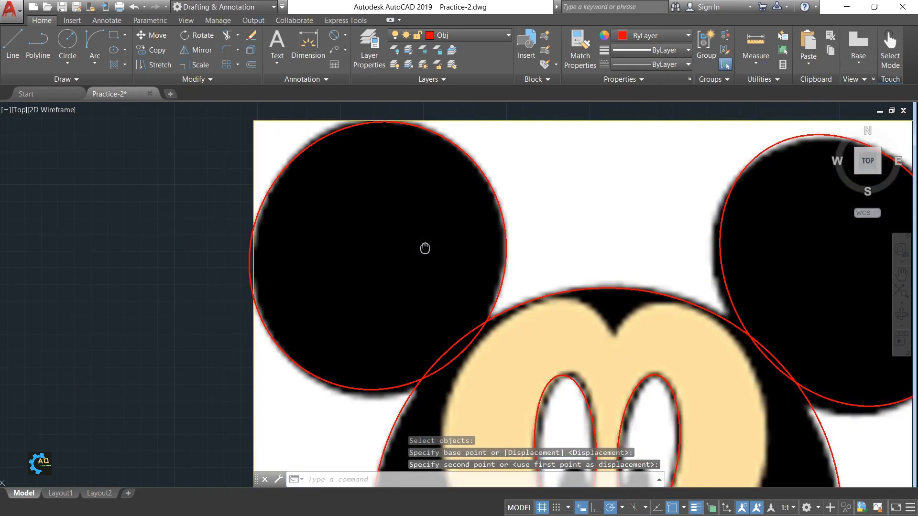
scroll(424, 248, "down", 2)
key("Escape")
key("Escape")
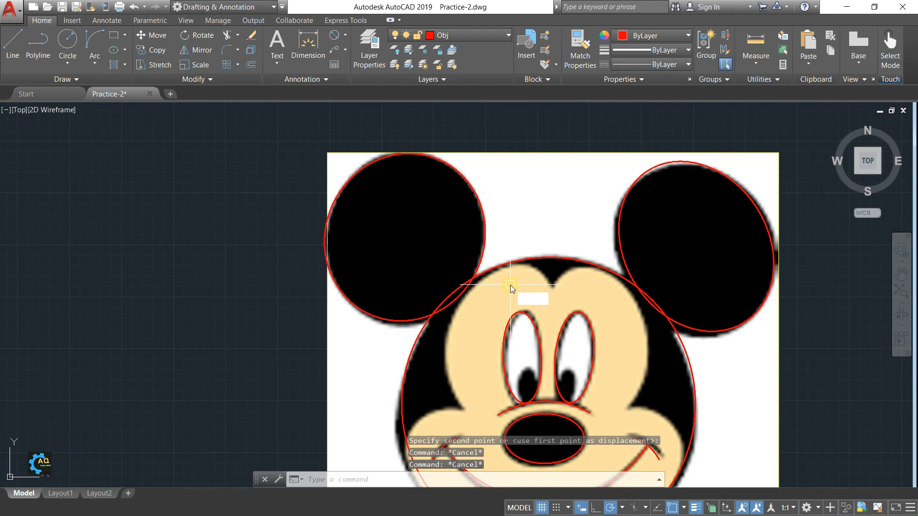
Trim the overlapping segments of the head outline and both ear outlines where they cross.
type("tr")
key("Return")
key("Return")
left_click(457, 296)
middle_click_drag(553, 307, 487, 308)
left_click(585, 299)
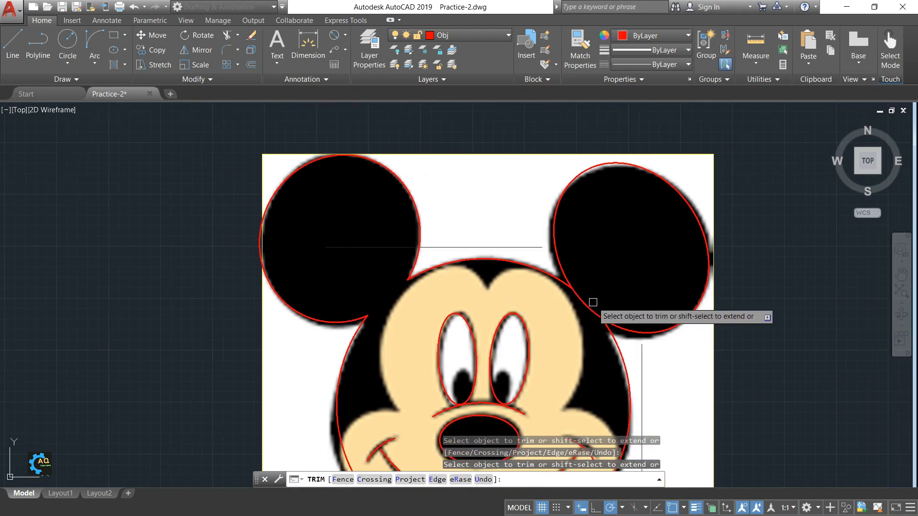
middle_click_drag(593, 303, 588, 270)
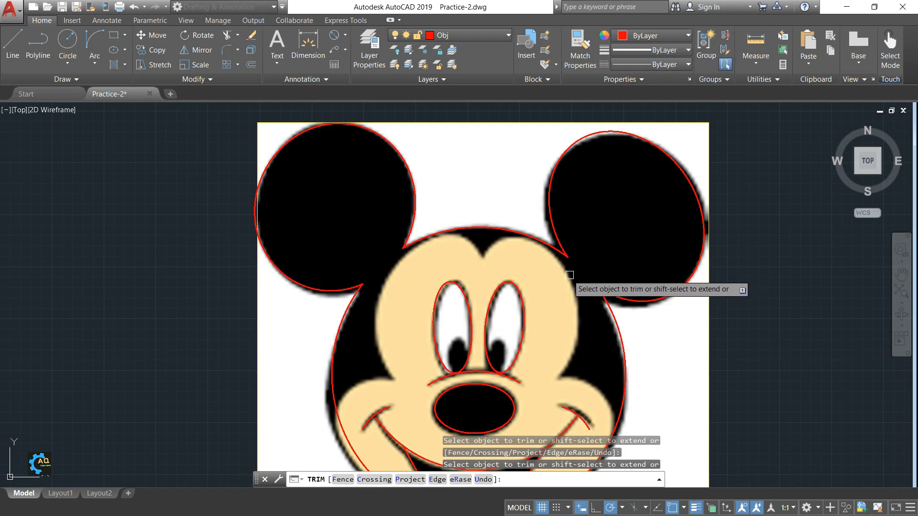
key("Escape")
middle_click_drag(506, 271, 504, 261)
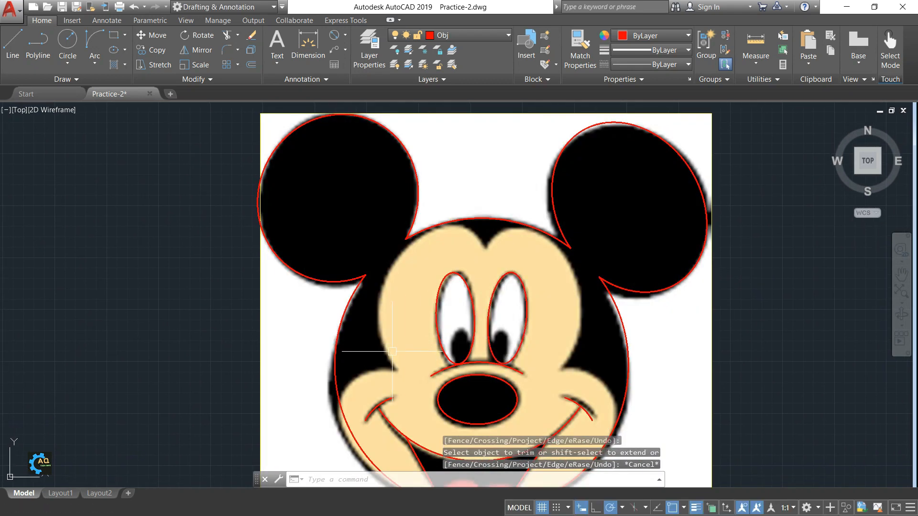
Draw a short line from the tip of the forehead's V notch up along its left edge.
mouse_move(572, 352)
middle_mouse_down()
mouse_move(555, 308)
mouse_move(560, 324)
middle_mouse_up()
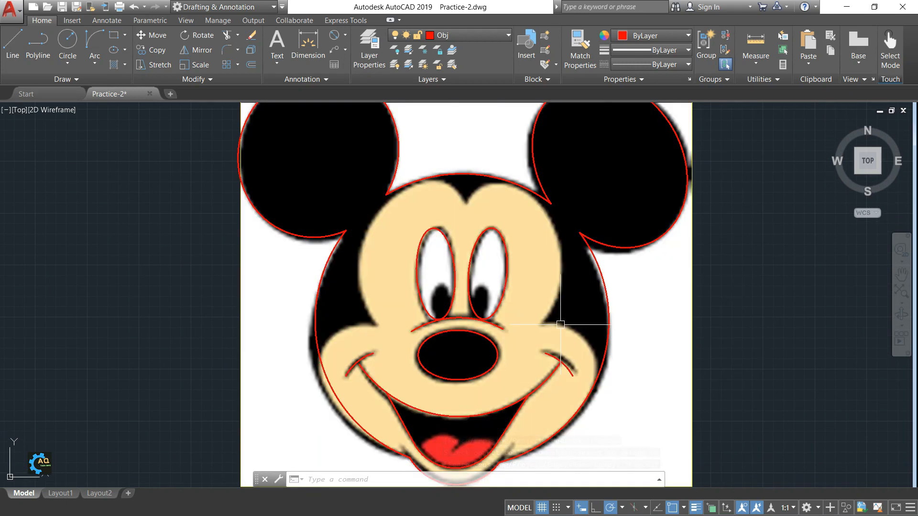
mouse_move(549, 315)
middle_mouse_down()
mouse_move(523, 308)
mouse_move(527, 293)
mouse_move(560, 311)
middle_mouse_up()
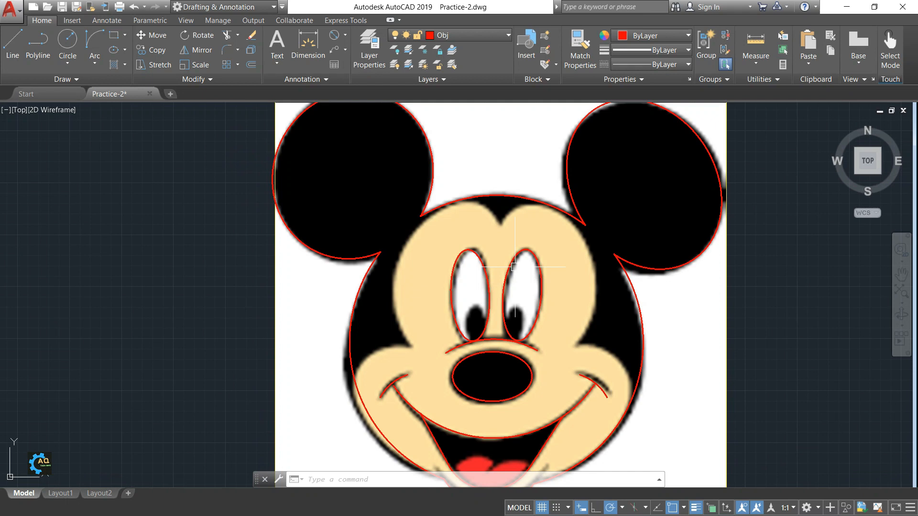
scroll(514, 266, "up", 2)
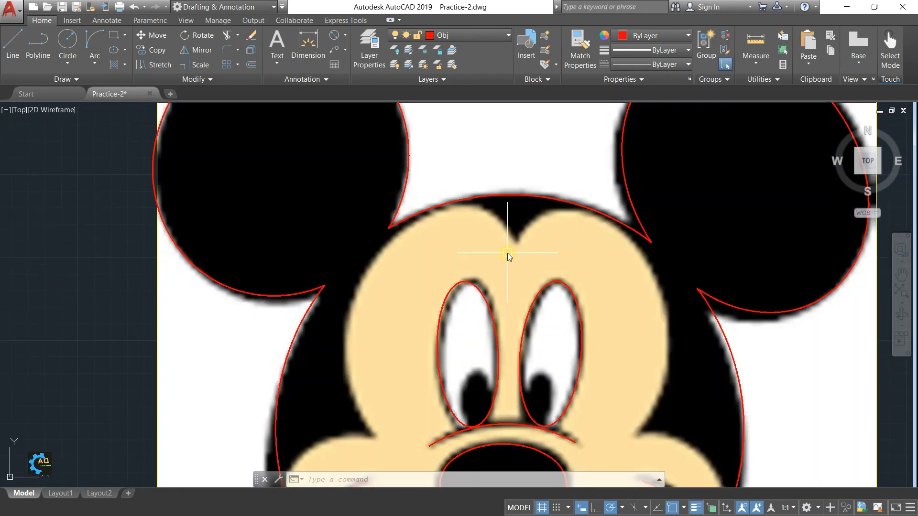
type("l")
key("Return")
left_click(515, 242)
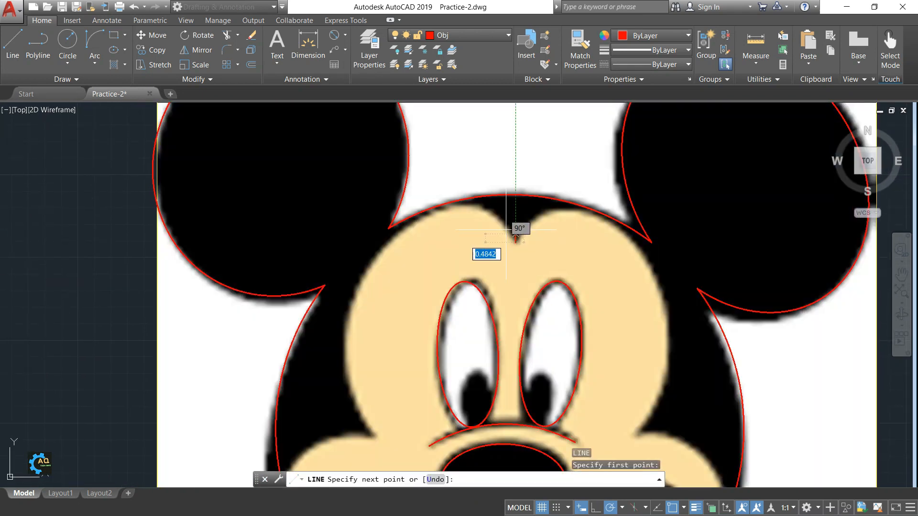
left_click(488, 208)
key("Escape")
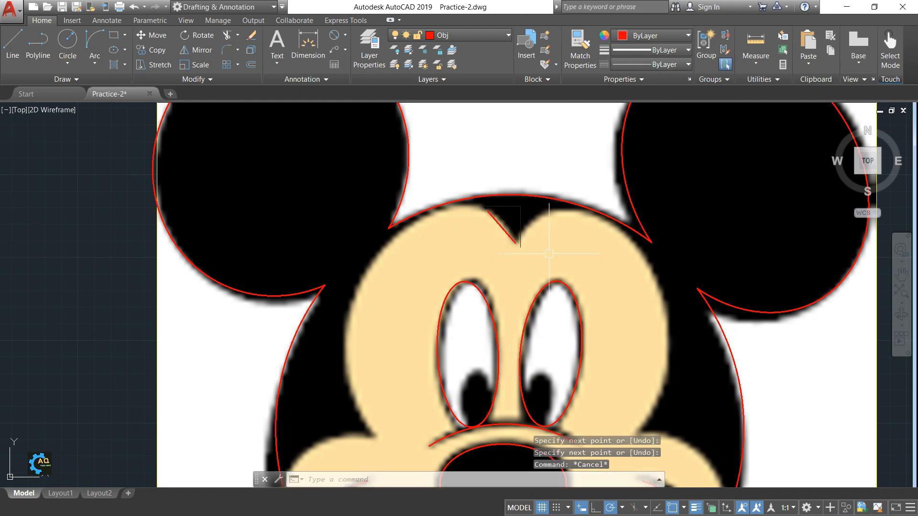
type("mi")
key("Return")
left_click(502, 226)
key("Return")
left_click(515, 242)
left_click(516, 271)
key("Escape")
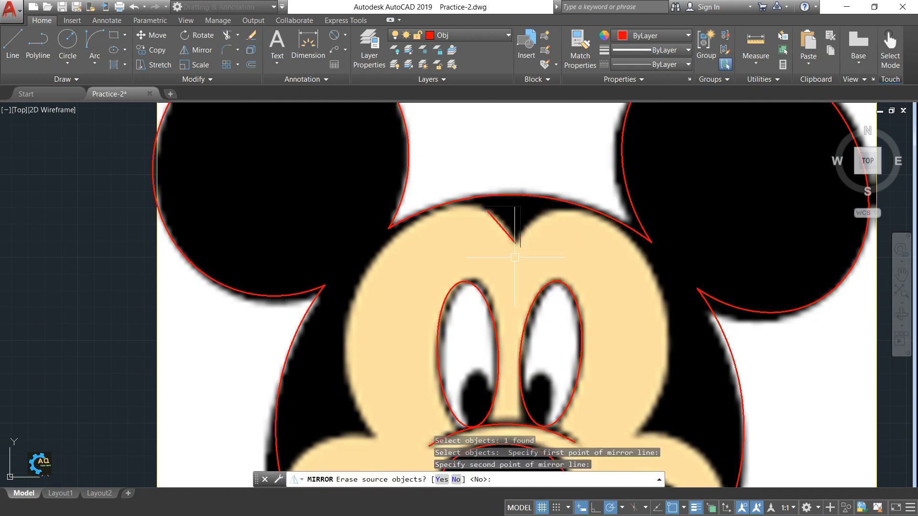
Mirror the forehead notch line about a near-vertical axis through its lower tip, keeping the source line.
key("Return")
left_click(502, 226)
key("Return")
left_click(515, 243)
left_click(518, 266)
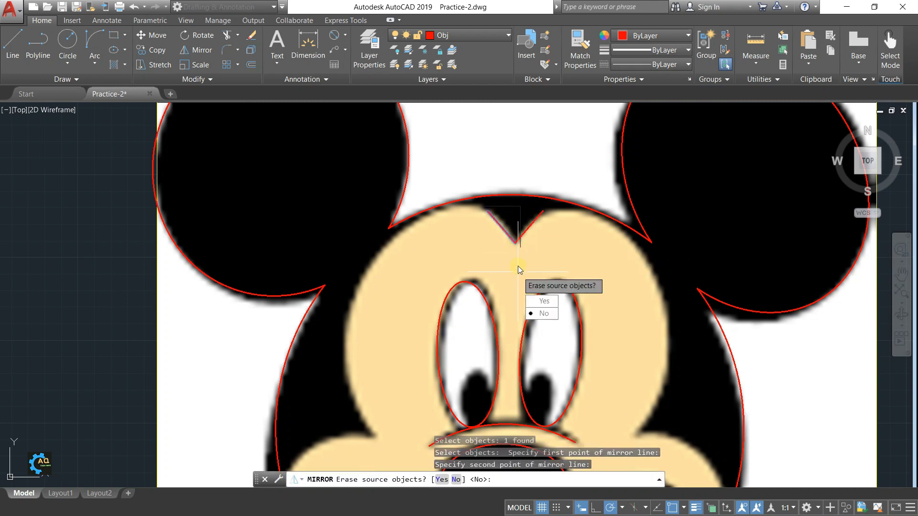
key("Return")
mouse_move(504, 269)
middle_mouse_down()
mouse_move(495, 255)
mouse_move(506, 247)
mouse_move(478, 247)
mouse_move(482, 238)
middle_mouse_up()
middle_click_drag(551, 205, 551, 196)
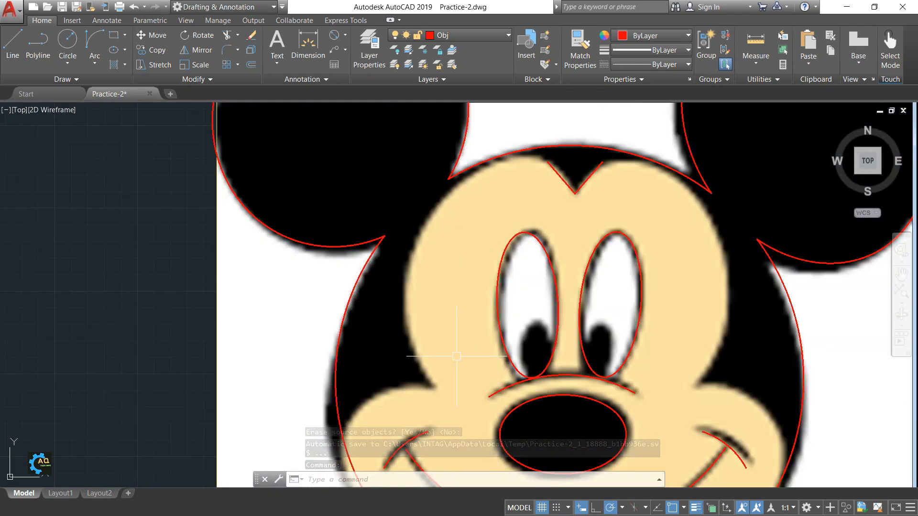
Draw a Start, End, Direction arc up the left edge of the light face area, with a start direction of about 131°.
middle_click_drag(447, 249, 438, 265)
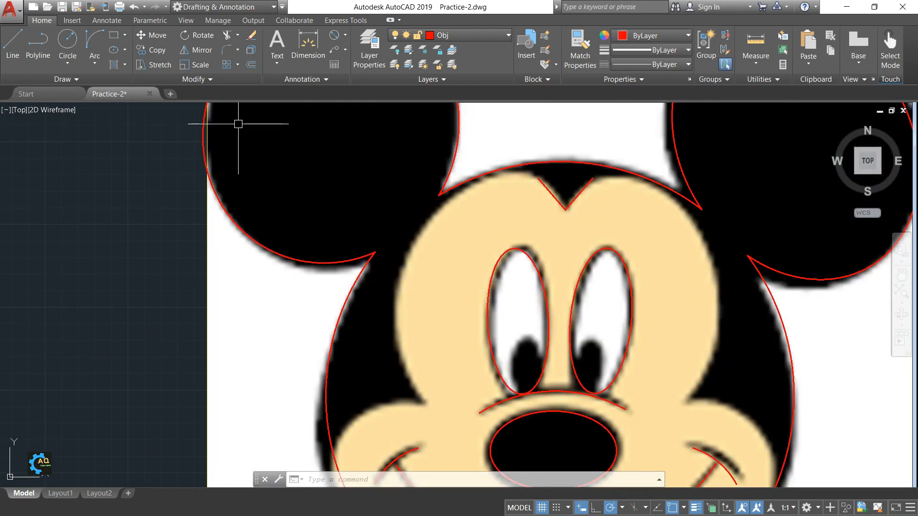
left_click(96, 39)
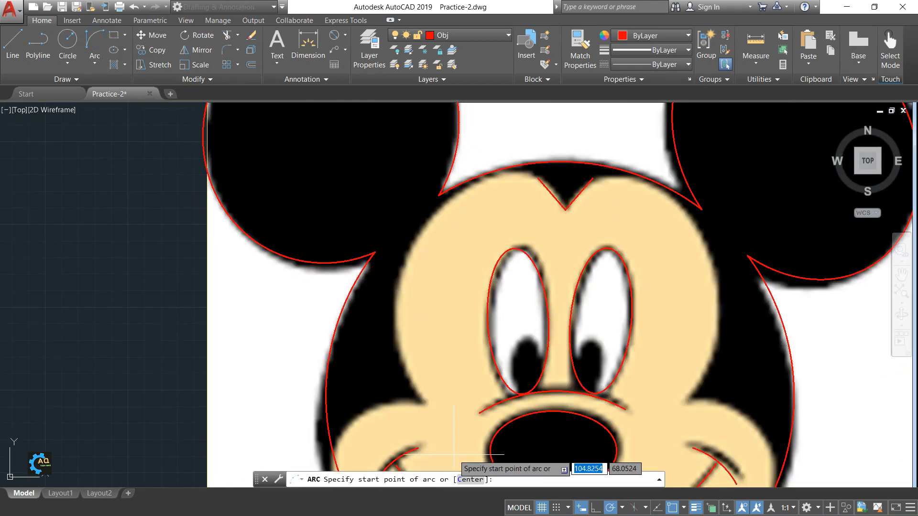
left_click(426, 402)
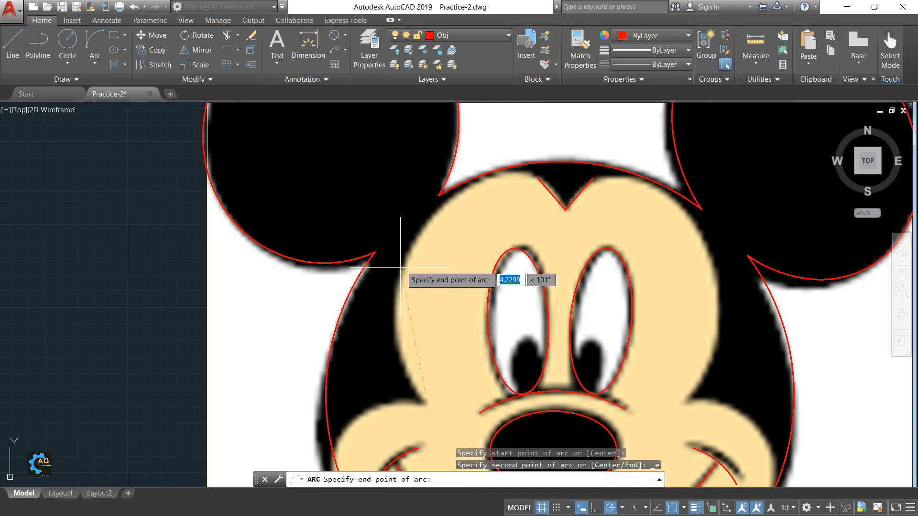
left_click(420, 234)
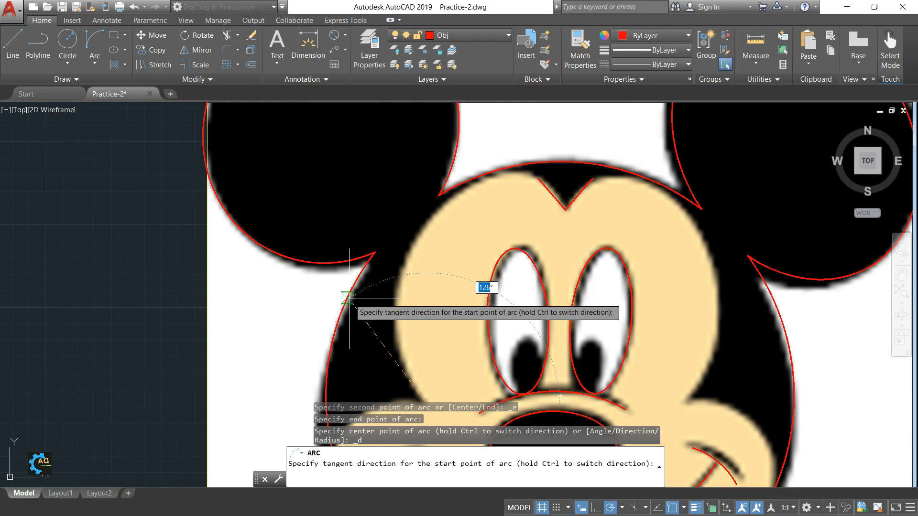
scroll(353, 297, "up", 4)
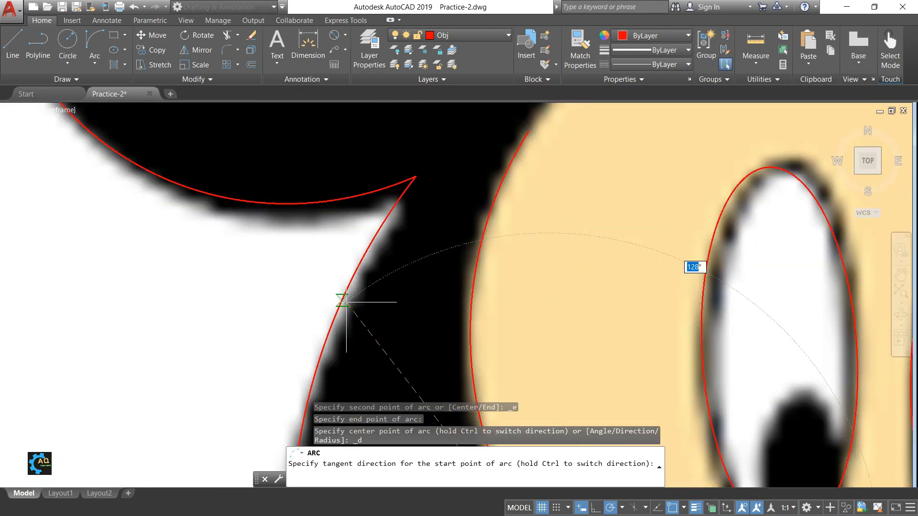
scroll(349, 296, "up", 2)
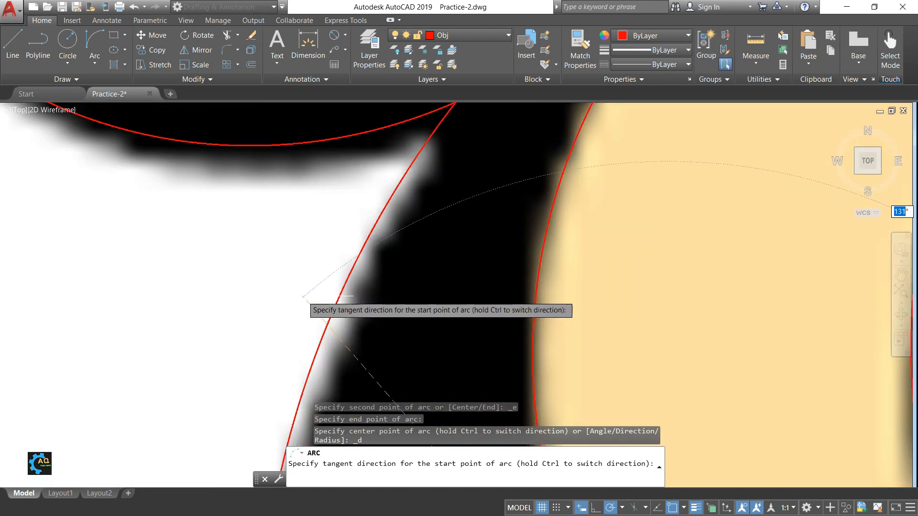
left_click(346, 295)
Draw a Start, End, Direction arc from the upper end of the left face arc along the face's upper-left edge towards the forehead.
scroll(342, 295, "down", 4)
middle_click_drag(502, 282, 417, 338)
middle_click_drag(447, 263, 428, 292)
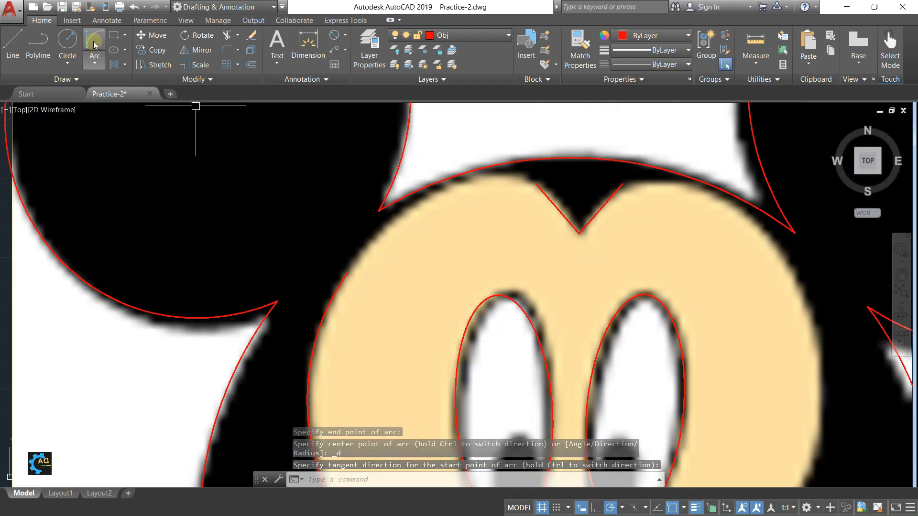
left_click(94, 56)
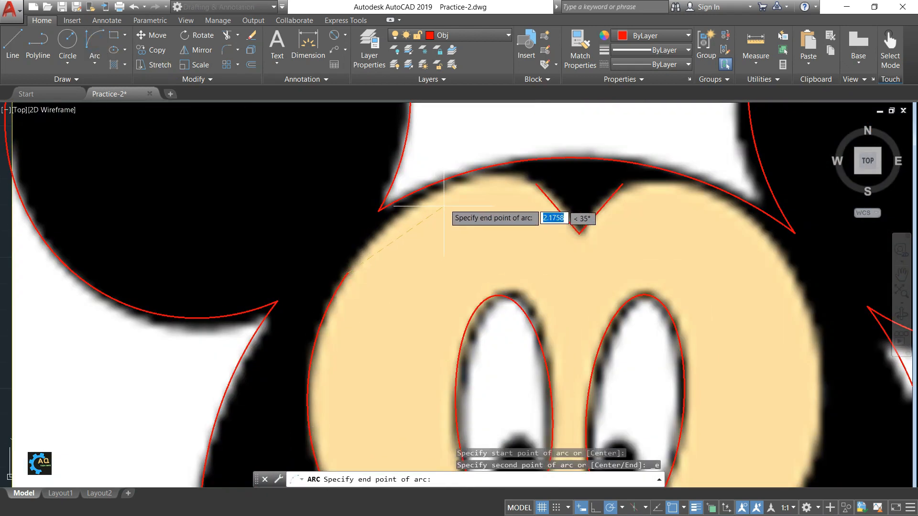
scroll(461, 181, "up", 5)
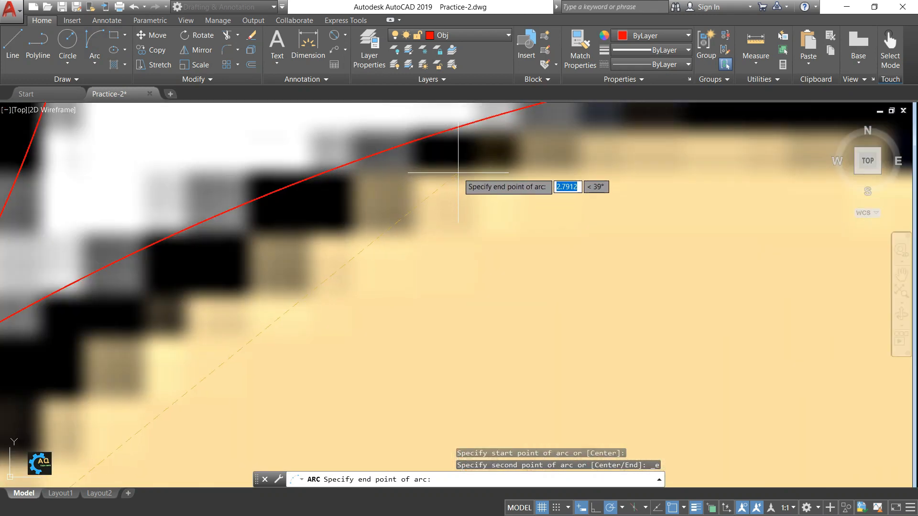
left_click(458, 173)
scroll(460, 292, "down", 3)
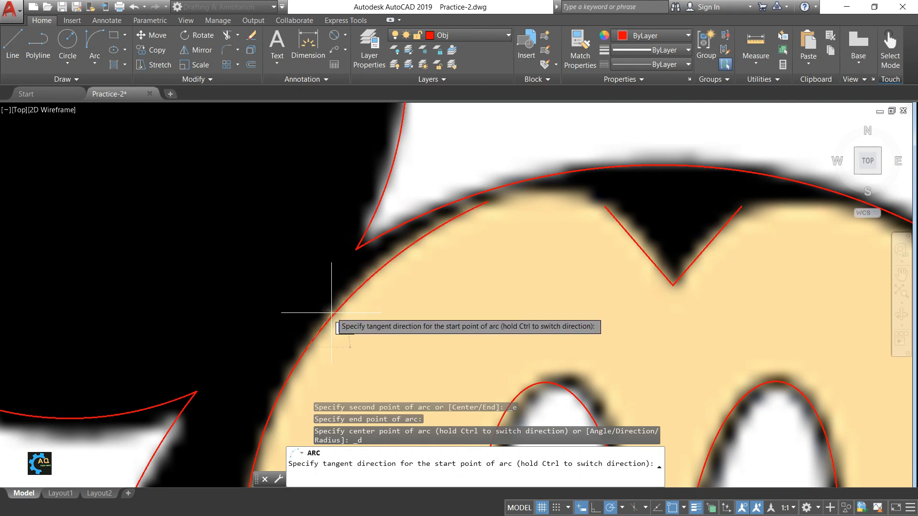
left_click(330, 311)
scroll(372, 309, "down", 2)
middle_click_drag(511, 258, 459, 232)
Stretch the upper endpoint of the forehead notch's left line inward onto the notch's left edge.
scroll(473, 201, "up", 2)
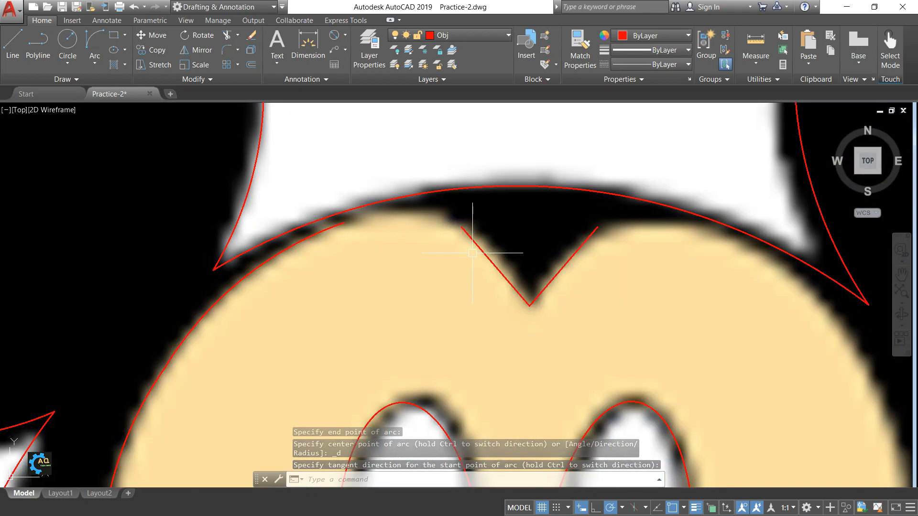
left_click(473, 240)
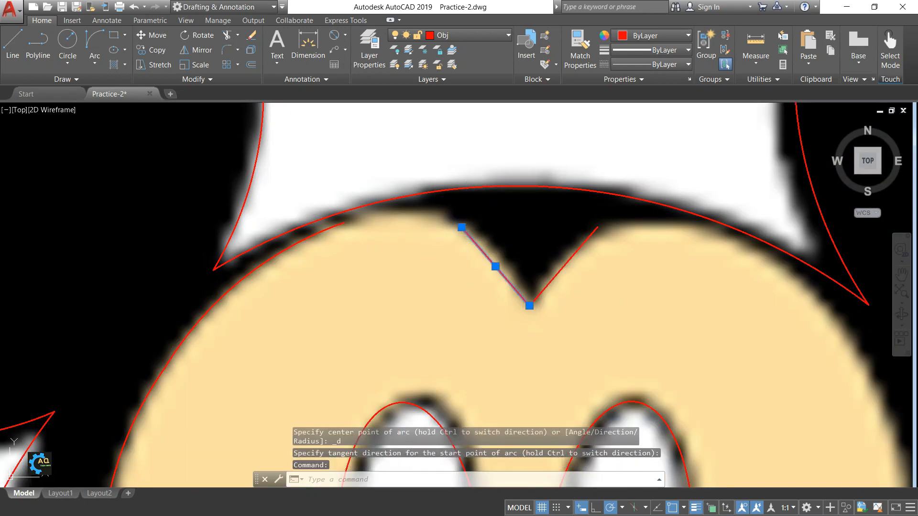
left_click(461, 228)
scroll(480, 238, "up", 3)
scroll(482, 238, "up", 4)
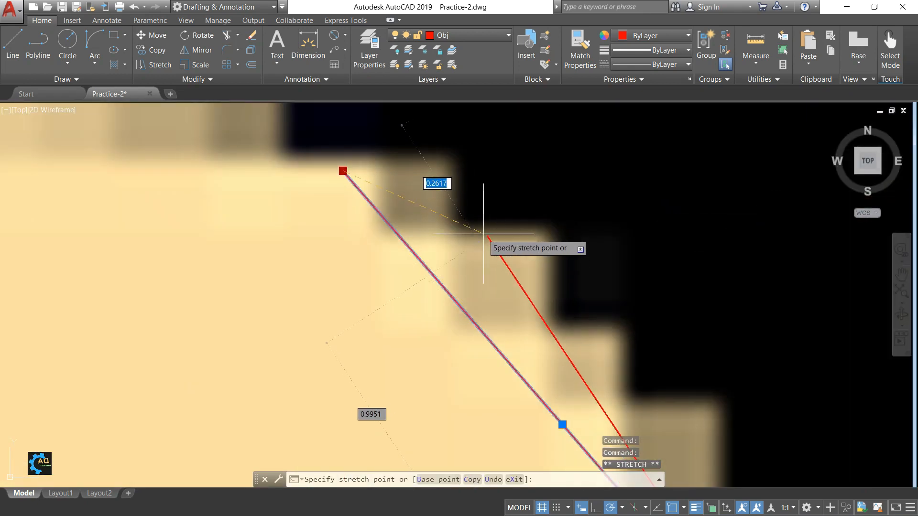
left_click(484, 236)
scroll(484, 236, "down", 6)
key("Escape")
scroll(471, 260, "down", 4)
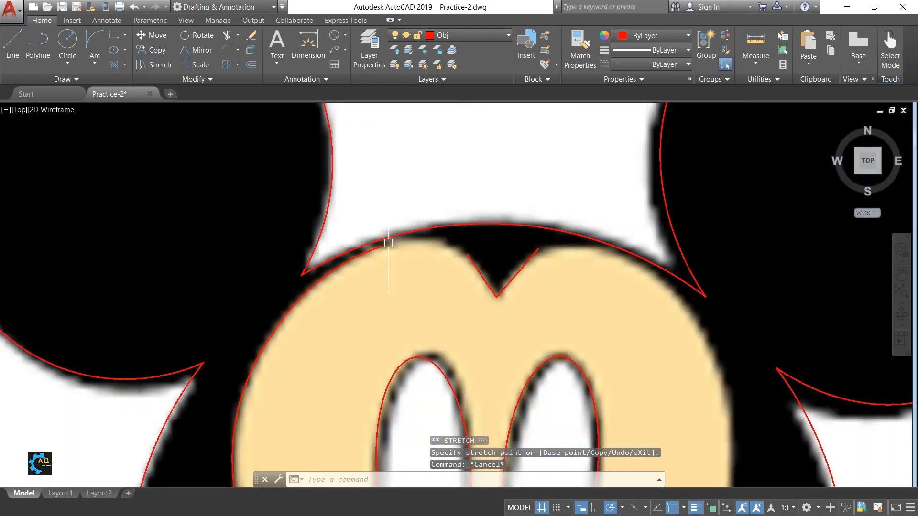
middle_click_drag(402, 288, 412, 285)
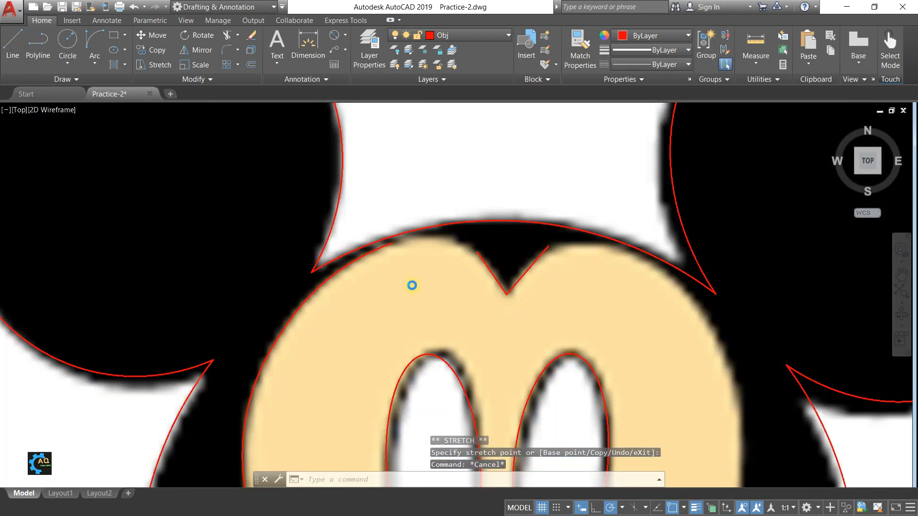
left_click(412, 285)
key("Escape")
key("Escape")
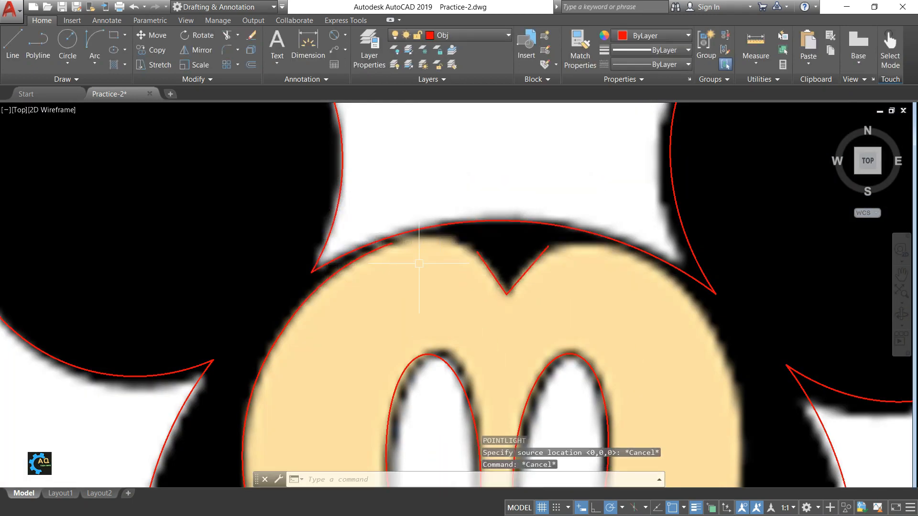
Try a fillet of radius 2 between the upper-left face arc and the notch's left line.
key("Return")
type("r")
key("Return")
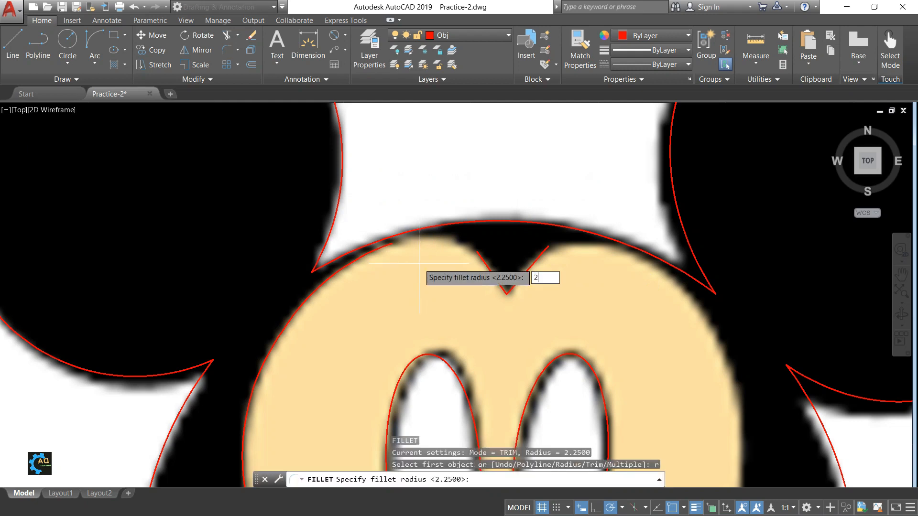
key("Return")
left_click(387, 246)
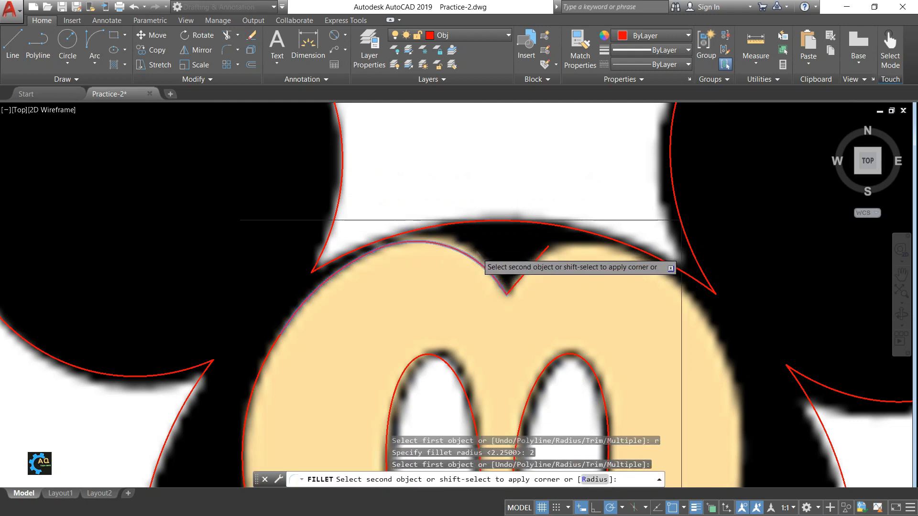
key("Escape")
key("Escape")
key("Escape")
Try a fillet of radius 1.75 between the upper-left face arc and the notch's left line.
type("f")
key("Return")
type("r")
key("Return")
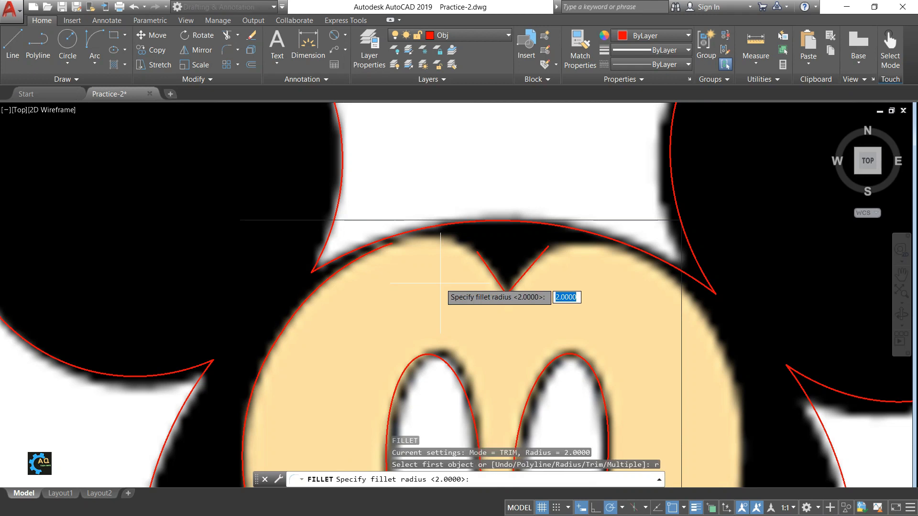
type("2")
key("BackSpace")
type("1.75")
key("Return")
left_click(388, 248)
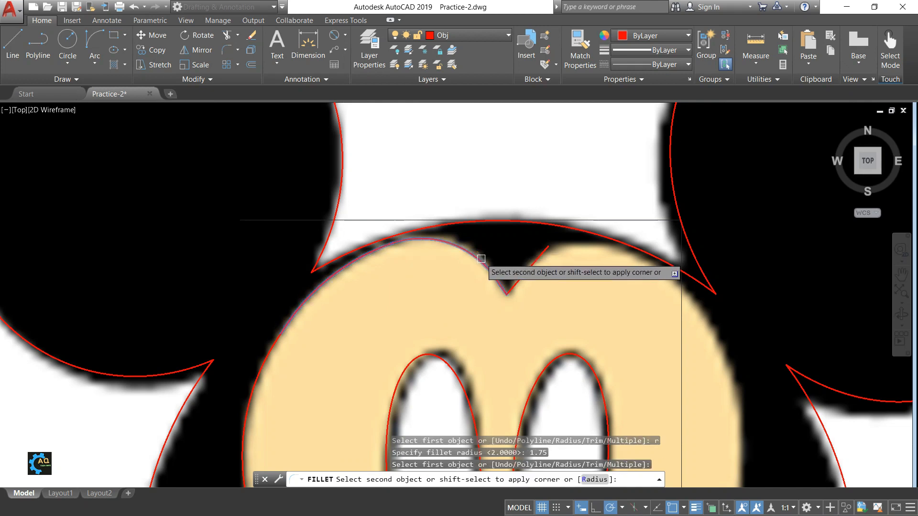
key("Escape")
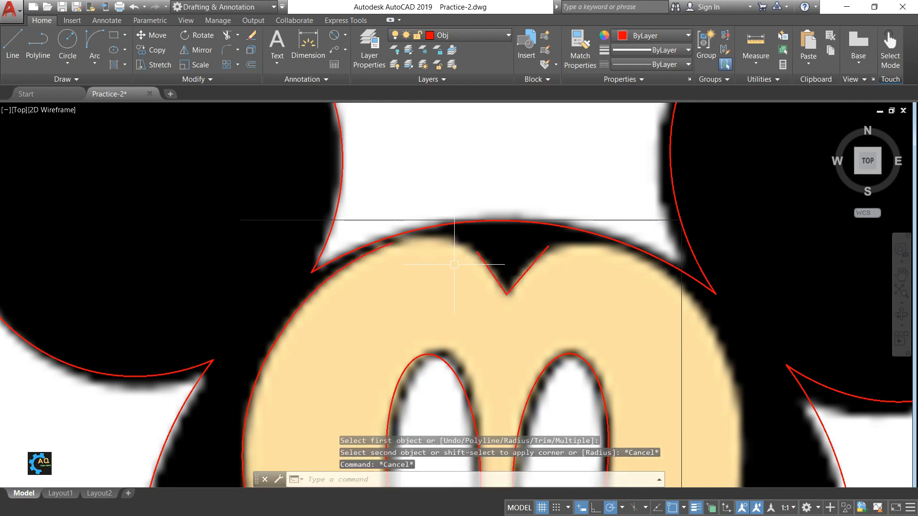
Fillet the upper-left face arc and the notch's left line with a radius of 1.5.
key("Return")
type("r")
key("Return")
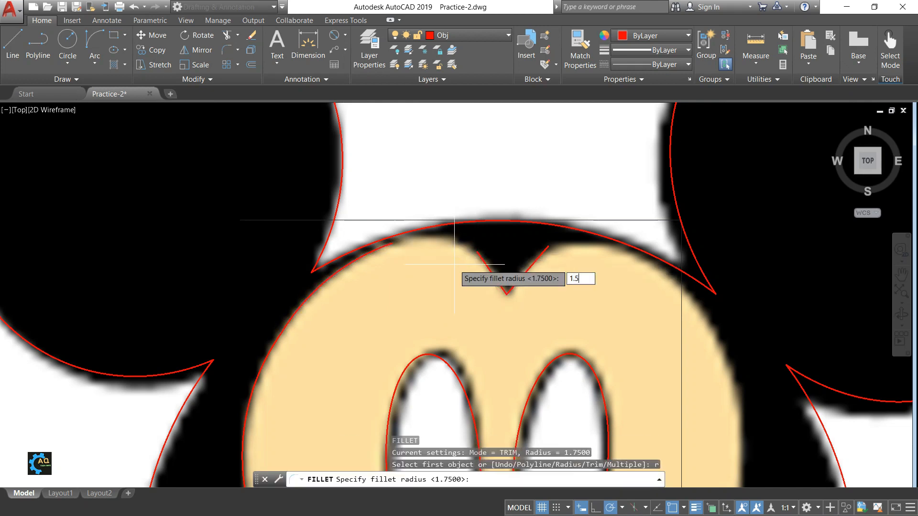
key("Return")
left_click(390, 245)
left_click(480, 253)
middle_click_drag(447, 299, 360, 272)
middle_click_drag(457, 256, 404, 251)
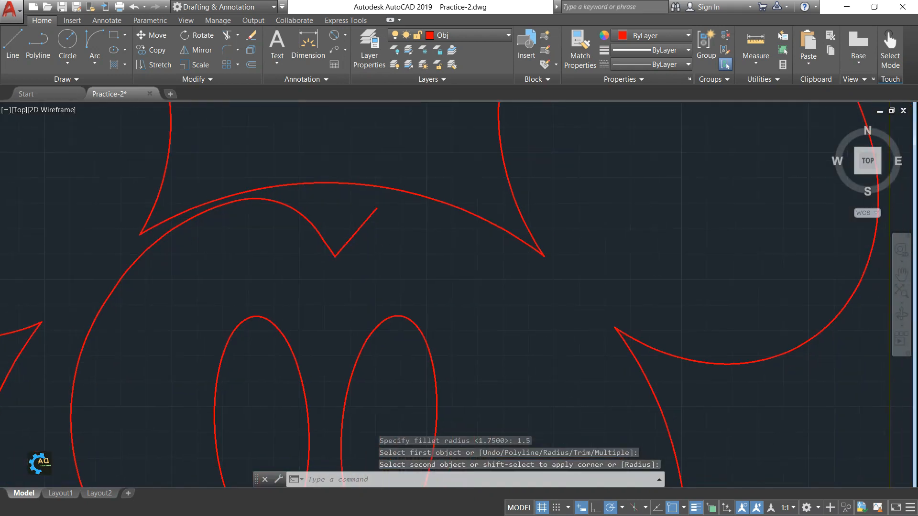
Draw a Start, End, Direction arc from above the right cheek up the right edge of the light face area.
scroll(454, 239, "down", 3)
scroll(479, 291, "up", 1)
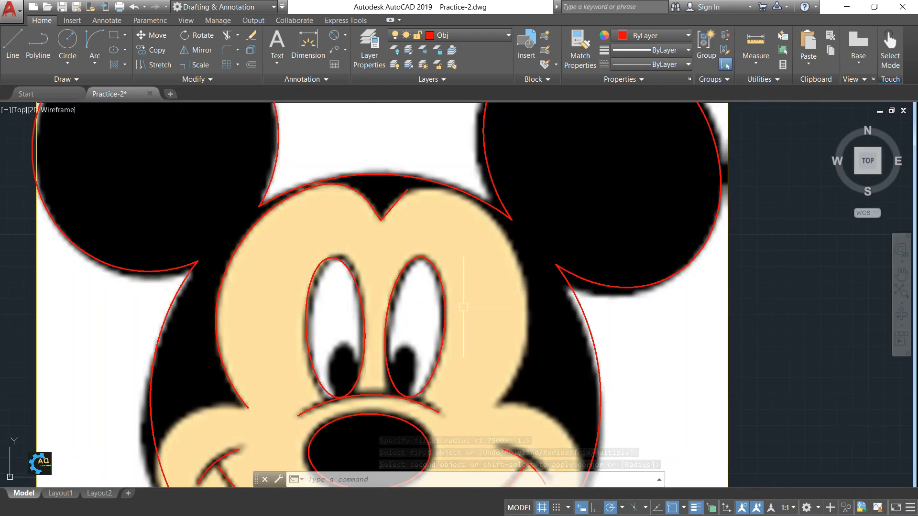
left_click(94, 42)
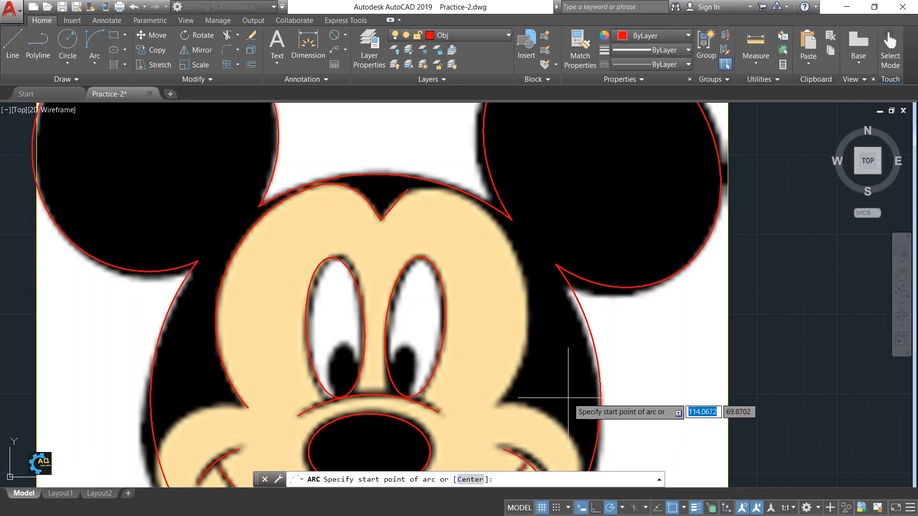
left_click(497, 405)
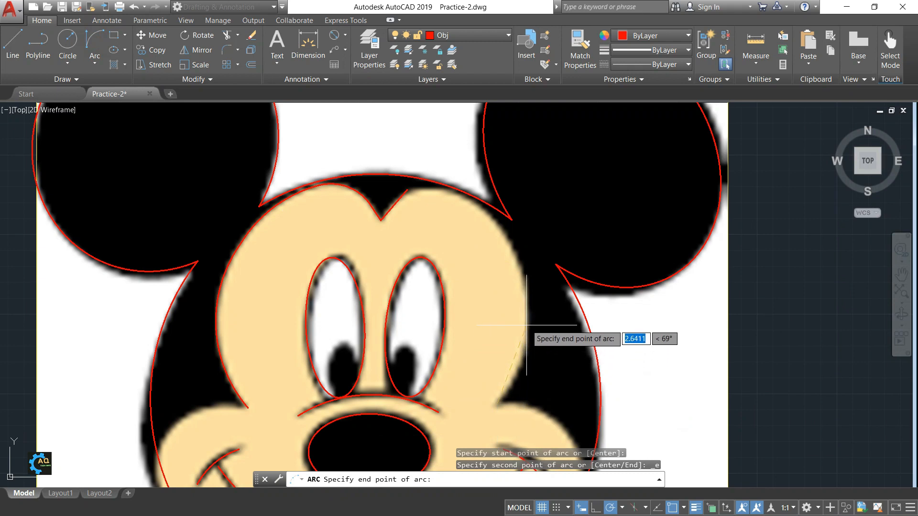
left_click(521, 268)
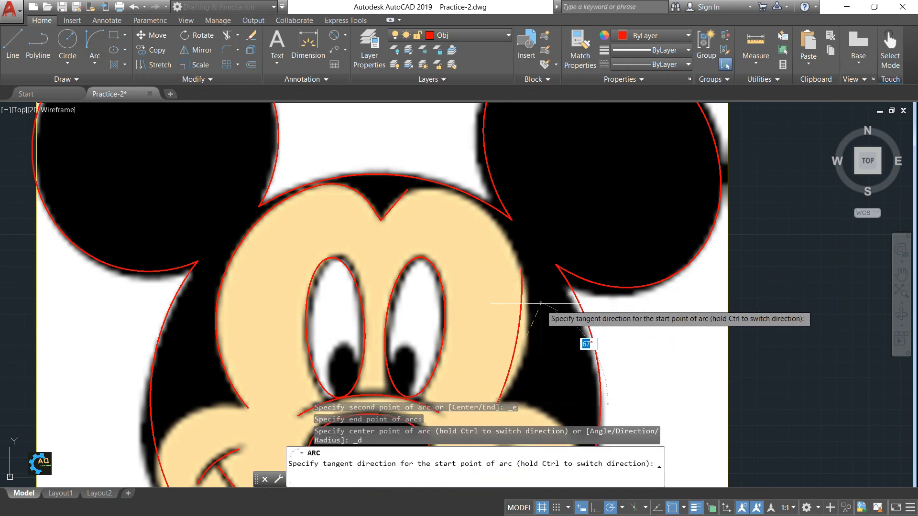
left_click(559, 331)
Draw a Start, End, Direction arc from the right face arc's upper end along the face's upper-right edge towards the forehead.
middle_click_drag(514, 310, 510, 340)
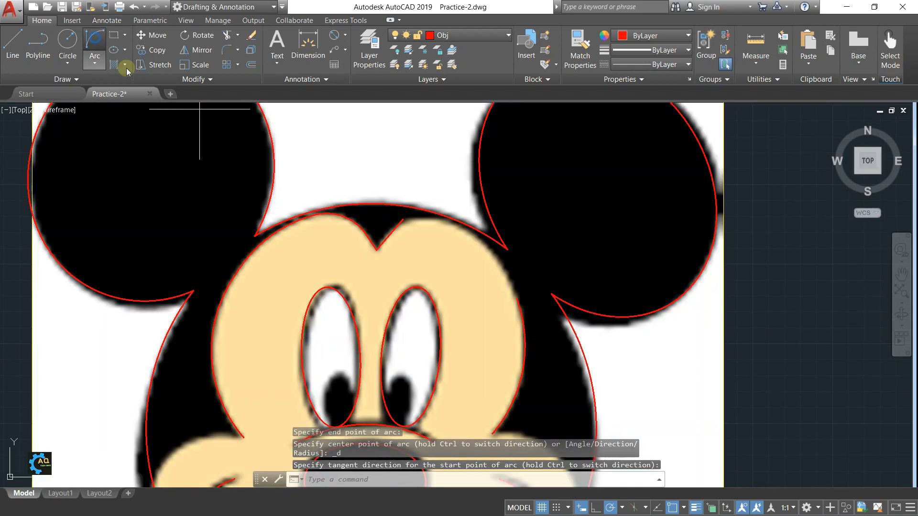
left_click(515, 297)
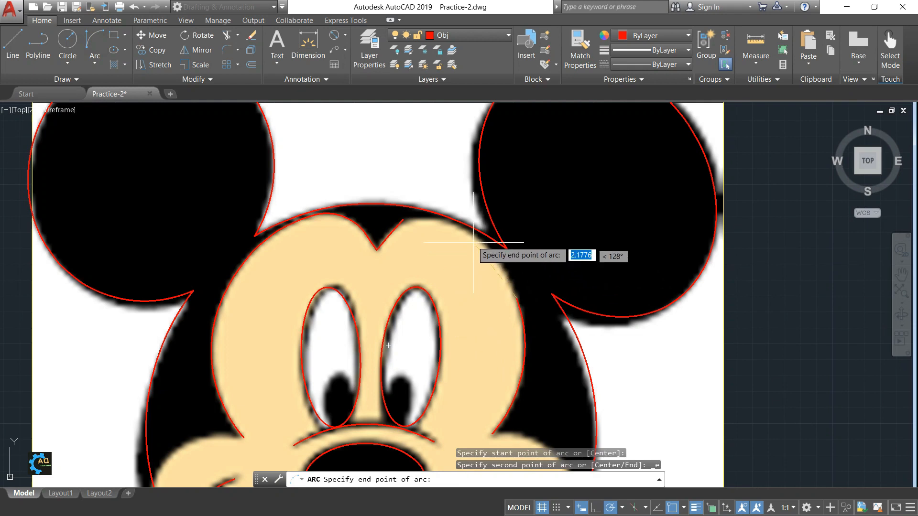
scroll(445, 225, "up", 2)
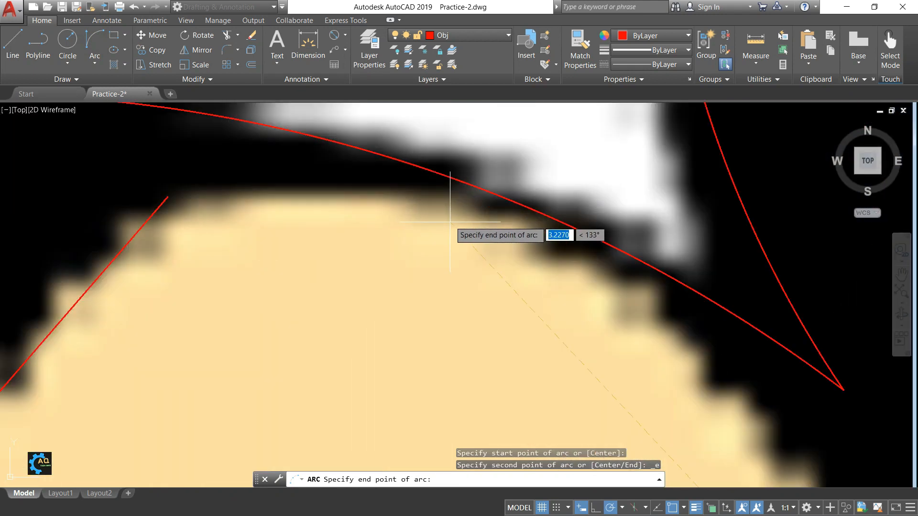
left_click(446, 221)
scroll(446, 224, "up", 2)
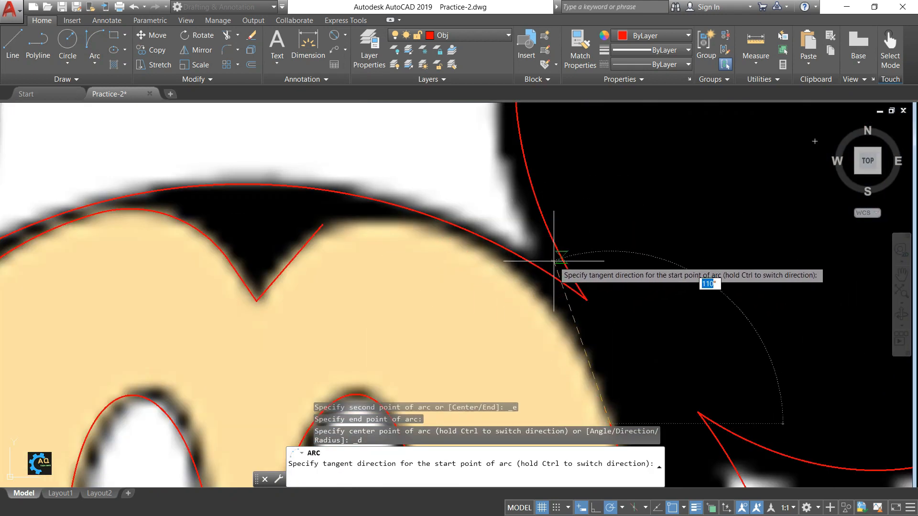
scroll(573, 262, "down", 5)
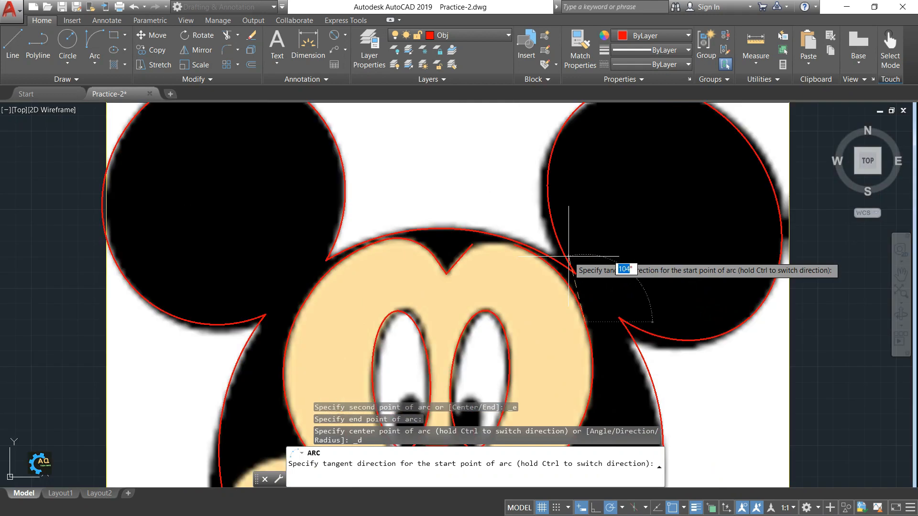
scroll(584, 263, "up", 4)
scroll(573, 277, "up", 2)
left_click(569, 280)
scroll(624, 127, "down", 4)
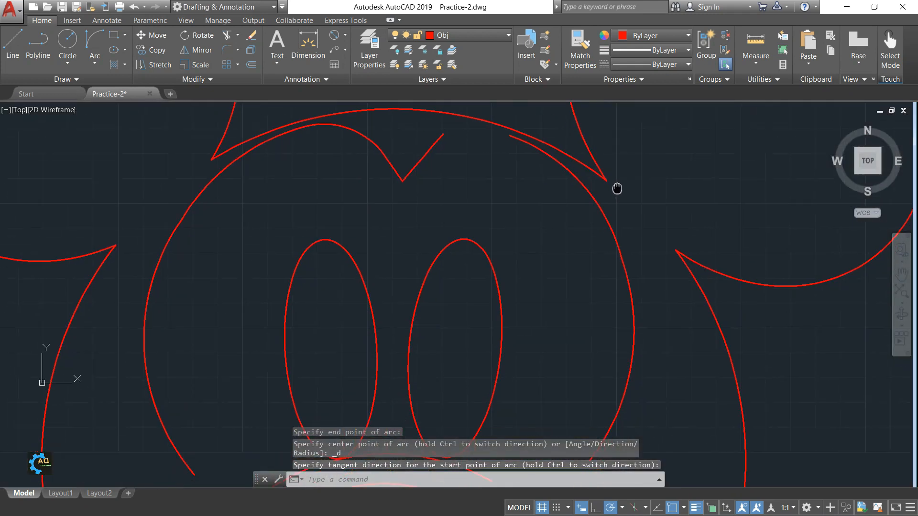
Fillet the notch's right line and the upper-right face arc, keeping the radius of 1.5.
middle_click_drag(617, 188, 670, 211)
middle_click_drag(586, 227, 580, 258)
scroll(512, 204, "up", 2)
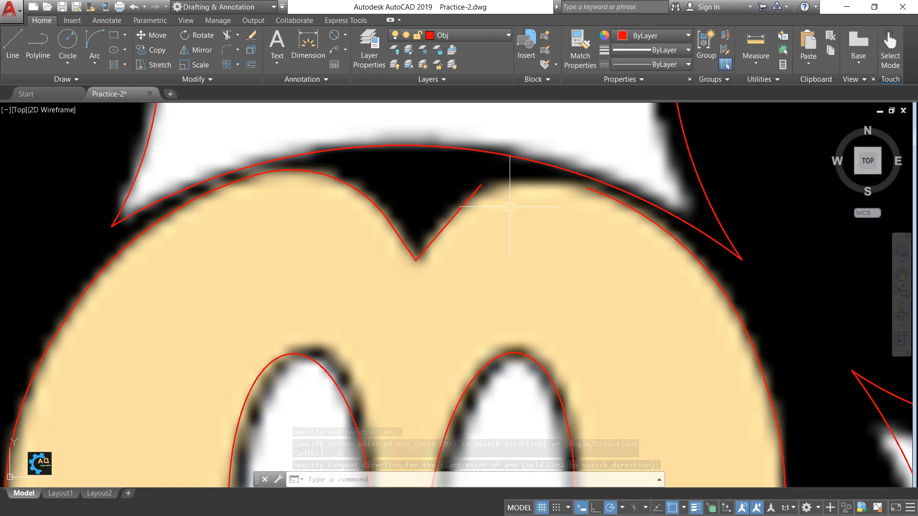
type("f")
key("Return")
type("r")
key("Return")
key("Return")
left_click(479, 191)
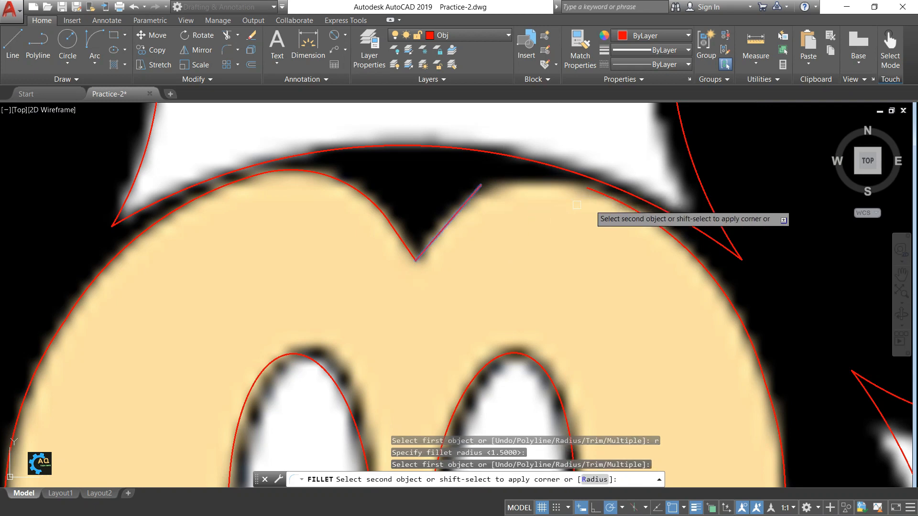
middle_click_drag(544, 234, 559, 234)
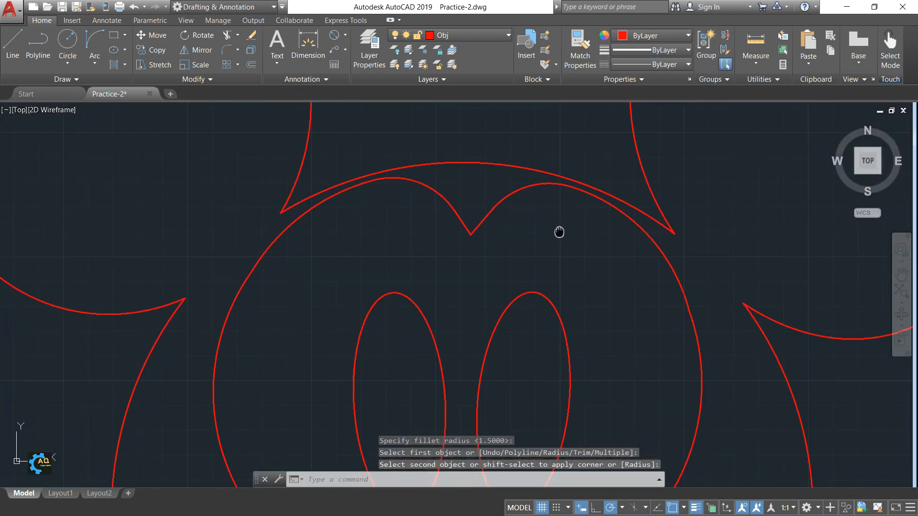
scroll(559, 232, "down", 5)
mouse_move(559, 228)
middle_mouse_down()
mouse_move(545, 219)
mouse_move(548, 260)
middle_mouse_up()
scroll(408, 251, "up", 2)
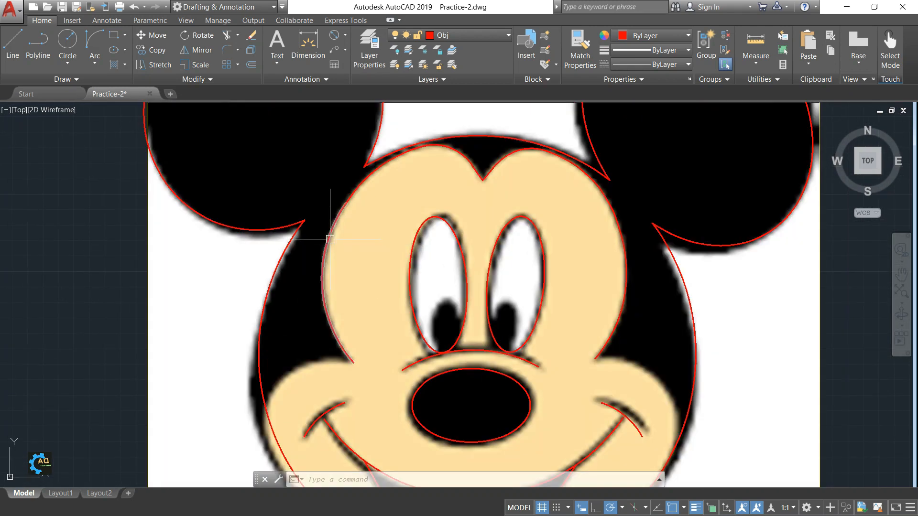
Stretch the adjoining ends of the two left face arcs to one shared point slightly inside the face edge.
mouse_move(347, 228)
middle_mouse_down()
mouse_move(358, 254)
mouse_move(349, 244)
middle_mouse_up()
scroll(351, 233, "up", 2)
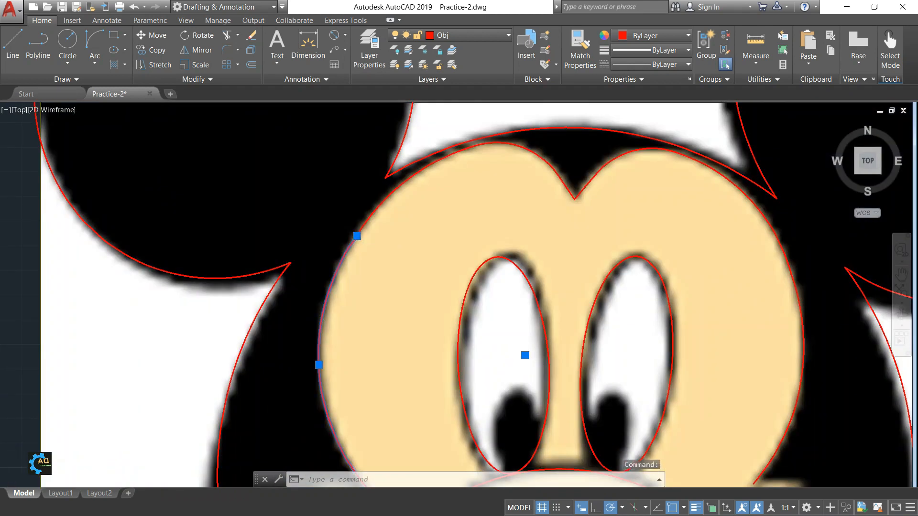
scroll(360, 238, "up", 2)
left_click(352, 222)
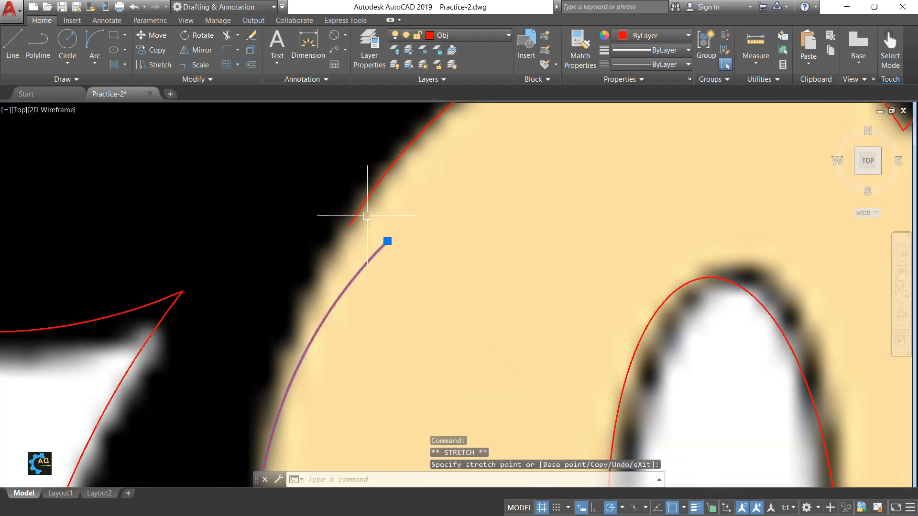
left_click(387, 241)
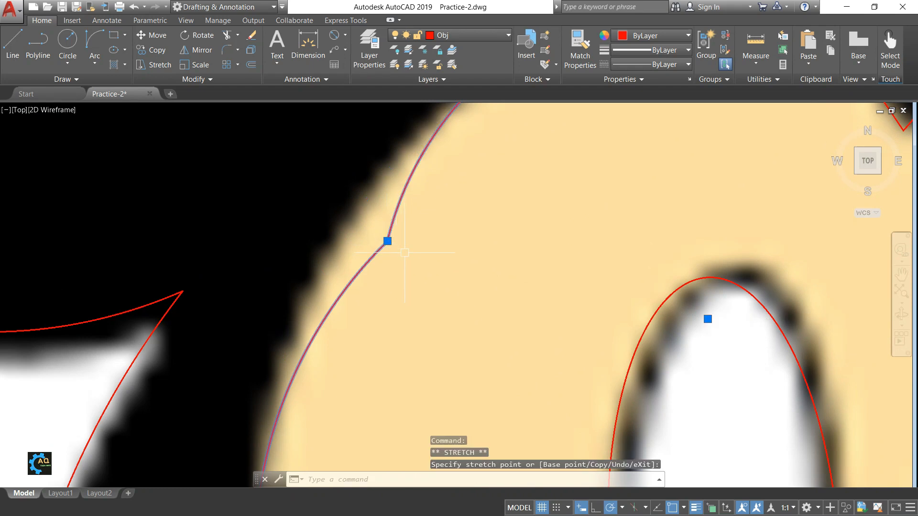
scroll(404, 252, "down", 3)
key("Escape")
middle_click_drag(418, 262, 409, 231)
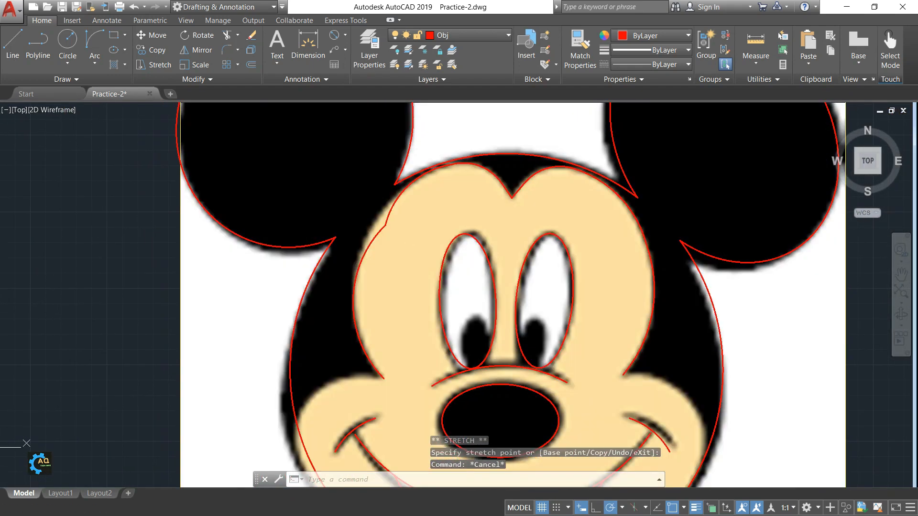
Undo the stretch edits at the meeting point of the two left face arcs.
scroll(402, 239, "up", 5)
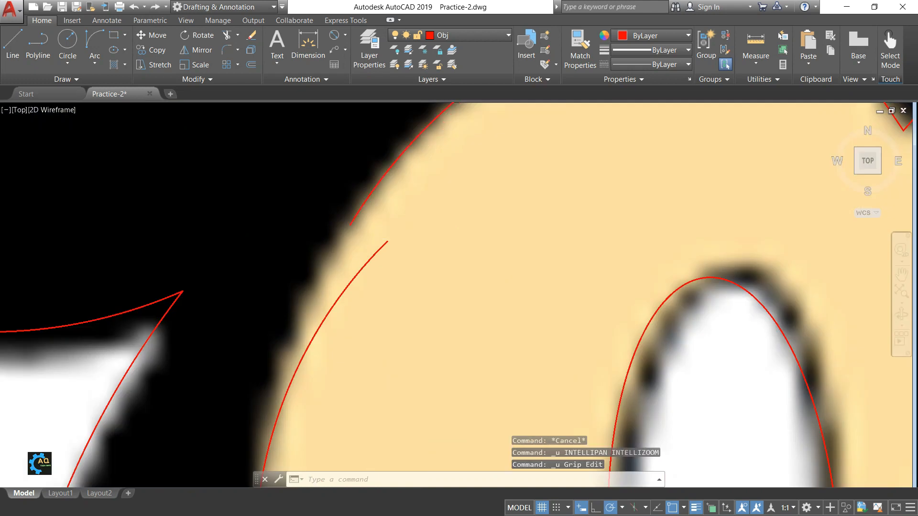
scroll(402, 240, "down", 5)
middle_click_drag(429, 245, 427, 248)
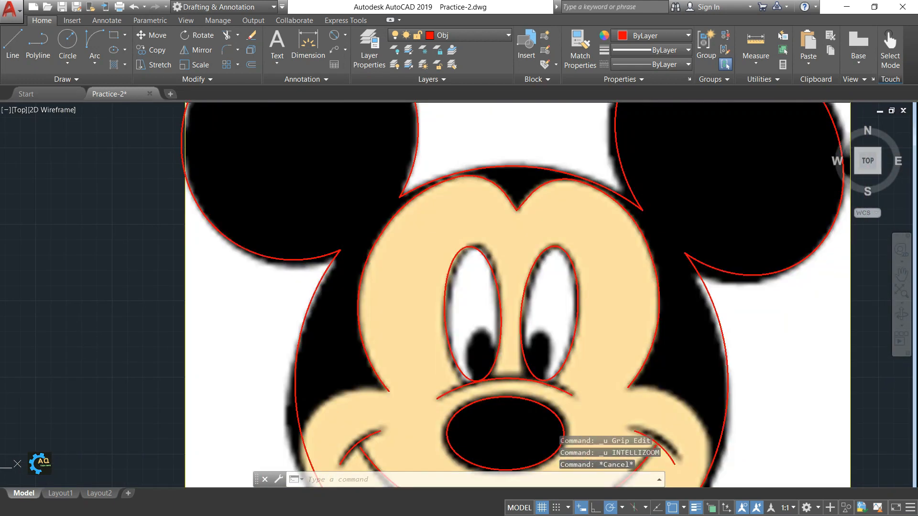
Stretch the shared end of the two right face arcs slightly outward onto the edge of the light face area.
scroll(672, 265, "up", 6)
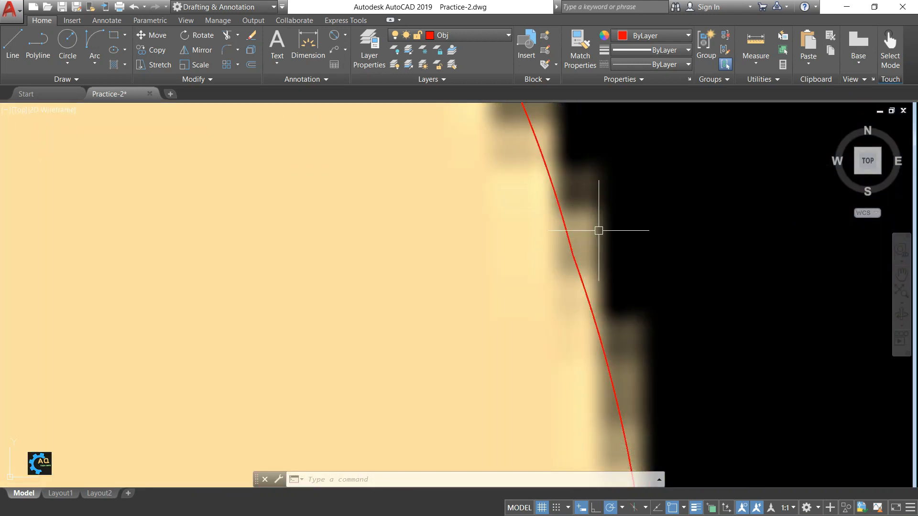
left_click(599, 230)
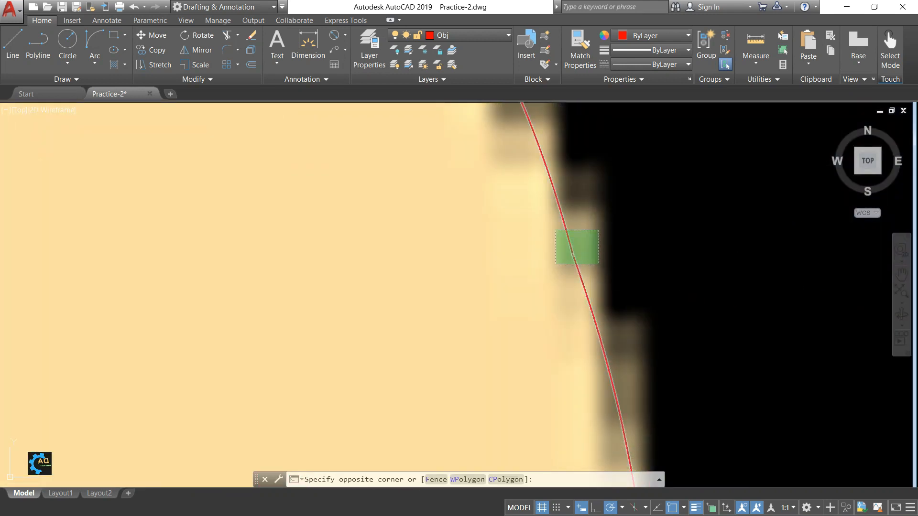
left_click(559, 268)
left_click(572, 255)
key("Escape")
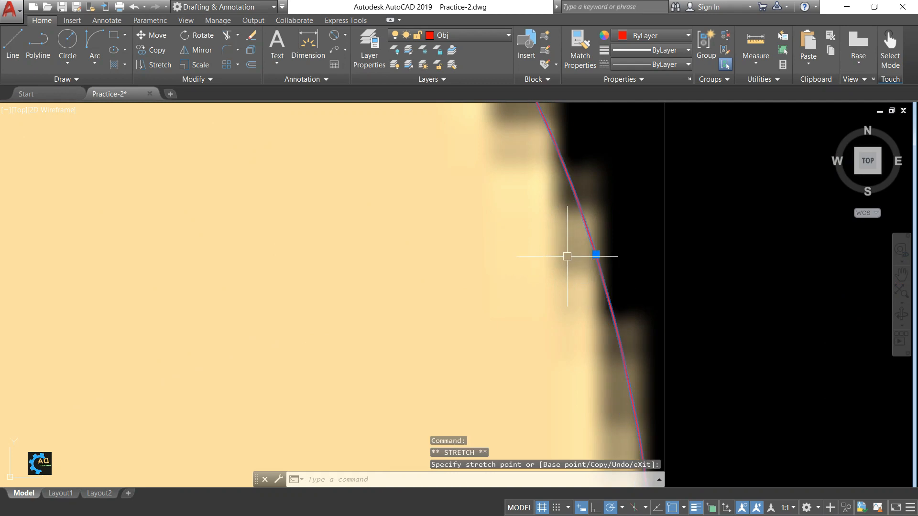
Start an arc for the right cheek's outline near the right side of the head outline.
scroll(532, 274, "down", 6)
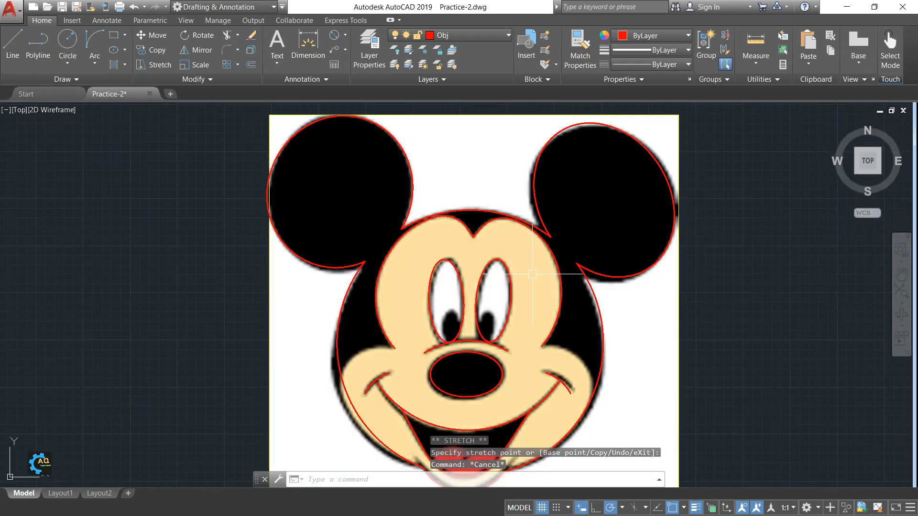
mouse_move(532, 274)
middle_mouse_down()
mouse_move(593, 234)
mouse_move(598, 266)
mouse_move(603, 260)
mouse_move(550, 356)
mouse_move(540, 320)
middle_mouse_up()
scroll(451, 309, "up", 2)
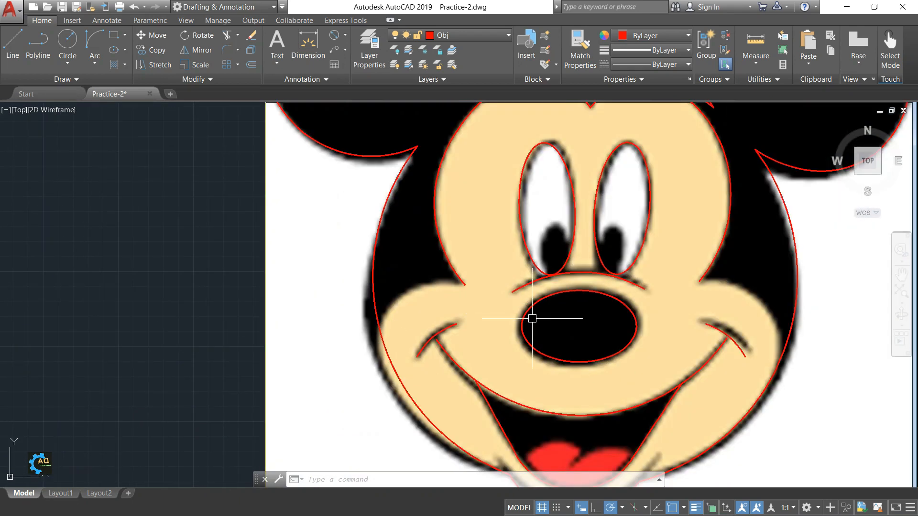
mouse_move(728, 314)
middle_mouse_down()
mouse_move(661, 286)
mouse_move(621, 283)
mouse_move(613, 291)
middle_mouse_up()
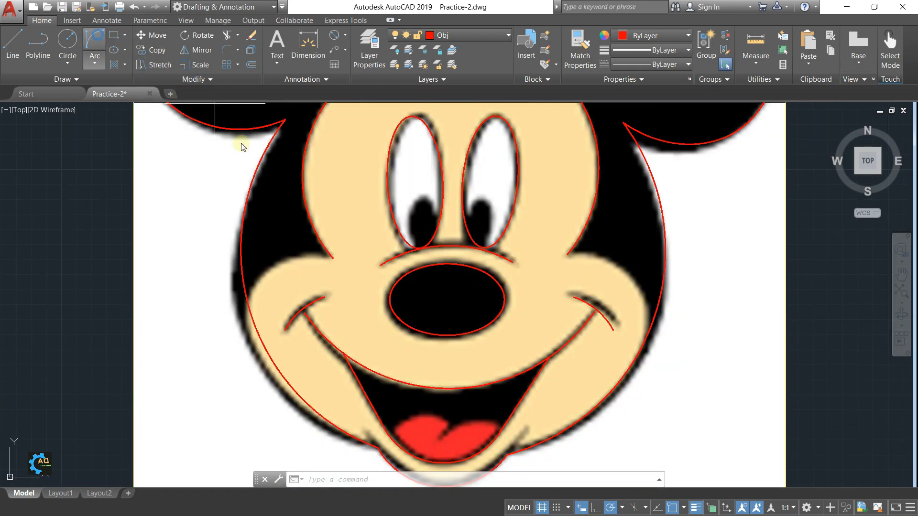
left_click(95, 47)
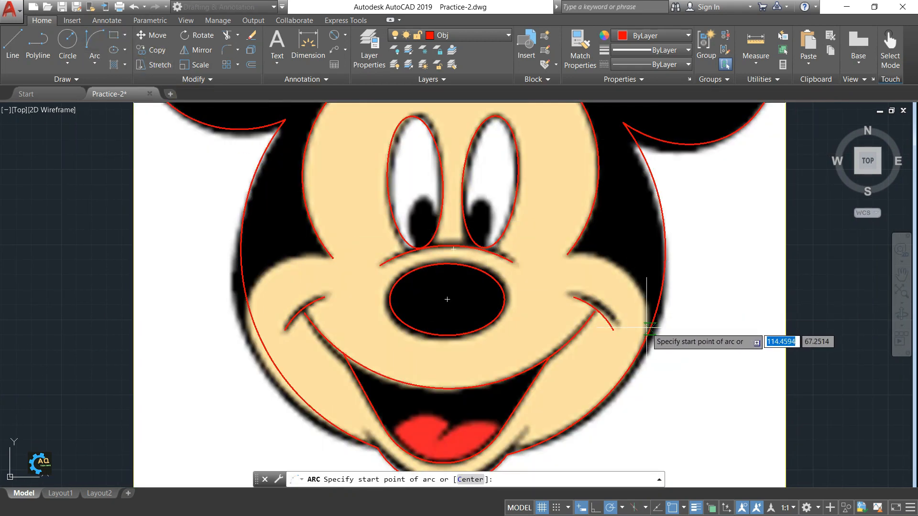
Draw a start-end-direction arc over the right cheek, from the outer face outline to the lower end of the inner face curve.
scroll(647, 328, "up", 4)
left_click(649, 328)
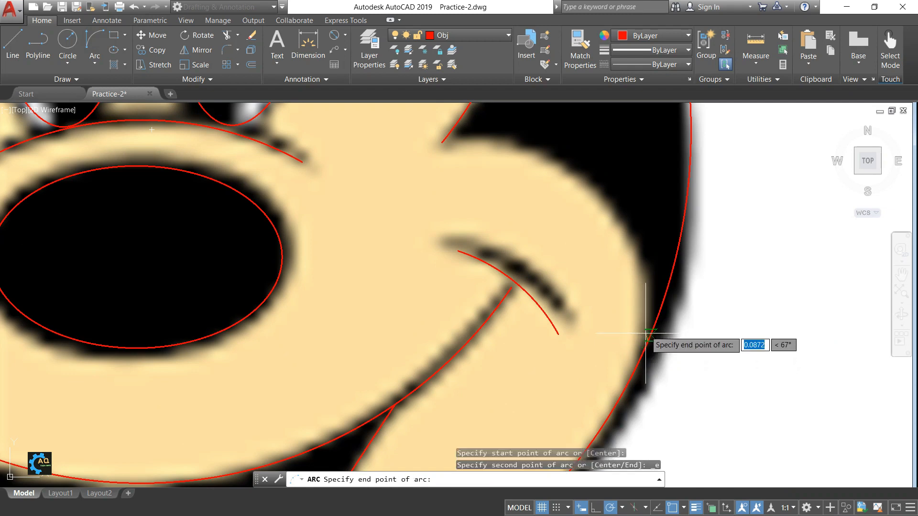
left_click(443, 141)
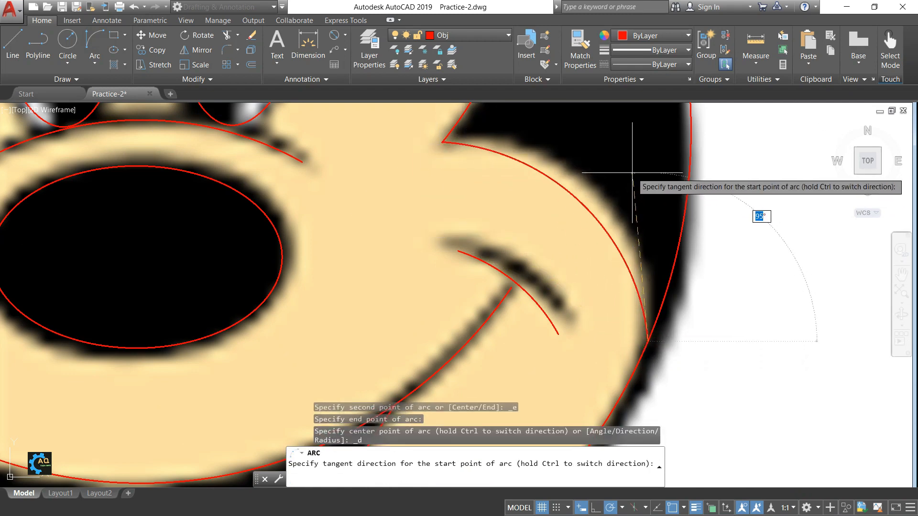
scroll(597, 213, "up", 2)
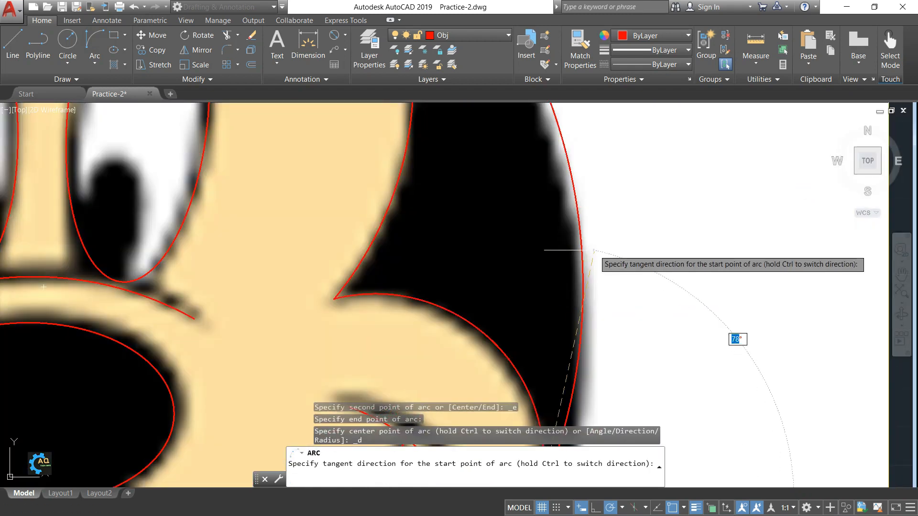
left_click(523, 262)
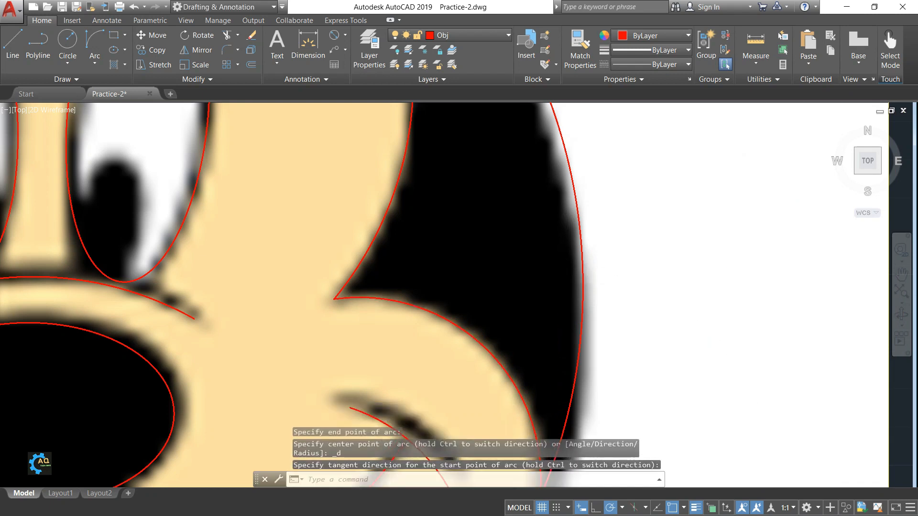
Draw a start-end-direction arc over the left cheek, from the lower end of the inner face curve to the outer face outline.
scroll(495, 261, "down", 5)
scroll(495, 261, "up", 4)
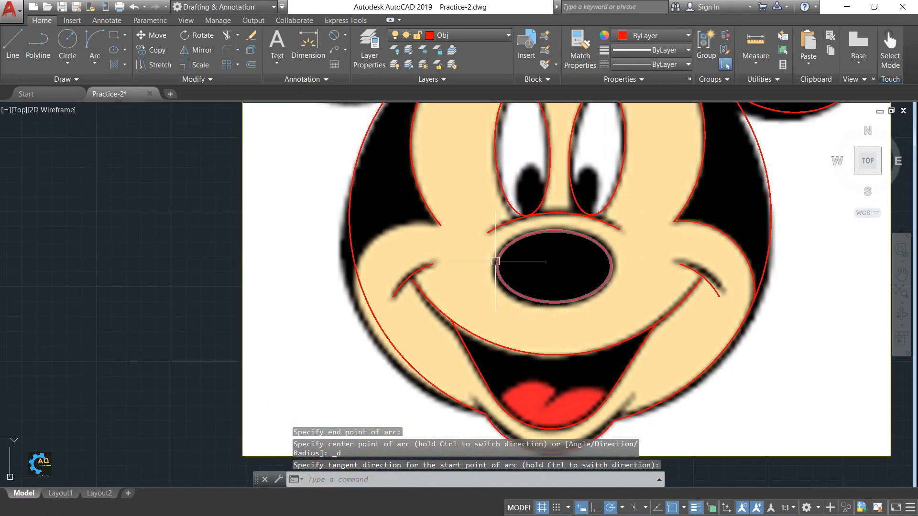
left_click(95, 42)
left_click(437, 225)
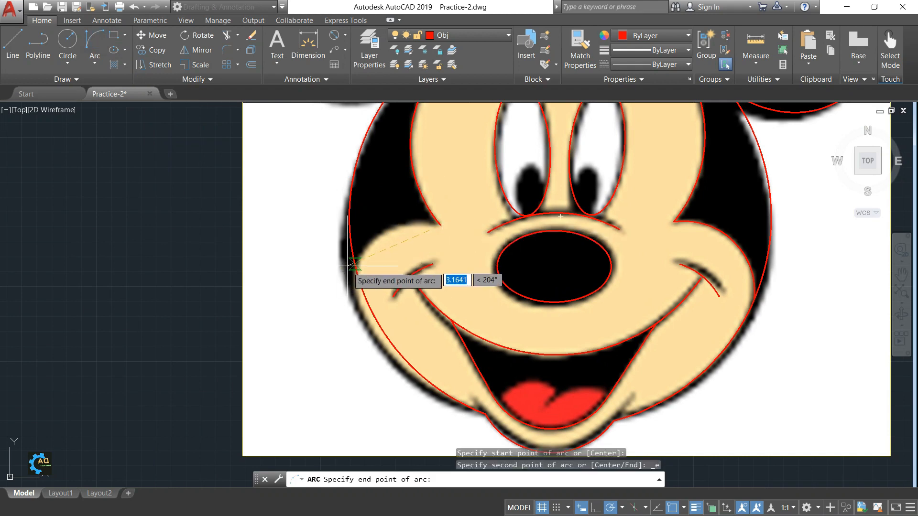
scroll(361, 266, "up", 5)
left_click(368, 278)
scroll(457, 250, "down", 5)
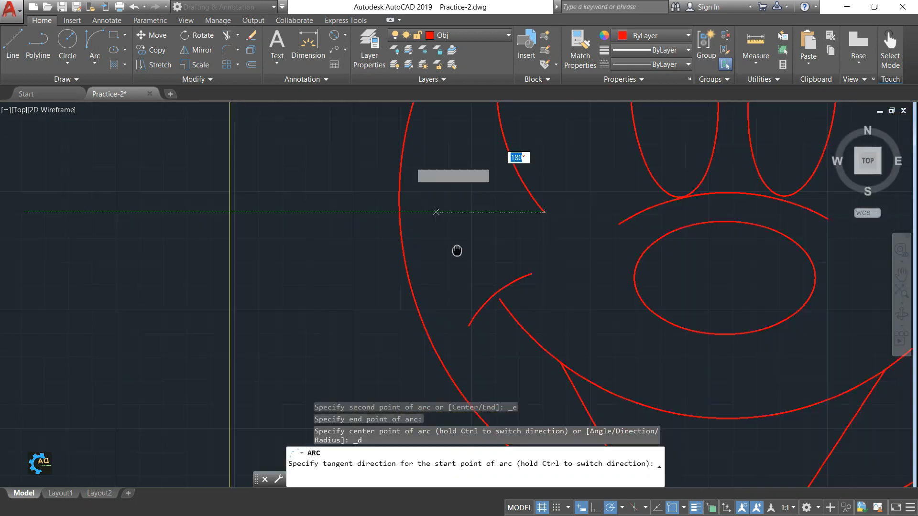
scroll(477, 246, "up", 3)
left_click(479, 261)
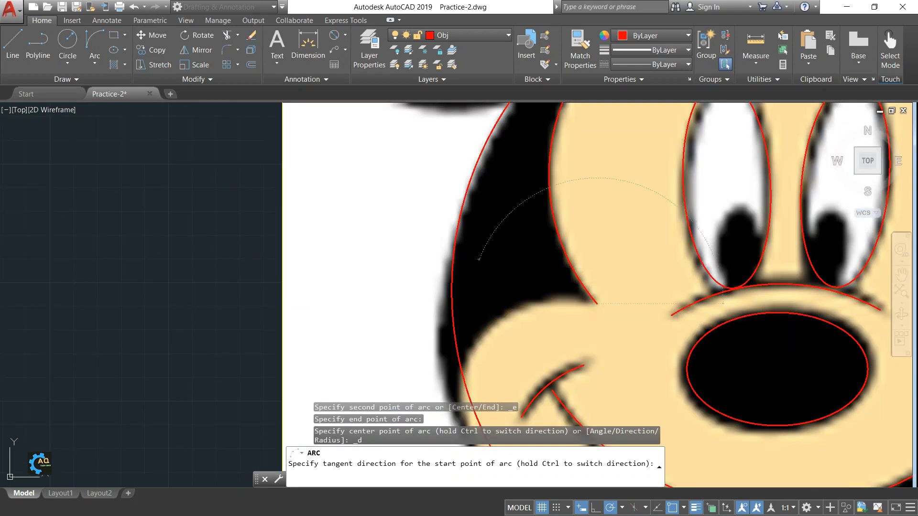
Stretch the midpoint of the left outer face arc outward so it follows the dark edge of the head in the picture.
scroll(483, 268, "down", 5)
middle_click_drag(599, 327, 546, 288)
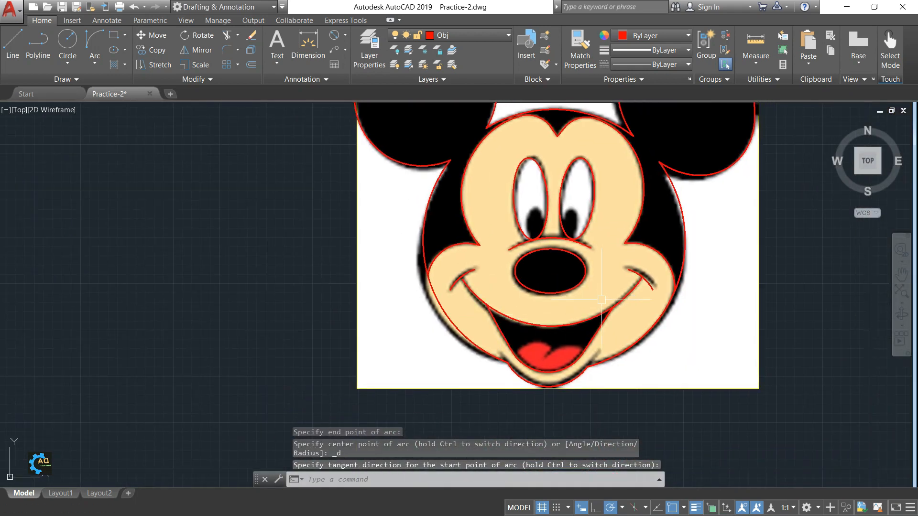
left_click(442, 313)
scroll(435, 295, "up", 2)
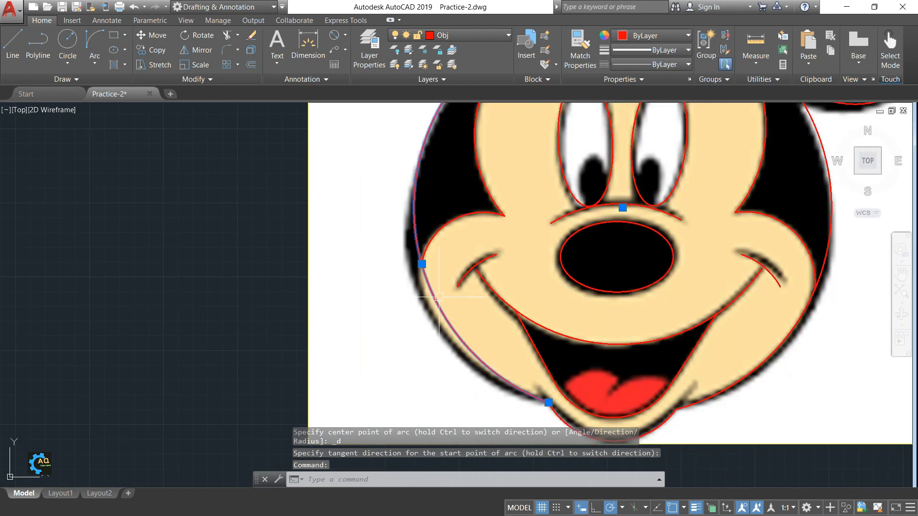
left_click(421, 264)
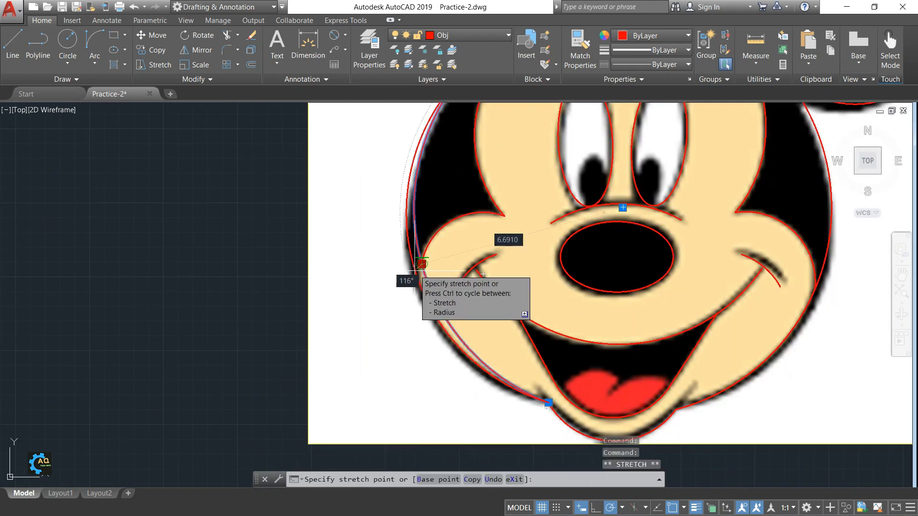
left_click(410, 267)
Try stretching the upper end of the left outer face arc down to the head's edge, and snap it back to the left ear's endpoint.
middle_click_drag(432, 179, 415, 228)
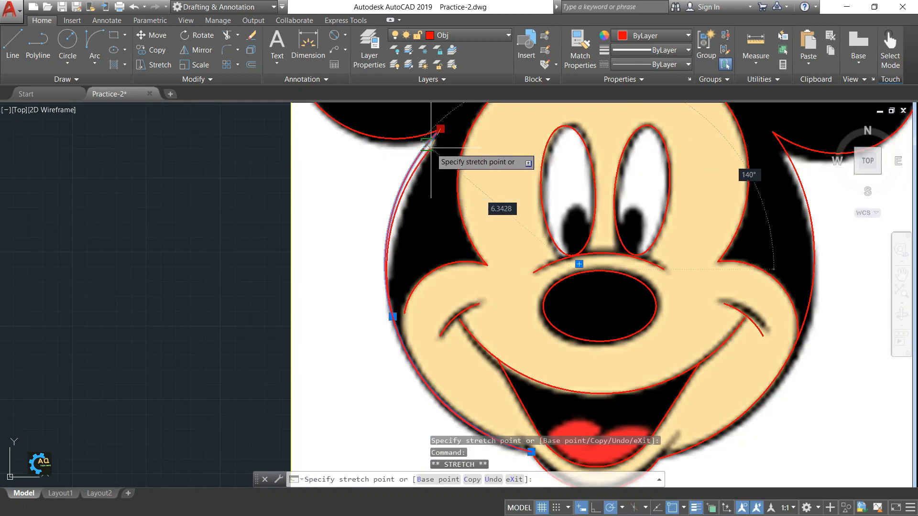
scroll(439, 131, "up", 3)
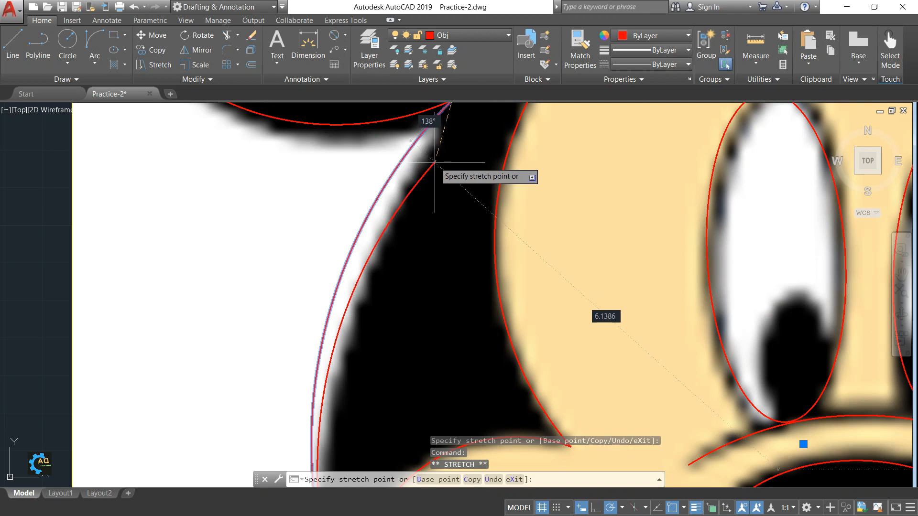
left_click(438, 161)
scroll(430, 245, "down", 5)
middle_click_drag(430, 246, 421, 258)
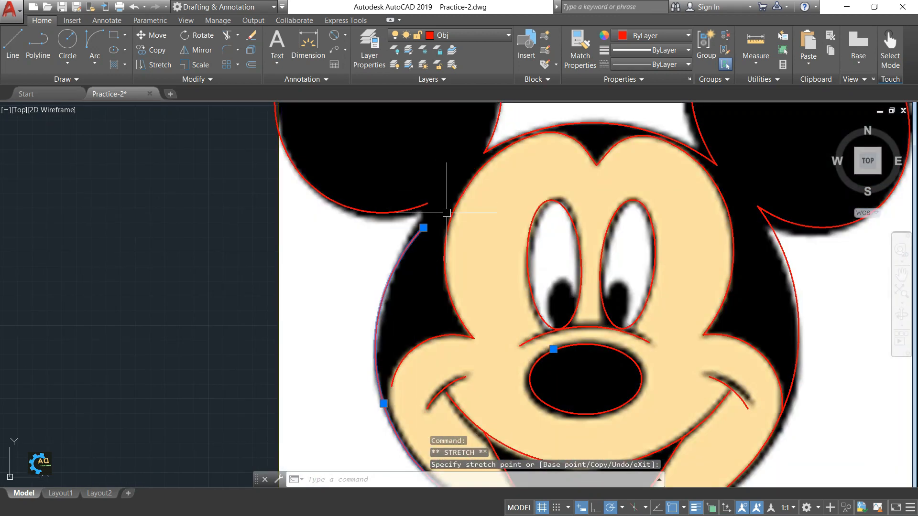
mouse_move(446, 212)
middle_mouse_down()
mouse_move(459, 125)
mouse_move(421, 176)
middle_mouse_up()
left_click(408, 183)
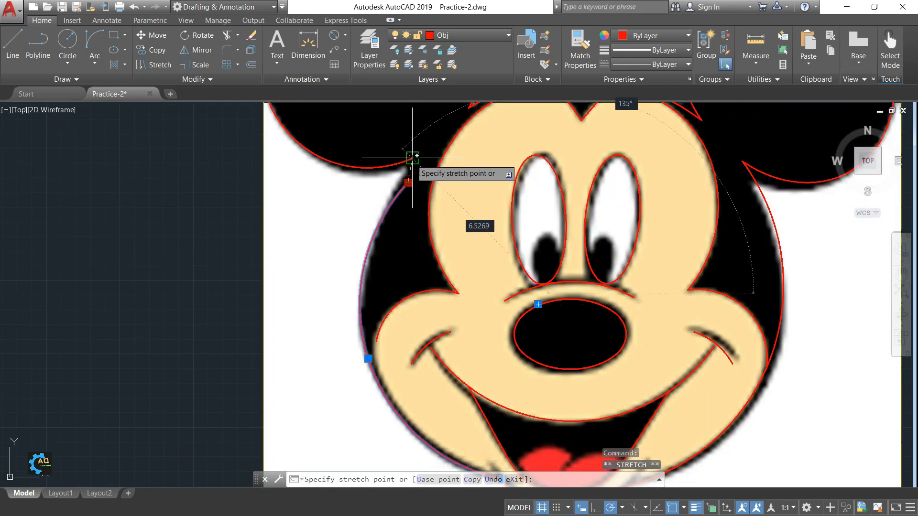
middle_click_drag(405, 222, 388, 218)
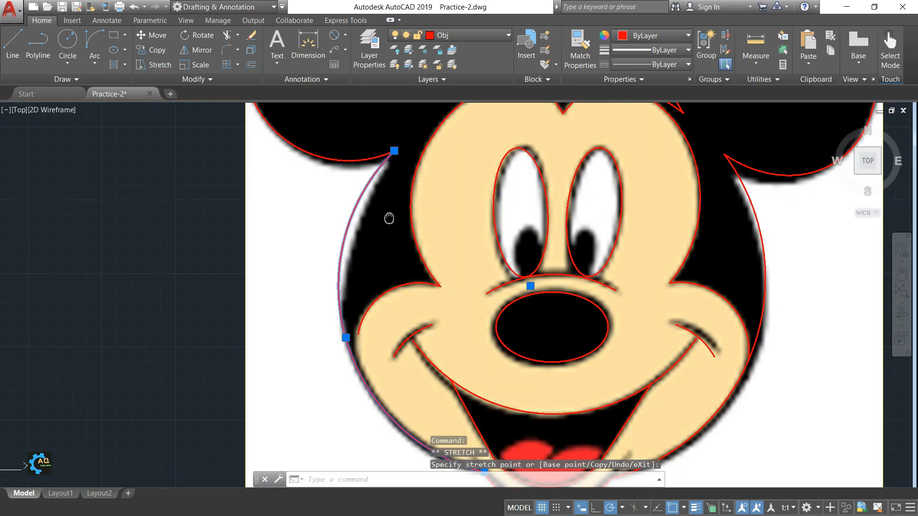
key("Escape")
Trace the upper edge of the tongue's left lobe with a start-end-direction arc, from its outer corner to the center notch.
scroll(440, 237, "down", 4)
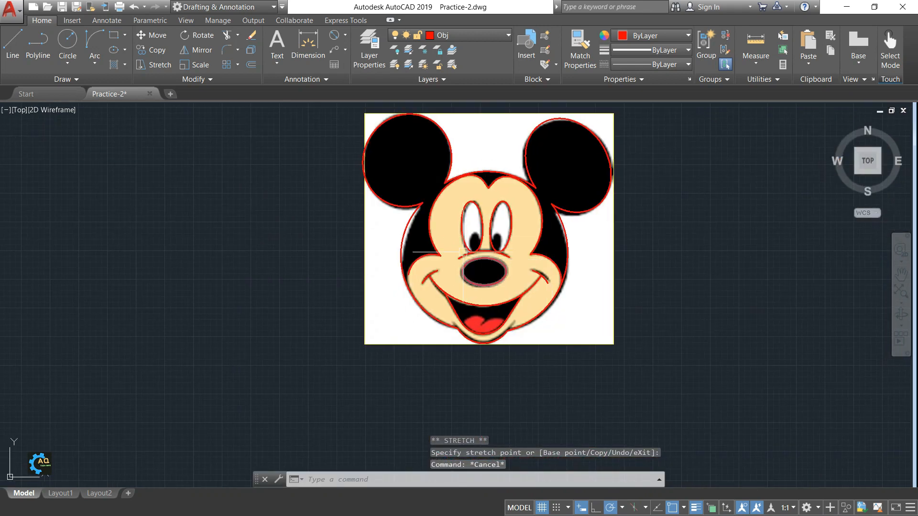
middle_click_drag(496, 243, 492, 250)
scroll(545, 165, "up", 2)
middle_click_drag(474, 327, 512, 252)
scroll(508, 303, "up", 3)
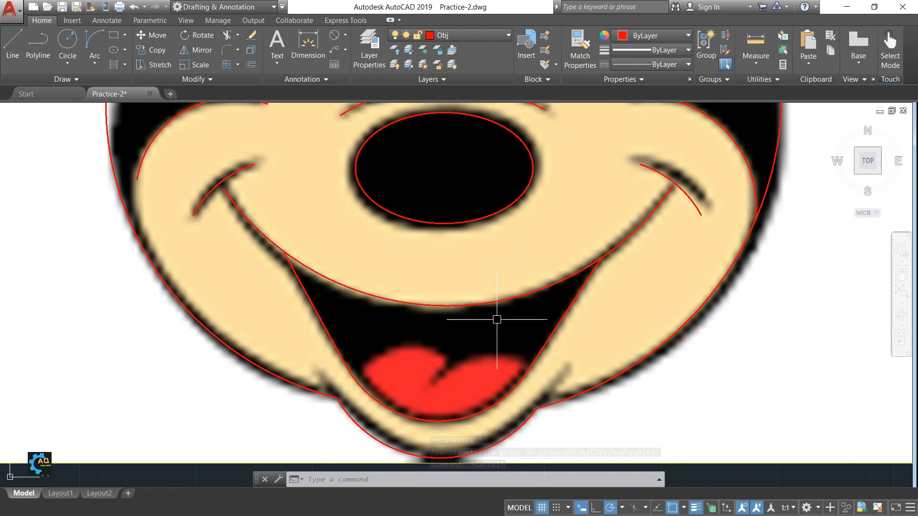
scroll(539, 293, "up", 1)
scroll(436, 346, "up", 2)
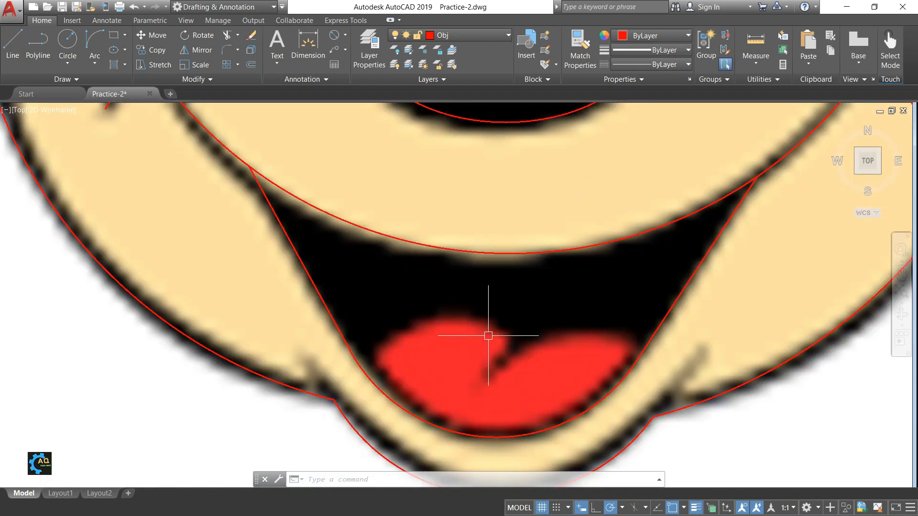
middle_click_drag(584, 343, 510, 323)
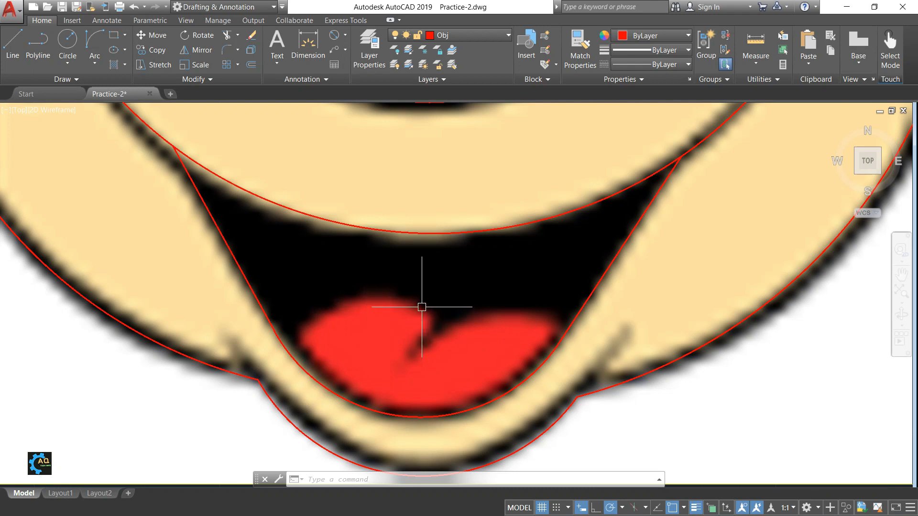
left_click(98, 42)
left_click(302, 337)
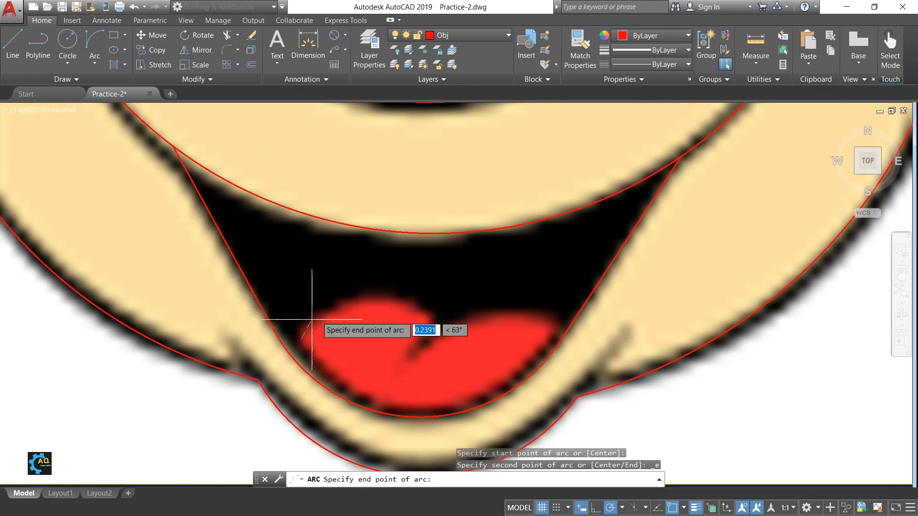
left_click(433, 321)
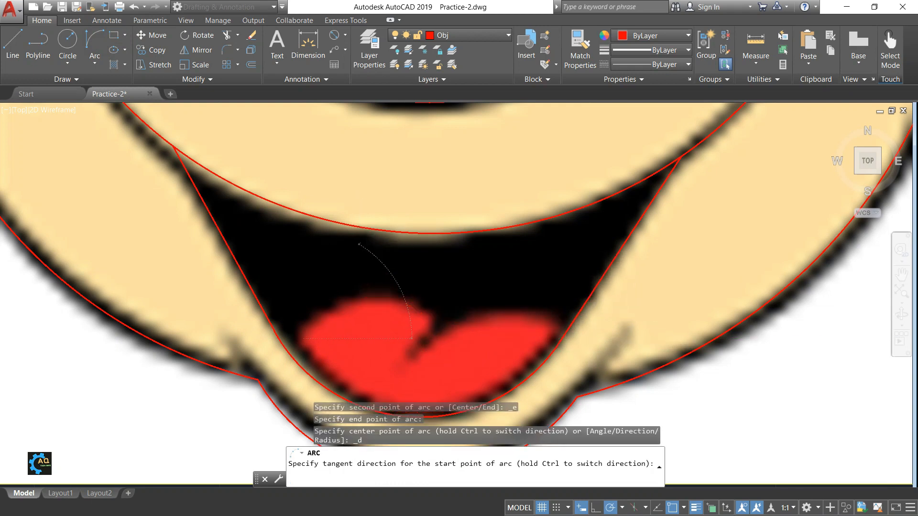
left_click(358, 244)
Trace the upper edge of the tongue's right lobe with a start-end-direction arc, from its outer corner to the center notch.
middle_click_drag(359, 244, 348, 237)
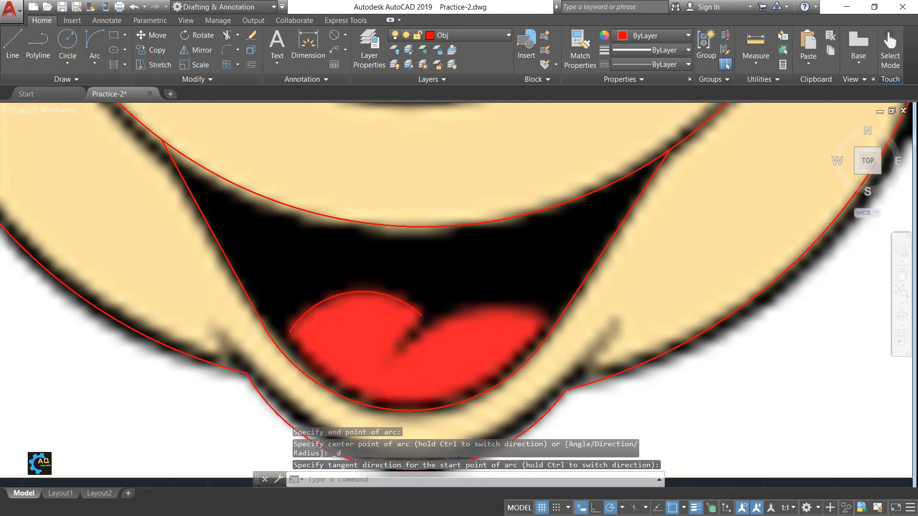
left_click(95, 48)
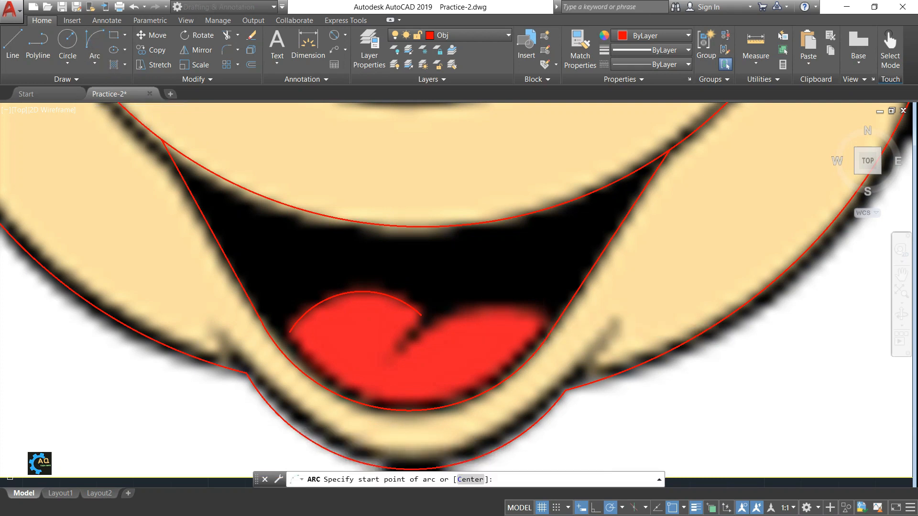
left_click(545, 317)
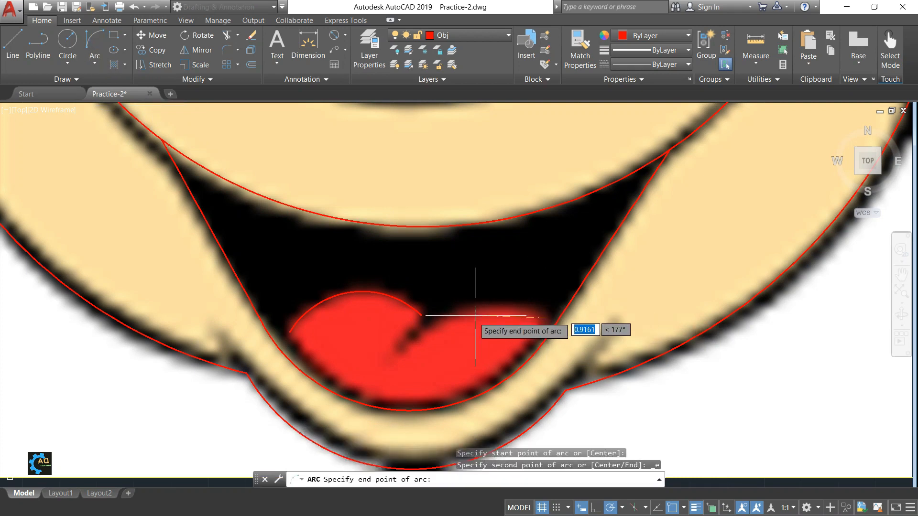
left_click(431, 329)
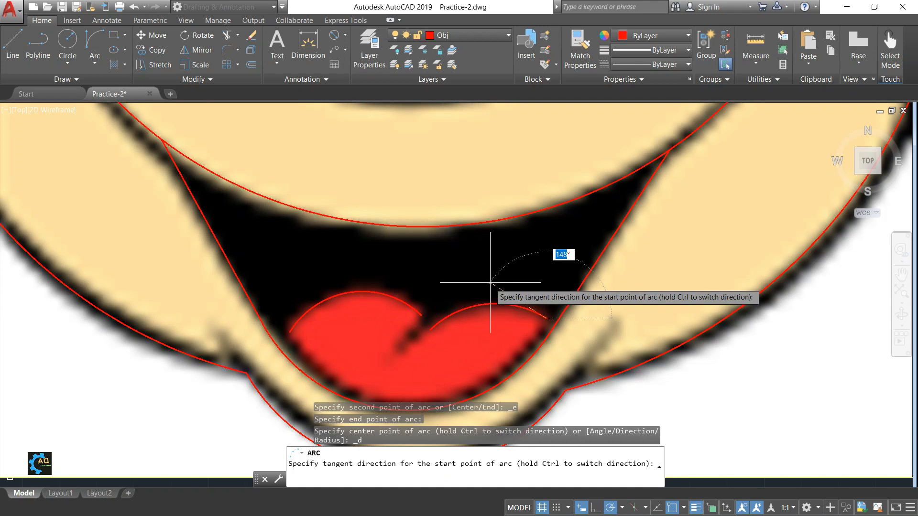
left_click(491, 283)
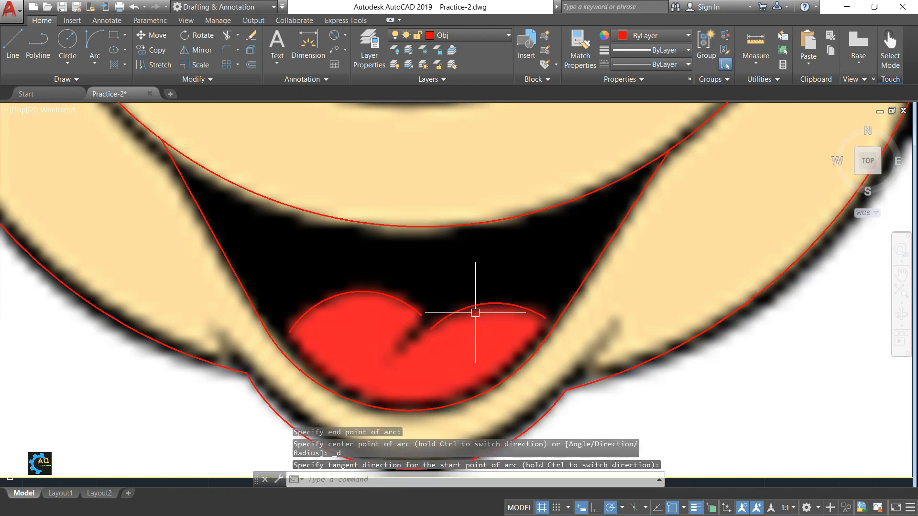
Extend the outer end of the right tongue arc to the mouth outline.
middle_click_drag(450, 351, 494, 341)
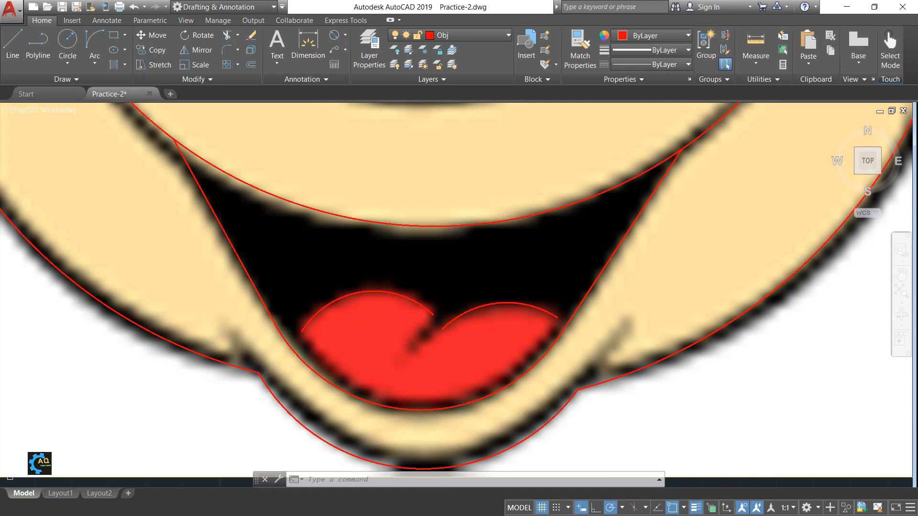
type("ex")
key("Return")
key("Return")
left_click(564, 314)
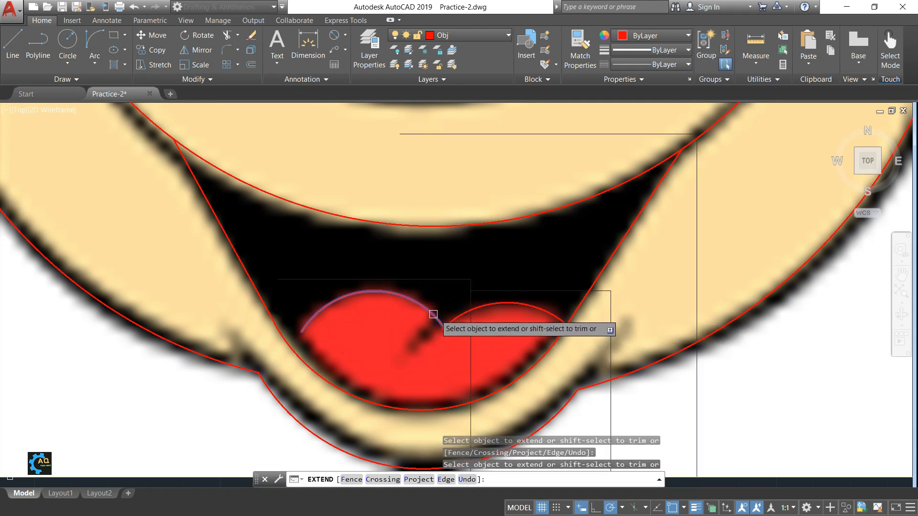
scroll(432, 316, "up", 2)
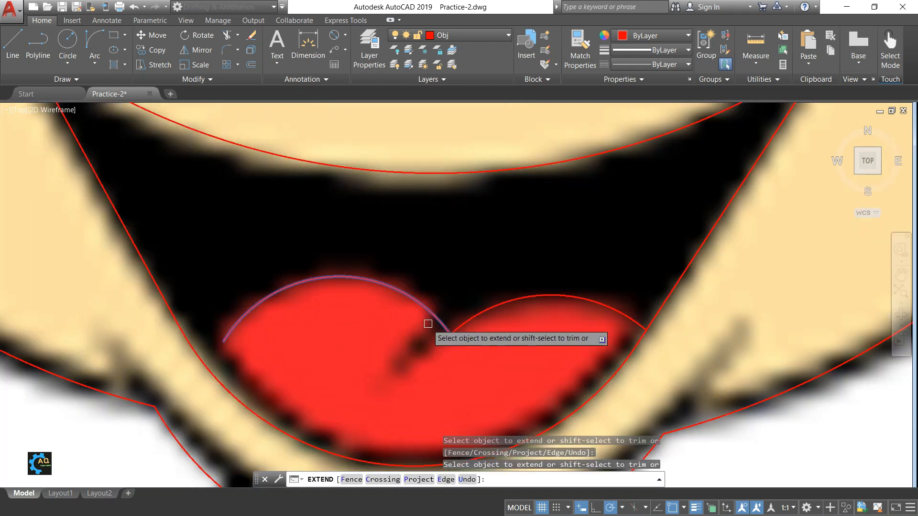
key("Escape")
key("Escape")
Draw two connected lines forming the tongue notch, from the left arc's inner end through the notch point to the right arc's inner end.
middle_click_drag(451, 356, 462, 355)
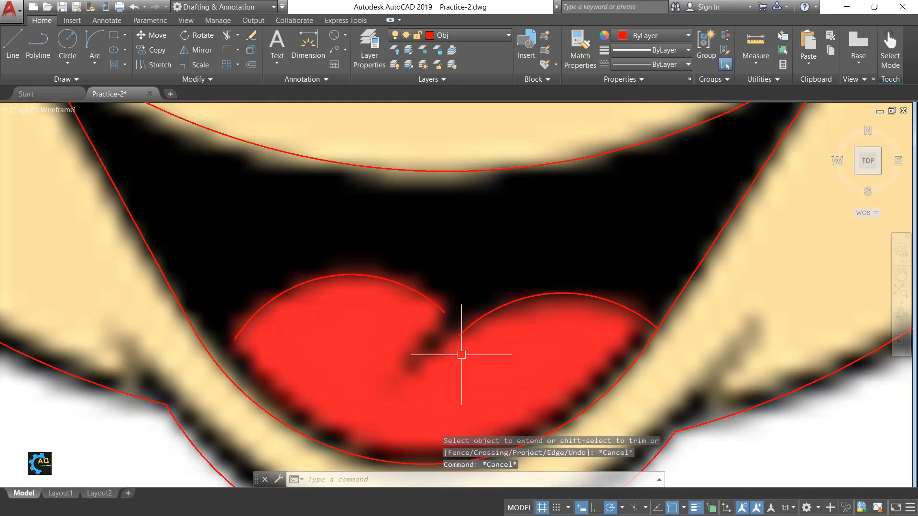
type("l")
key("Return")
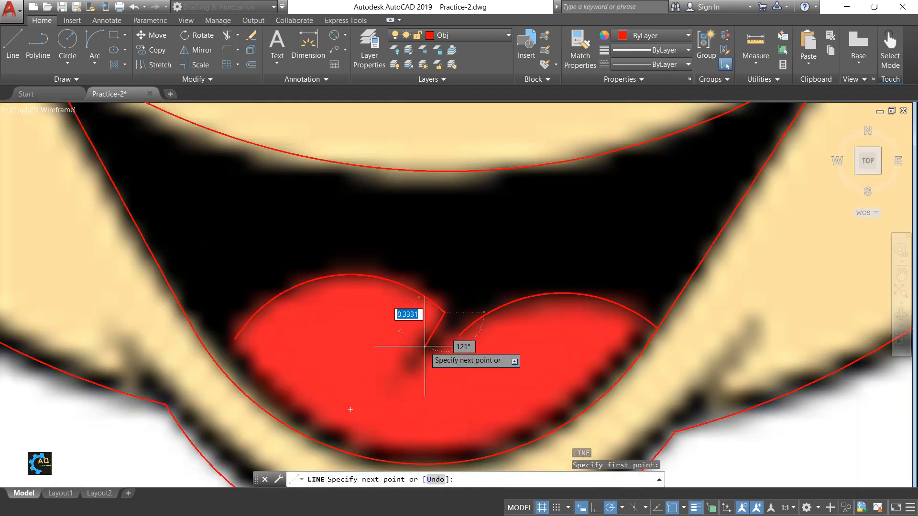
left_click(422, 348)
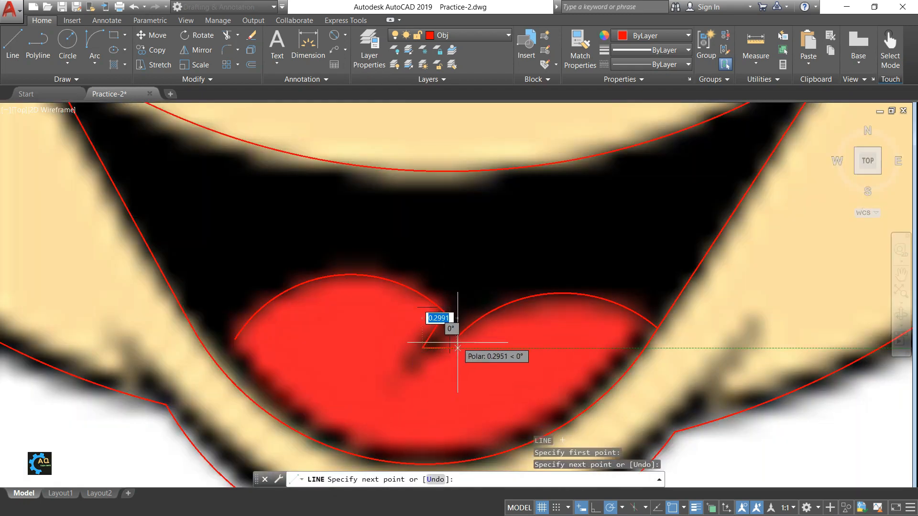
key("Escape")
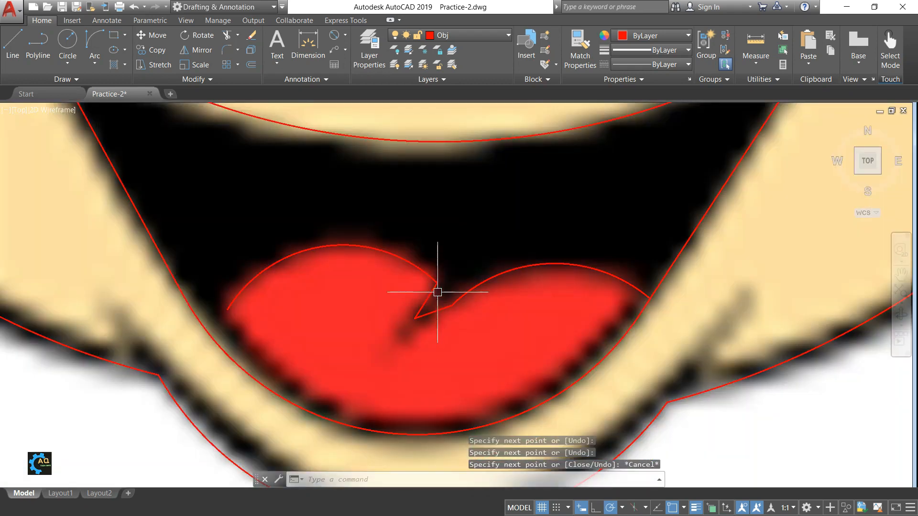
Fillet the left tongue arc's inner end and the adjoining notch line with a radius of 0.25.
scroll(450, 315, "up", 4)
type("f")
key("Return")
type("r")
key("Return")
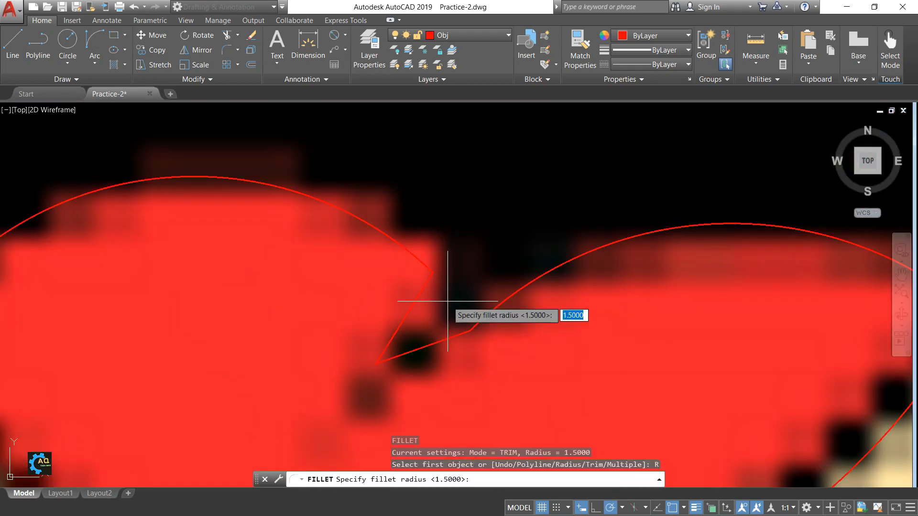
type("0.25")
key("Return")
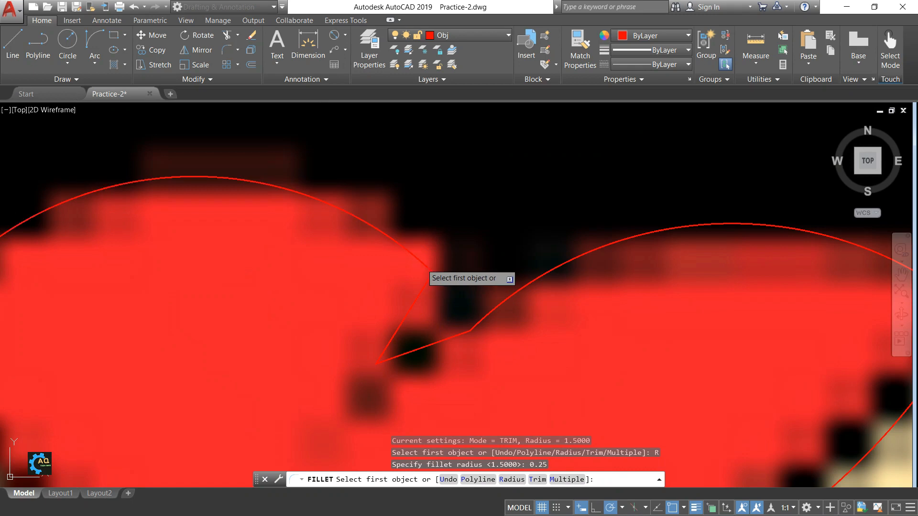
left_click(421, 270)
left_click(422, 295)
scroll(425, 299, "down", 4)
middle_click_drag(432, 306, 459, 316)
Try a 0.25 radius fillet between the right notch line and the right tongue arc, and erase the fillet arc.
key("Return")
type("r")
key("Return")
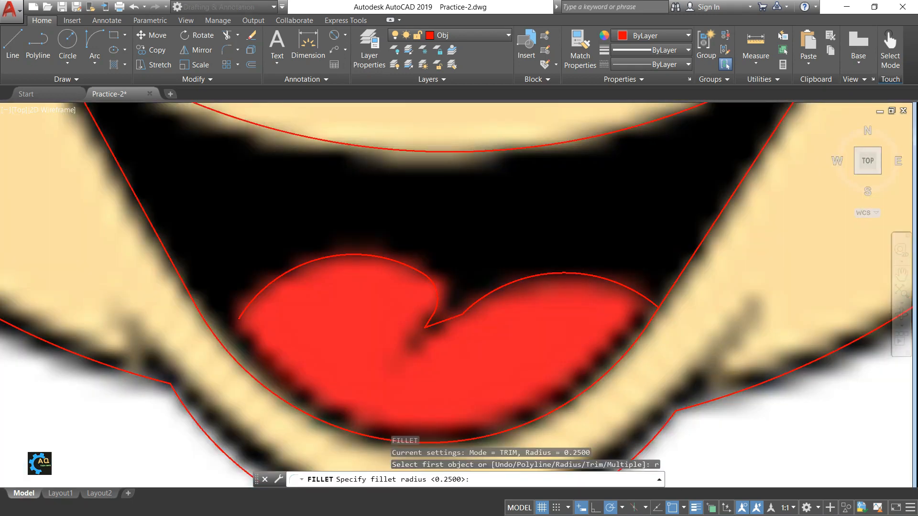
key("Return")
left_click(468, 312)
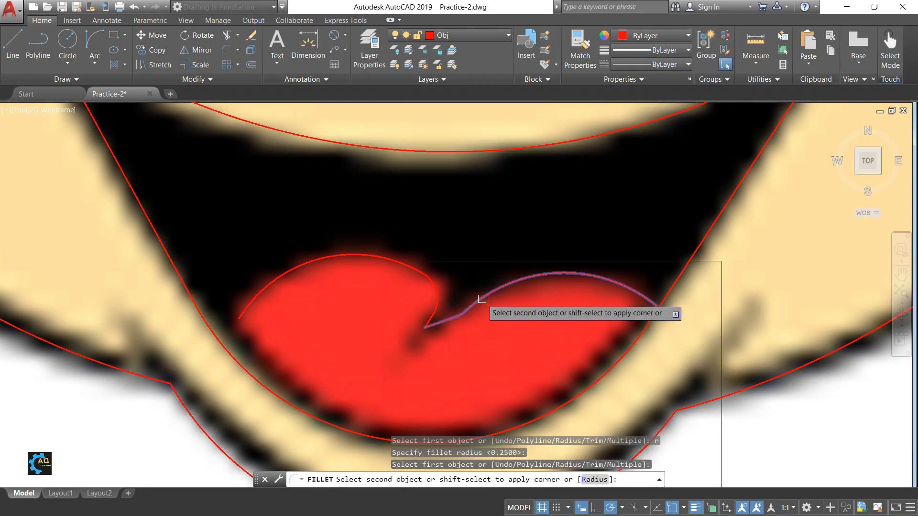
left_click(482, 297)
middle_click_drag(467, 328, 467, 335)
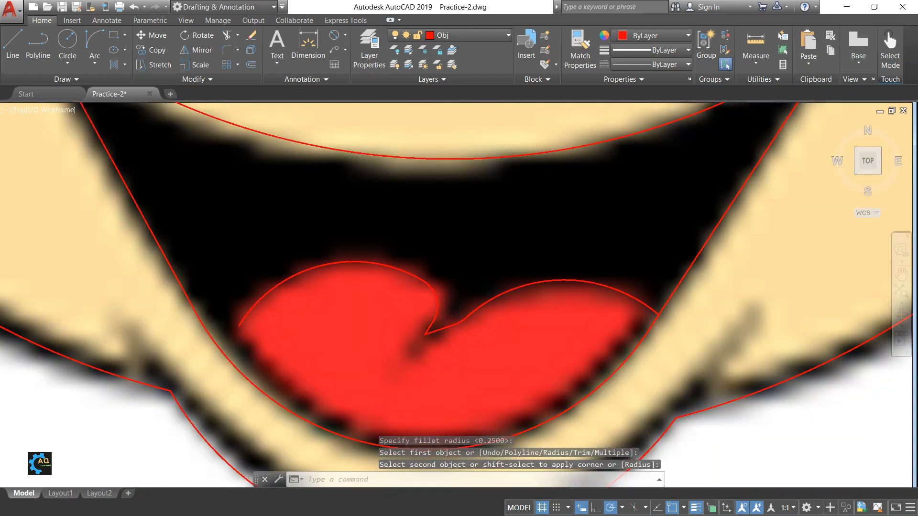
scroll(457, 334, "up", 4)
key("Delete")
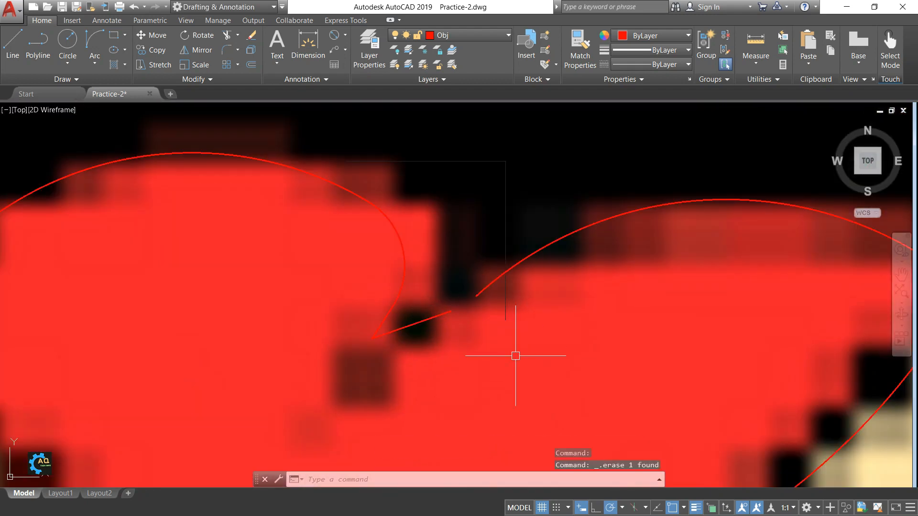
Try a 0.5 radius fillet between the right notch line and the right tongue arc, and erase the fillet arc.
type("f")
key("Return")
type("r")
key("Return")
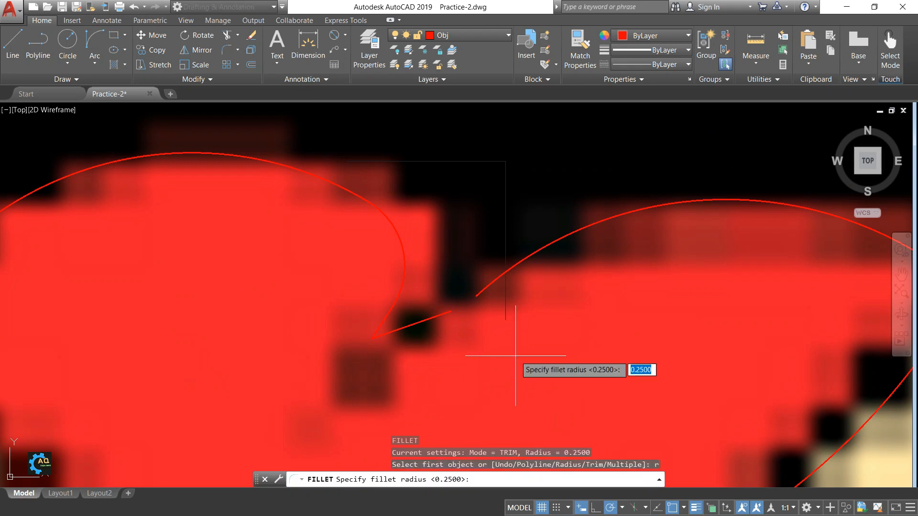
type(".5")
key("Return")
left_click(433, 316)
left_click(508, 271)
scroll(538, 308, "down", 2)
mouse_move(541, 318)
middle_mouse_down()
mouse_move(533, 290)
mouse_move(497, 290)
middle_mouse_up()
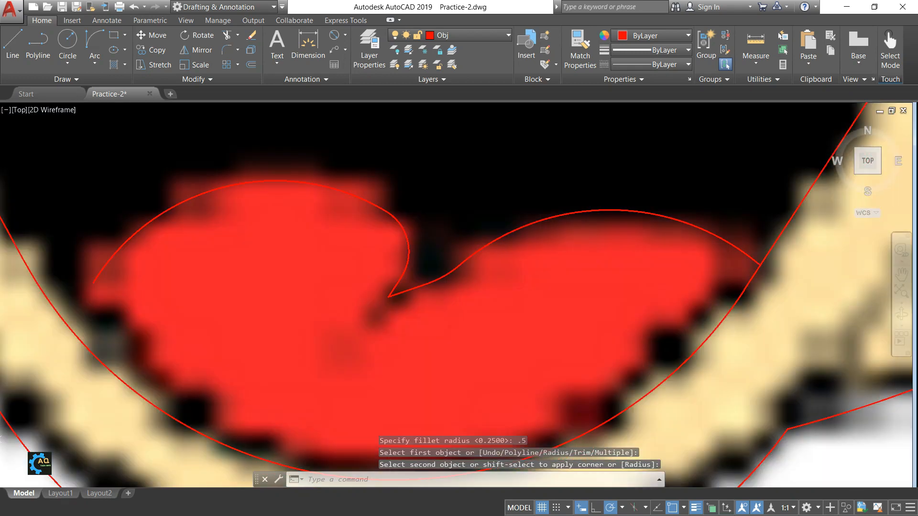
left_click(461, 275)
key("Delete")
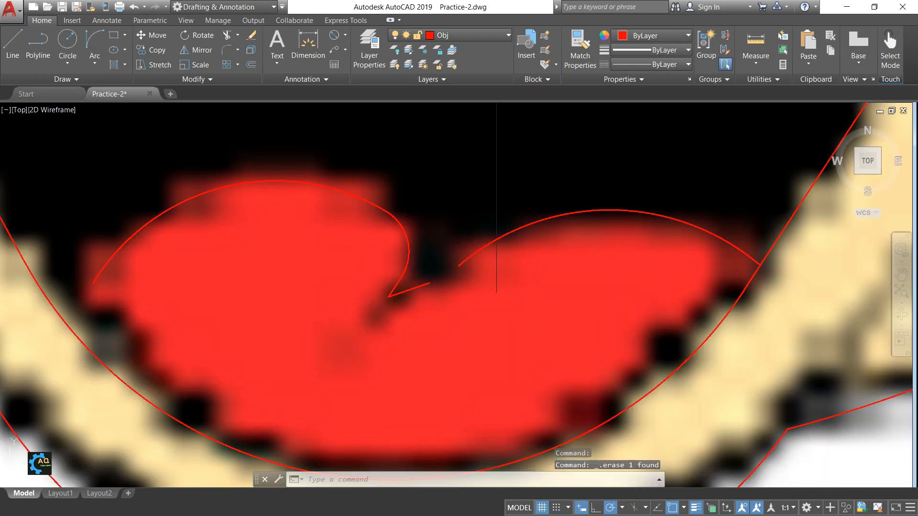
Fillet the right notch line and the right tongue arc with a radius of 1.
type("f")
key("Return")
type("r")
key("Return")
type("1")
key("Return")
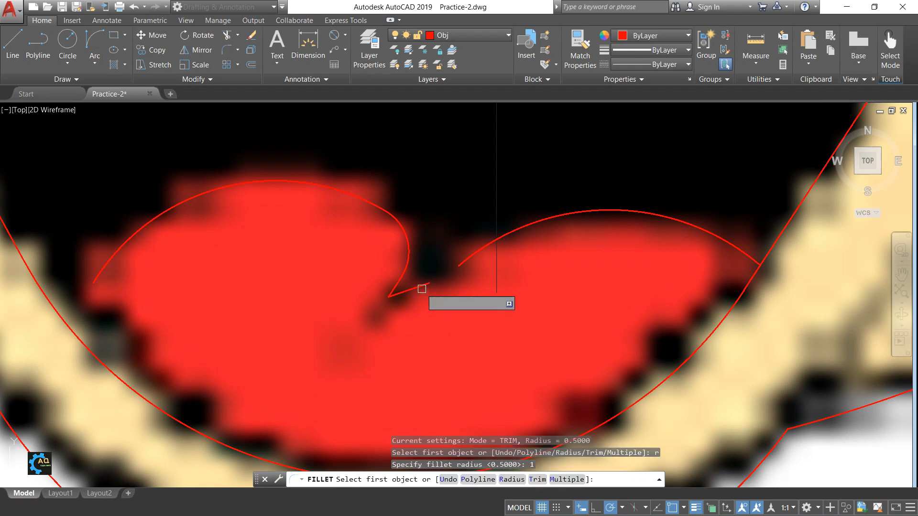
left_click(424, 285)
left_click(486, 246)
middle_click_drag(481, 287, 544, 283)
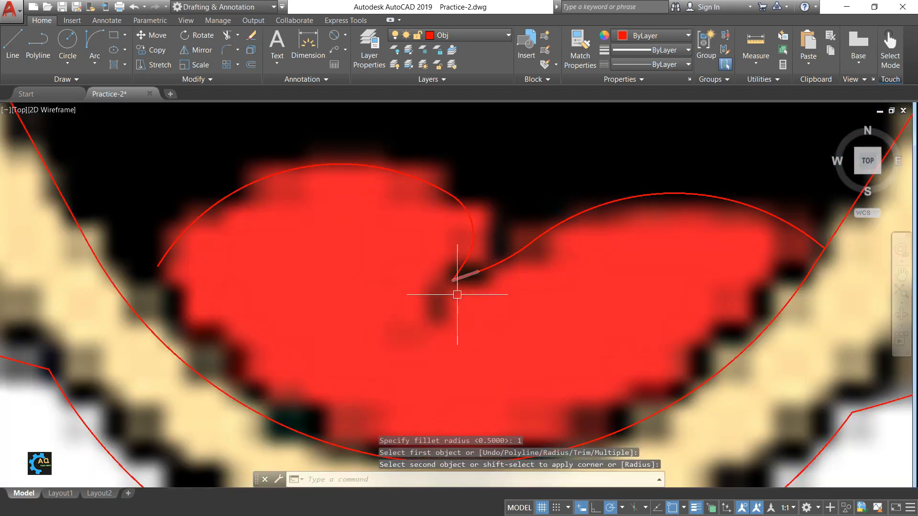
Try to fillet the tip of the tongue notch with a radius of 0.2.
key("Return")
type("r")
key("Return")
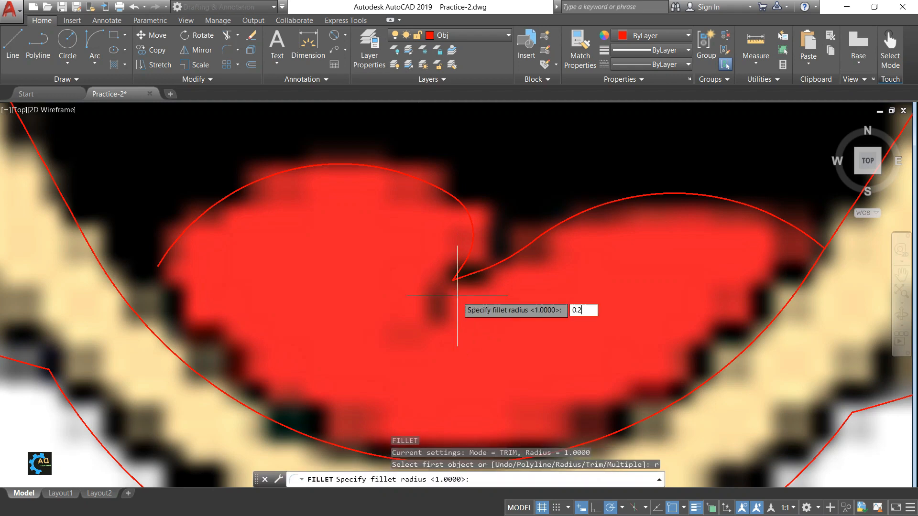
key("Return")
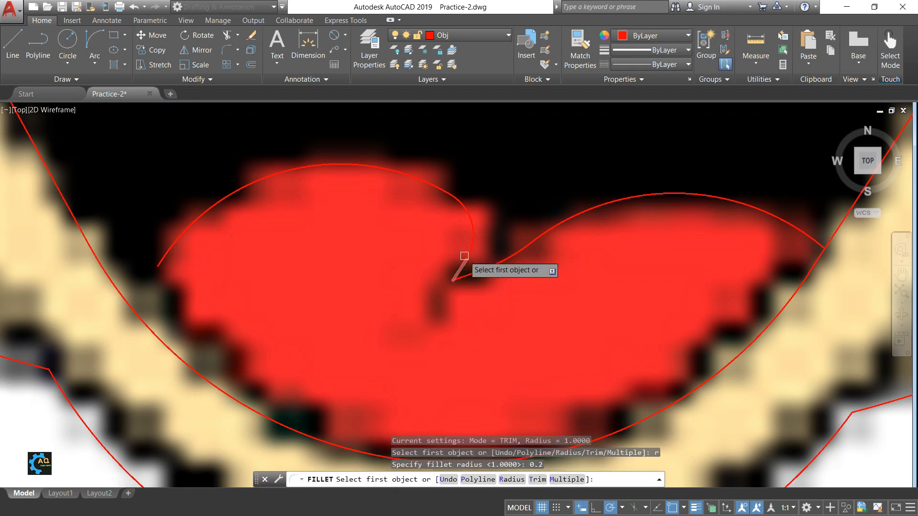
left_click(463, 277)
key("Escape")
scroll(463, 271, "up", 5)
key("Escape")
key("Escape")
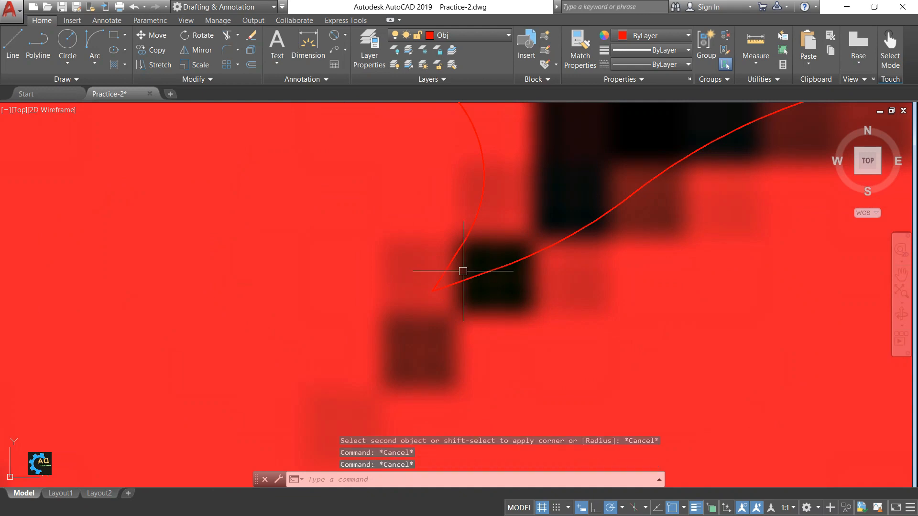
Try to fillet the tip of the tongue notch with a radius of 0.1.
key("Return")
type("r")
key("Return")
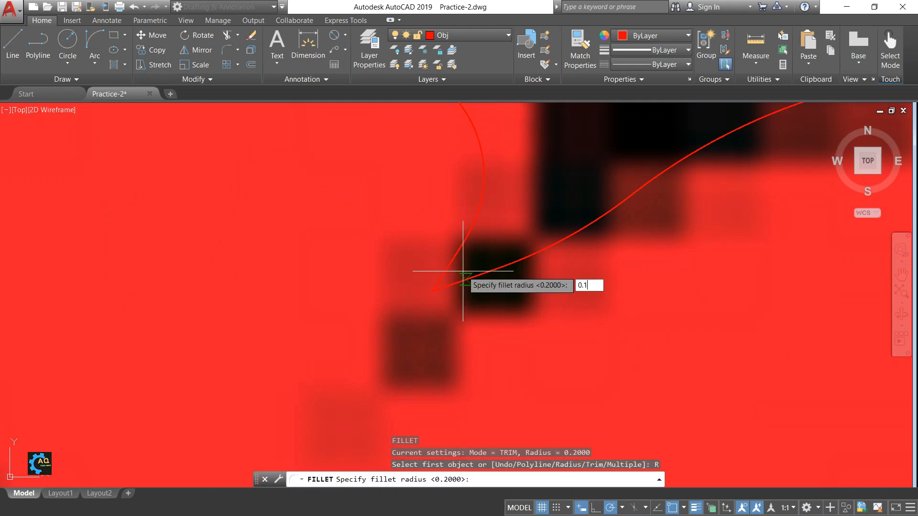
key("Return")
left_click(459, 256)
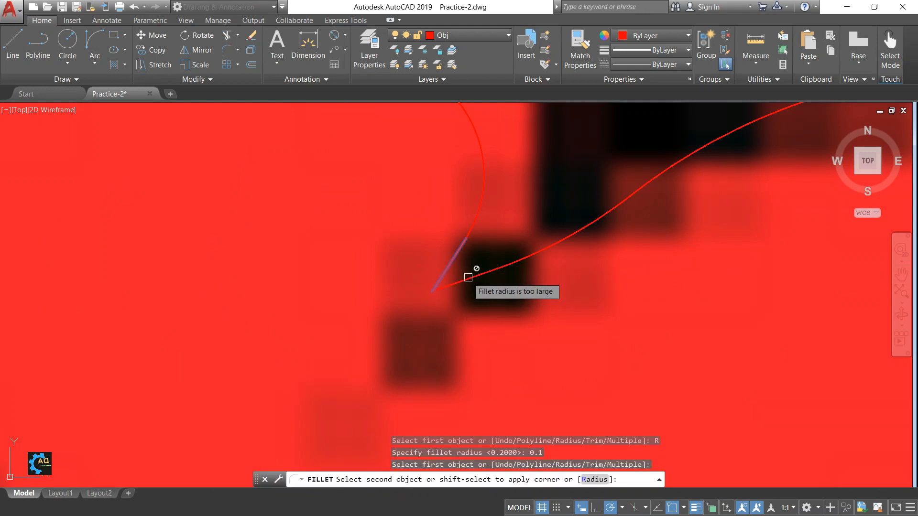
key("Escape")
key("Escape")
Try to fillet the tip of the tongue notch with a radius of 0.05.
key("Return")
type("r")
key("Return")
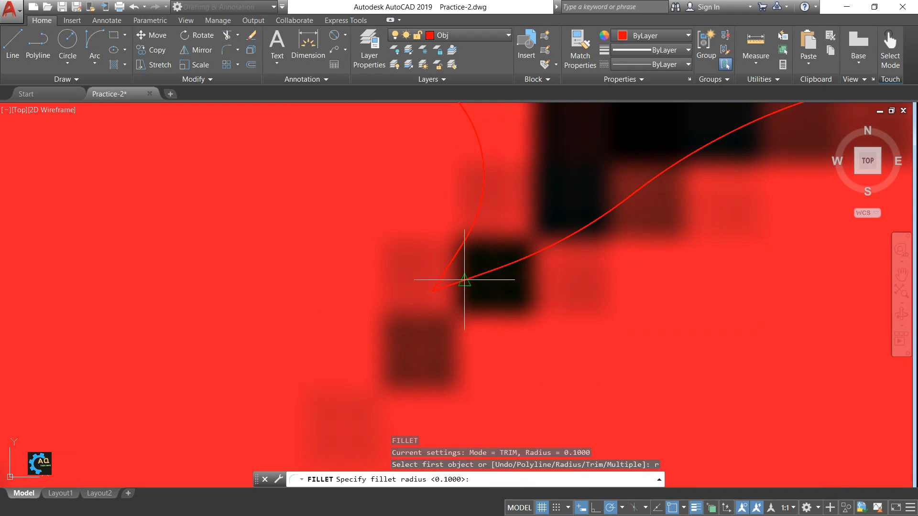
type("0.05")
key("Return")
left_click(454, 254)
key("Escape")
scroll(454, 275, "up", 3)
key("Escape")
Fillet the two lines at the tip of the tongue notch with a radius of 0.01.
key("Return")
type("r")
key("Return")
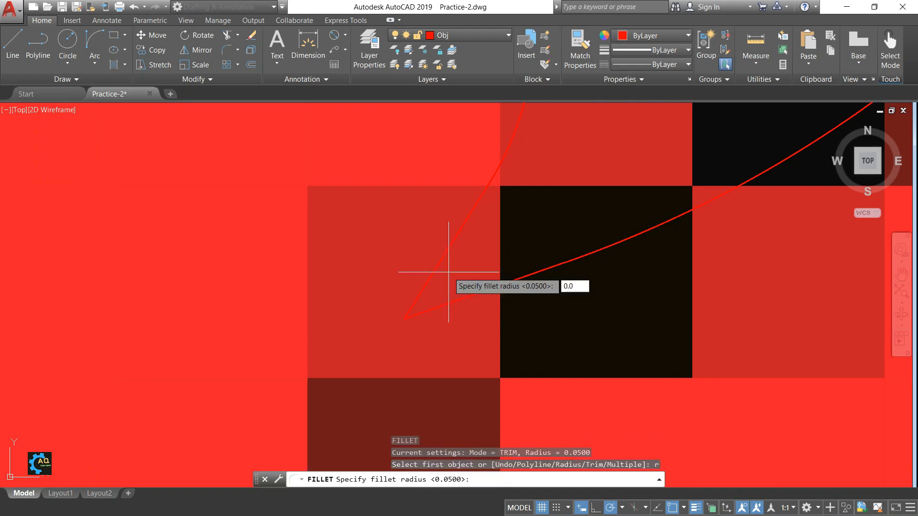
key("Return")
left_click(437, 268)
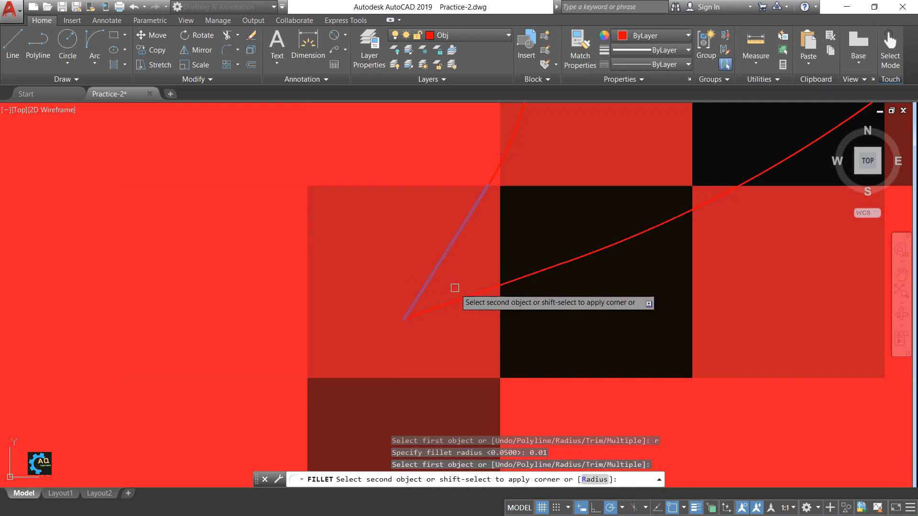
left_click(459, 297)
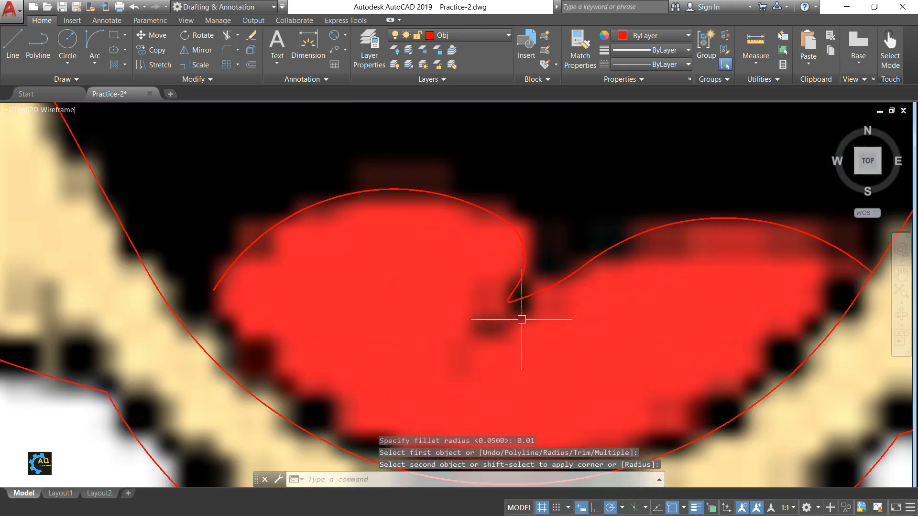
middle_click_drag(523, 318, 561, 299)
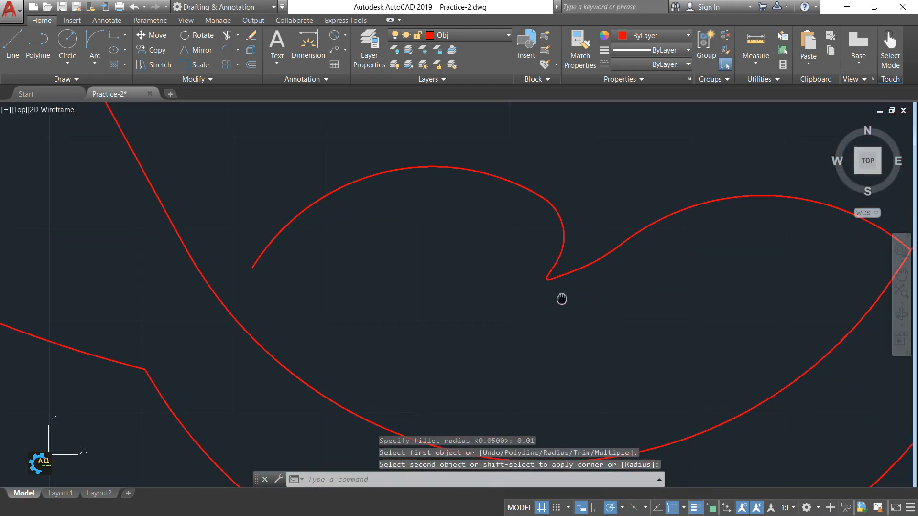
key("Escape")
Extend the outer end of the left tongue arc to the mouth outline.
scroll(349, 279, "down", 4)
type("ex")
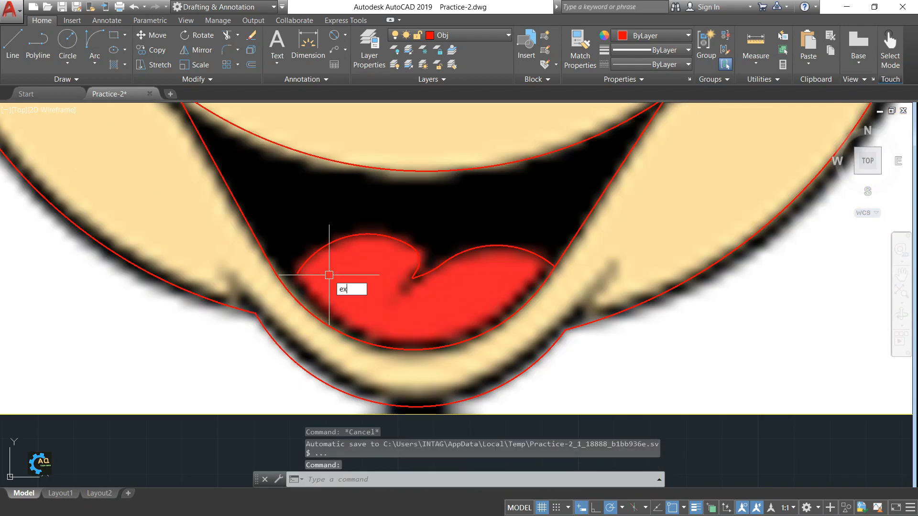
key("Return")
key("Return")
key("Escape")
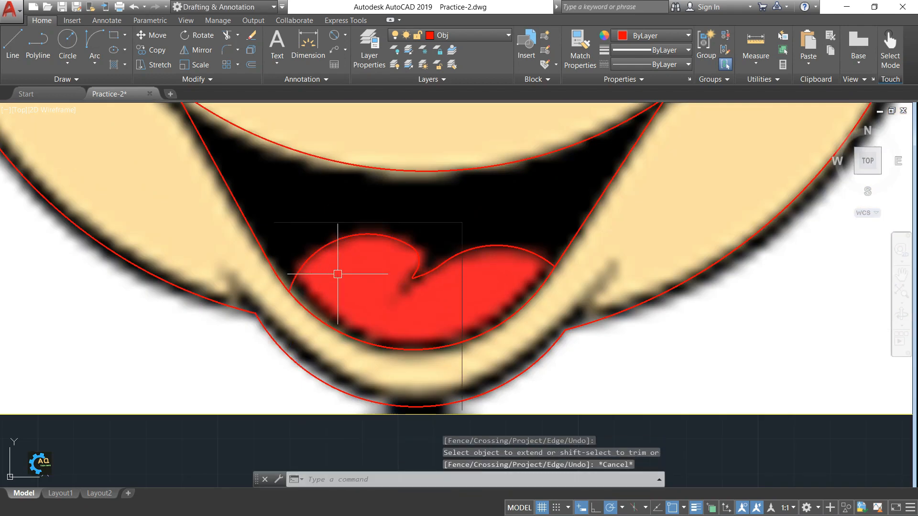
scroll(337, 266, "down", 3)
middle_click_drag(435, 292, 492, 310)
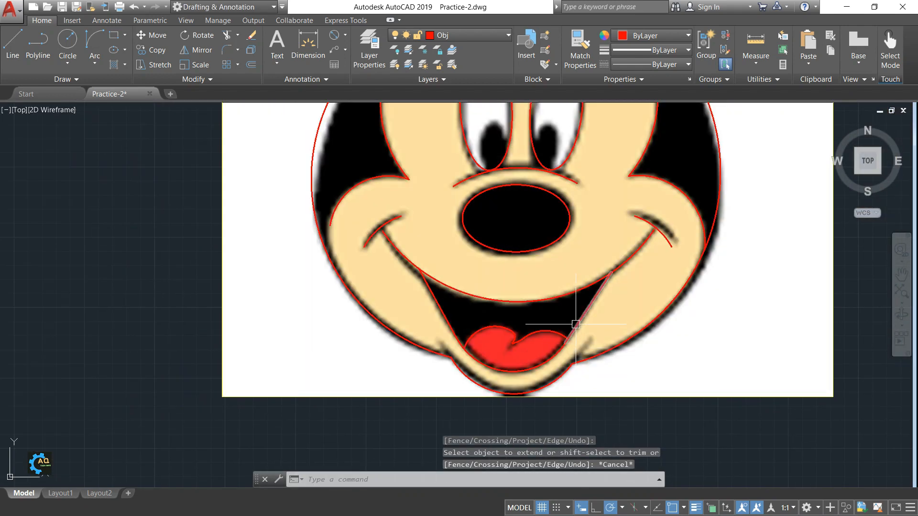
middle_click_drag(576, 326, 565, 379)
scroll(565, 300, "down", 2)
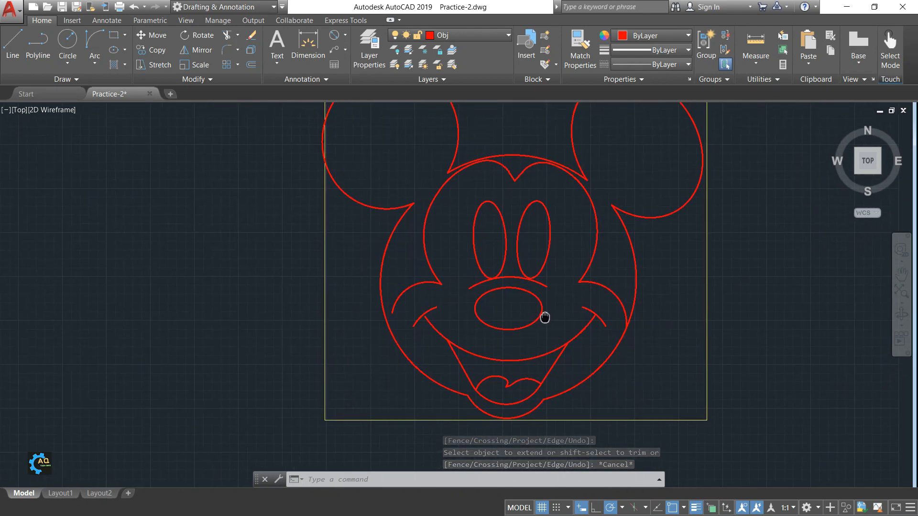
mouse_move(564, 225)
middle_mouse_down()
mouse_move(564, 251)
mouse_move(593, 285)
middle_mouse_up()
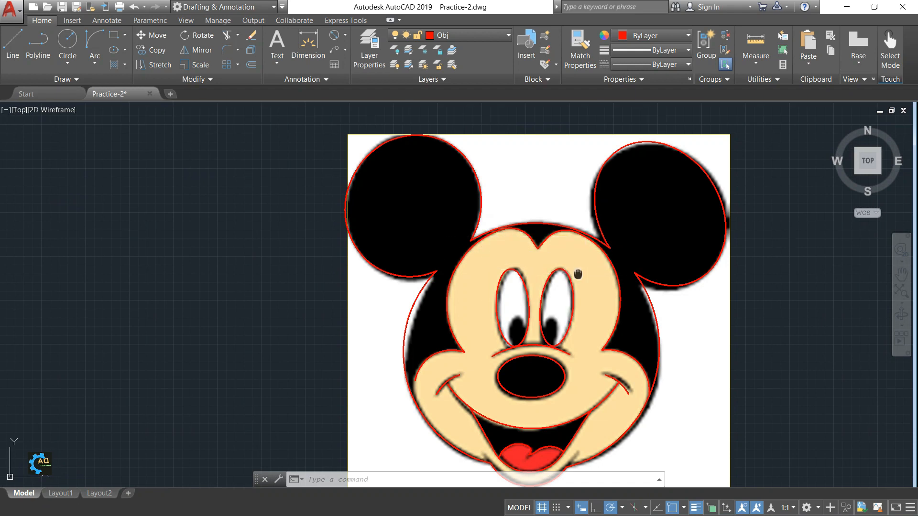
Try to move the window-selected face tracing, using a base point near the eyes.
scroll(536, 255, "down", 4)
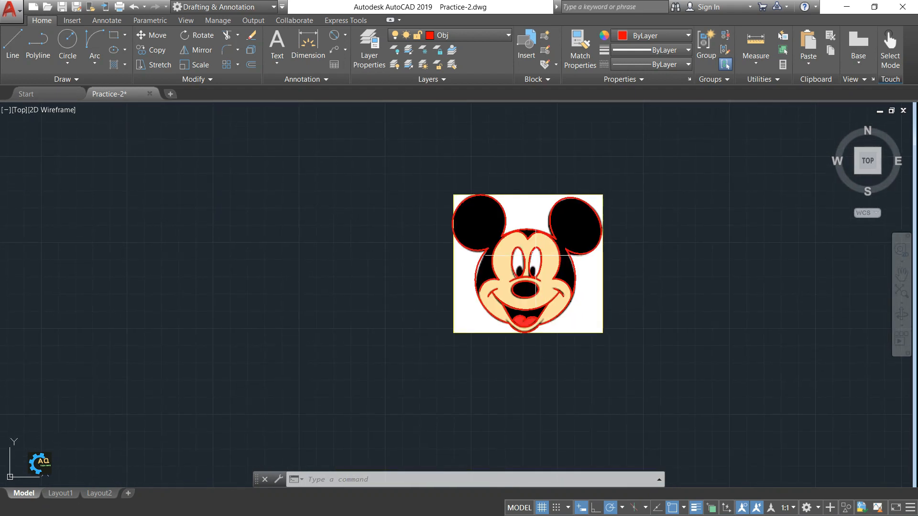
type("m")
key("Return")
left_click(418, 163)
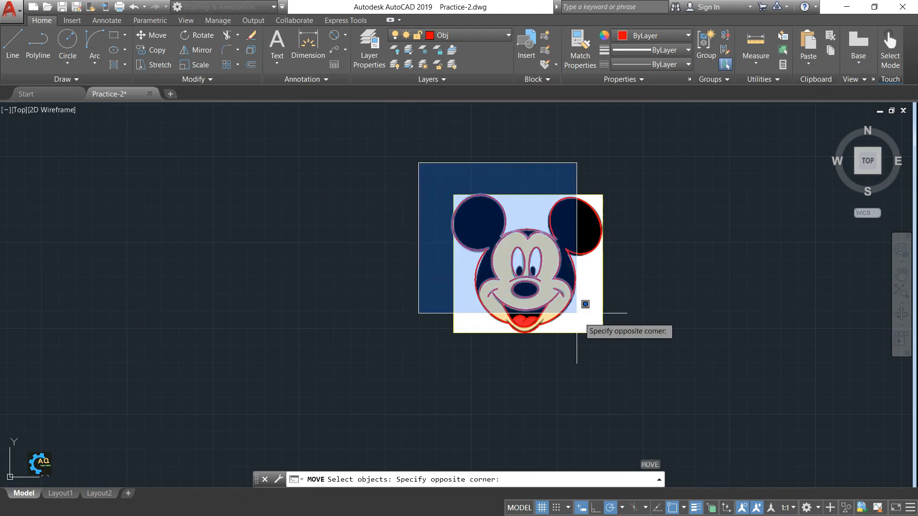
scroll(604, 338, "up", 6)
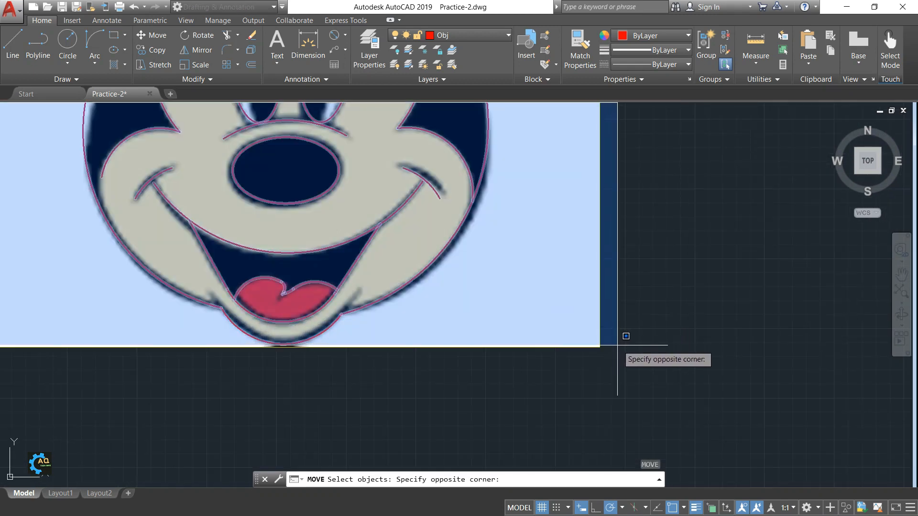
left_click(614, 333)
key("Return")
scroll(552, 315, "down", 2)
scroll(556, 313, "down", 3)
left_click(499, 264)
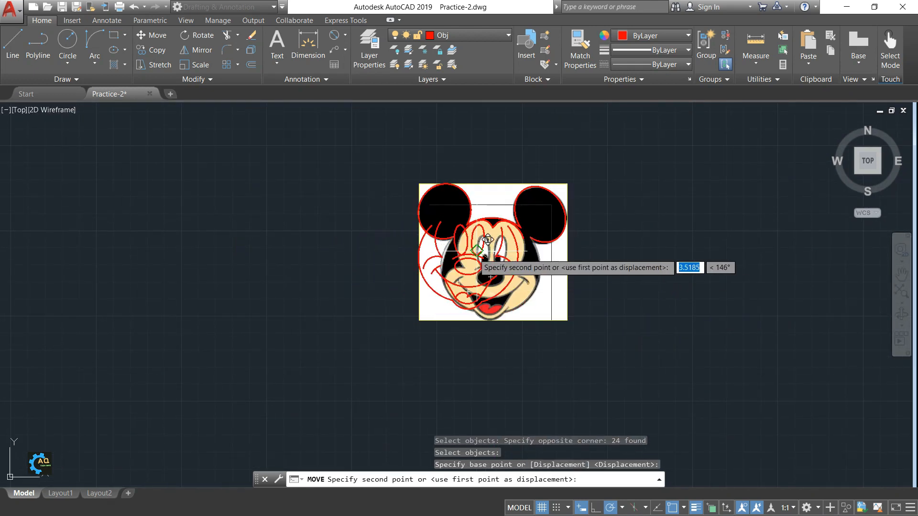
key("Escape")
key("Escape")
Move the whole face tracing horizontally off the picture to the empty area on its left, leaving the picture itself out of the selection.
left_click(355, 167)
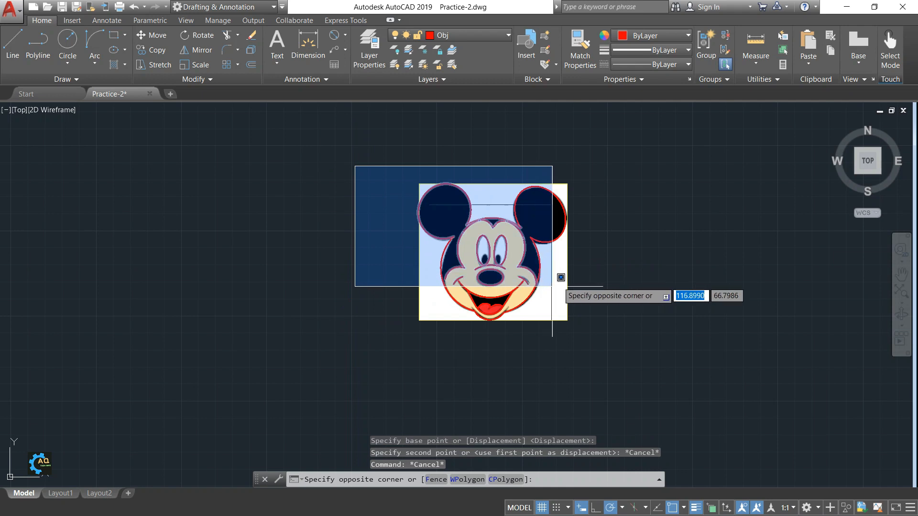
key("Escape")
left_click(649, 144)
scroll(363, 313, "up", 4)
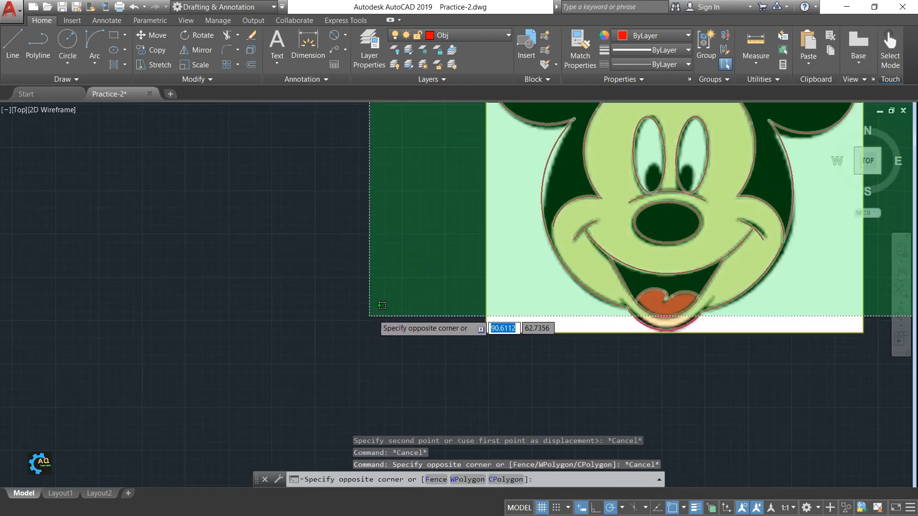
left_click(375, 327)
scroll(453, 322, "down", 2)
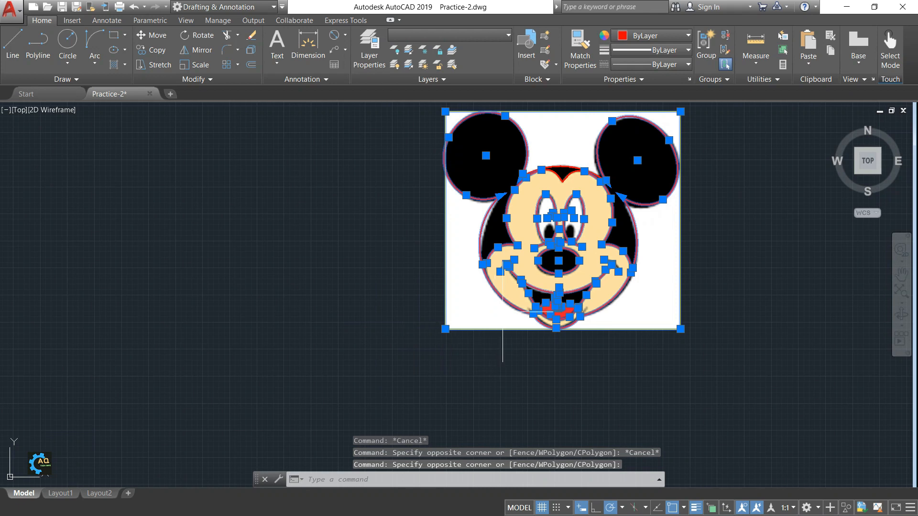
middle_click_drag(447, 254, 434, 304)
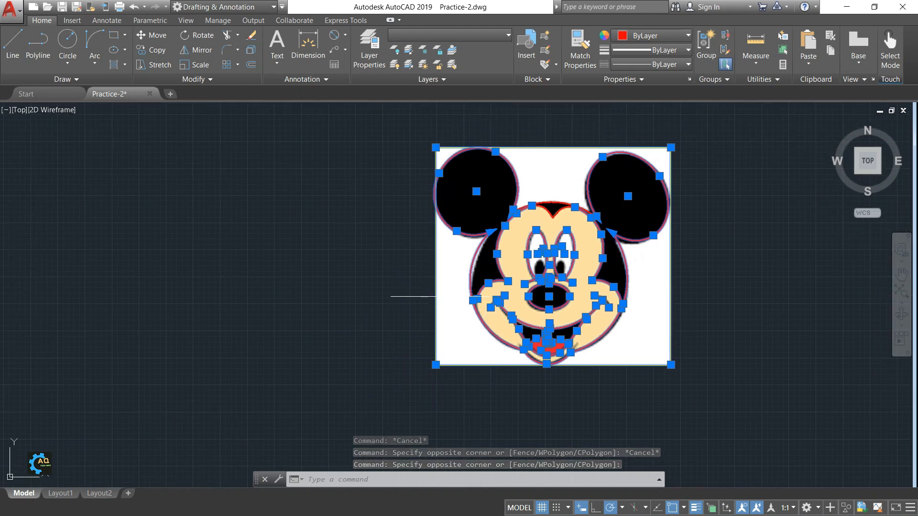
left_click(436, 290, "shift")
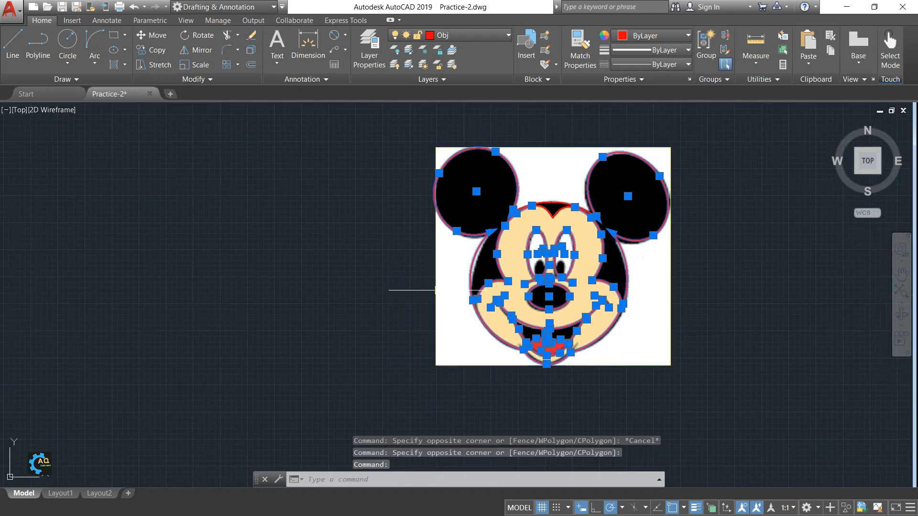
type("M")
key("Return")
left_click(572, 263)
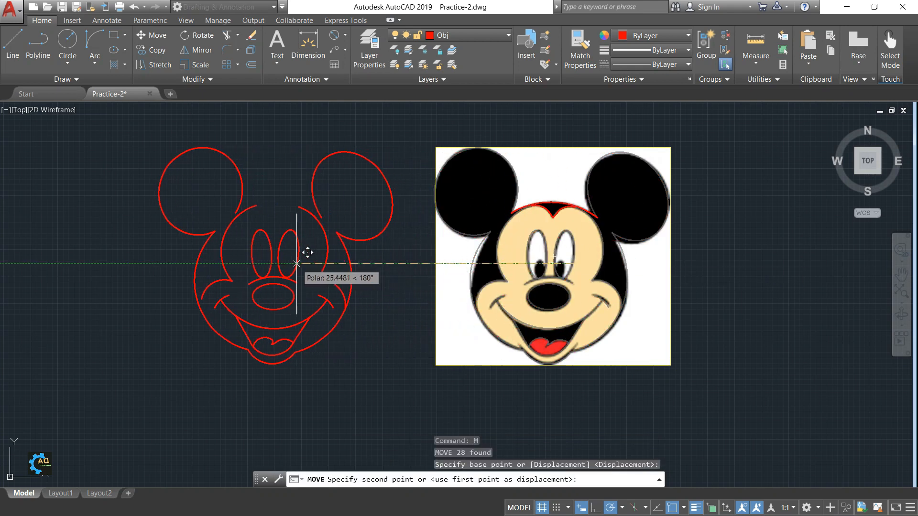
middle_click_drag(297, 263, 389, 267)
left_click(377, 266)
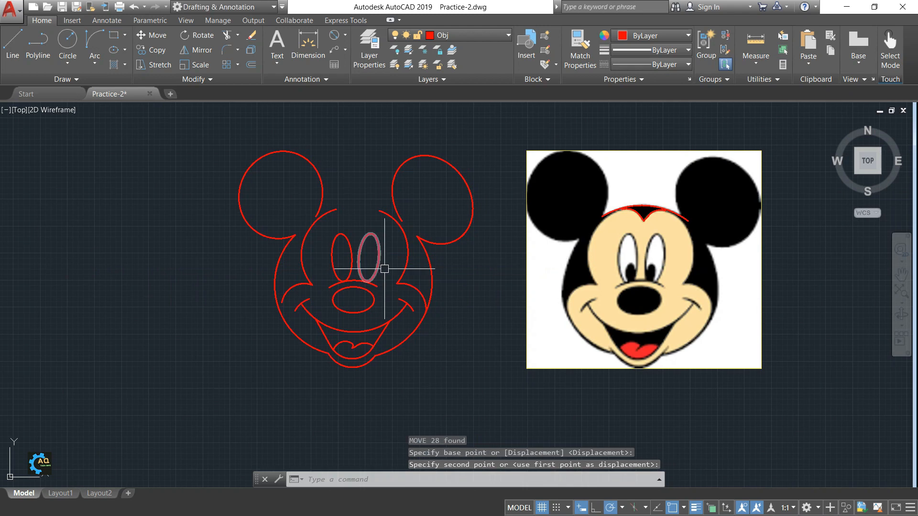
middle_click_drag(697, 268, 654, 285)
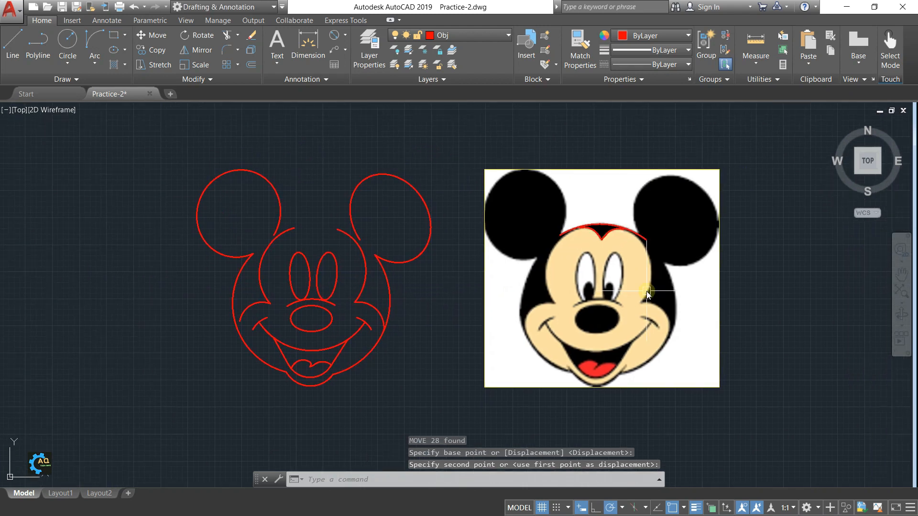
key("Return")
left_click(763, 167)
left_click(484, 289)
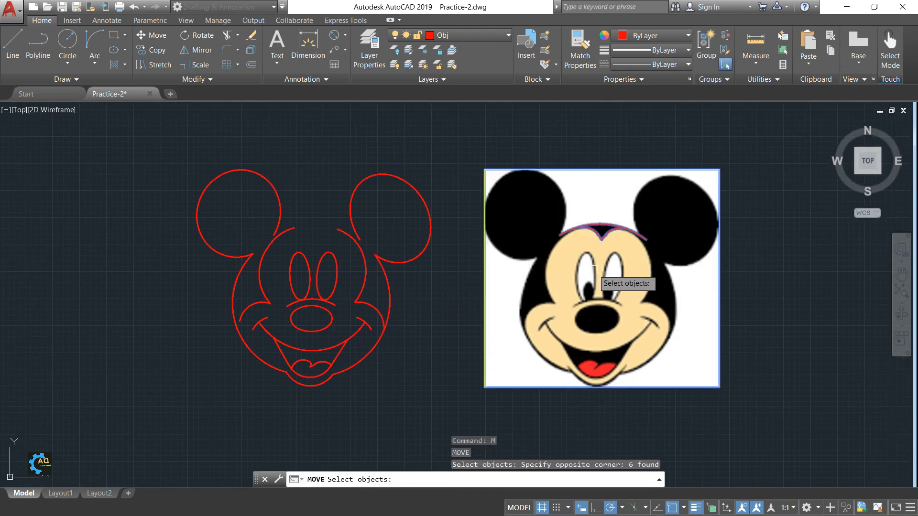
scroll(603, 253, "up", 2)
key("Return")
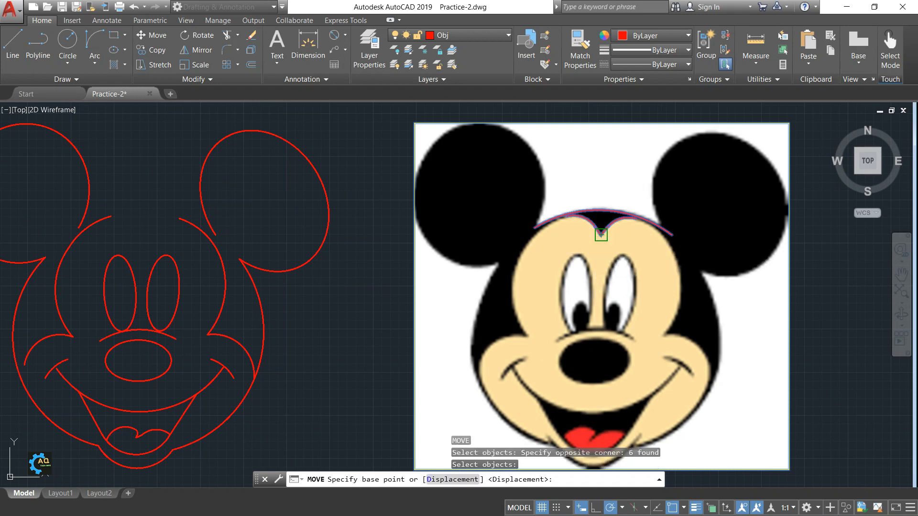
left_click(601, 234)
middle_click_drag(286, 275, 412, 307)
key("Escape")
scroll(464, 282, "down", 2)
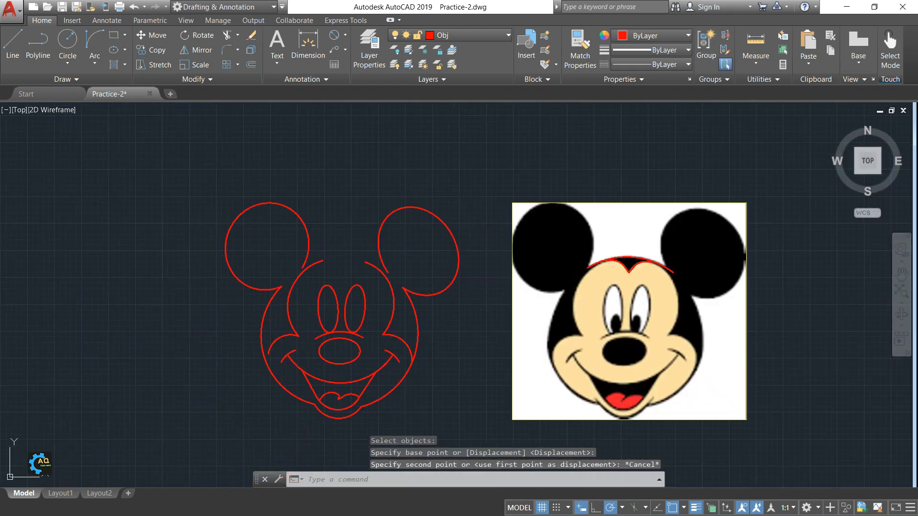
Move the forehead arcs from the picture onto the tracing, snapping their right end to the inner end of the right ear.
key("Return")
left_click(549, 163)
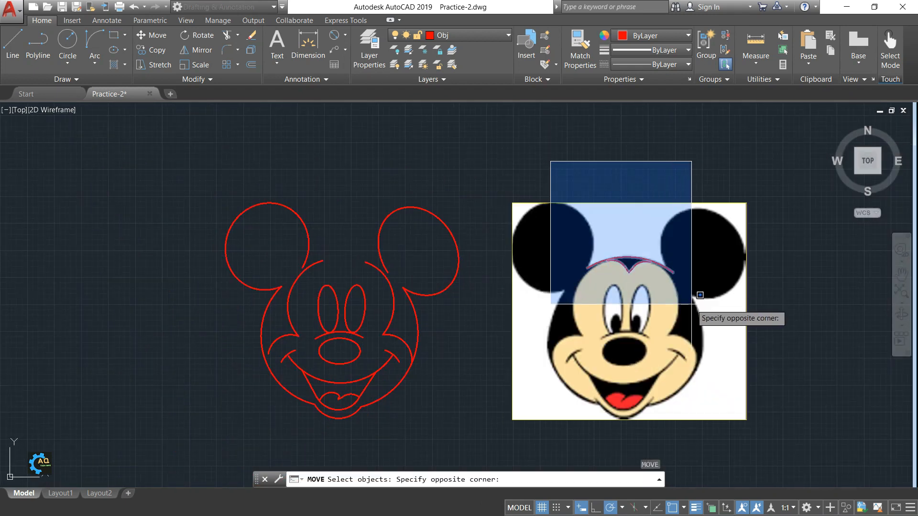
left_click(707, 351)
key("Return")
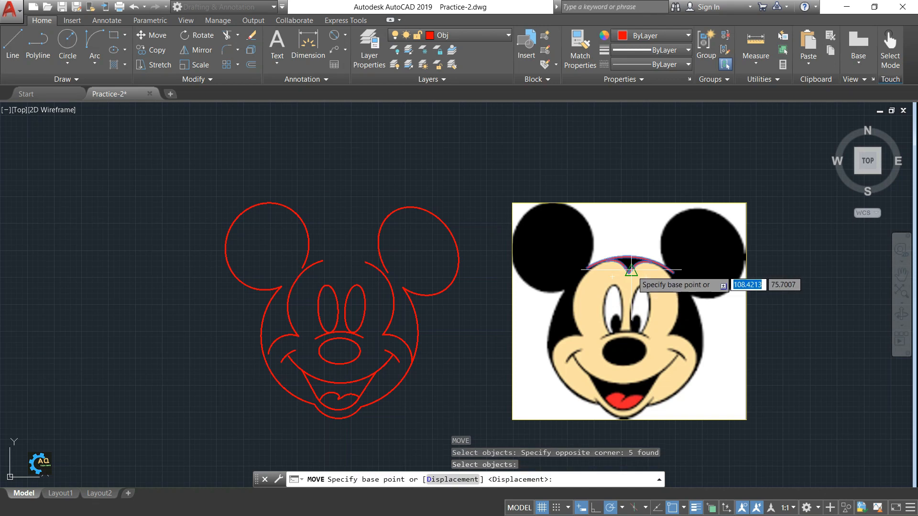
left_click(667, 269)
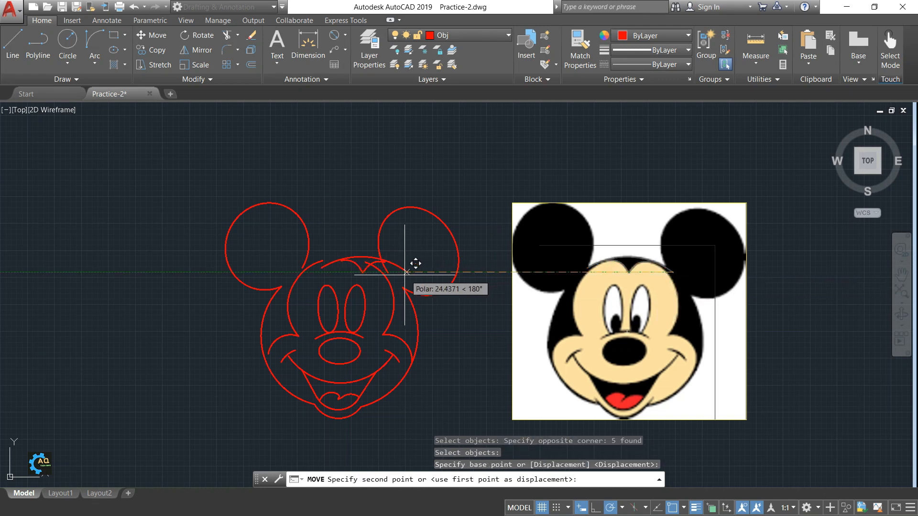
scroll(409, 272, "up", 3)
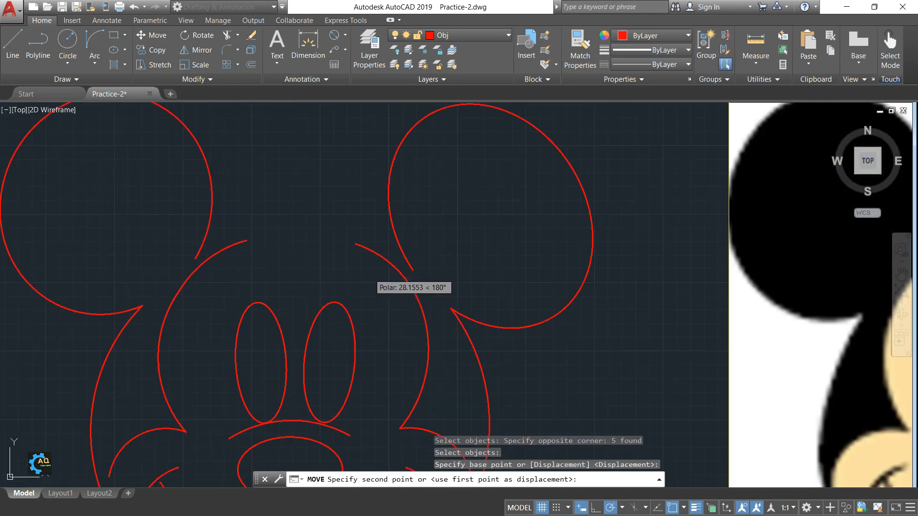
left_click(413, 270)
key("Escape")
scroll(468, 286, "down", 4)
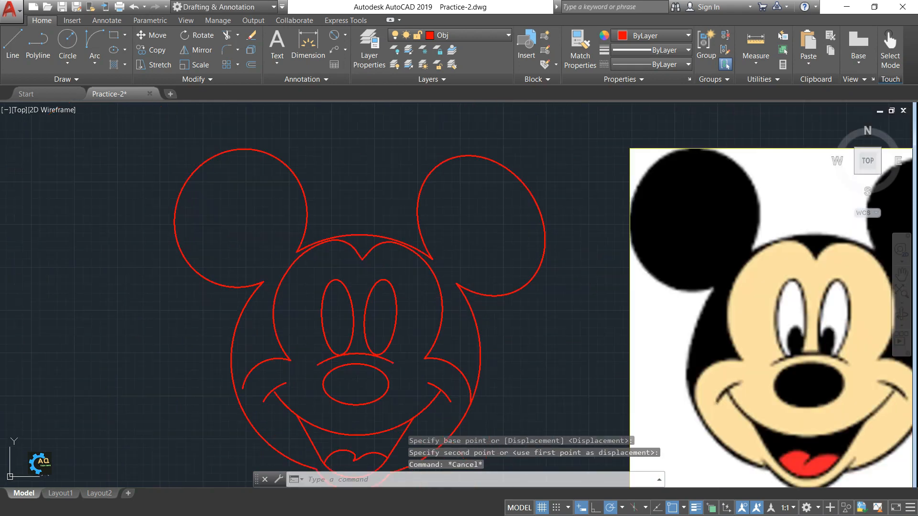
Inspect the tracing beside the picture for gaps in the face, ear and cheek outlines.
mouse_move(475, 293)
middle_mouse_down()
mouse_move(528, 300)
mouse_move(543, 337)
mouse_move(558, 340)
middle_mouse_up()
middle_click_drag(732, 315, 708, 336)
scroll(880, 227, "up", 4)
scroll(773, 225, "down", 4)
mouse_move(260, 311)
middle_mouse_down()
mouse_move(528, 274)
mouse_move(550, 261)
middle_mouse_up()
mouse_move(576, 229)
middle_mouse_down()
mouse_move(615, 227)
mouse_move(547, 236)
mouse_move(524, 229)
middle_mouse_up()
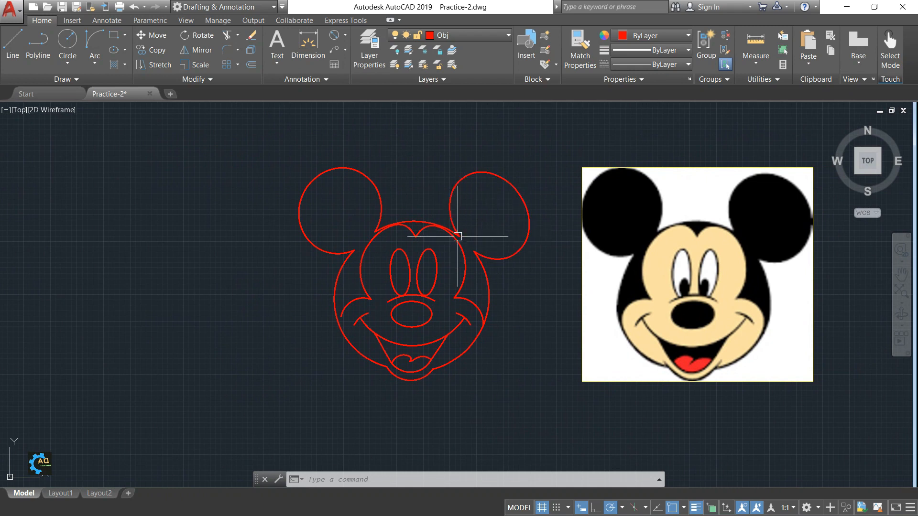
left_click(125, 67)
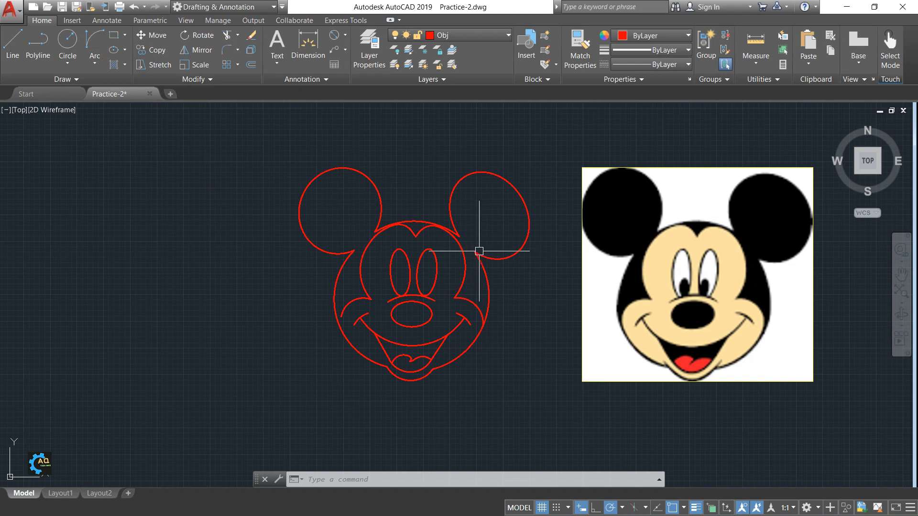
scroll(468, 284, "up", 3)
middle_click_drag(302, 170, 329, 170)
middle_click_drag(249, 304, 279, 329)
middle_click_drag(421, 415, 522, 336)
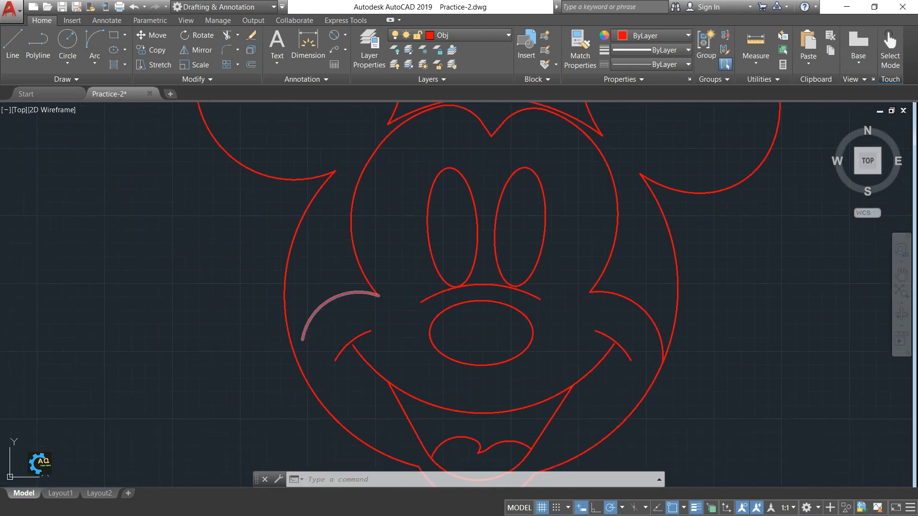
Try to extend the lower end of the left cheek arc, and undo the extension.
key("Escape")
key("Escape")
key("Escape")
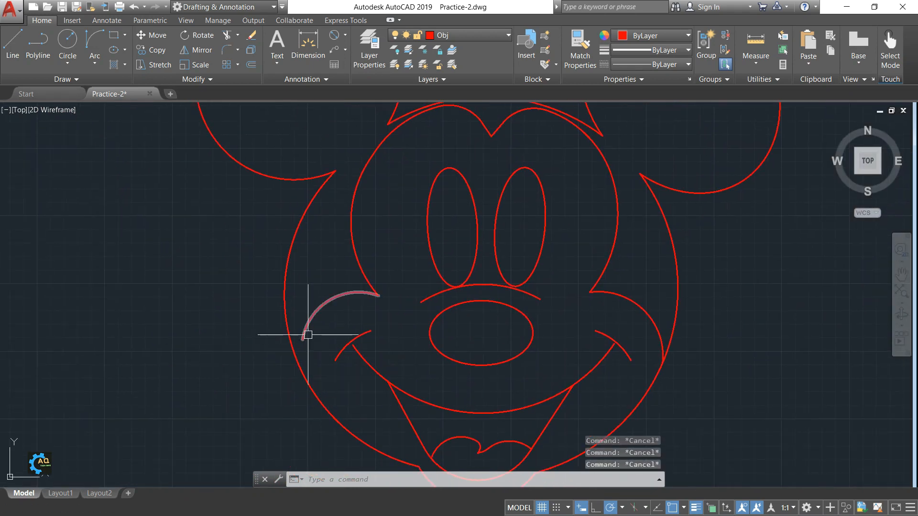
type("ex")
key("Return")
key("Return")
left_click(308, 335)
key("Escape")
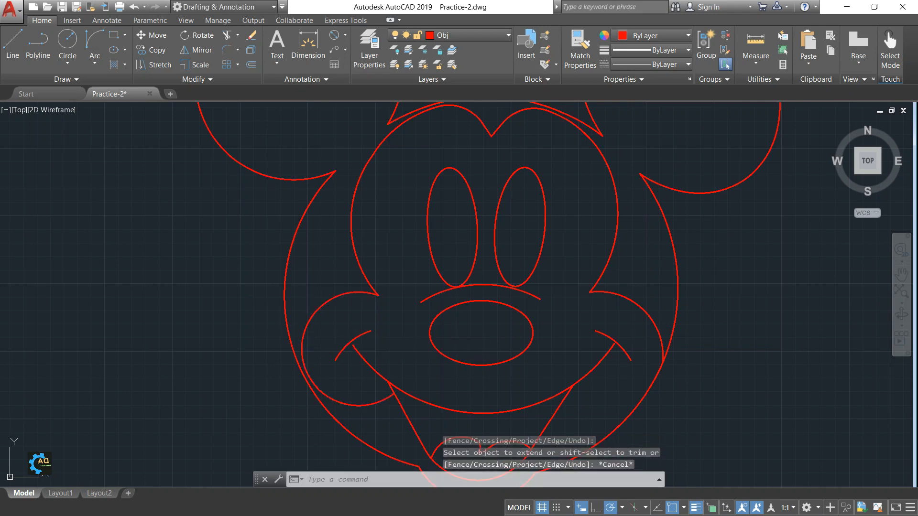
key("ctrl+z")
left_click(304, 331)
scroll(305, 331, "up", 6)
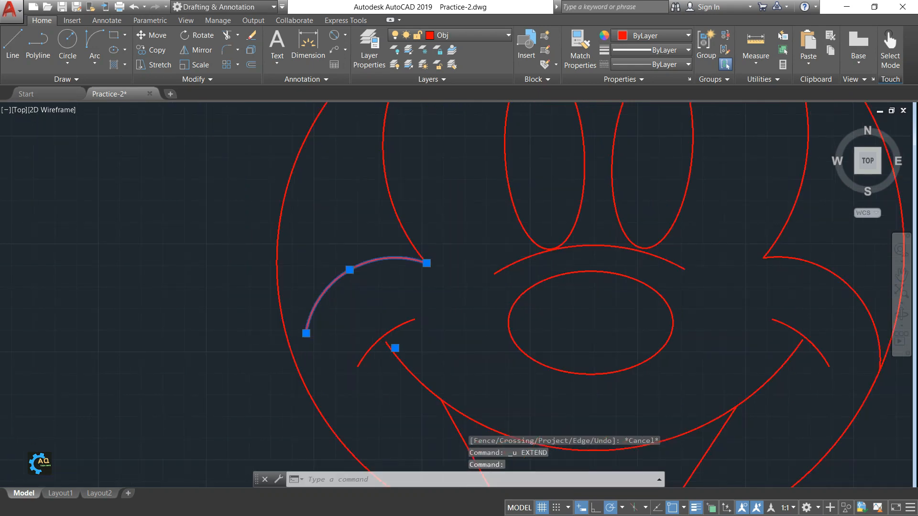
left_click(295, 325)
key("Escape")
key("Escape")
Extend the lower end of the left cheek arc to the outer face outline.
type("ex")
key("Return")
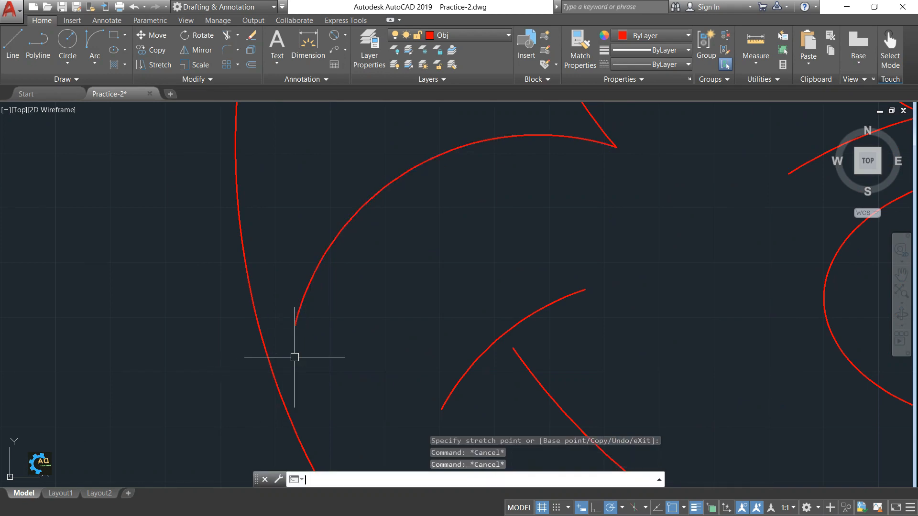
key("Return")
scroll(303, 306, "down", 3)
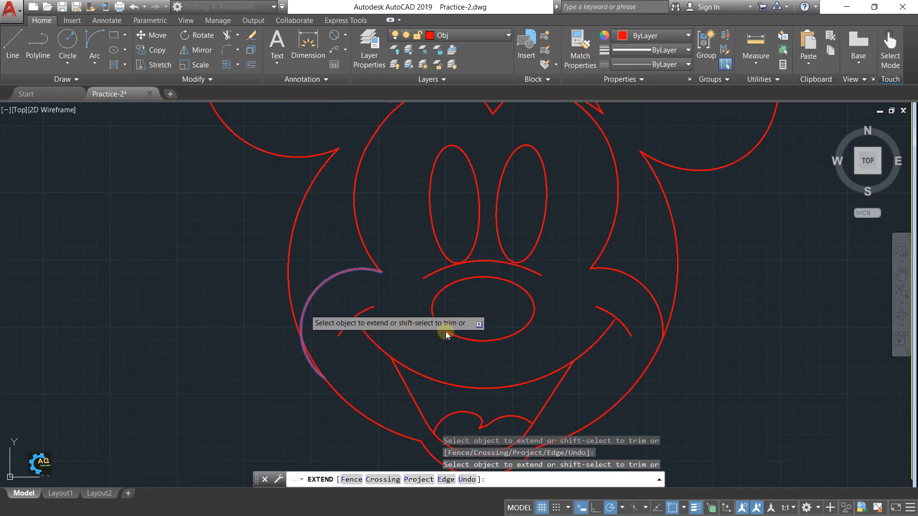
key("Escape")
middle_click_drag(507, 339, 477, 339)
scroll(477, 339, "down", 4)
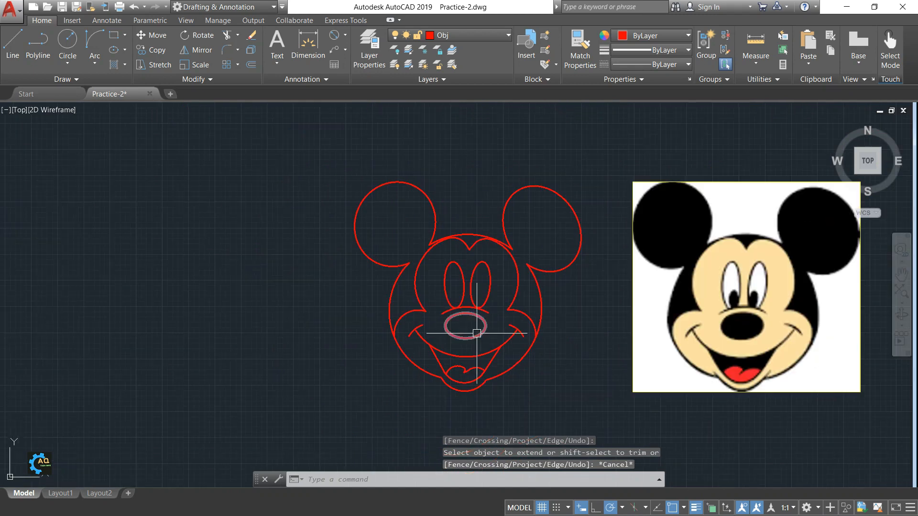
middle_click_drag(434, 304, 434, 305)
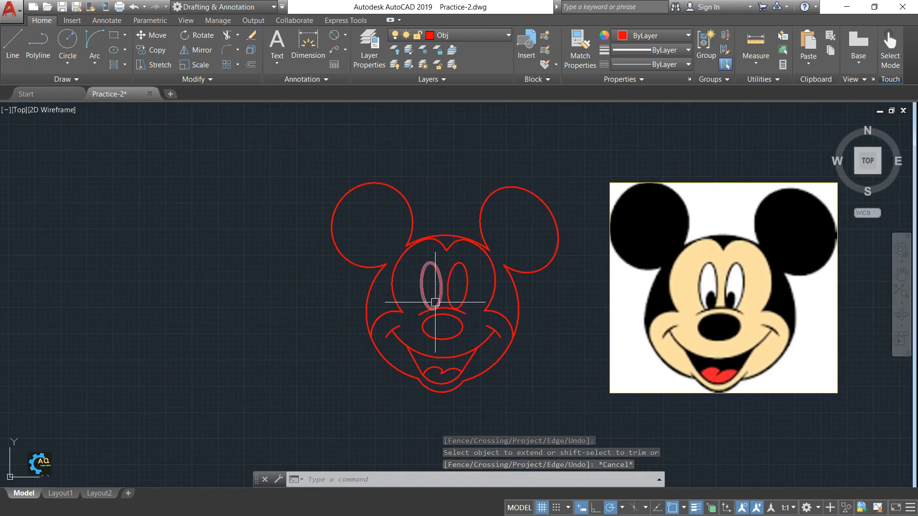
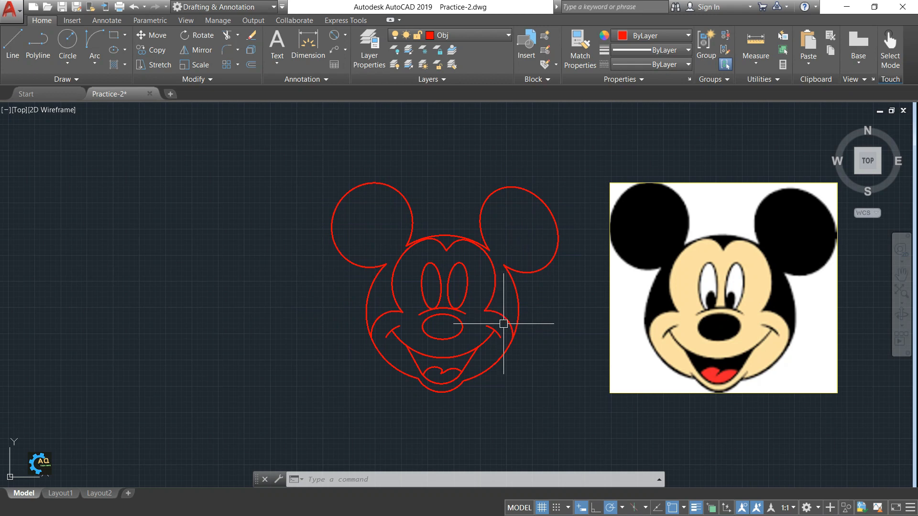
Apply a linear gradient fill to the area covering both ears, the forehead peak and the sides of the head.
scroll(512, 338, "up", 3)
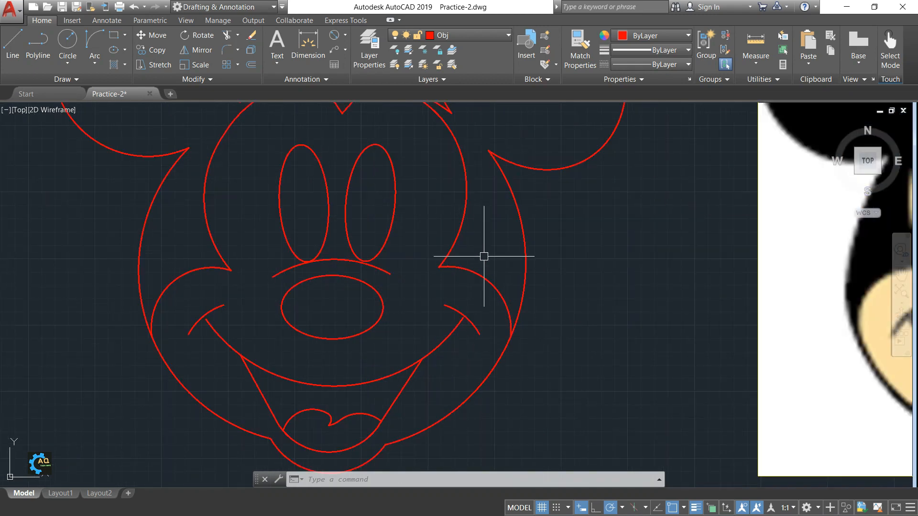
scroll(439, 331, "down", 2)
middle_click_drag(441, 329, 461, 342)
middle_click_drag(408, 296, 445, 320)
left_click(126, 67)
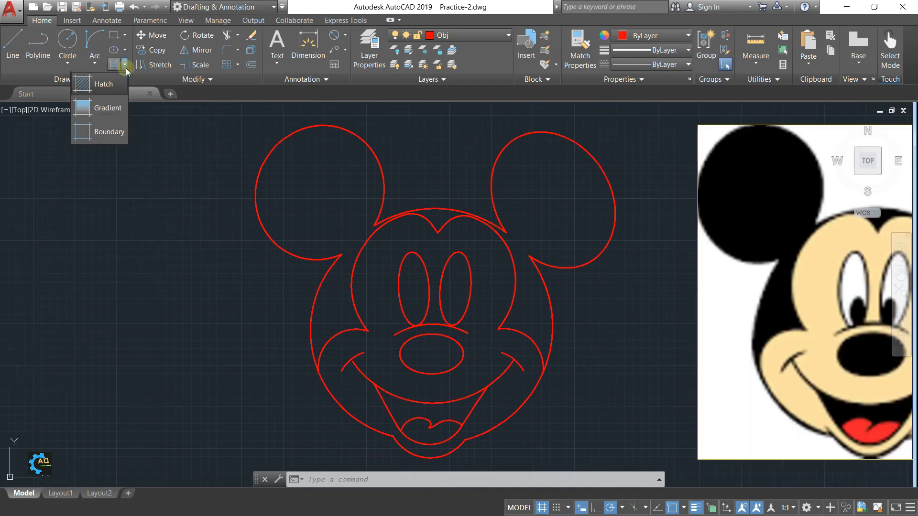
left_click(102, 108)
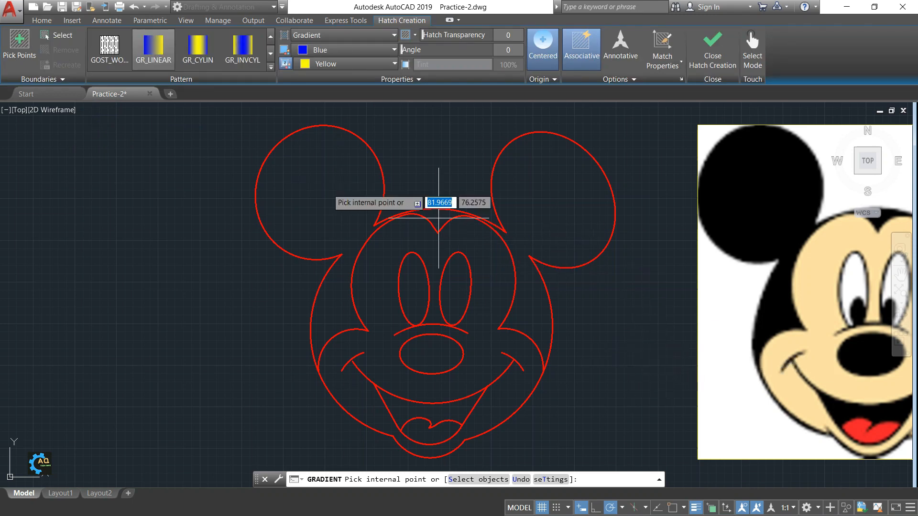
left_click(350, 202)
left_click(348, 200)
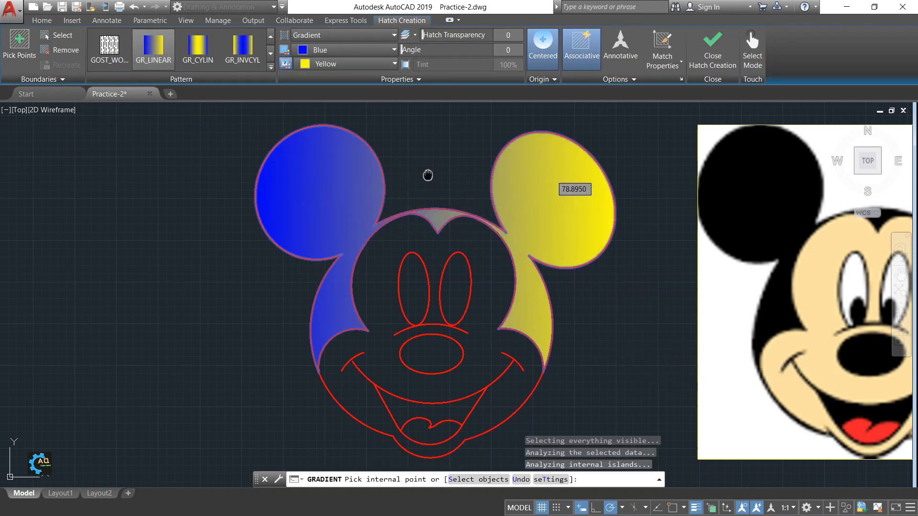
Set both gradient colors of the ear and head fill to black (0,0,0) and finish the hatch.
middle_click_drag(428, 176, 387, 177)
left_click(368, 49)
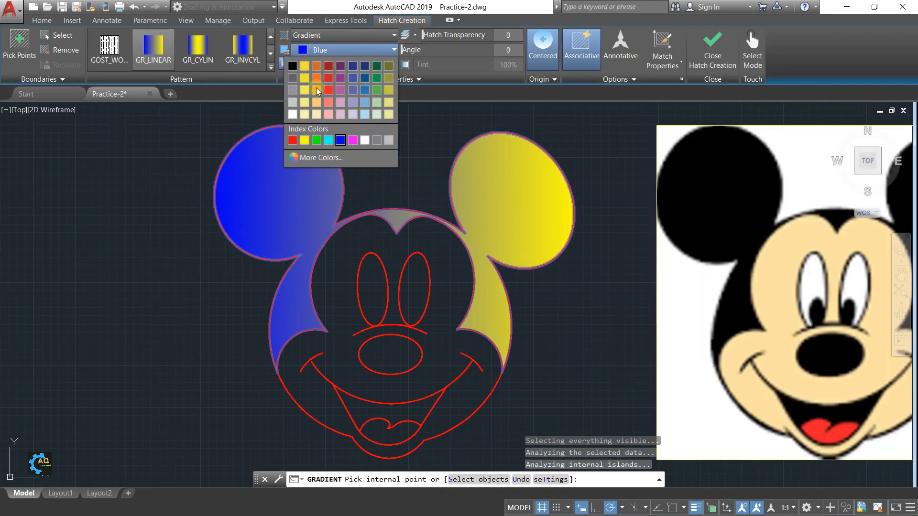
left_click(292, 70)
left_click(395, 64)
left_click(292, 84)
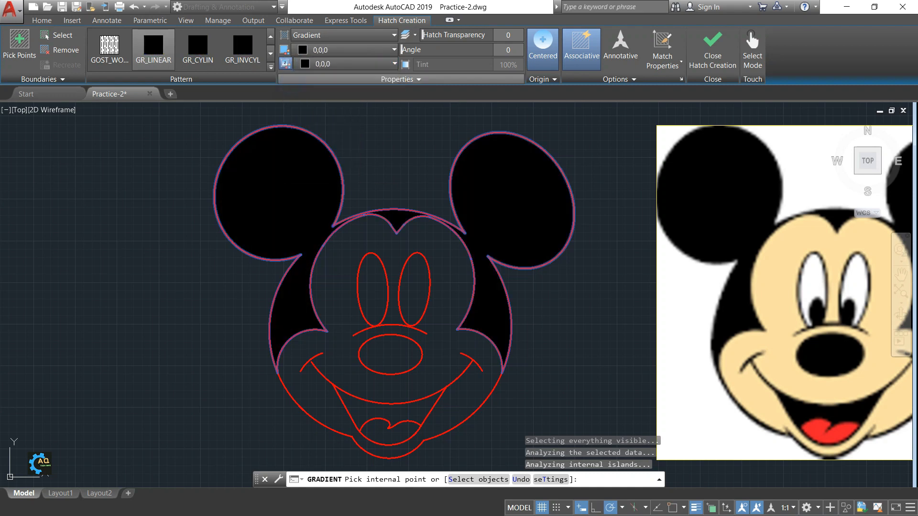
middle_click_drag(440, 217, 391, 190)
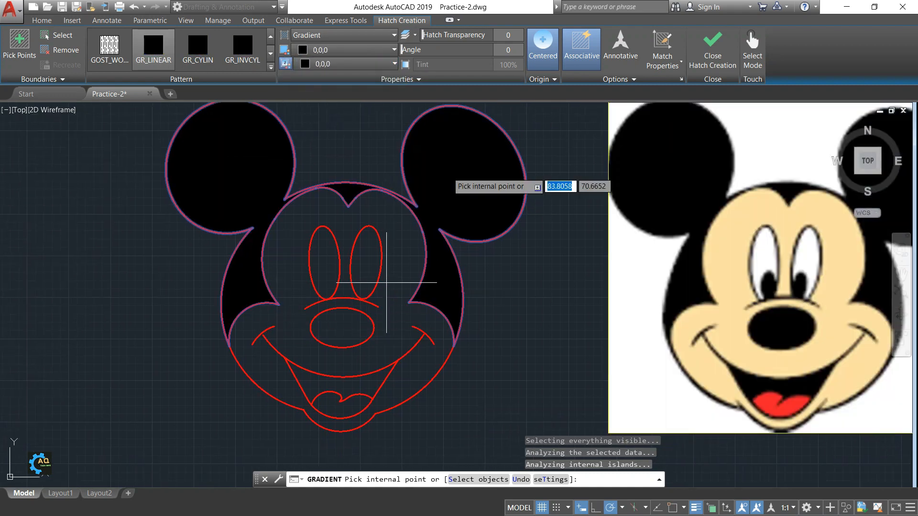
middle_click_drag(465, 134, 459, 146)
key("Return")
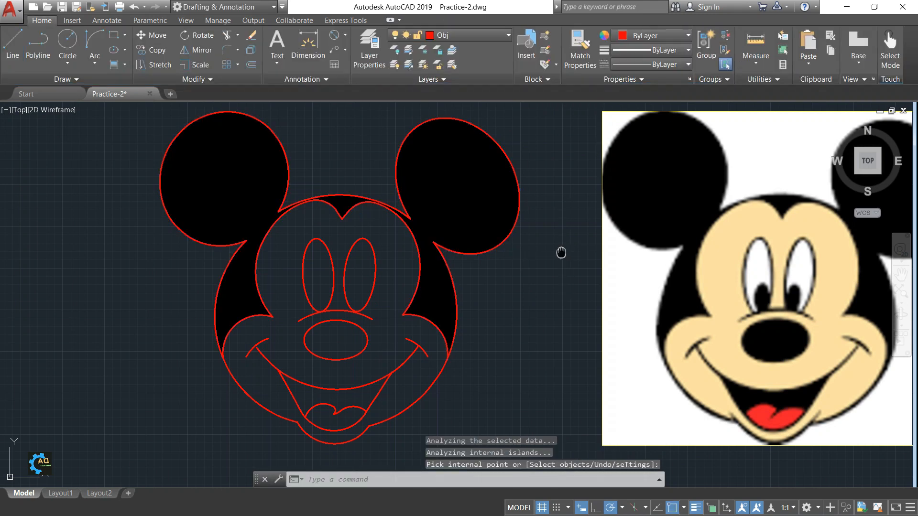
Apply the black (0,0,0) linear gradient fill to the open mouth area between the smile line and the tongue.
middle_click_drag(559, 253, 554, 232)
middle_click_drag(423, 305, 430, 282)
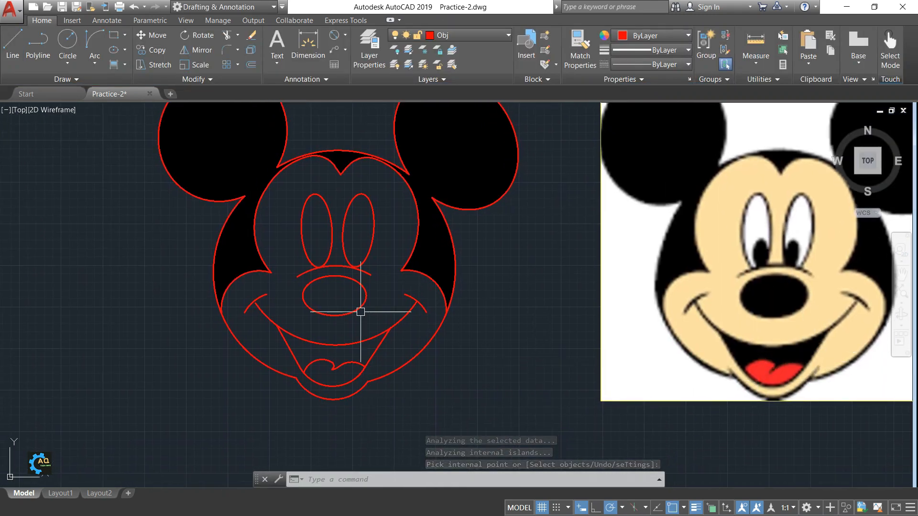
left_click(114, 66)
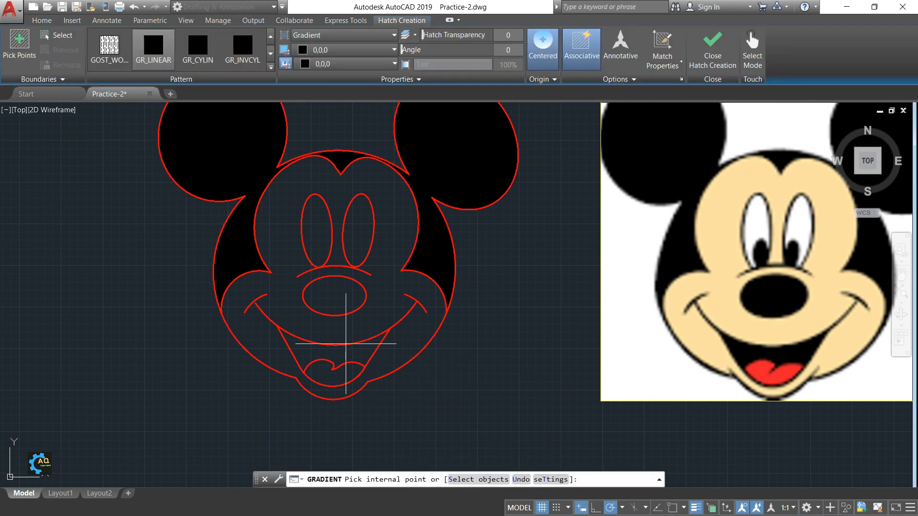
left_click(358, 358)
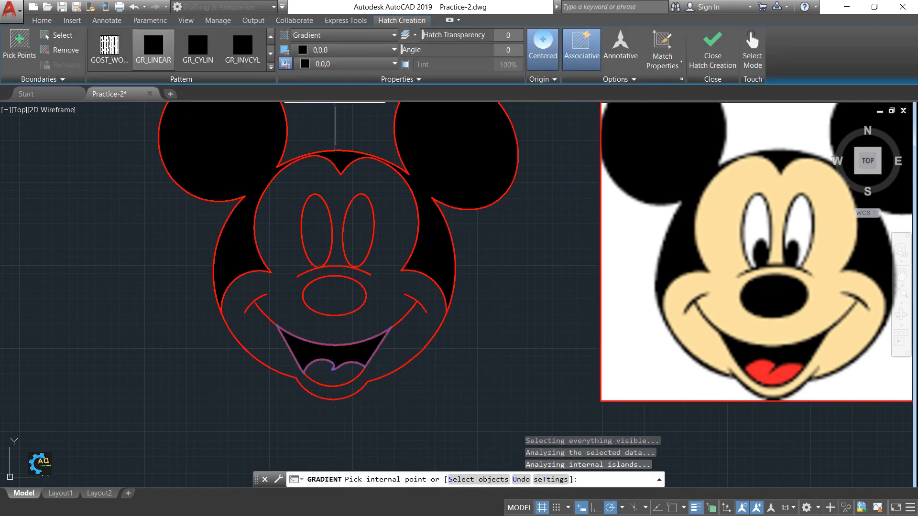
key("Return")
middle_click_drag(510, 297, 496, 299)
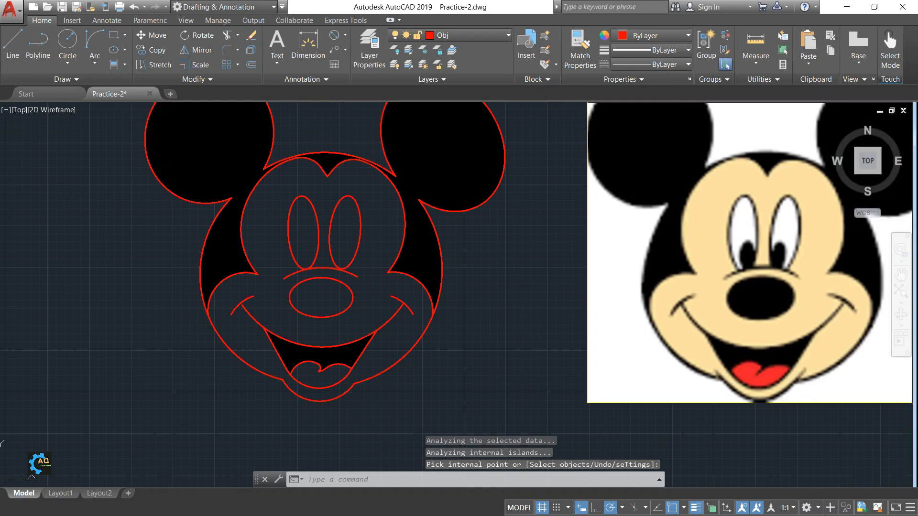
middle_click_drag(502, 267, 429, 274)
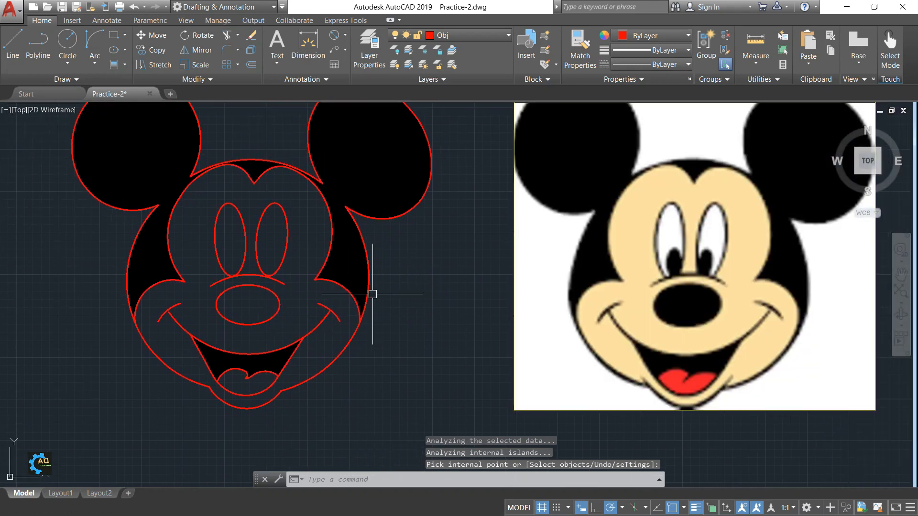
middle_click_drag(375, 294, 427, 300)
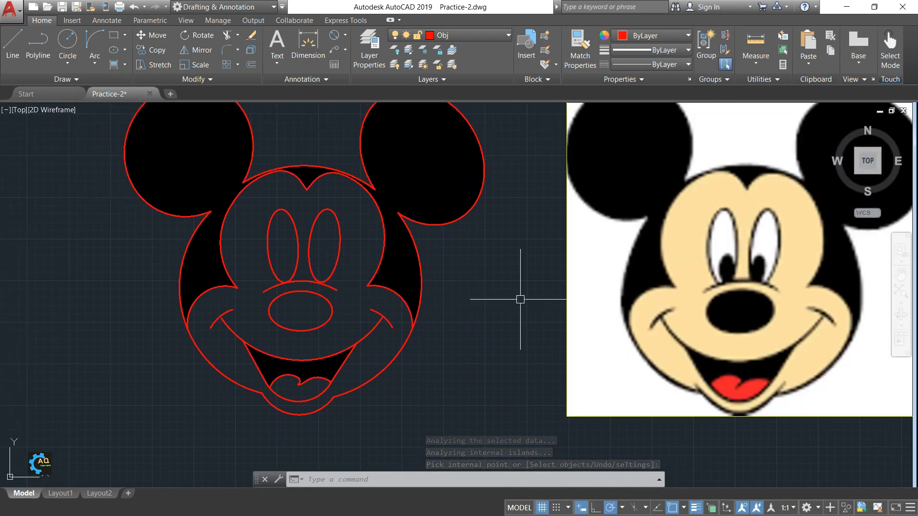
mouse_move(309, 266)
middle_mouse_down()
mouse_move(328, 297)
mouse_move(339, 293)
middle_mouse_up()
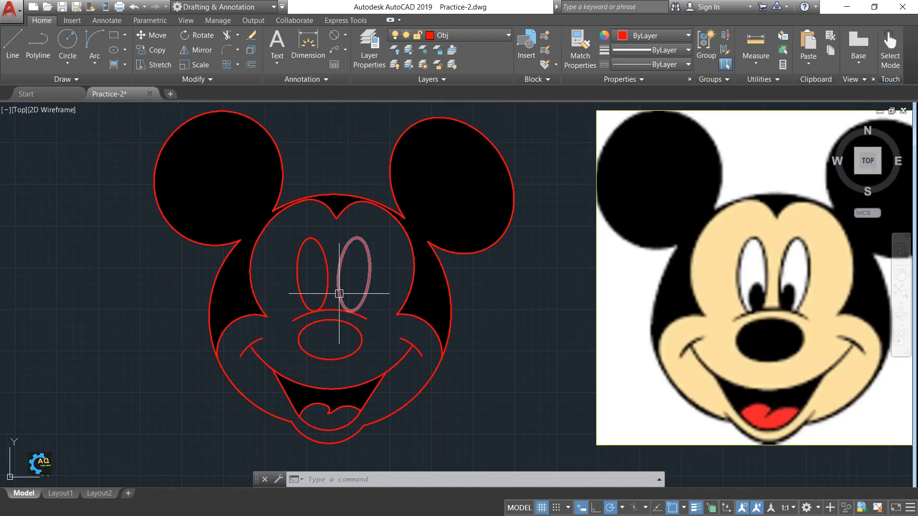
middle_click_drag(355, 257, 369, 240)
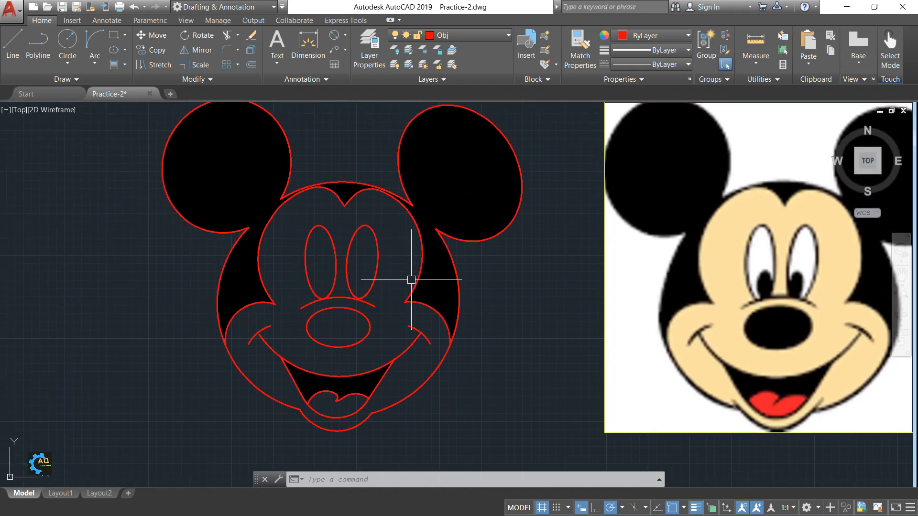
middle_click_drag(502, 287, 457, 287)
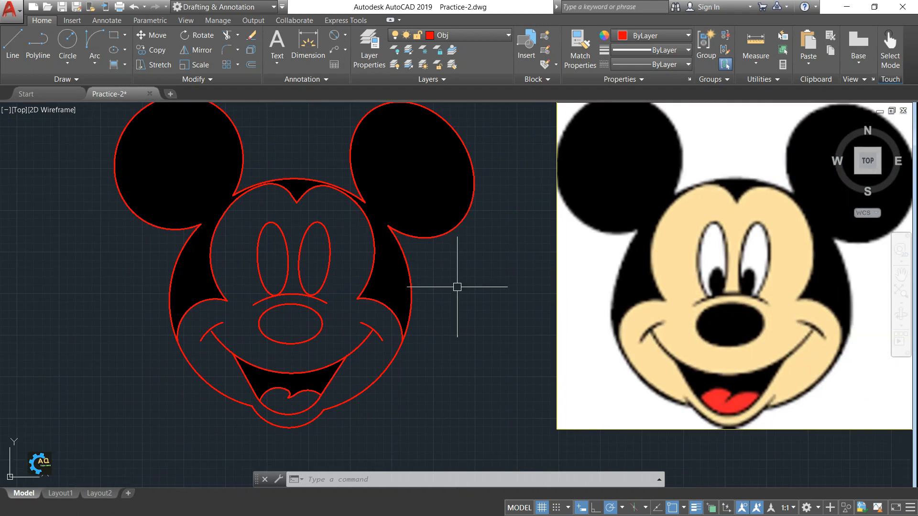
Draw an upright ellipse centered on the left eye's pupil in the picture, with a horizontal half-axis of about 0.35.
middle_click_drag(726, 295, 709, 294)
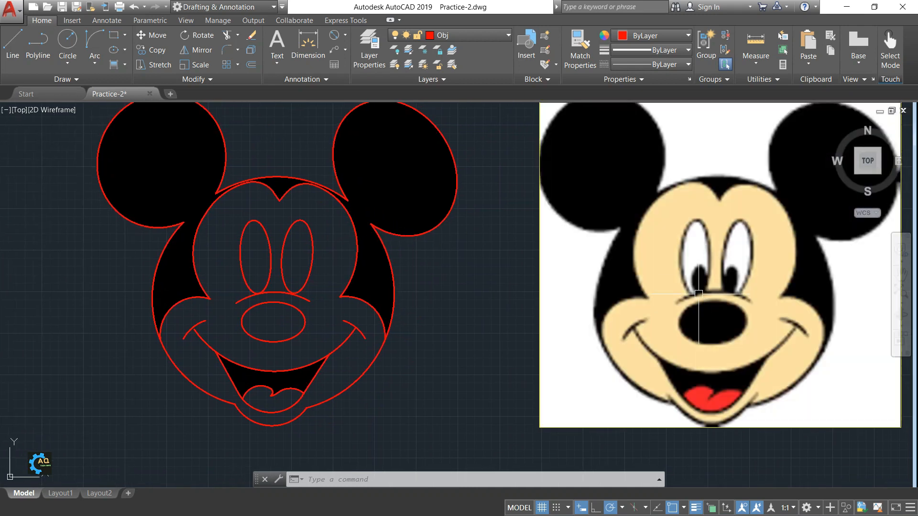
scroll(720, 295, "up", 2)
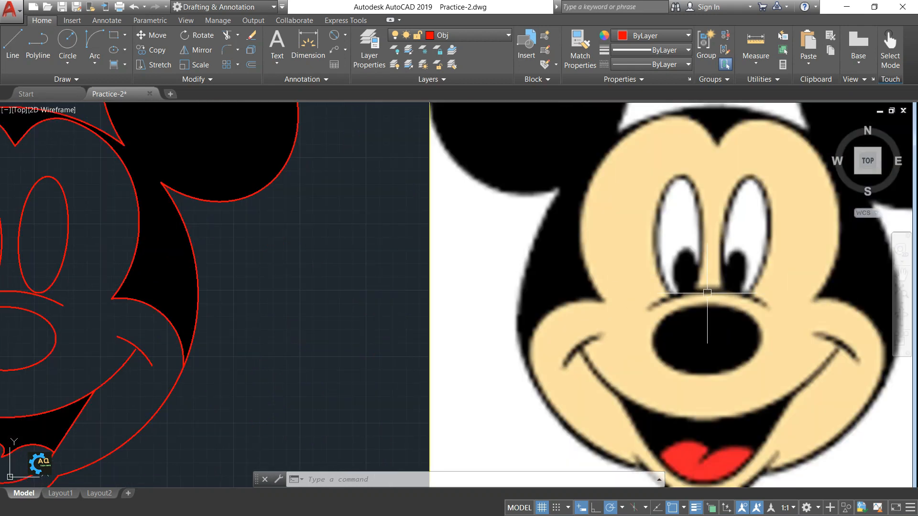
middle_click_drag(707, 293, 690, 305)
left_click(113, 50)
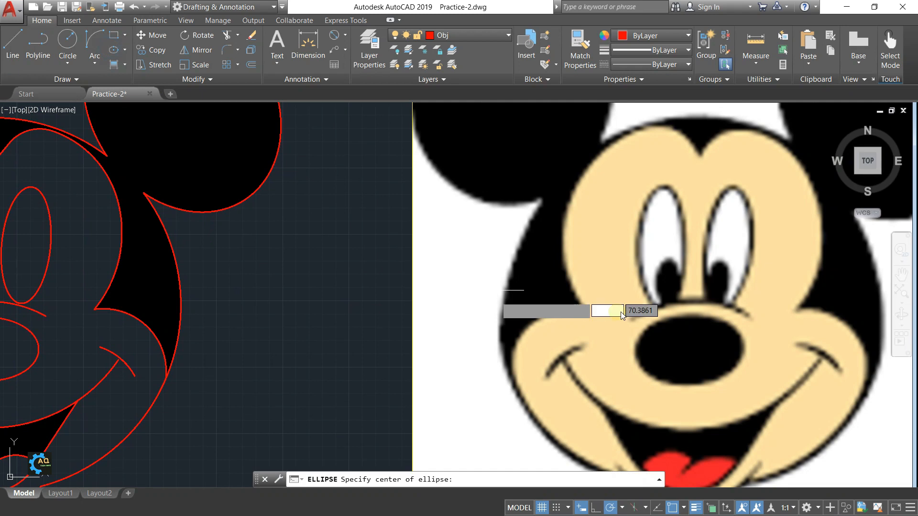
scroll(621, 315, "up", 3)
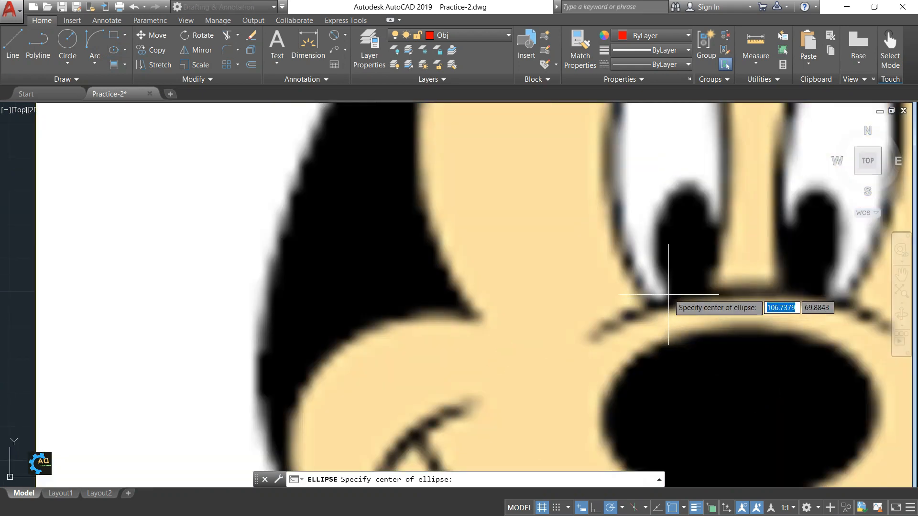
left_click(686, 235)
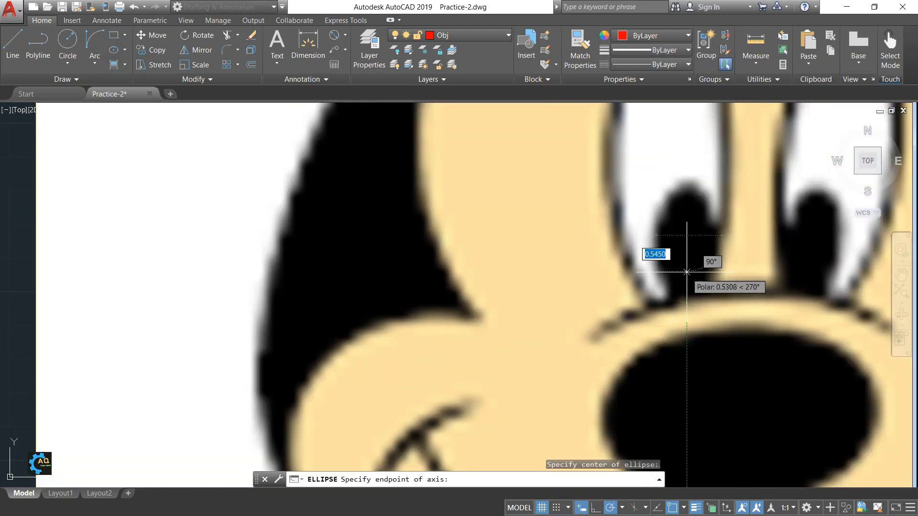
left_click(687, 296)
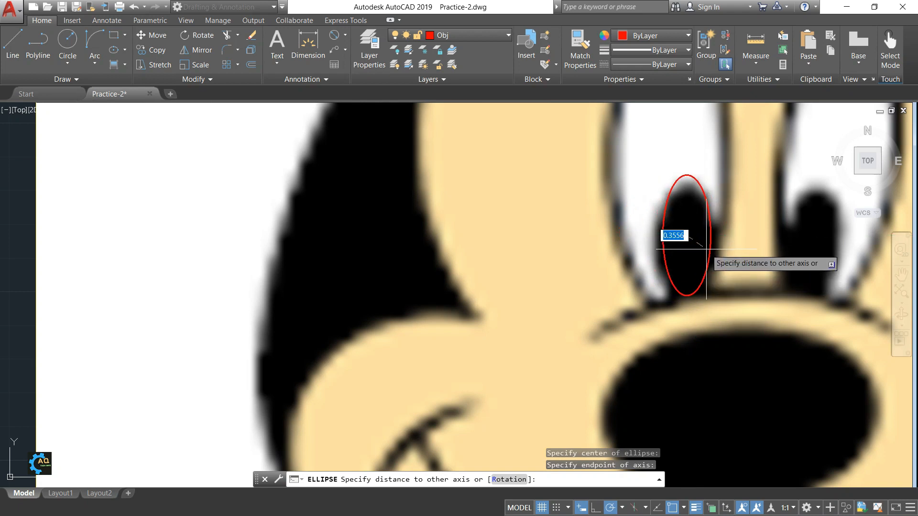
left_click(706, 250)
middle_click_drag(706, 249, 665, 259)
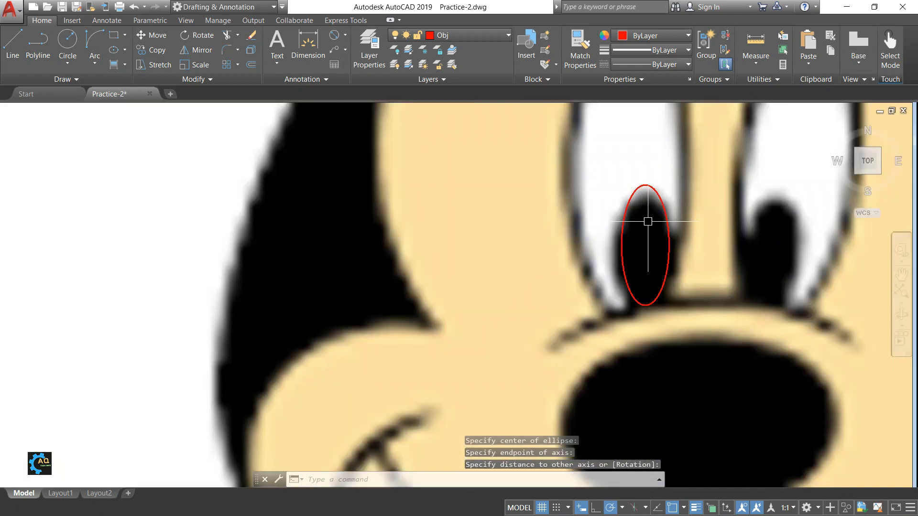
Try to shorten the left pupil ellipse to a vertical half-axis of about 0.80.
left_click(643, 188)
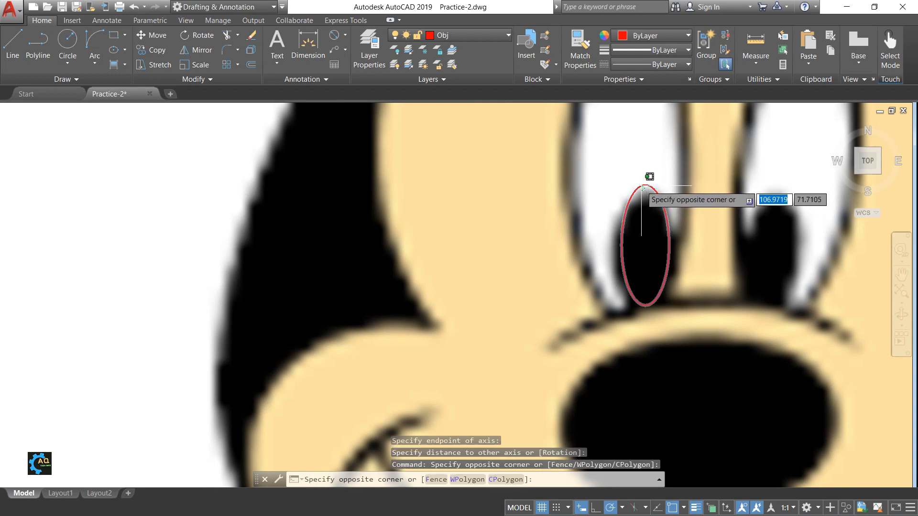
left_click(642, 186)
scroll(642, 189, "up", 4)
left_click(642, 178)
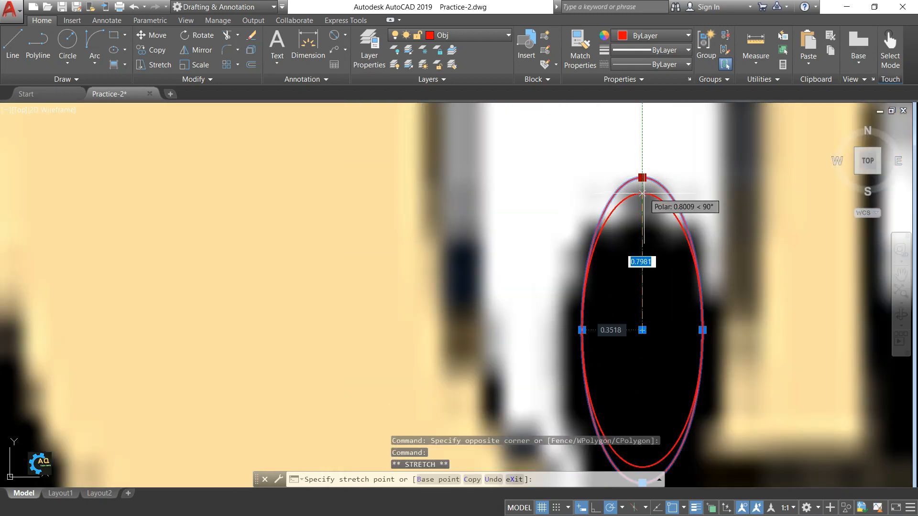
left_click(642, 193)
scroll(557, 196, "down", 3)
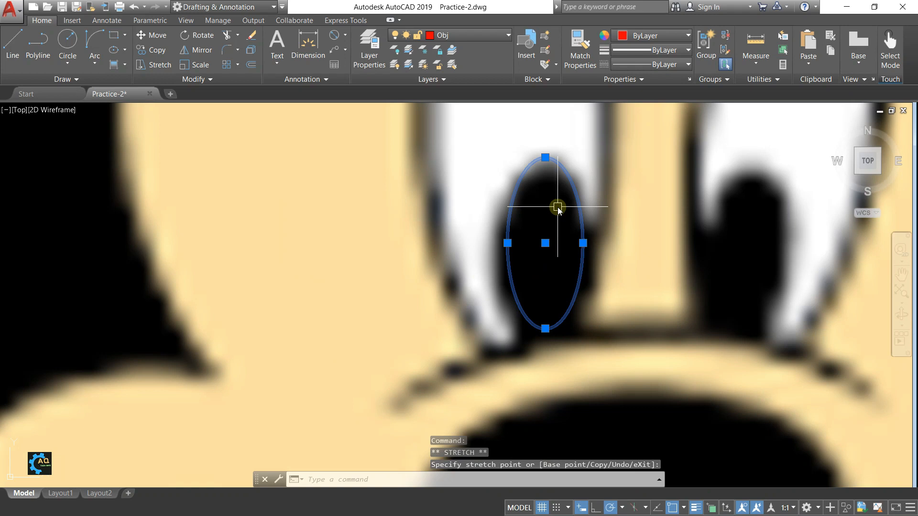
Abandon a move of the left pupil ellipse and undo its shortening.
type("m")
key("Return")
key("Return")
key("Escape")
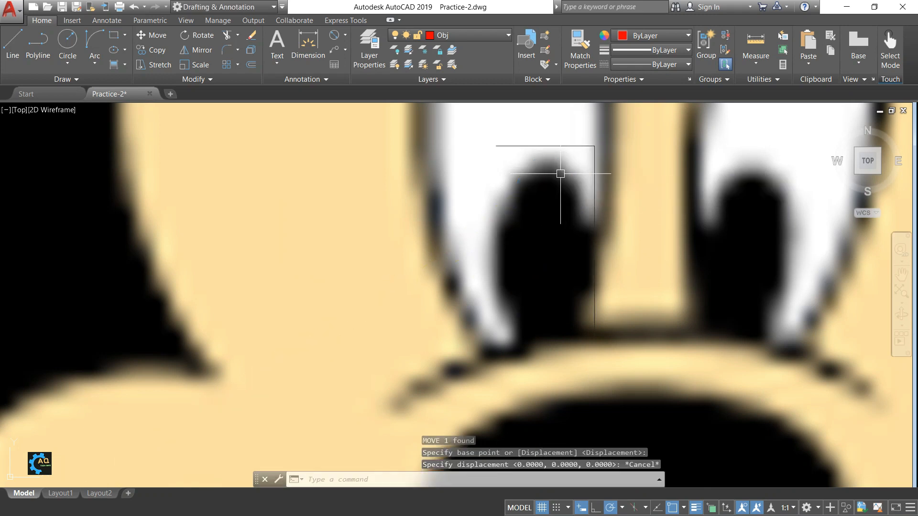
key("Escape")
key("ctrl+z")
key("ctrl+z")
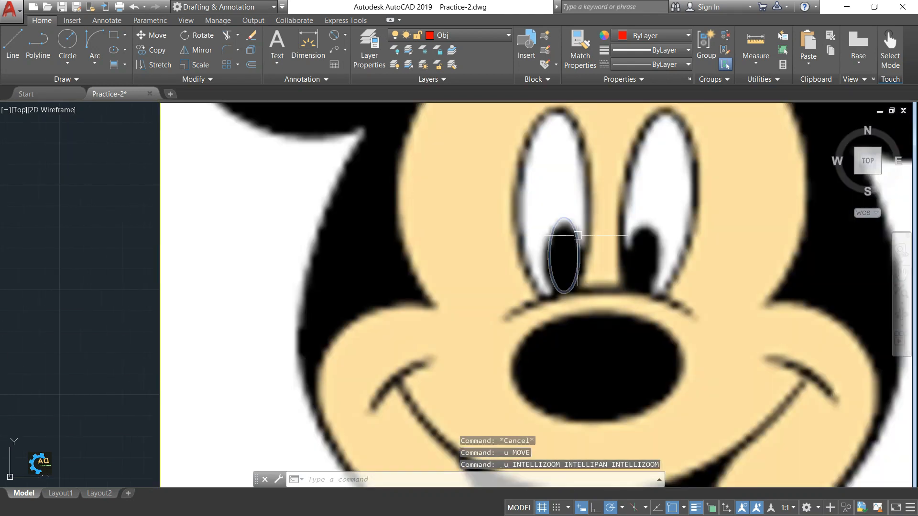
Move the ellipse slightly so that it sits over the left eye's pupil in the picture.
left_click(572, 272)
type("m")
key("Return")
scroll(571, 273, "up", 2)
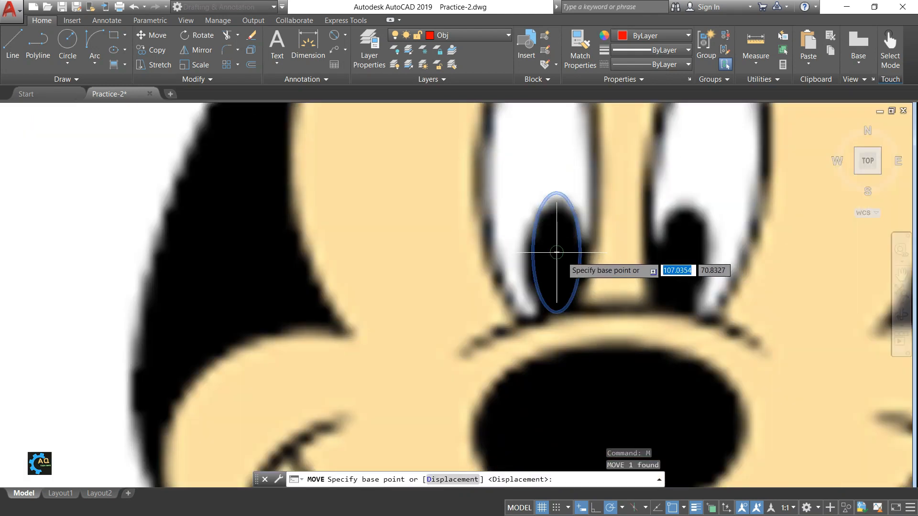
left_click(564, 256)
left_click(559, 260)
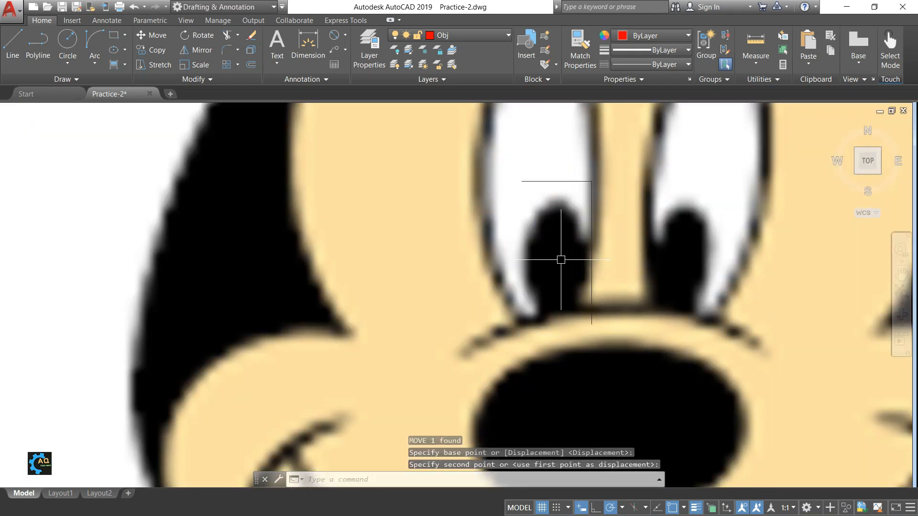
key("Escape")
scroll(555, 253, "down", 4)
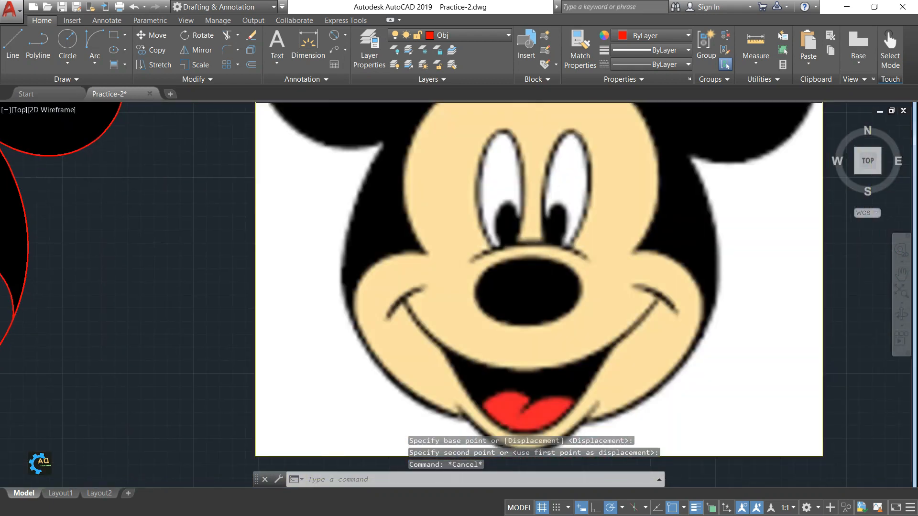
scroll(530, 246, "down", 2)
left_click(340, 206)
left_click(555, 309)
scroll(508, 224, "up", 5)
middle_click_drag(534, 241, 526, 266)
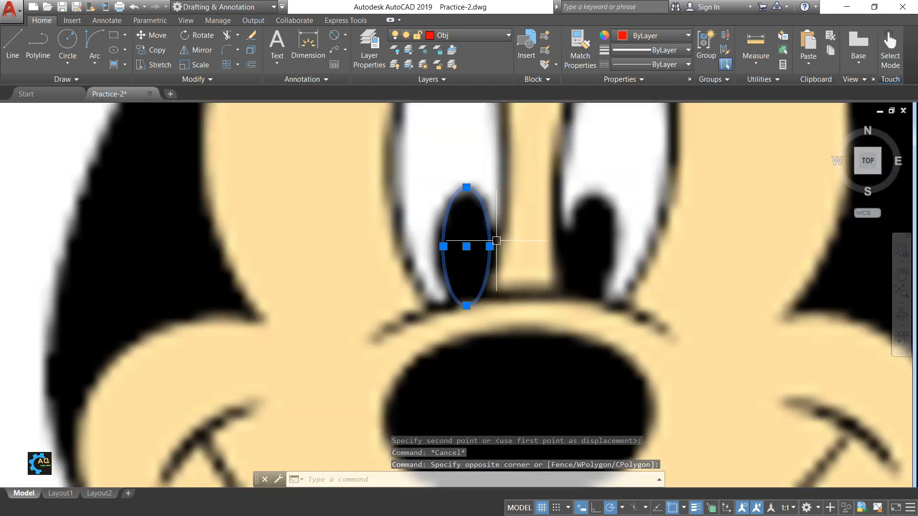
scroll(535, 253, "down", 2)
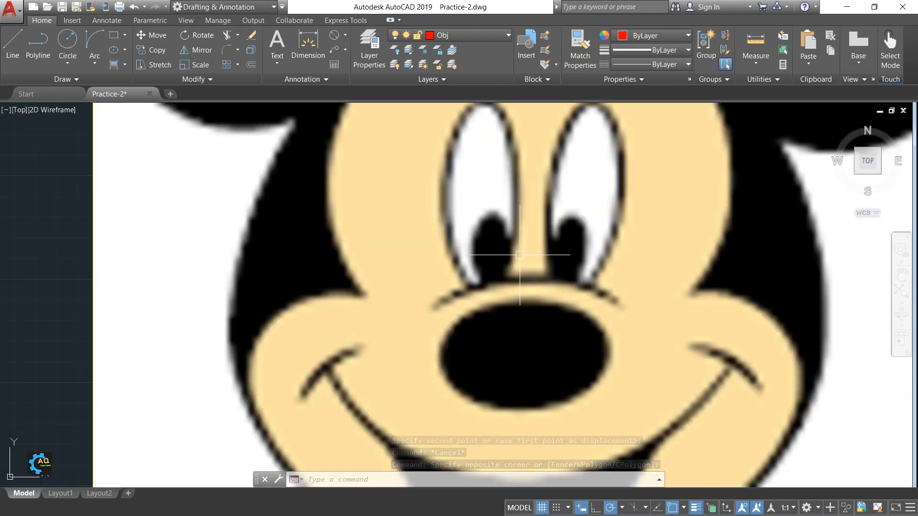
key("Escape")
Rotate the left pupil ellipse by 2 degrees about its center.
left_click(498, 222)
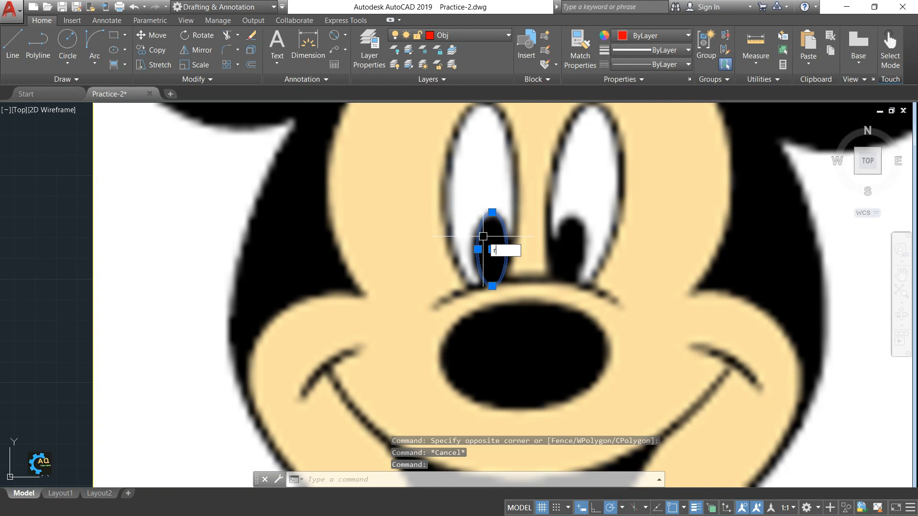
type("ro")
key("Return")
left_click(492, 249)
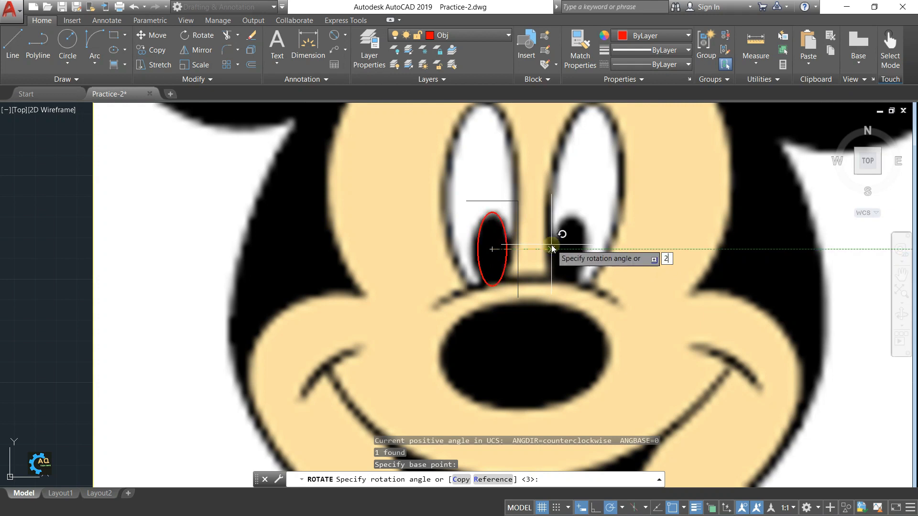
key("Return")
scroll(551, 245, "down", 7)
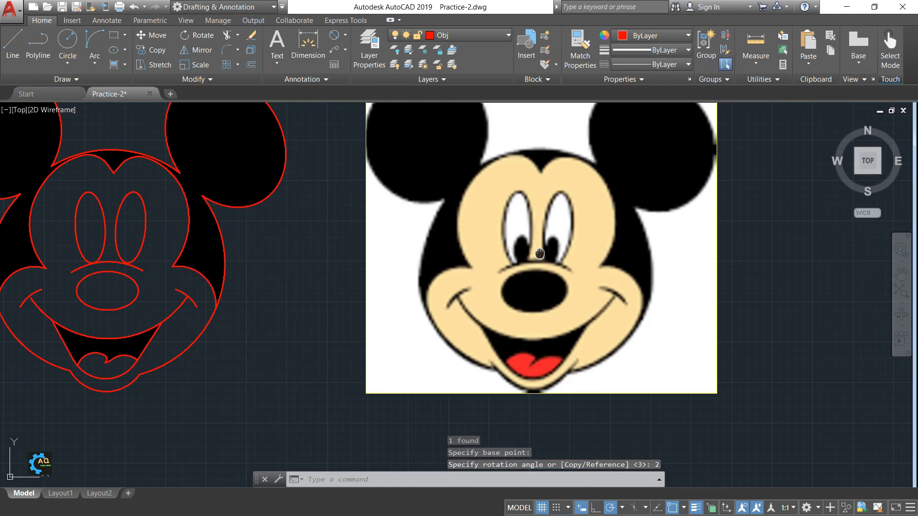
Mirror the left pupil ellipse across a vertical line between the eyes, keeping the original.
scroll(520, 227, "up", 7)
key("Escape")
key("Escape")
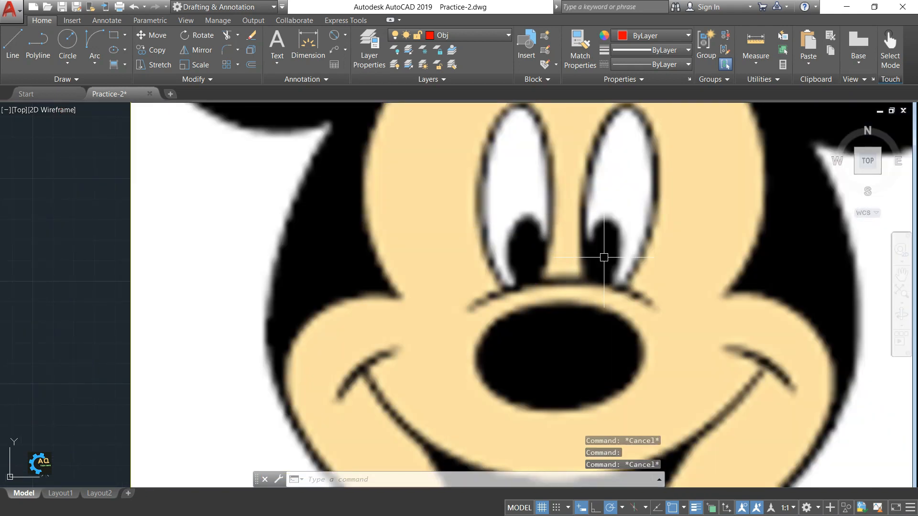
type("MI")
key("Return")
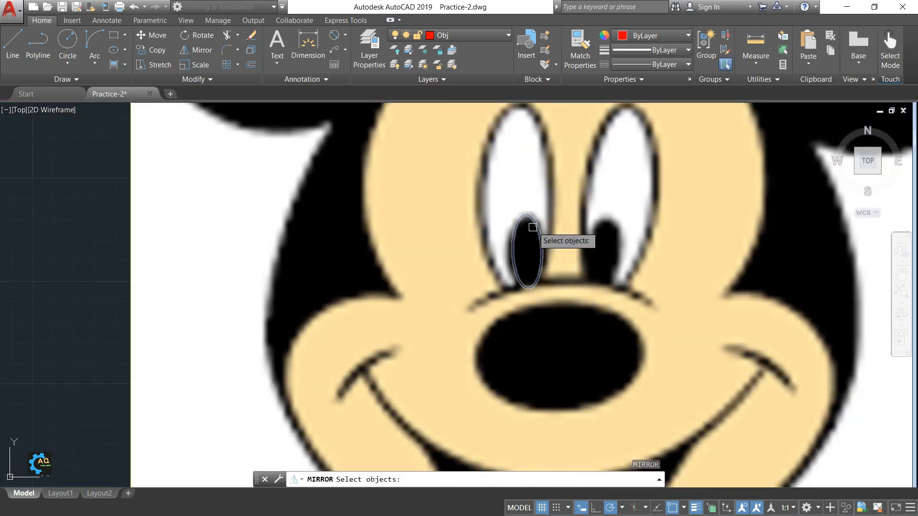
left_click(526, 242)
key("Return")
left_click(560, 287)
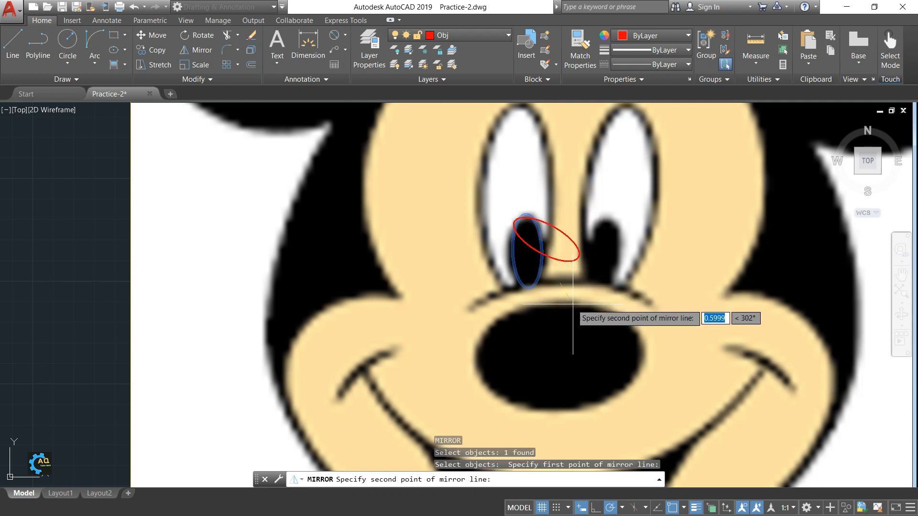
left_click(559, 307)
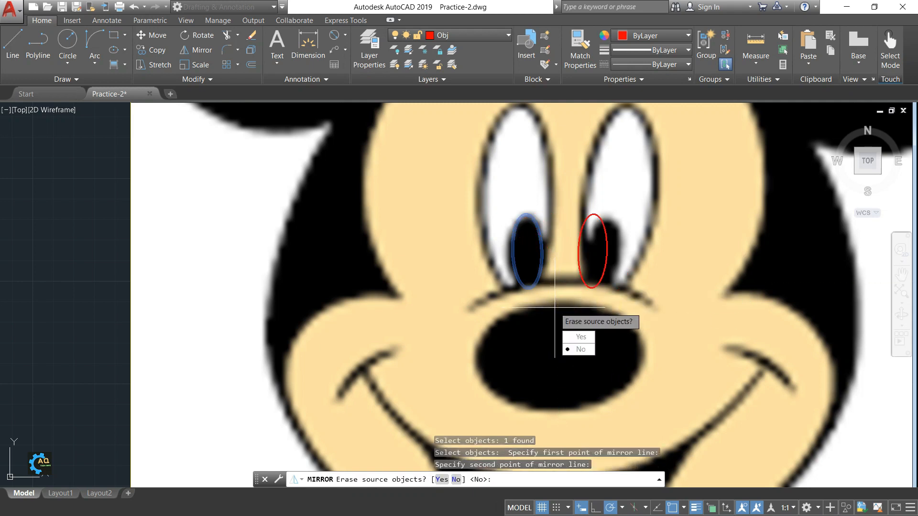
key("Return")
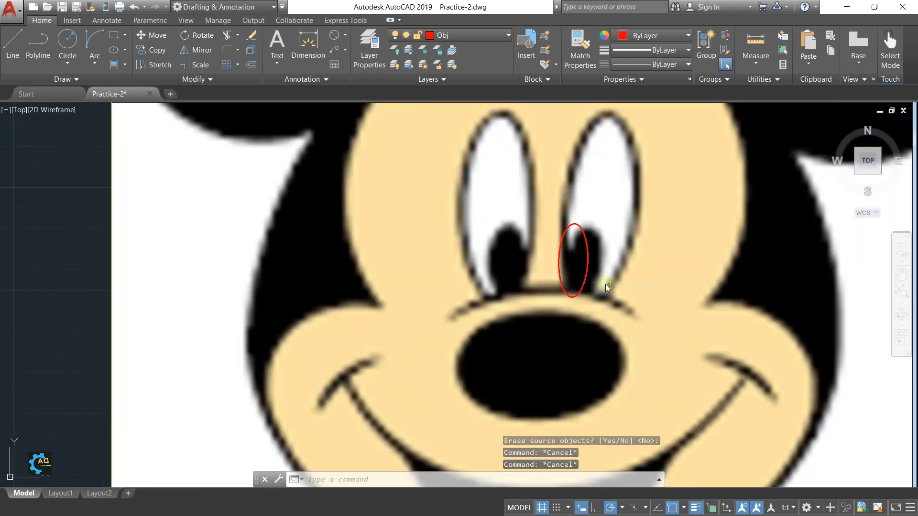
Move the mirrored pupil ellipse slightly to the right so that it sits over the right eye's pupil in the picture.
type("m")
key("Return")
left_click(586, 257)
key("Return")
left_click(612, 265)
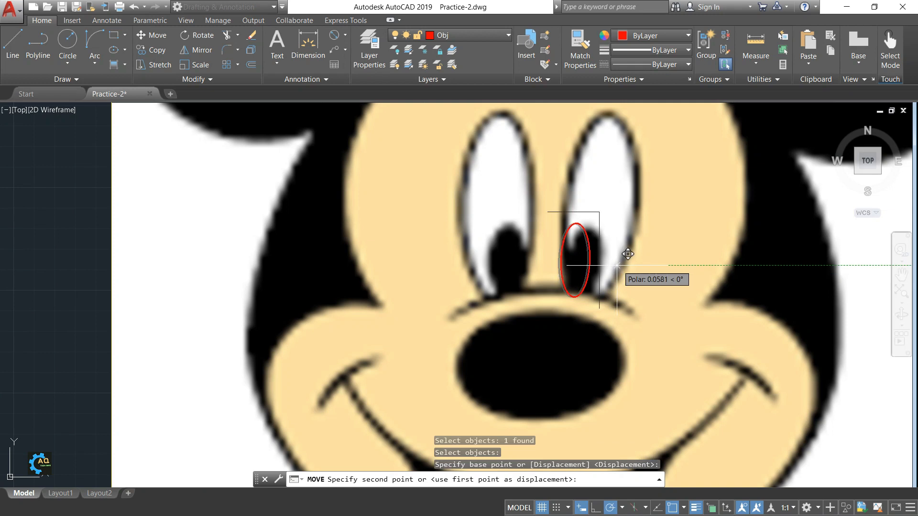
left_click(625, 266)
key("Escape")
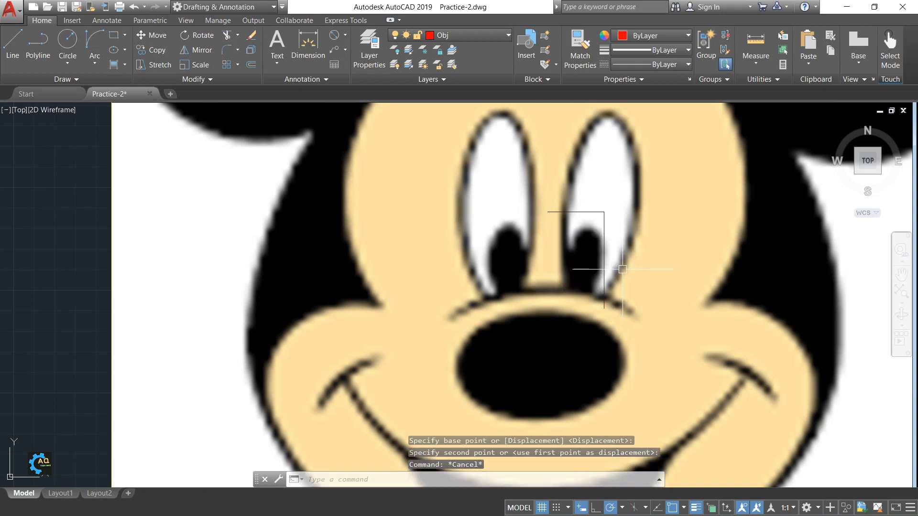
Rotate the right pupil ellipse together with the picture clockwise about a point inside the ellipse.
middle_click_drag(623, 269, 599, 268)
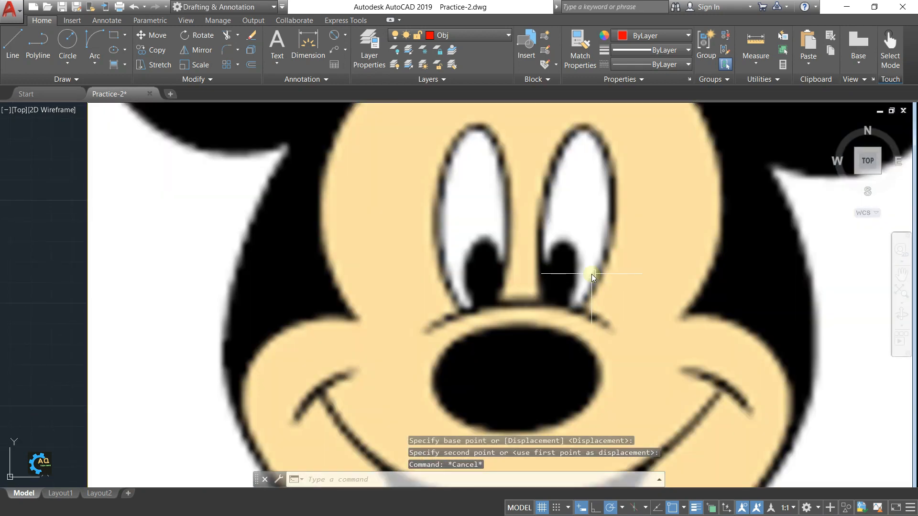
type("ro")
key("Return")
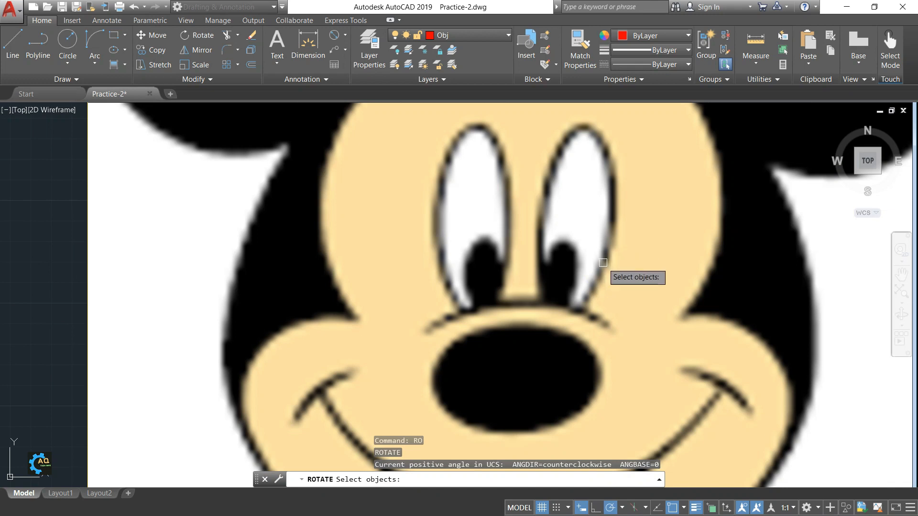
scroll(603, 262, "down", 5)
left_click(809, 231)
left_click(594, 270)
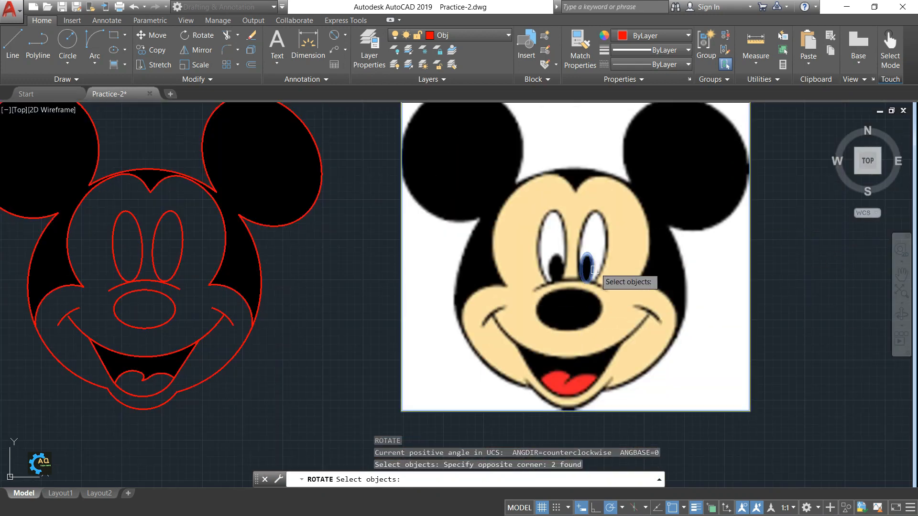
scroll(594, 270, "up", 3)
key("Return")
scroll(563, 262, "up", 3)
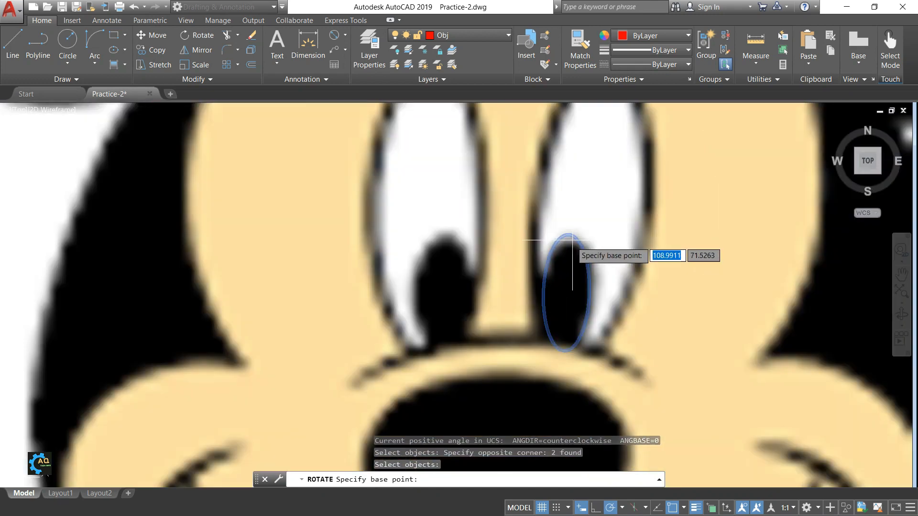
left_click(566, 282)
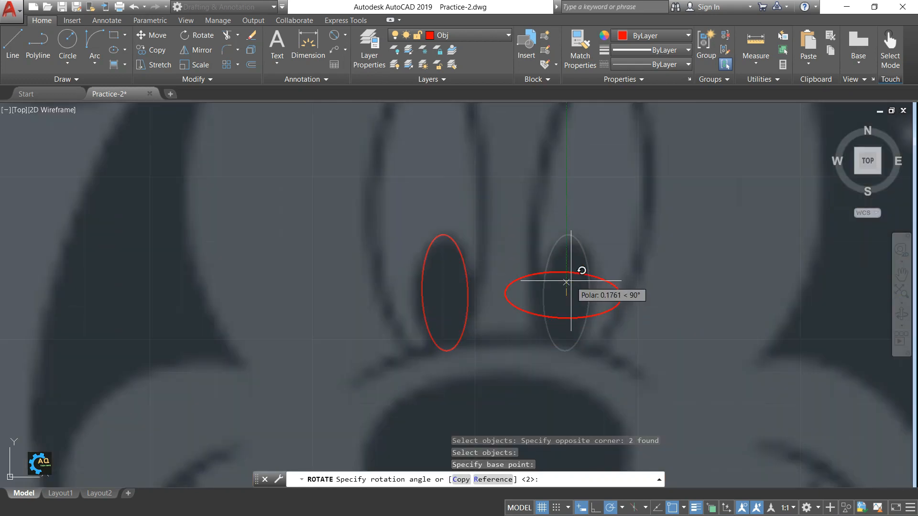
left_click(705, 317)
scroll(699, 318, "down", 2)
scroll(649, 308, "down", 4)
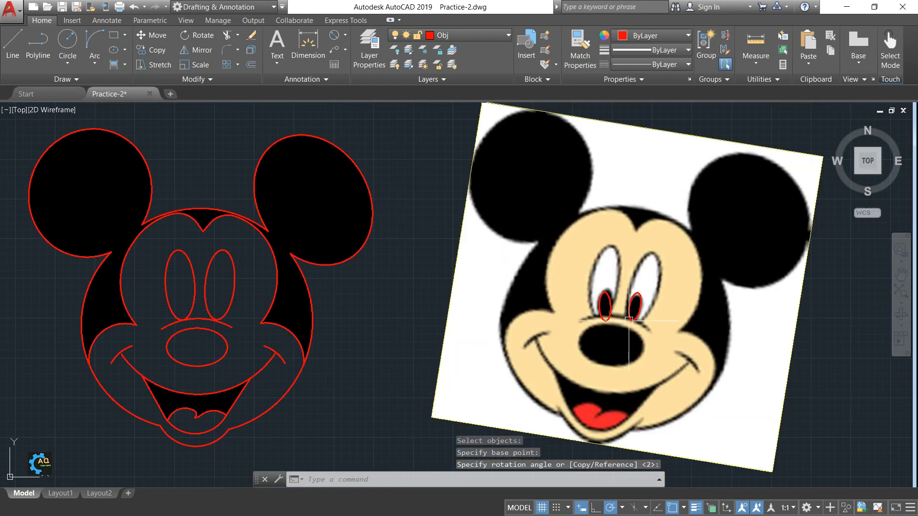
Move both pupil ellipses from the picture about 26.36 units horizontally into the eyes of the separated tracing.
middle_click_drag(636, 335, 640, 315)
type("m")
key("Return")
left_click(436, 220)
left_click(717, 313)
key("Return")
left_click(626, 290)
middle_click_drag(391, 327, 641, 328)
scroll(466, 289, "up", 4)
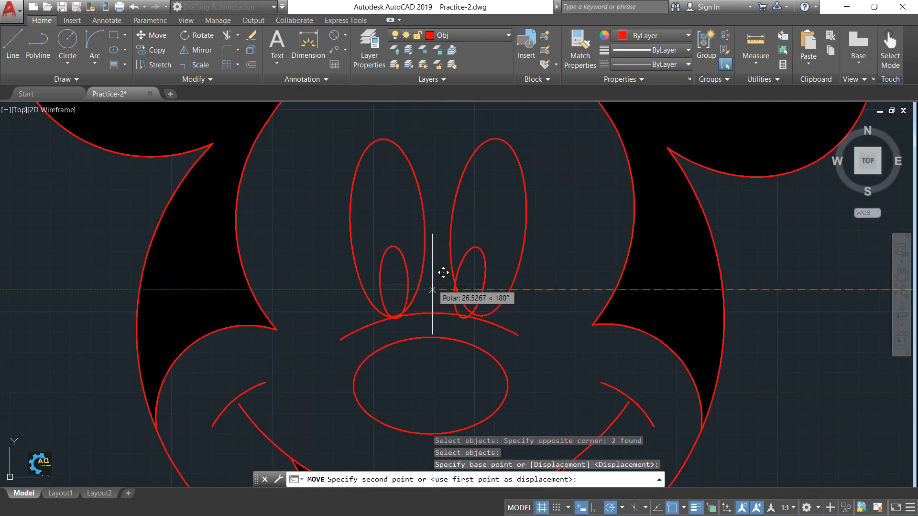
scroll(443, 283, "up", 2)
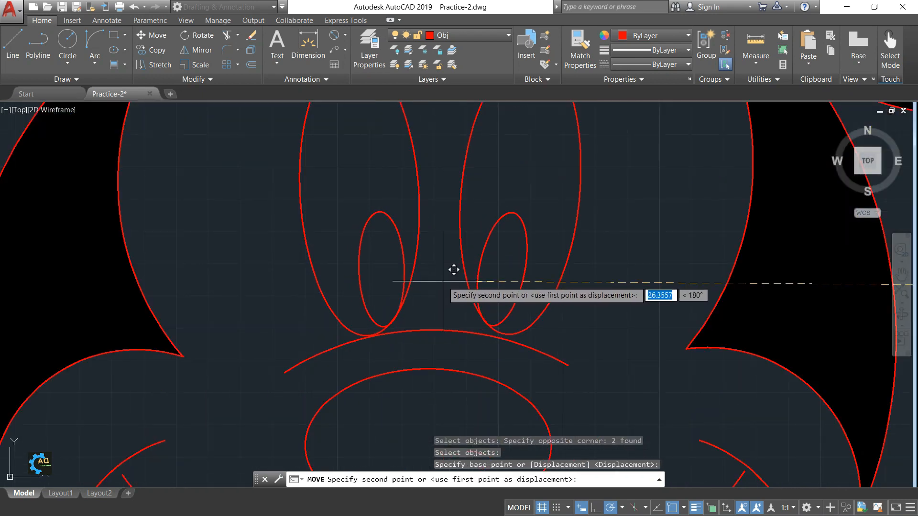
left_click(443, 281)
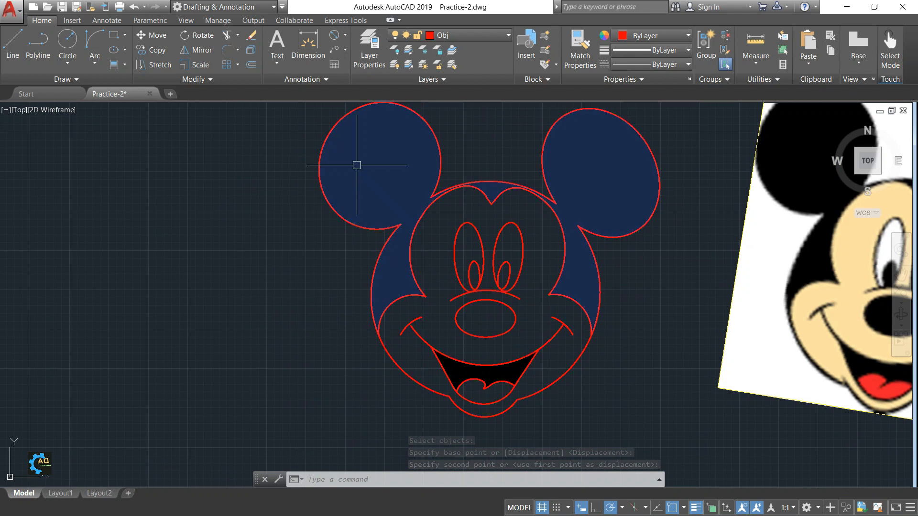
Fill both pupils of the tracing with a GR_LINEAR gradient using black 0,0,0 for both colors.
left_click(113, 65)
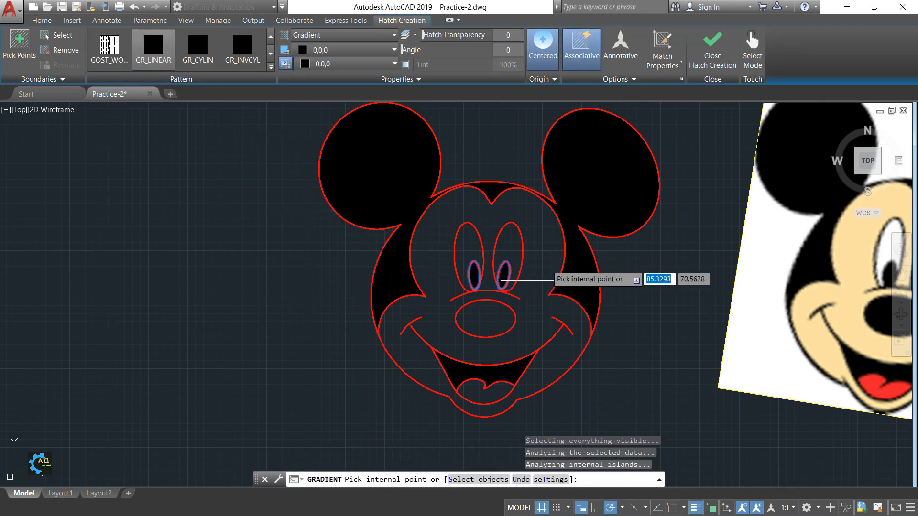
key("Return")
Fill the tracing's face area around the eyes, nose and mouth with a black GR_LINEAR gradient.
middle_click_drag(535, 248, 488, 245)
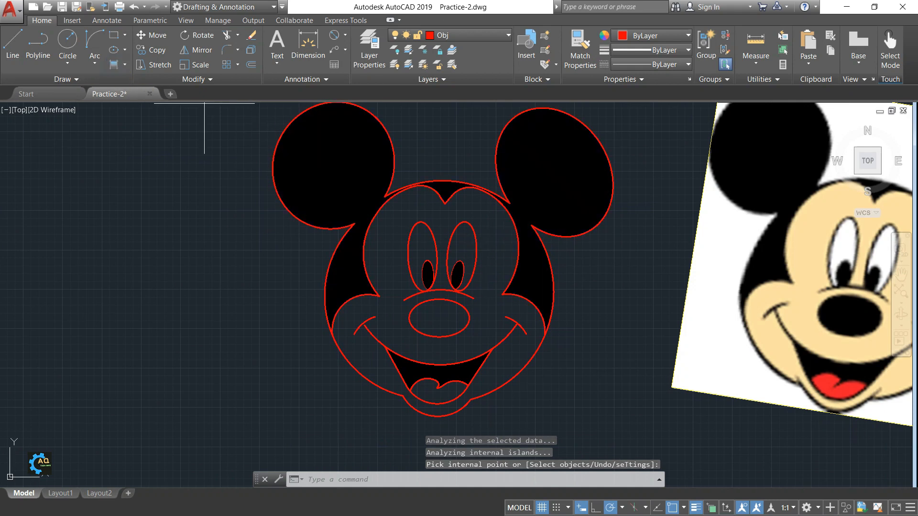
left_click(113, 64)
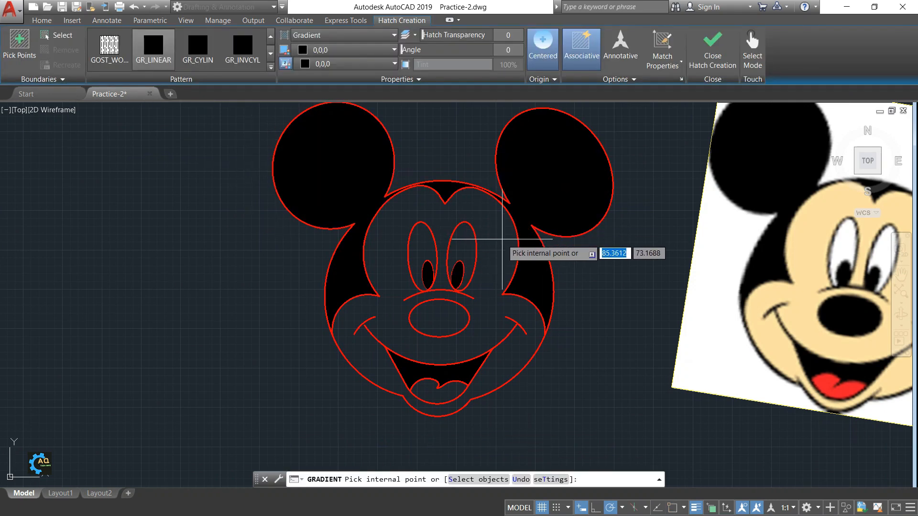
middle_click_drag(501, 239, 466, 238)
left_click(466, 238)
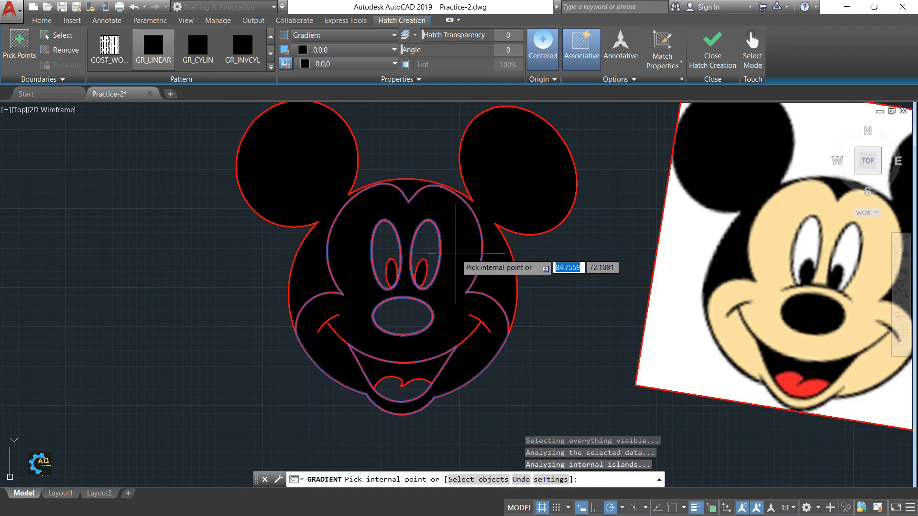
key("Return")
Set both gradient colors of the face fill to yellow 244,238,81.
left_click(452, 217)
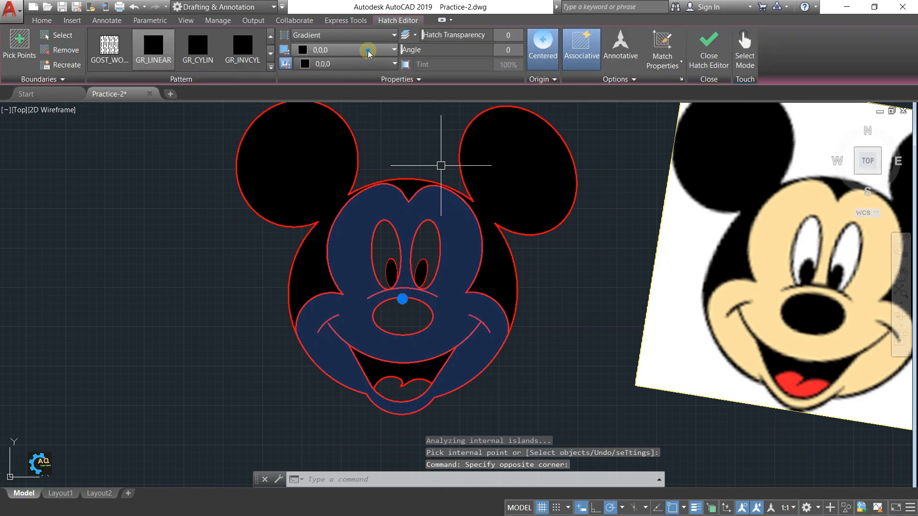
left_click(370, 51)
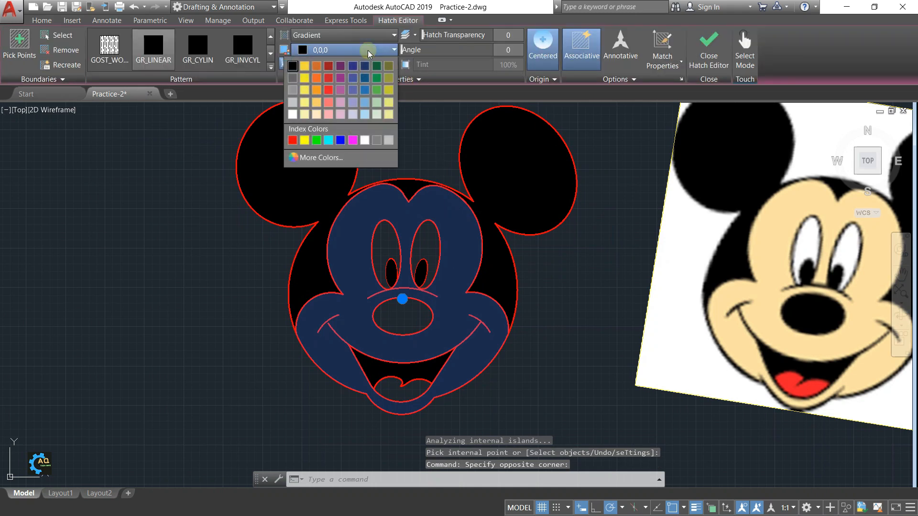
left_click(304, 91)
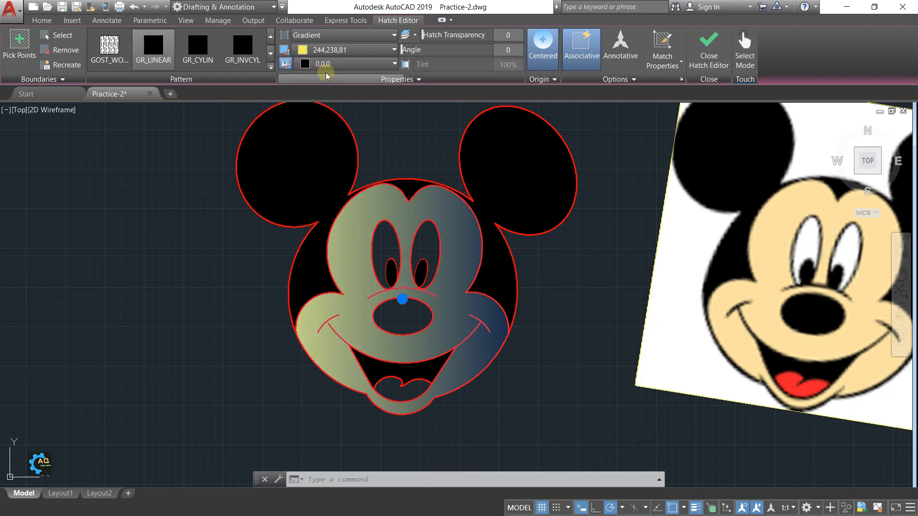
left_click(330, 64)
left_click(305, 104)
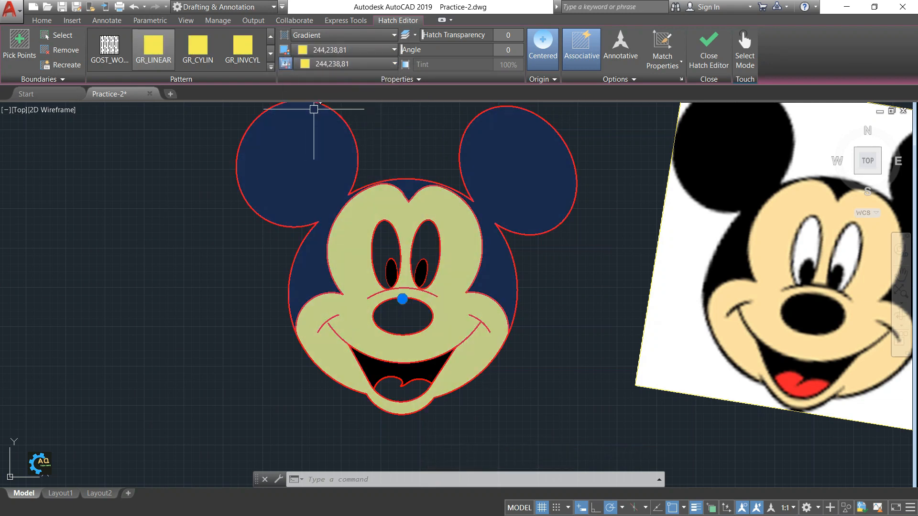
middle_click_drag(495, 180, 476, 183)
key("Escape")
Set both gradient colors of the face fill to the custom pale yellow 249,245,154.
left_click(426, 225)
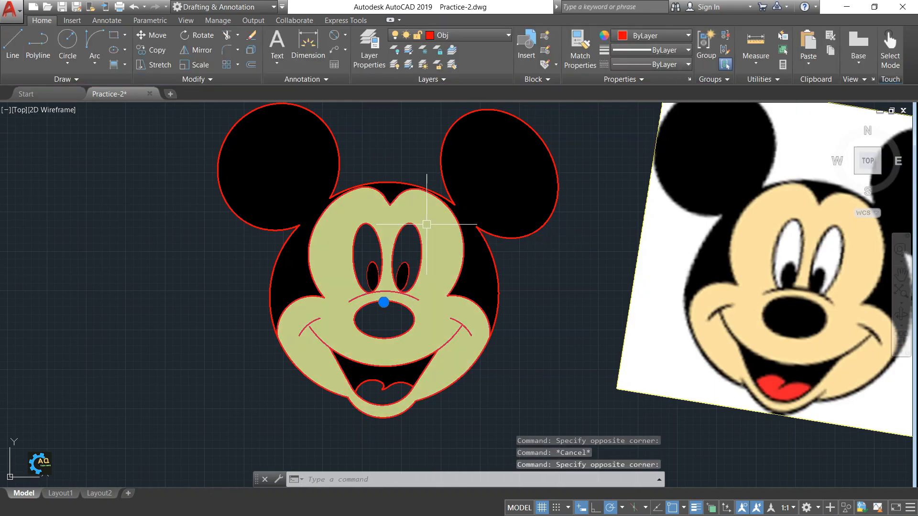
left_click(393, 50)
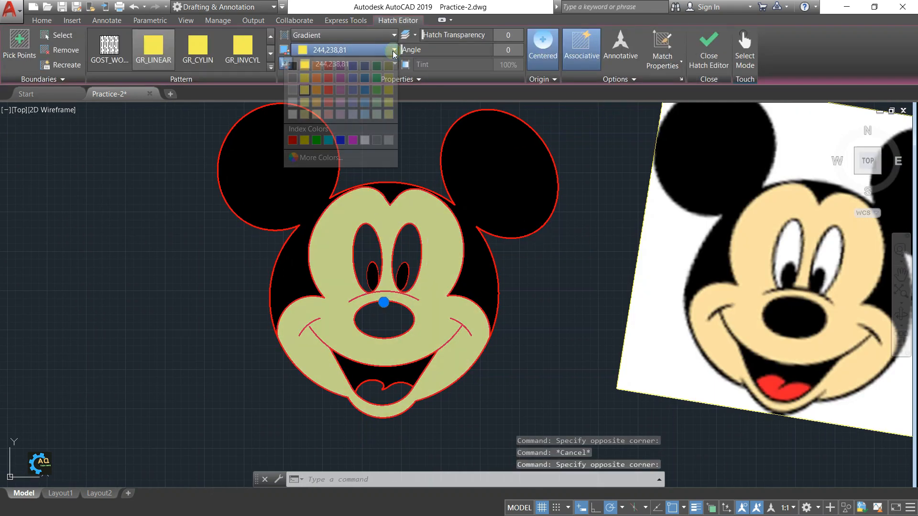
left_click(389, 157)
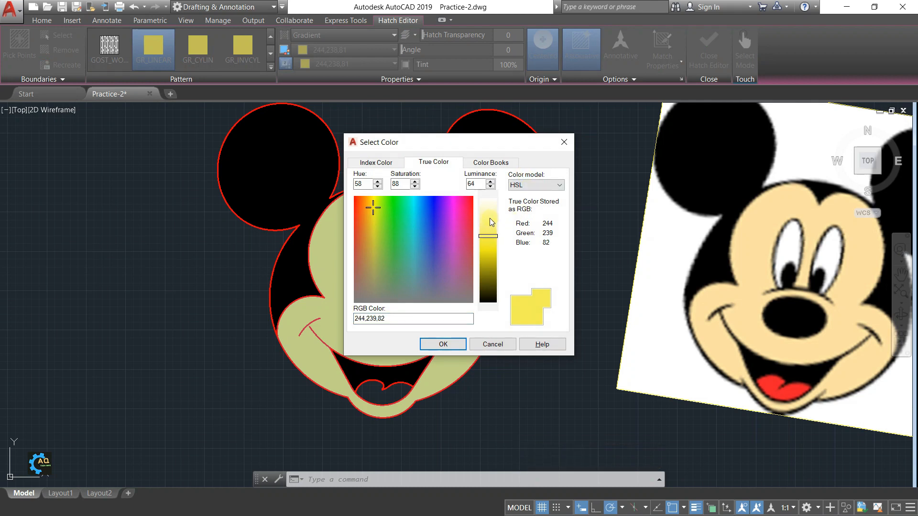
left_click_drag(490, 235, 492, 216)
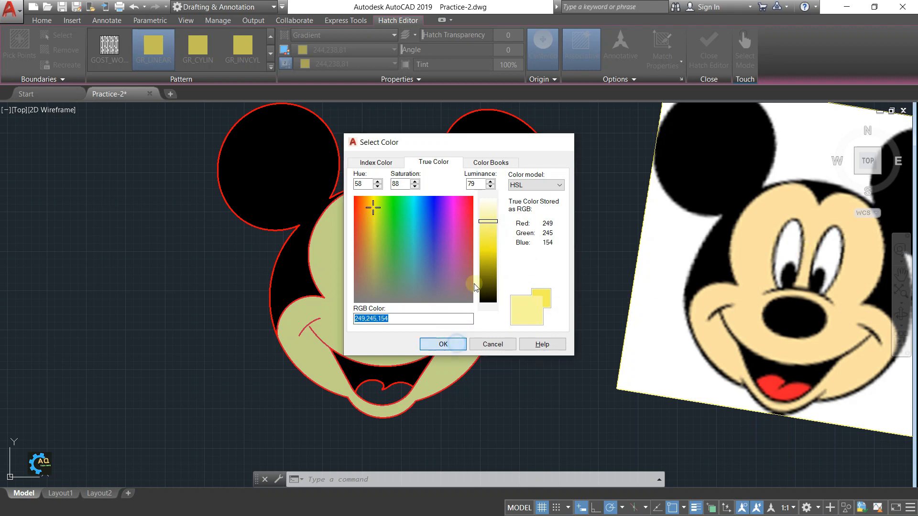
left_click(459, 343)
left_click(338, 65)
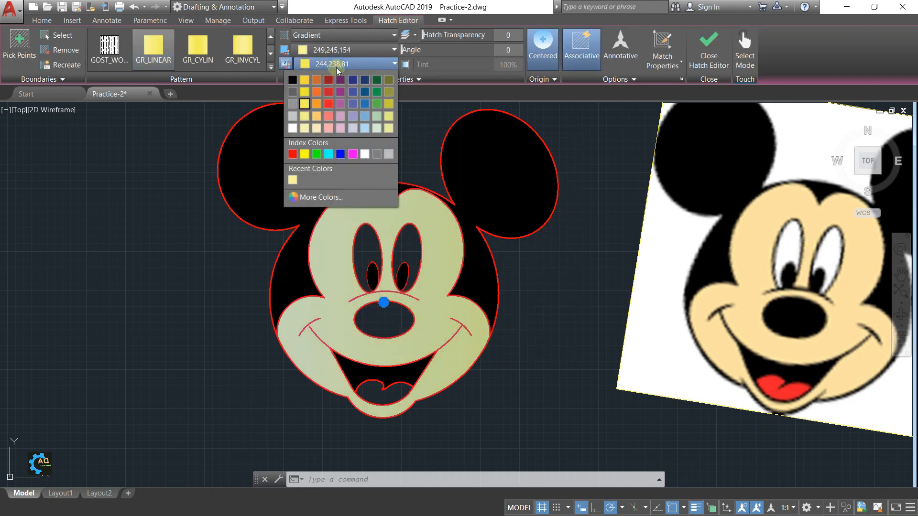
left_click(293, 180)
left_click(450, 162)
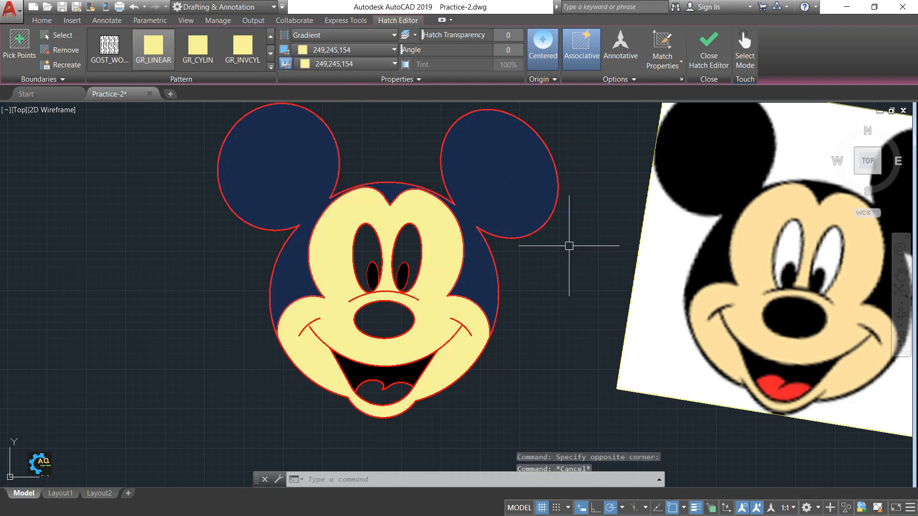
key("Escape")
Set the face fill's first gradient color to the custom yellow 248,242,135 and its second to 249,245,154.
middle_click_drag(621, 271, 553, 250)
middle_click_drag(465, 241, 501, 258)
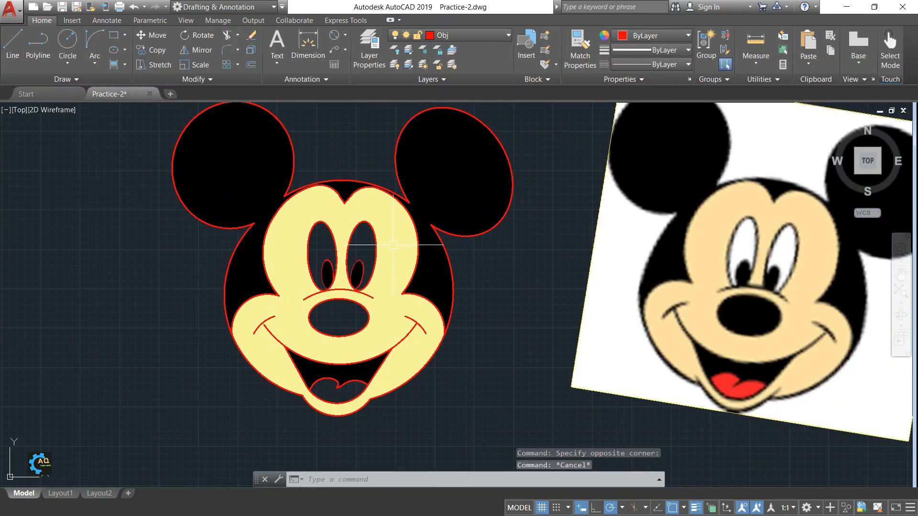
left_click(375, 211)
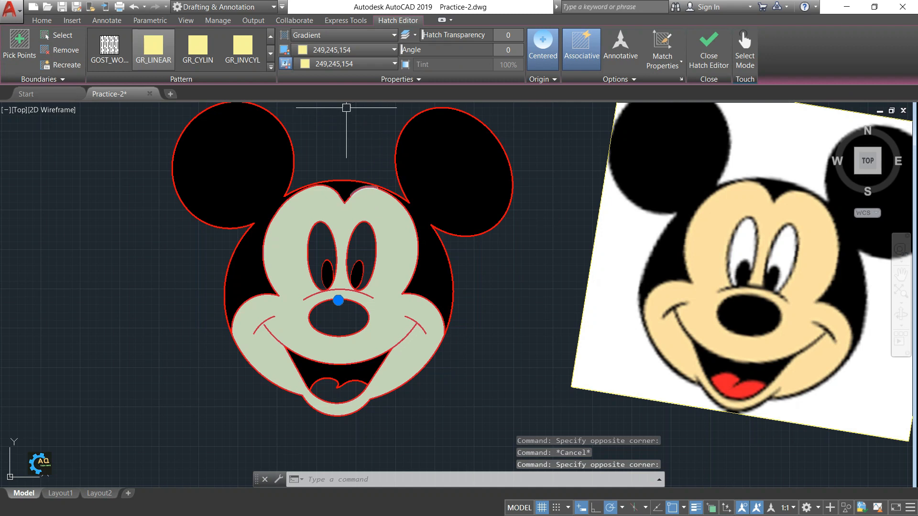
left_click(358, 50)
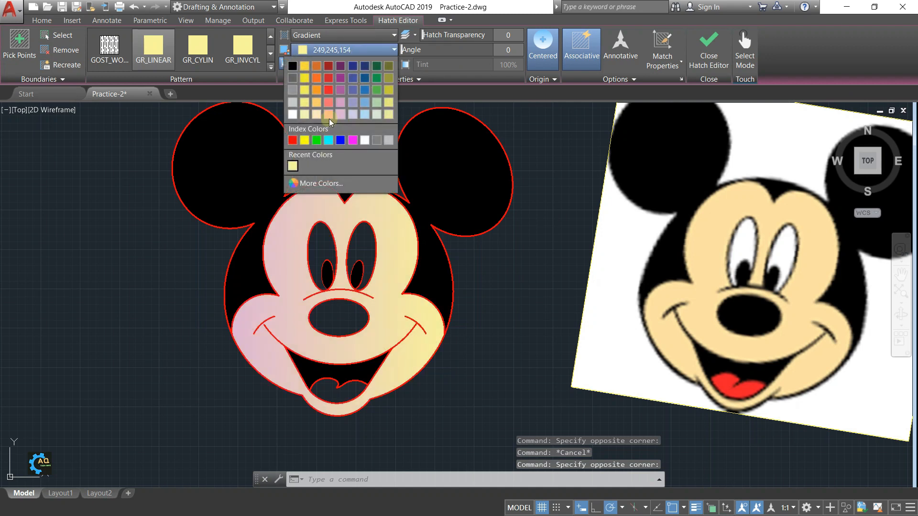
left_click(317, 183)
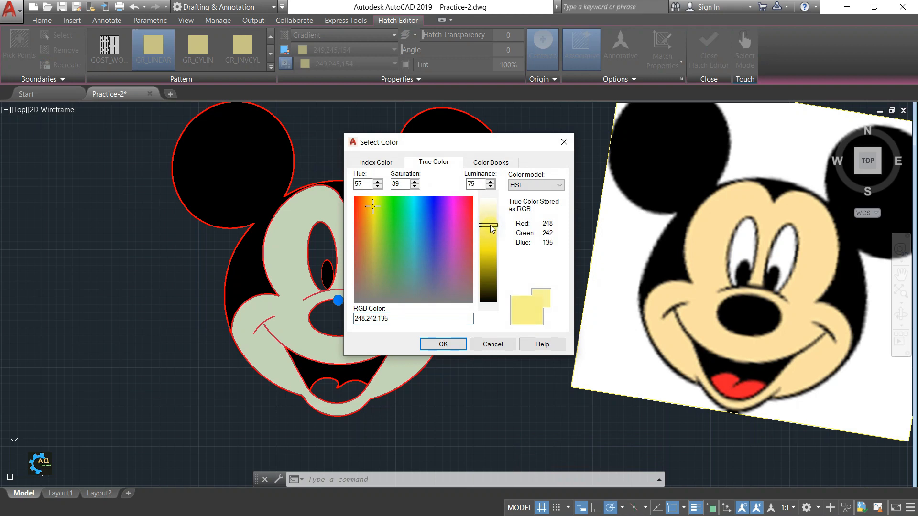
left_click(443, 344)
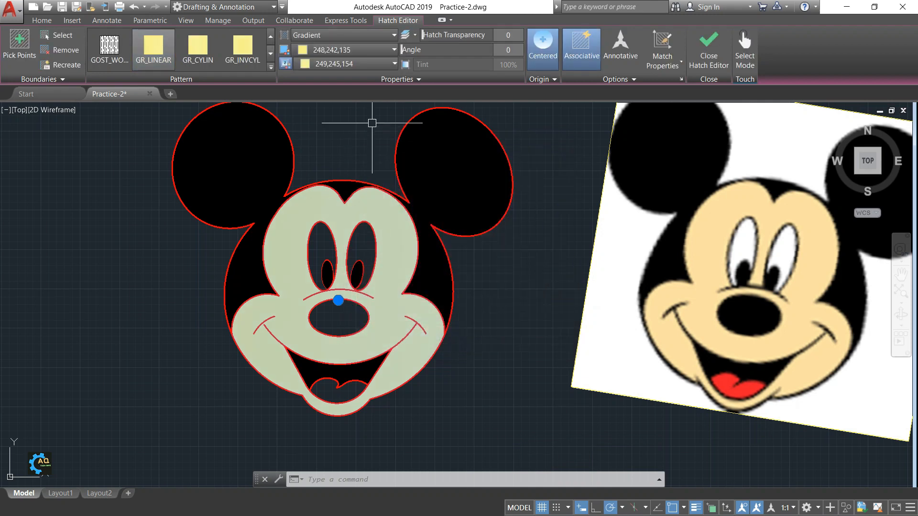
left_click(363, 64)
left_click(305, 179)
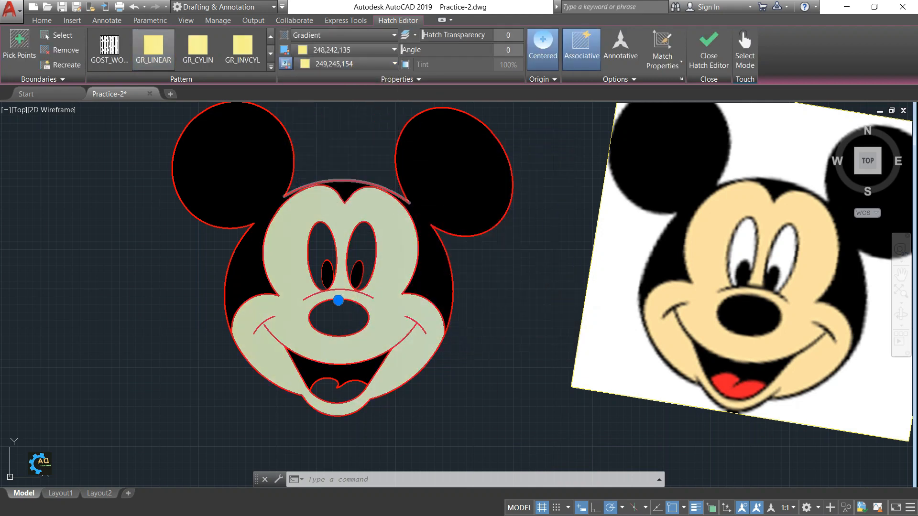
key("Escape")
Fill both eye areas around the pupils with a black GR_LINEAR gradient.
middle_click_drag(556, 183, 553, 191)
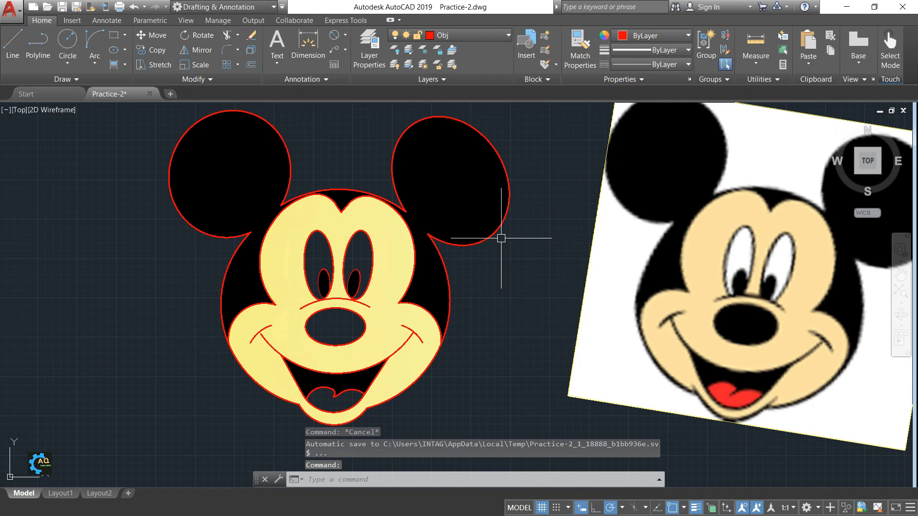
middle_click_drag(501, 238, 509, 234)
left_click(117, 64)
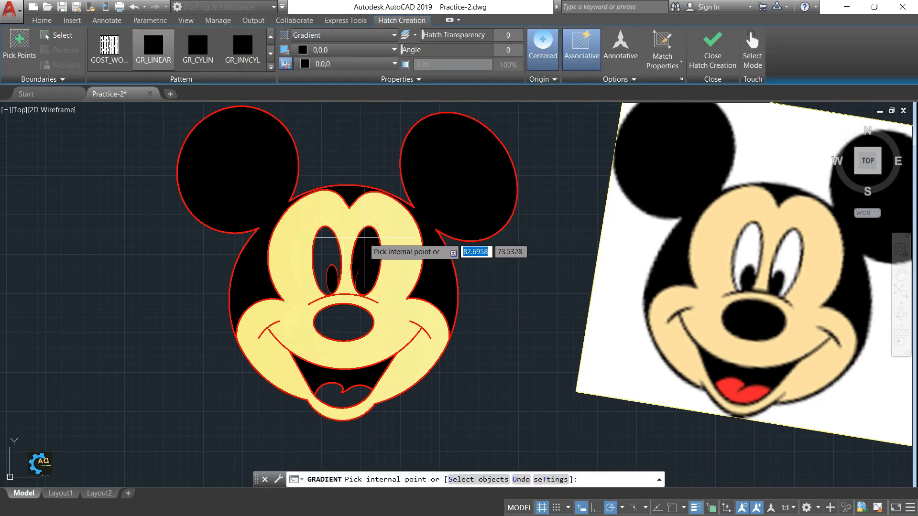
left_click(360, 239)
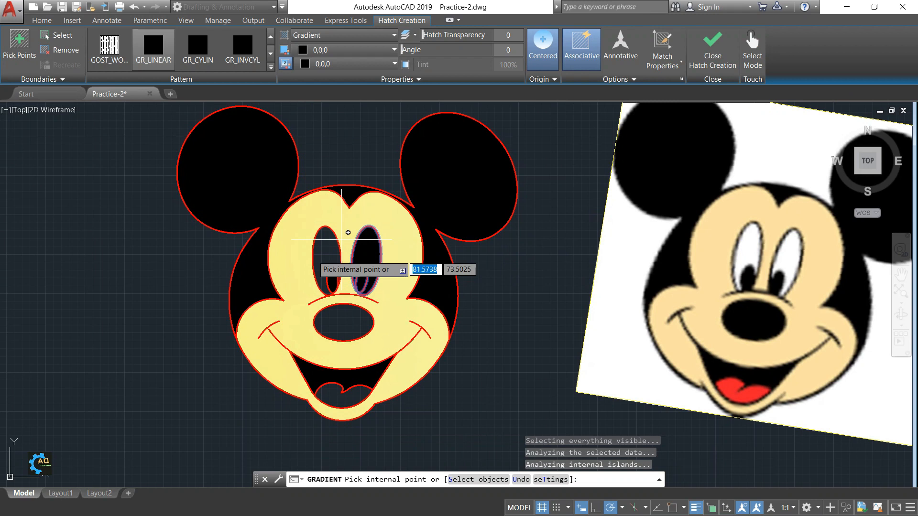
left_click(328, 255)
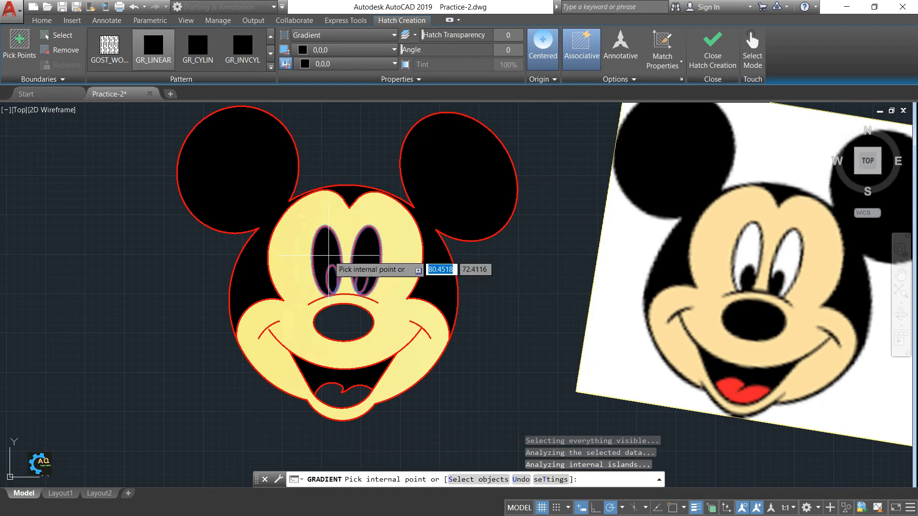
key("Return")
Set both gradient colors of the eye fill to White.
left_click(359, 250)
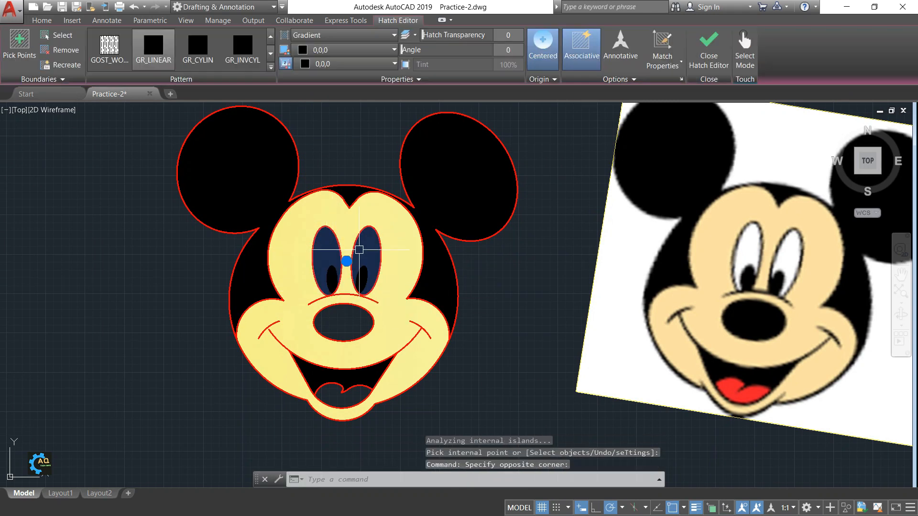
left_click(363, 50)
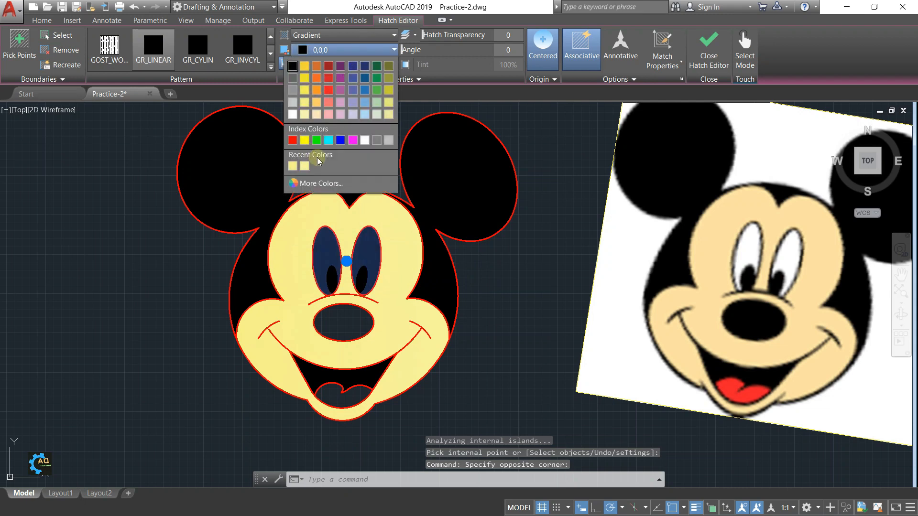
left_click(365, 141)
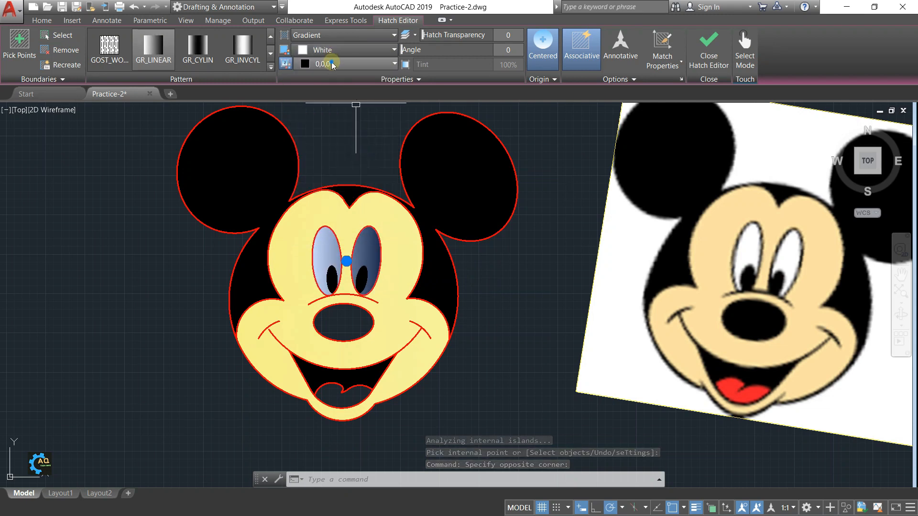
left_click(333, 64)
left_click(365, 155)
mouse_move(492, 332)
middle_mouse_down()
mouse_move(462, 287)
mouse_move(457, 307)
mouse_move(471, 303)
middle_mouse_up()
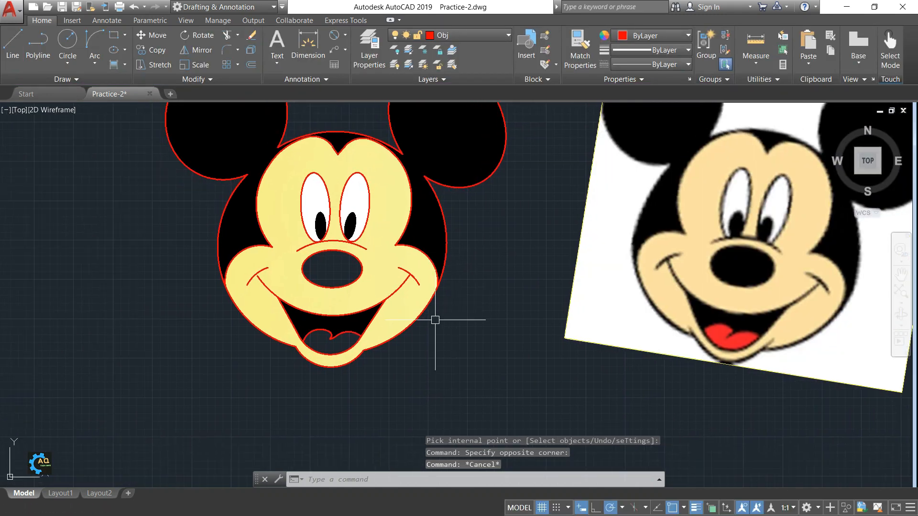
Fill the tongue area inside the mouth with a black GR_LINEAR gradient.
left_click(114, 64)
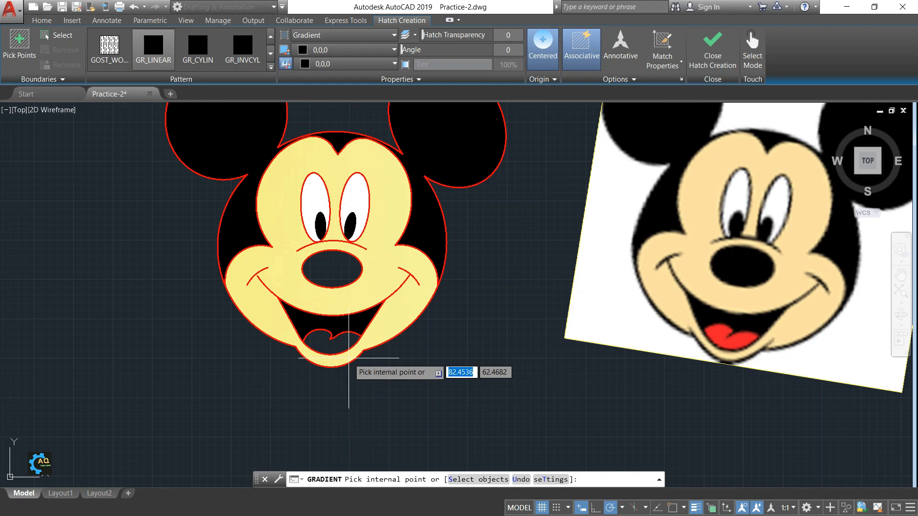
left_click(329, 337)
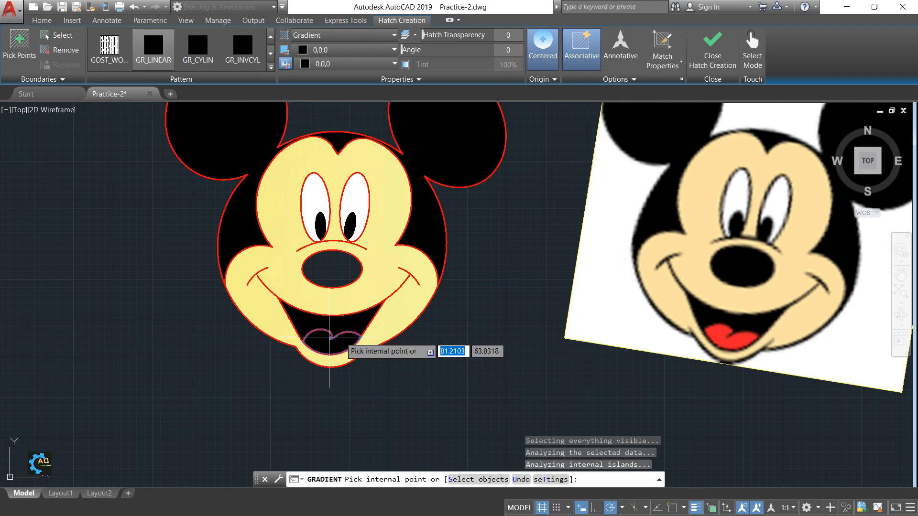
key("Return")
Set both gradient colors of the tongue fill to Red.
scroll(328, 338, "up", 4)
left_click(307, 317)
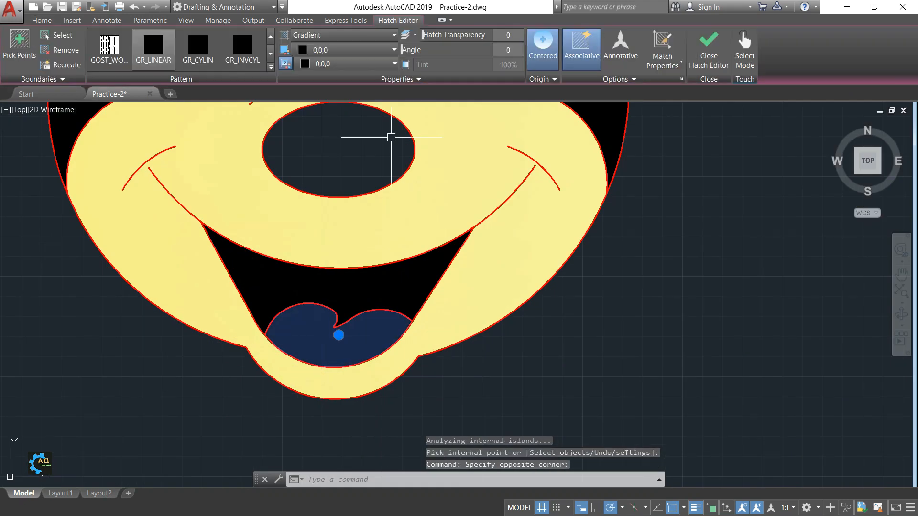
left_click(331, 54)
left_click(295, 138)
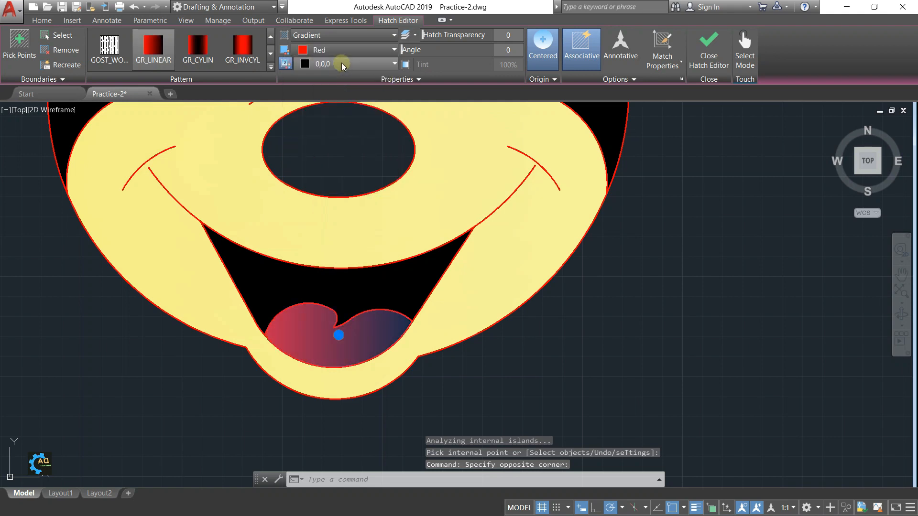
left_click(342, 64)
left_click(297, 155)
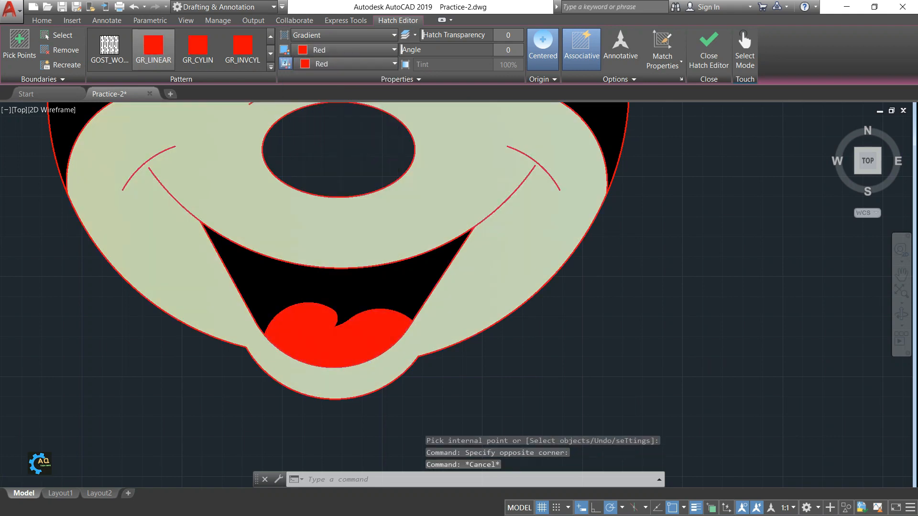
key("Escape")
scroll(484, 268, "down", 4)
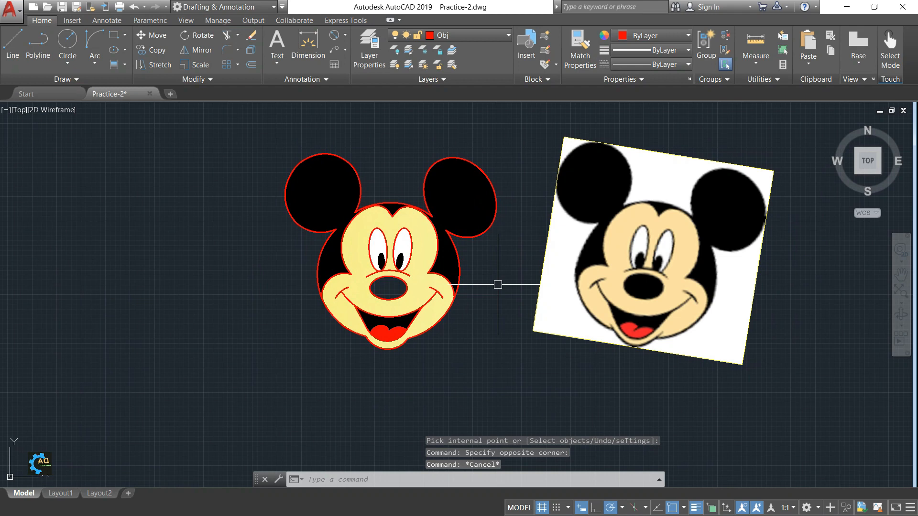
Set the Obj layer's color to index color 255 to turn the tracing's outlines white.
left_click(468, 34)
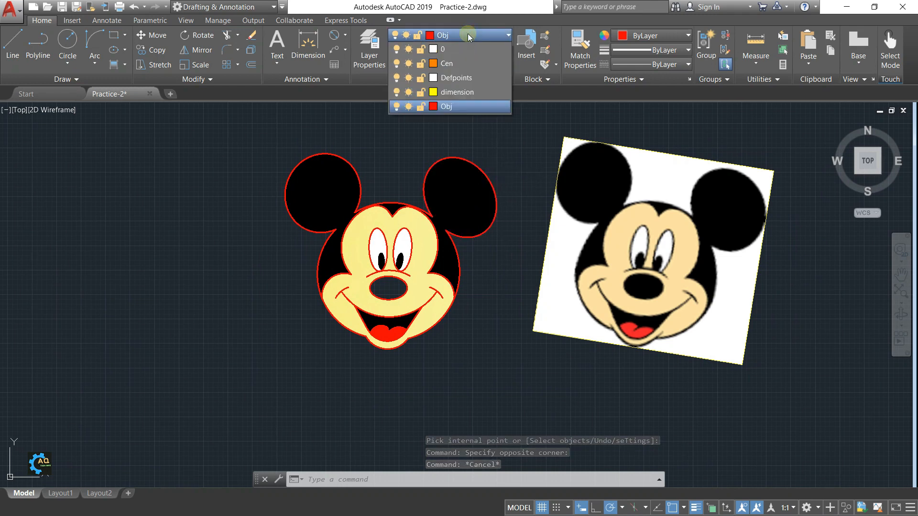
left_click(511, 154)
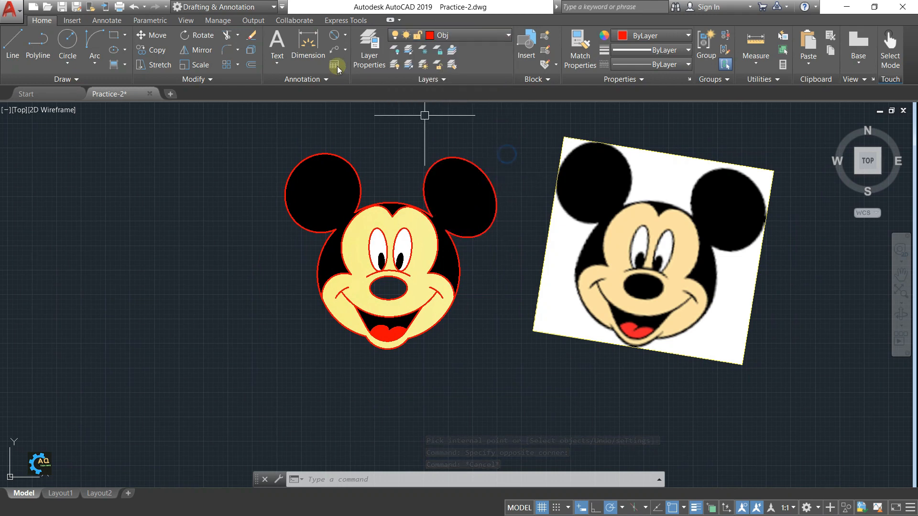
left_click(359, 48)
left_click(466, 168)
left_click(416, 291)
left_click(442, 344)
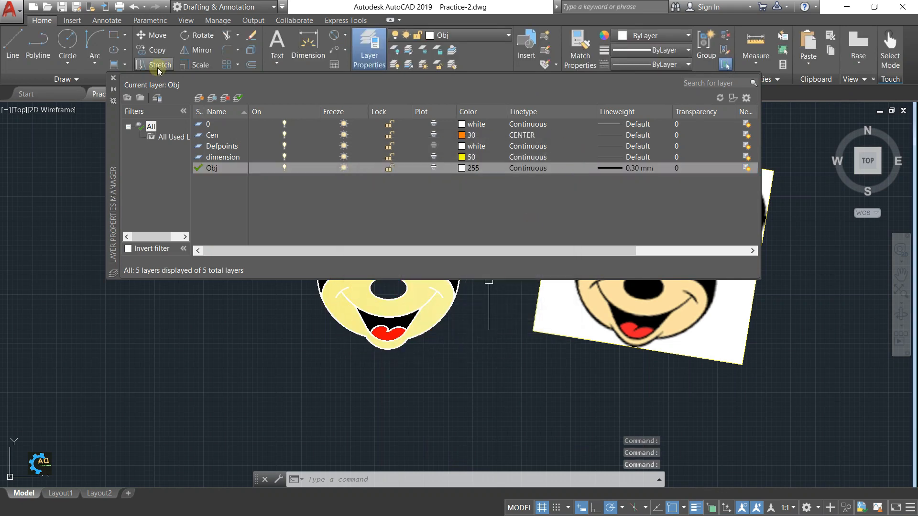
left_click(113, 77)
scroll(416, 284, "up", 1)
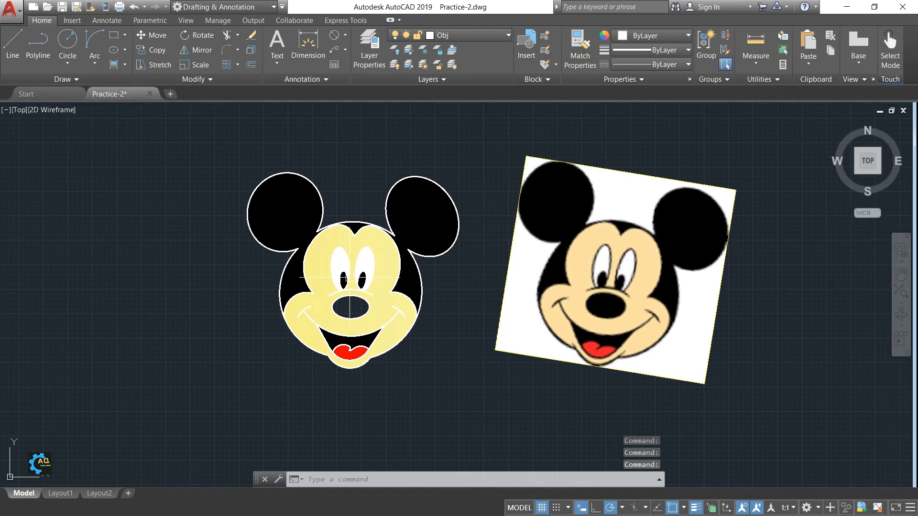
scroll(344, 279, "up", 3)
middle_click_drag(343, 279, 391, 270)
middle_click_drag(478, 213, 459, 198)
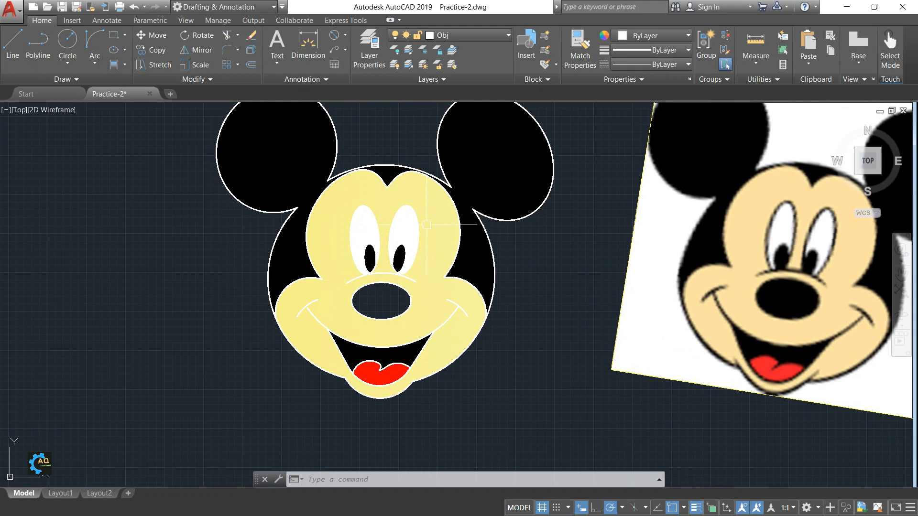
Set the Obj layer's color to the salmon index color 11.
left_click(369, 66)
left_click(469, 169)
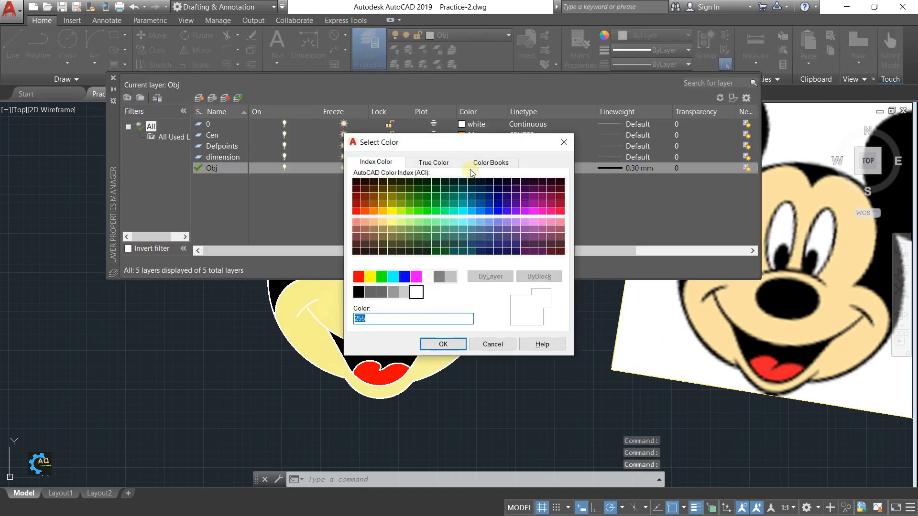
left_click(364, 222)
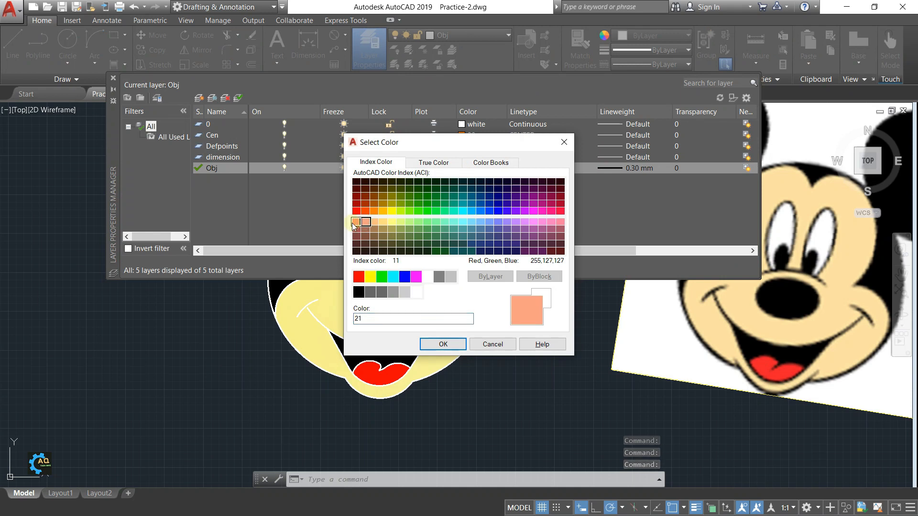
left_click(354, 222)
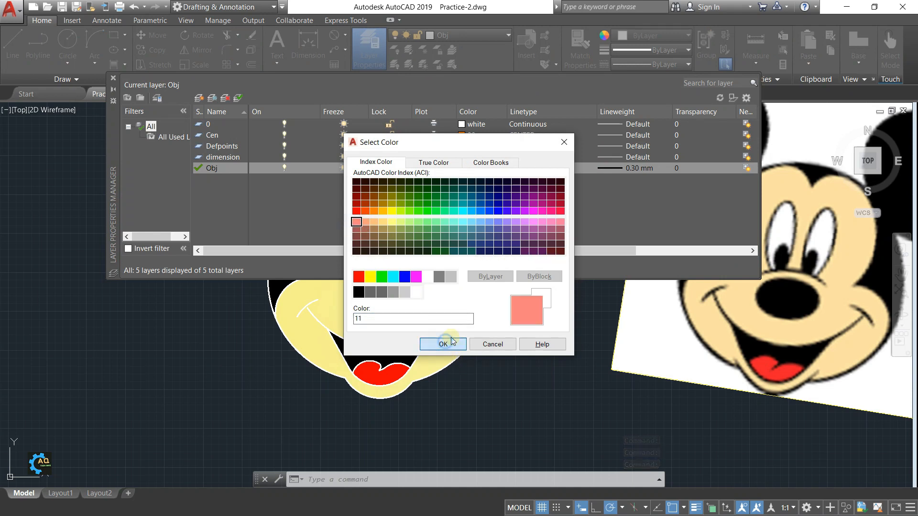
left_click(443, 343)
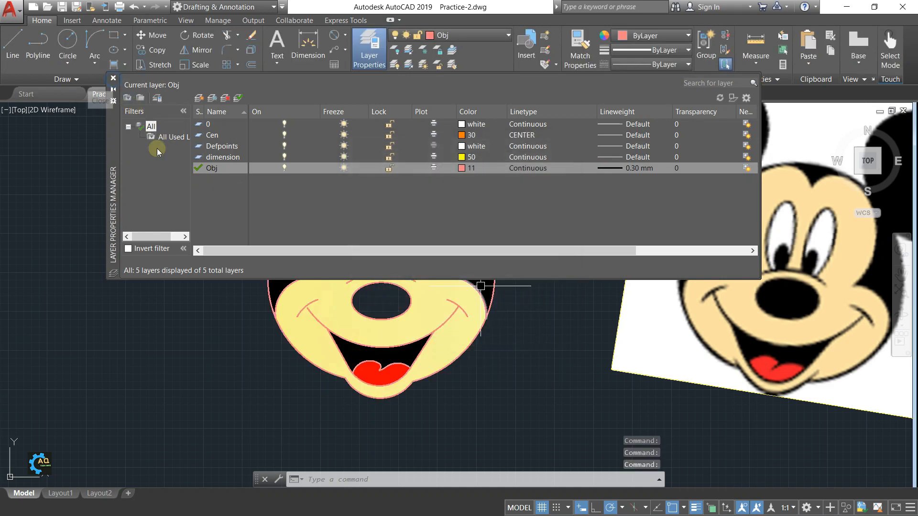
left_click(114, 80)
Set the Obj layer's color to index color 250 to make the tracing's outlines black.
middle_click_drag(491, 373, 433, 358)
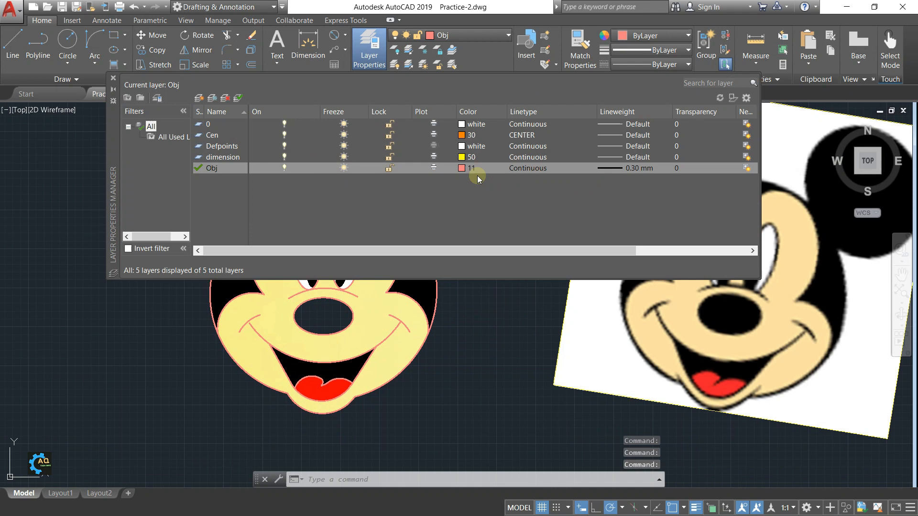
left_click(473, 169)
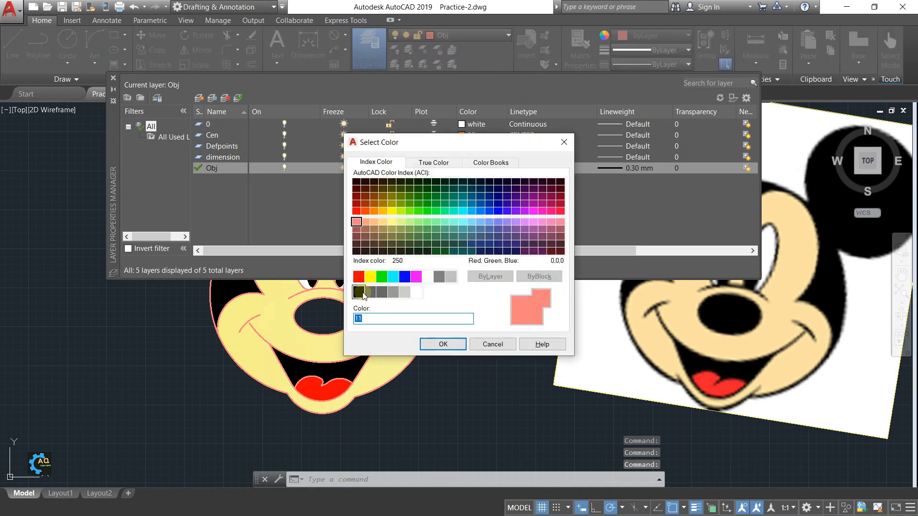
left_click(362, 293)
left_click(443, 344)
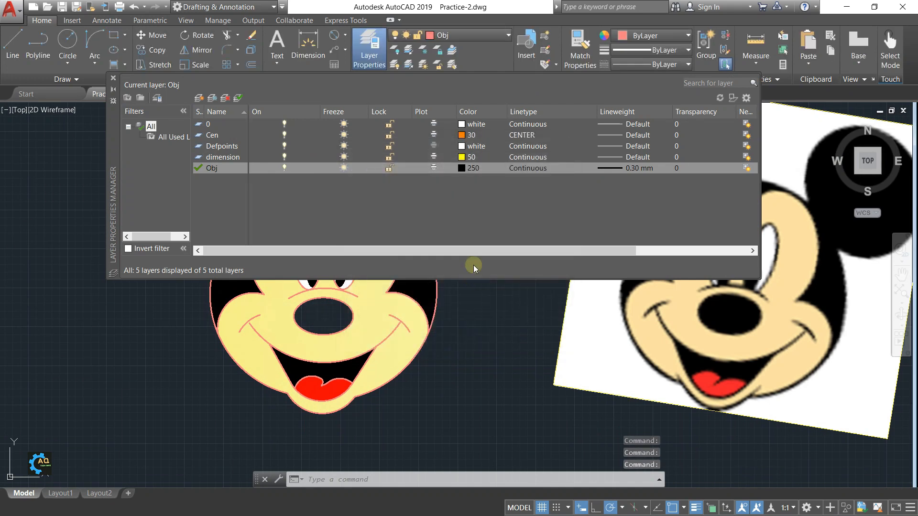
left_click(114, 78)
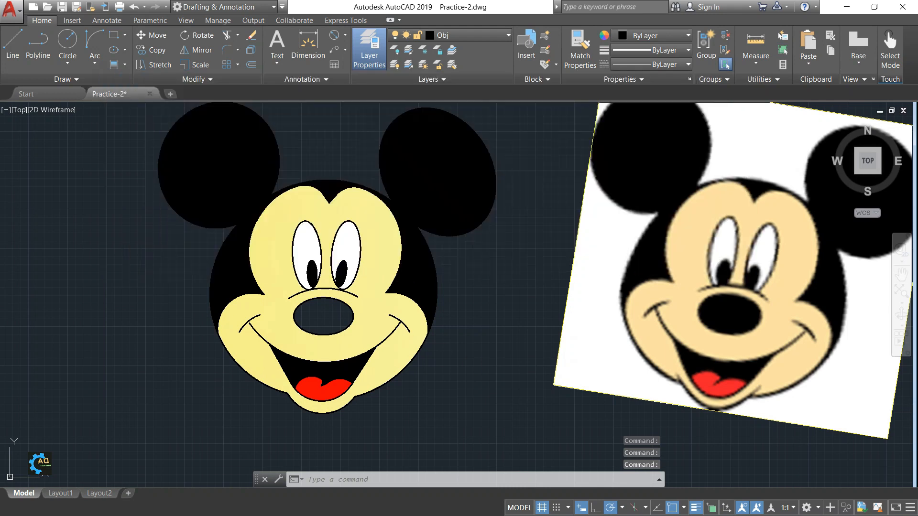
Compare the colored tracing with the original picture, checking for areas that still need a fill.
scroll(459, 368, "down", 3)
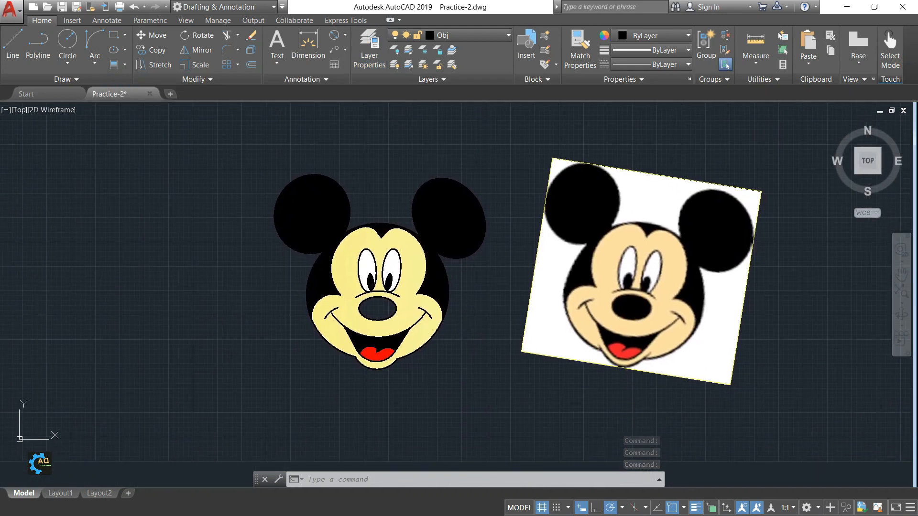
middle_click_drag(489, 322, 510, 308)
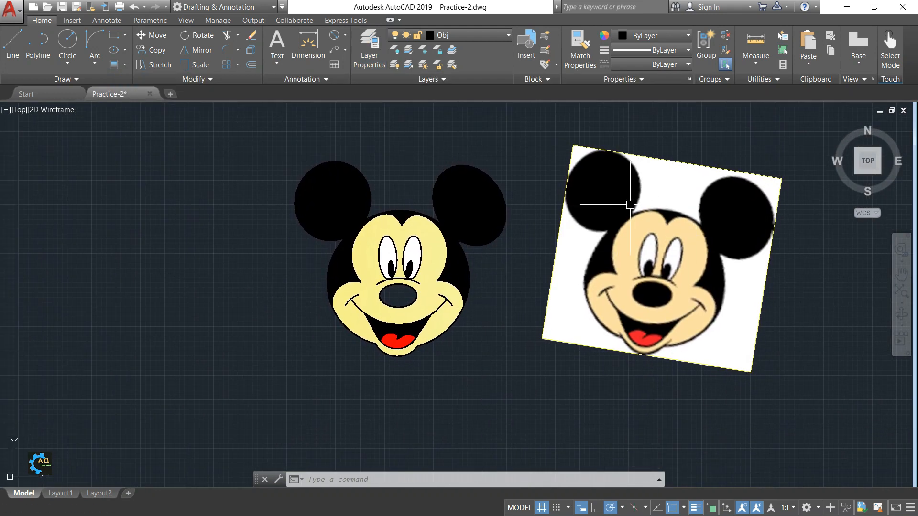
scroll(359, 256, "up", 4)
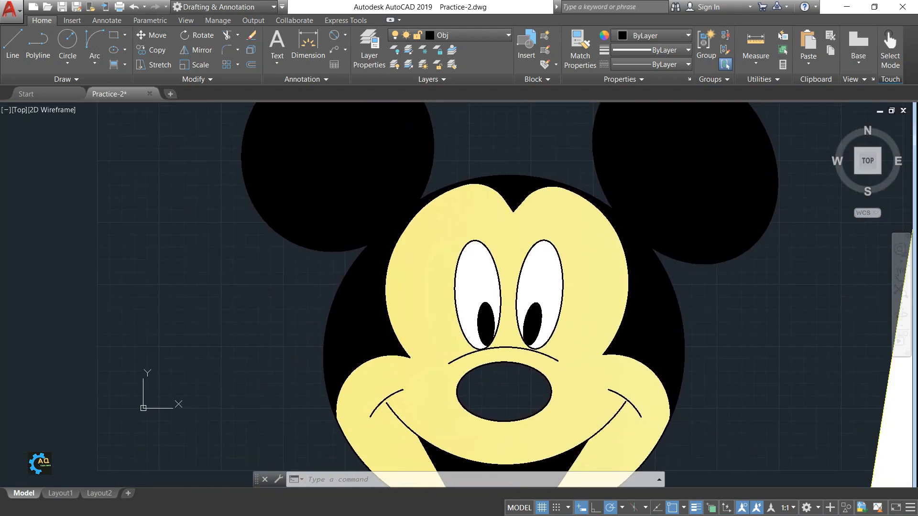
scroll(391, 278, "down", 4)
middle_click_drag(516, 323, 485, 298)
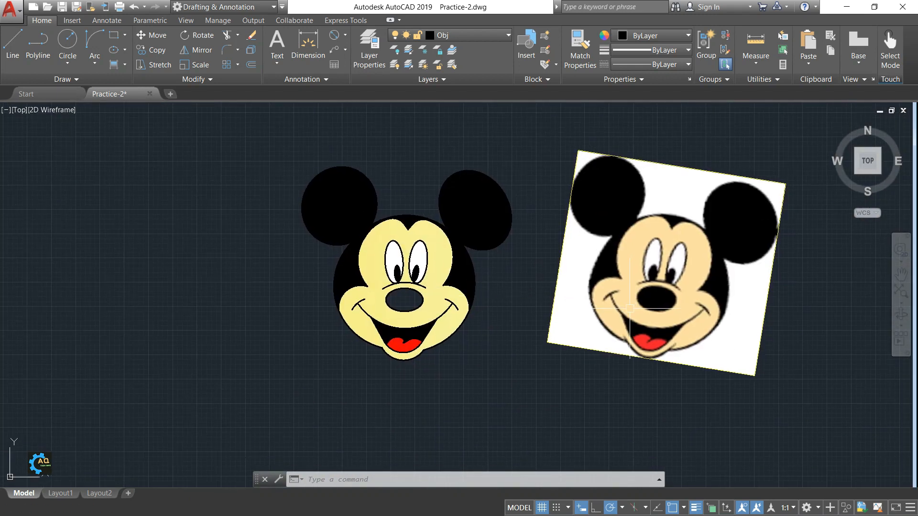
middle_click_drag(630, 308, 549, 319)
left_click(551, 282)
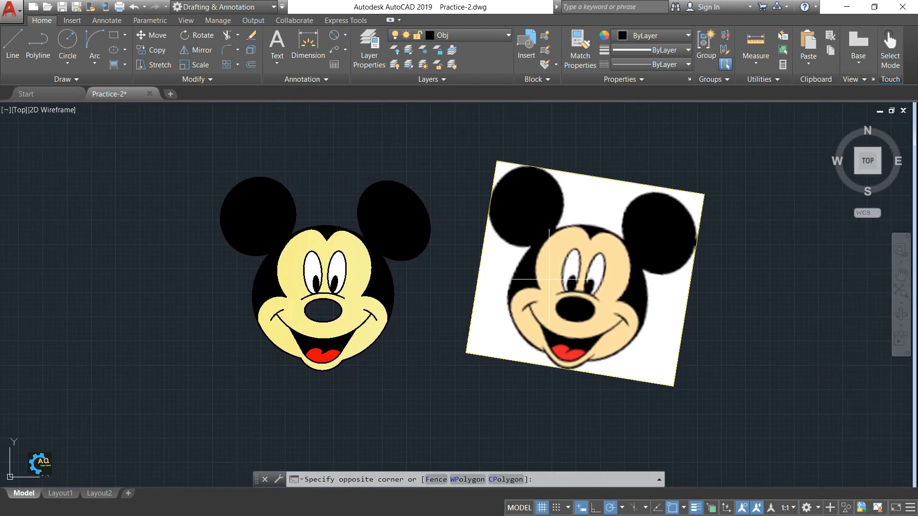
key("Escape")
mouse_move(345, 263)
middle_mouse_down()
mouse_move(382, 260)
mouse_move(429, 230)
middle_mouse_up()
Fill the nose ellipse with a black GR_LINEAR gradient.
scroll(466, 276, "up", 2)
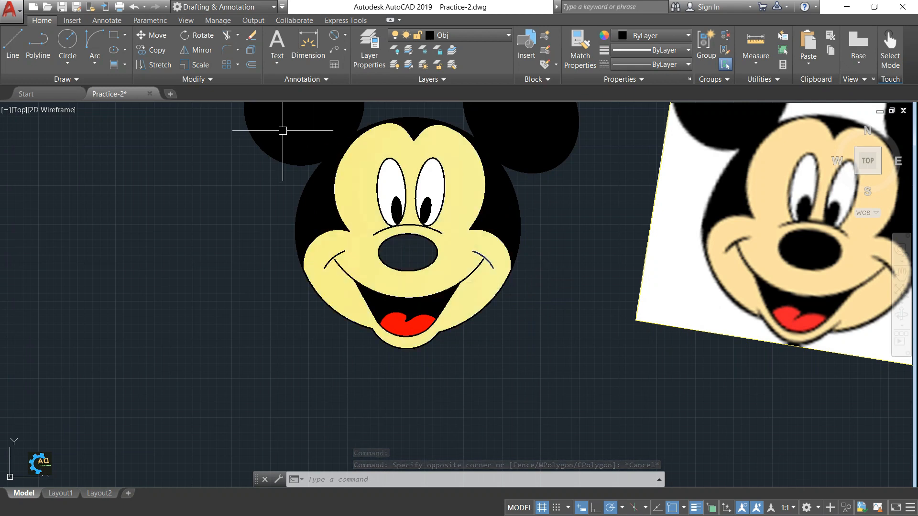
left_click(110, 67)
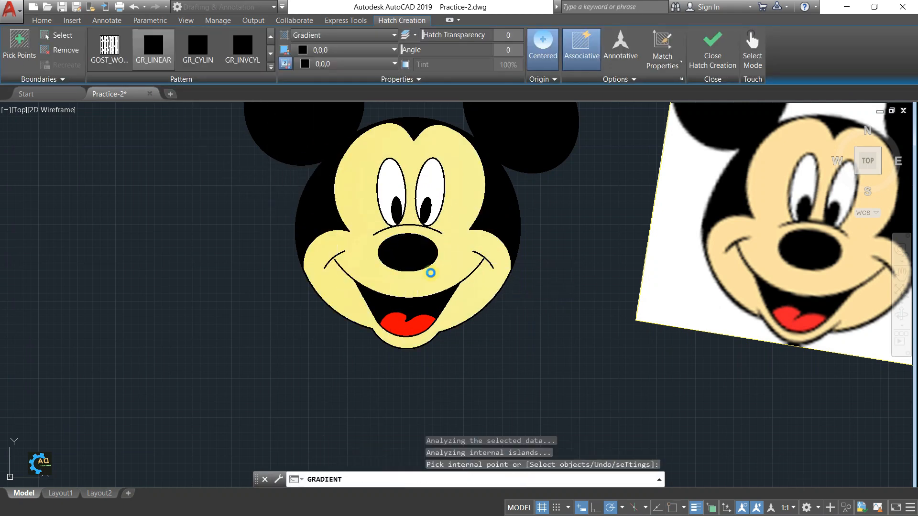
key("Return")
scroll(454, 287, "down", 3)
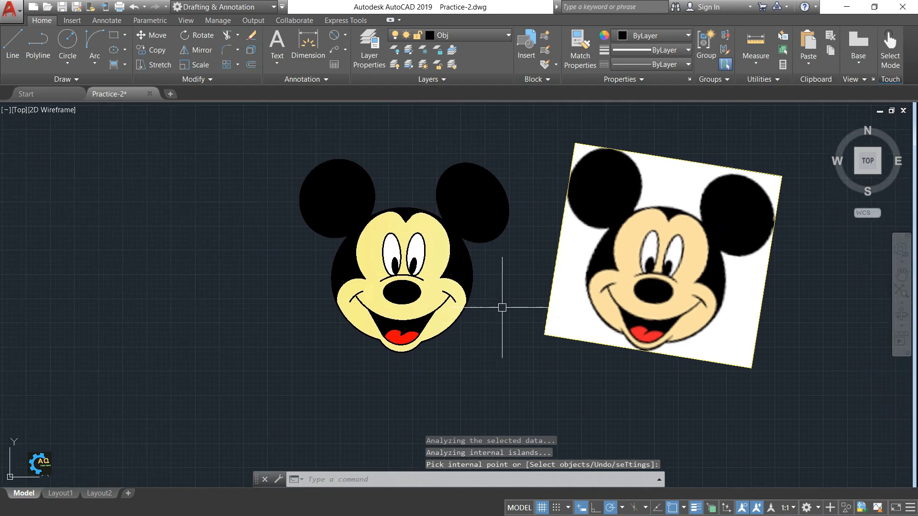
middle_click_drag(502, 309, 469, 340)
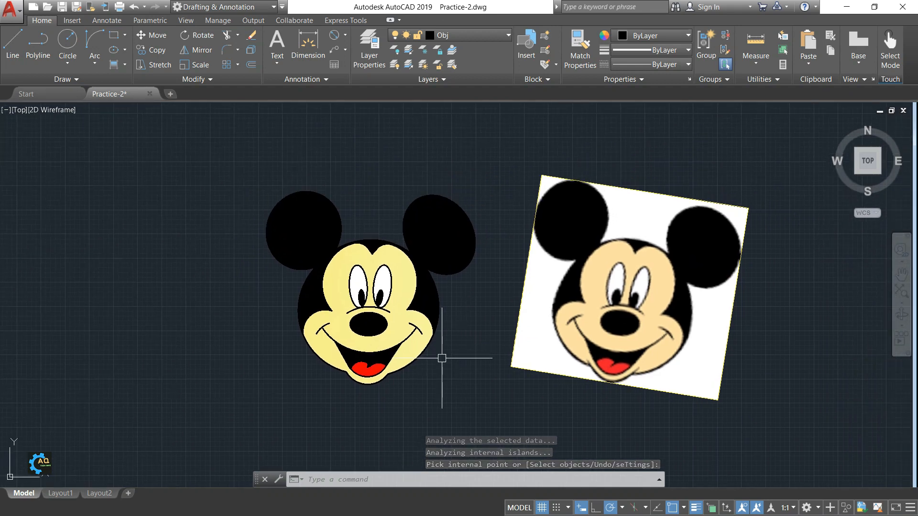
scroll(415, 406, "up", 4)
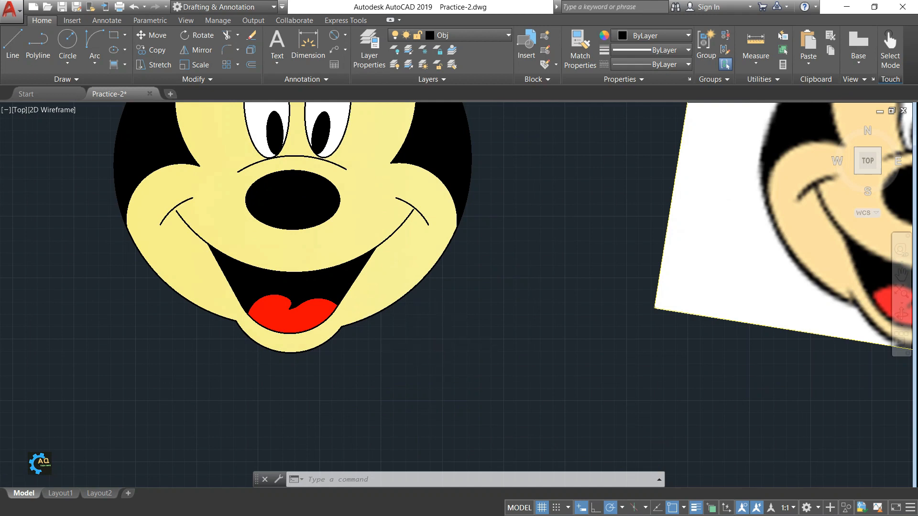
scroll(441, 349, "down", 3)
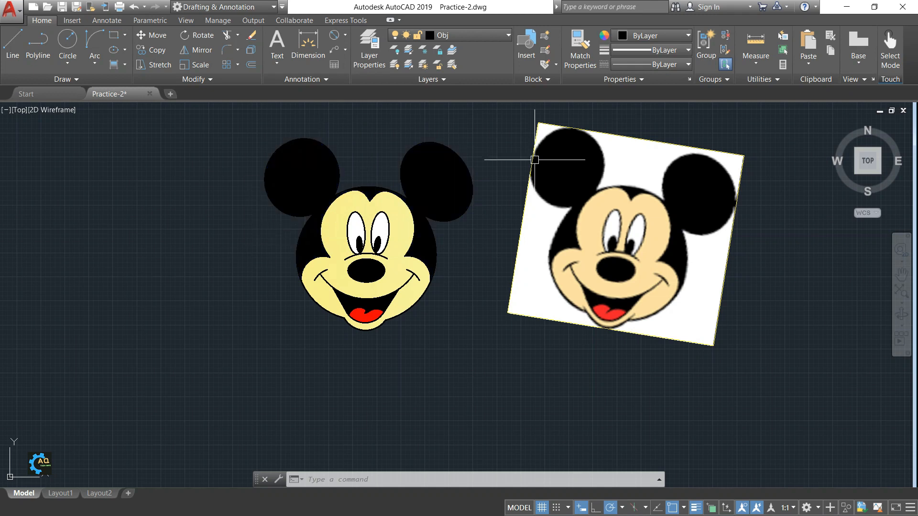
Rotate the original picture about the midpoint of its lower edge to an angle of about 351 degrees so it stands upright.
middle_click_drag(529, 143, 450, 175)
type("ro")
key("Return")
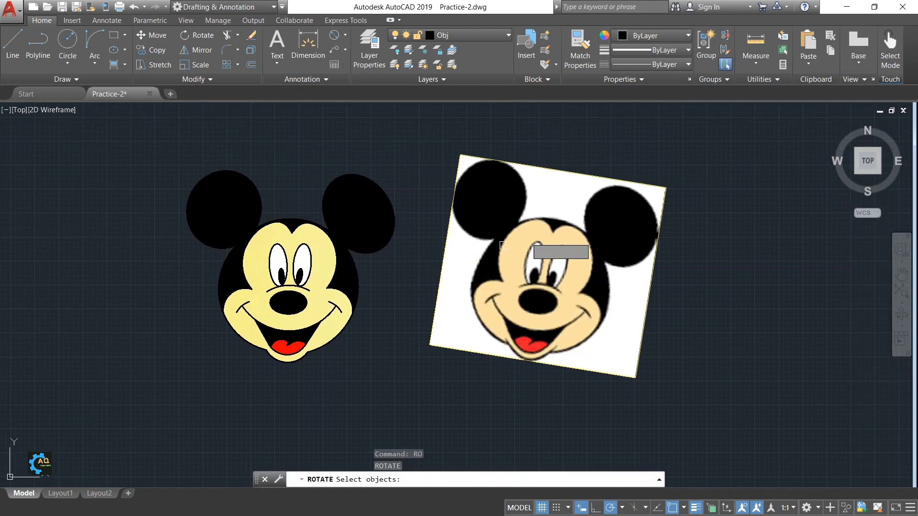
left_click(528, 232)
key("Return")
left_click(469, 310)
left_click(455, 349)
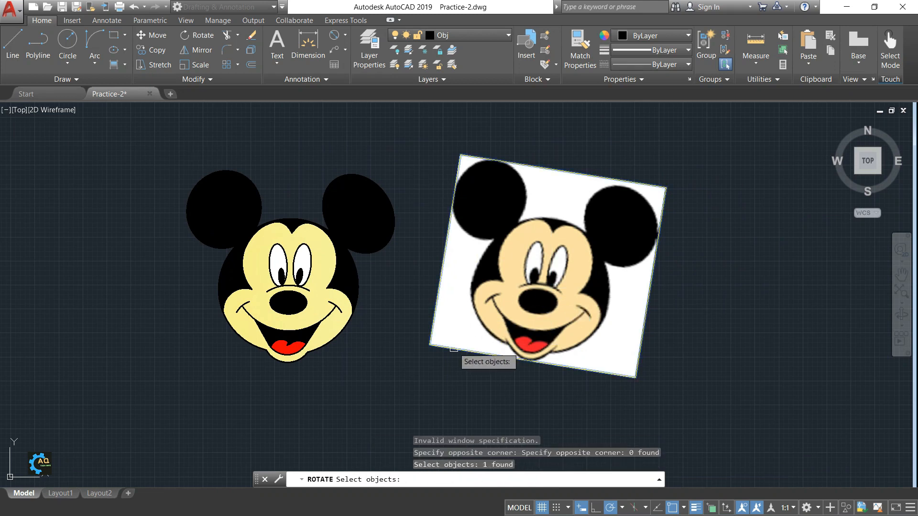
key("Return")
left_click(532, 361)
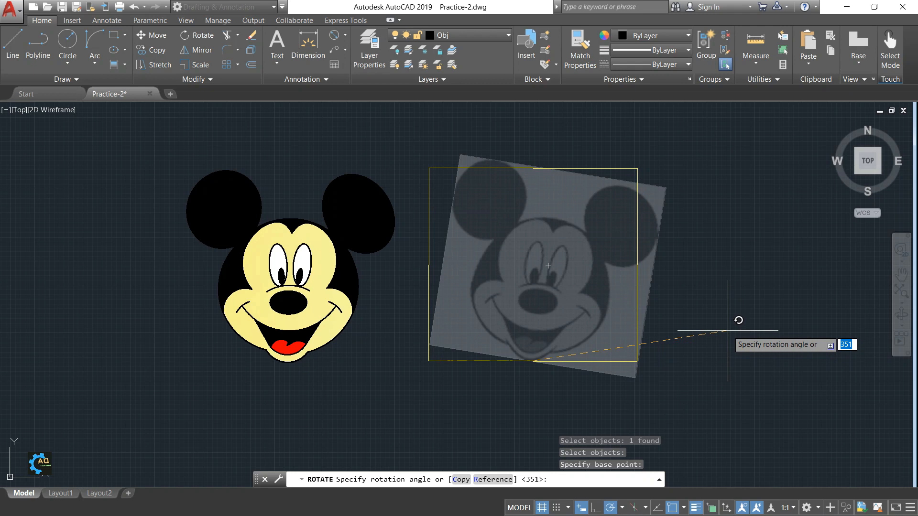
left_click(727, 331)
middle_click_drag(582, 352, 644, 332)
middle_click_drag(522, 322, 590, 355)
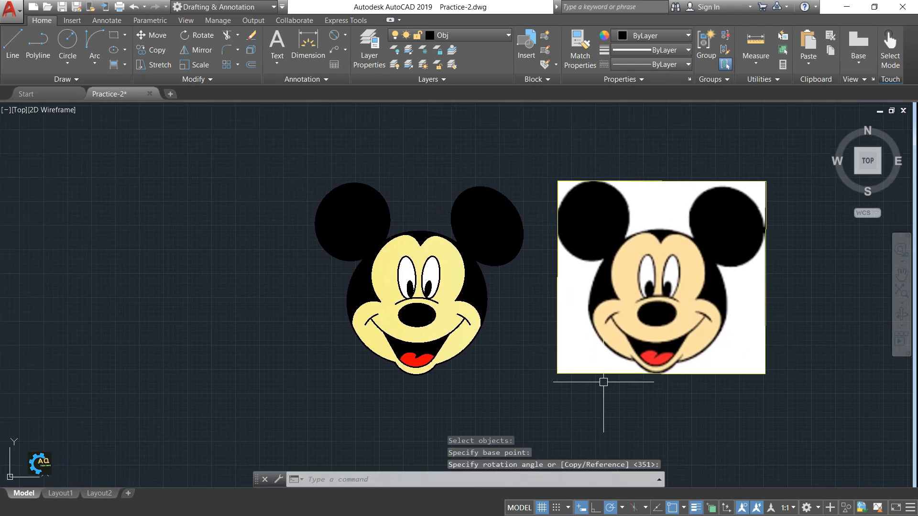
middle_click_drag(808, 371, 786, 376)
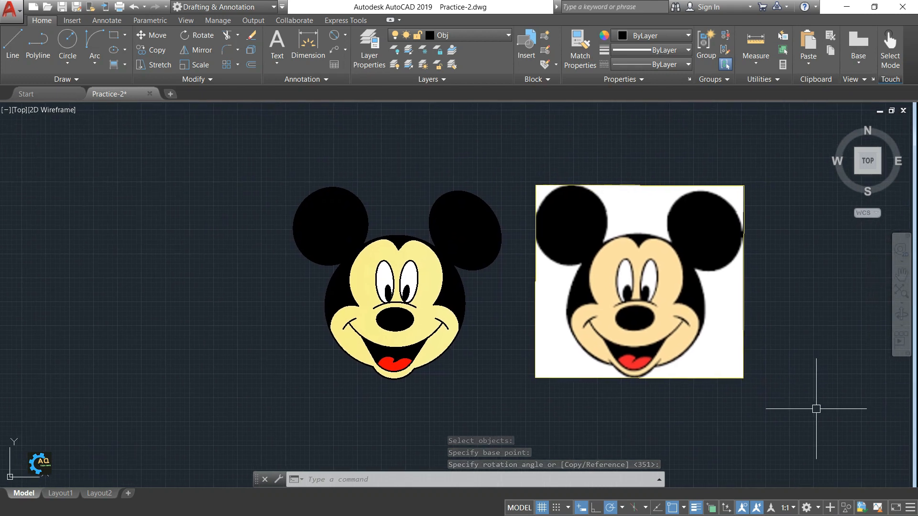